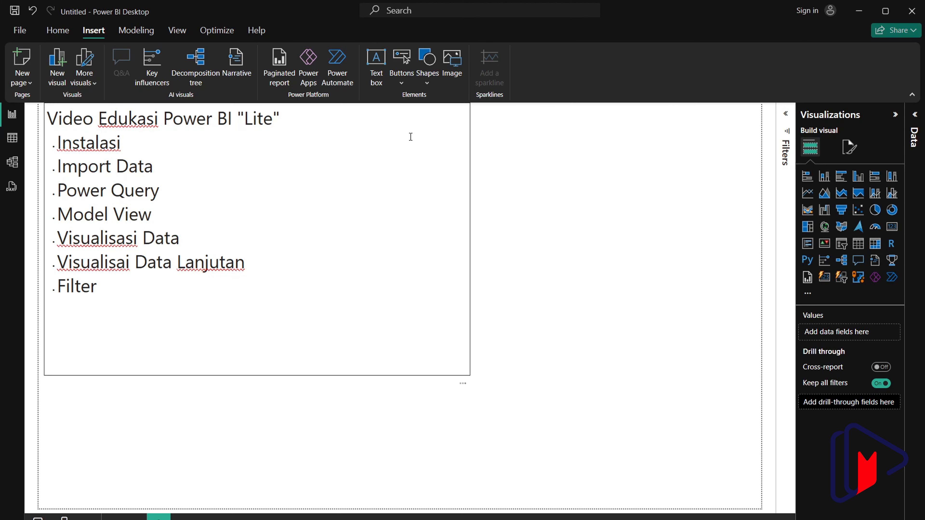
Go through the listed course topics in the text box one by one, from Instalasi to Filter
left_click_drag(136, 152, 51, 151)
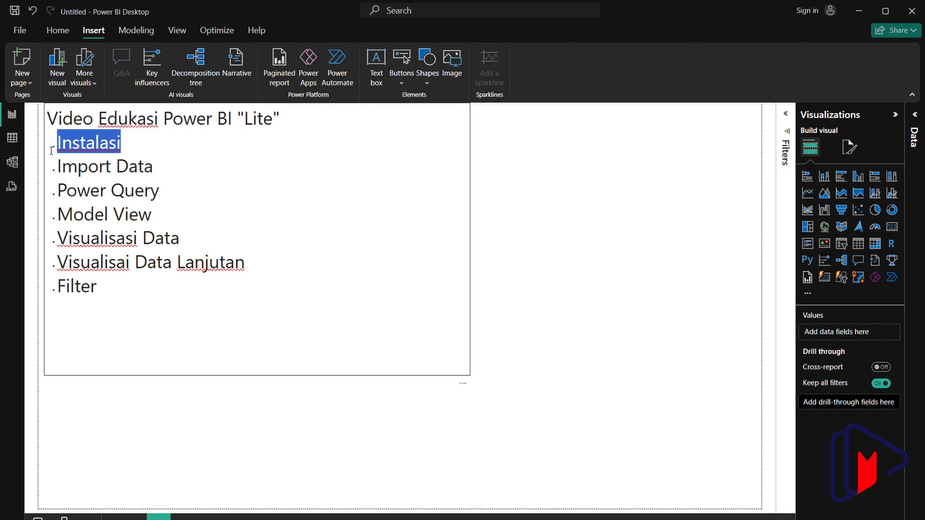
left_click_drag(157, 169, 55, 169)
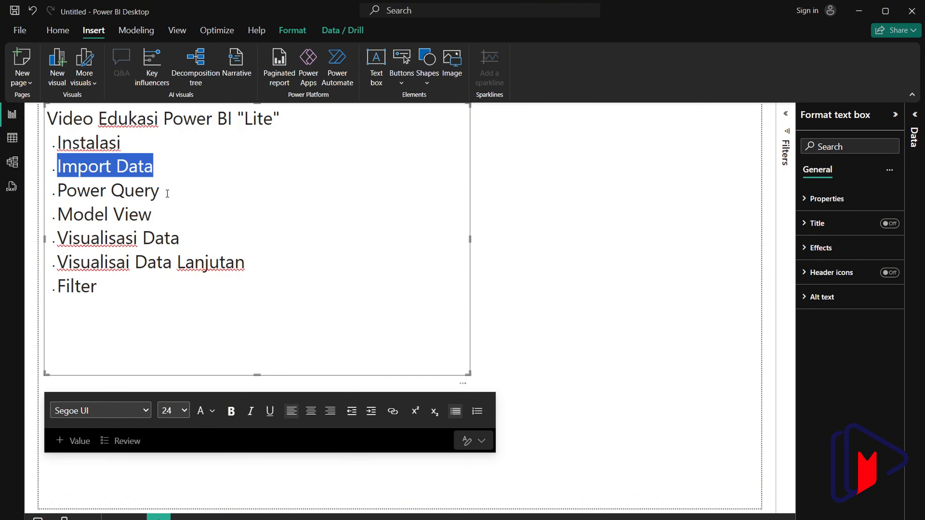
left_click_drag(164, 192, 55, 189)
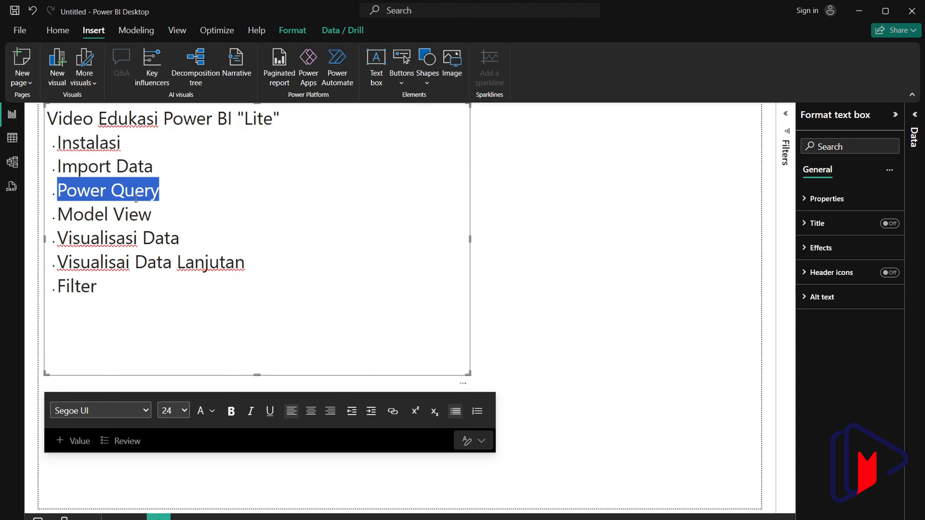
left_click_drag(159, 215, 29, 220)
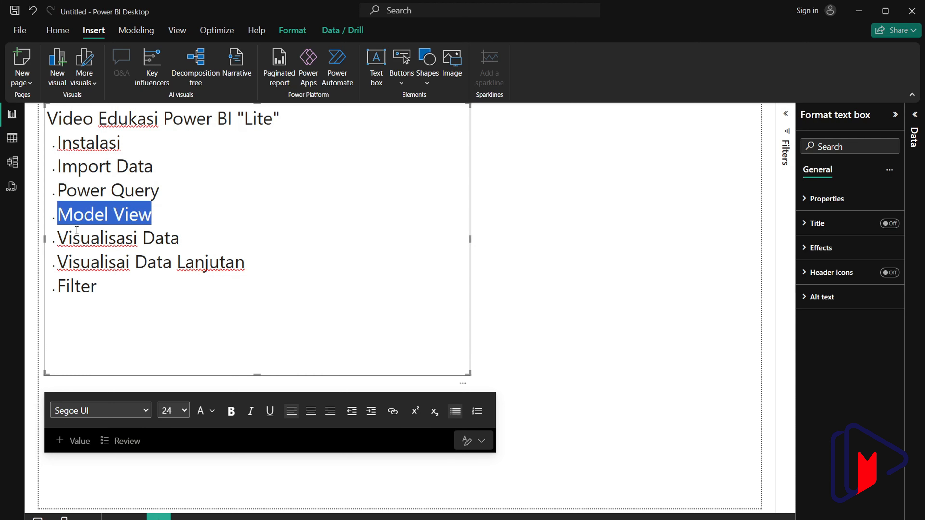
left_click_drag(205, 239, 43, 243)
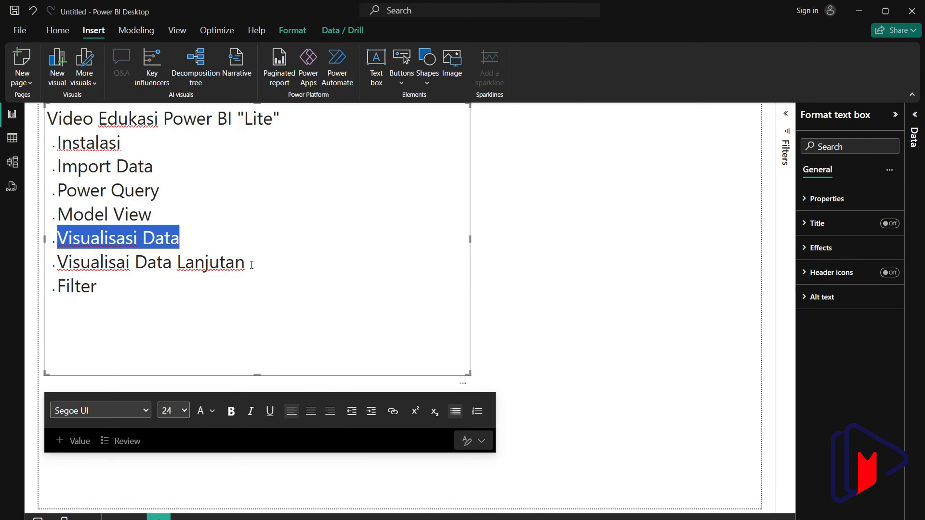
left_click_drag(247, 263, 101, 264)
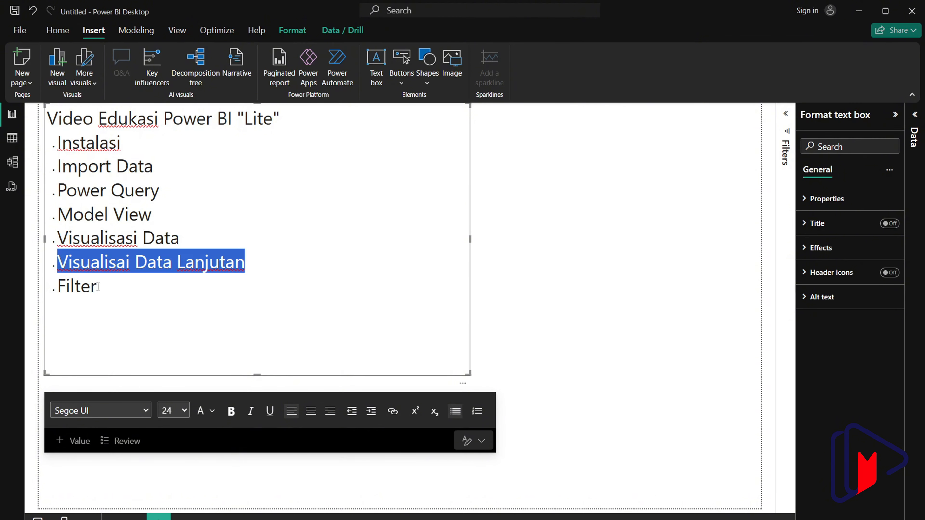
left_click(106, 289)
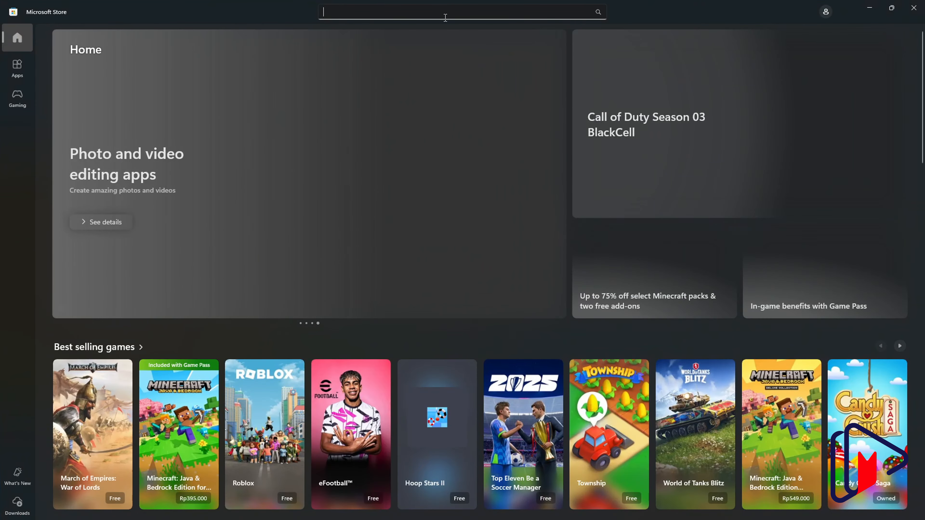
Search Microsoft Store for "power bi" and open the Power BI Desktop app page
type("power bi")
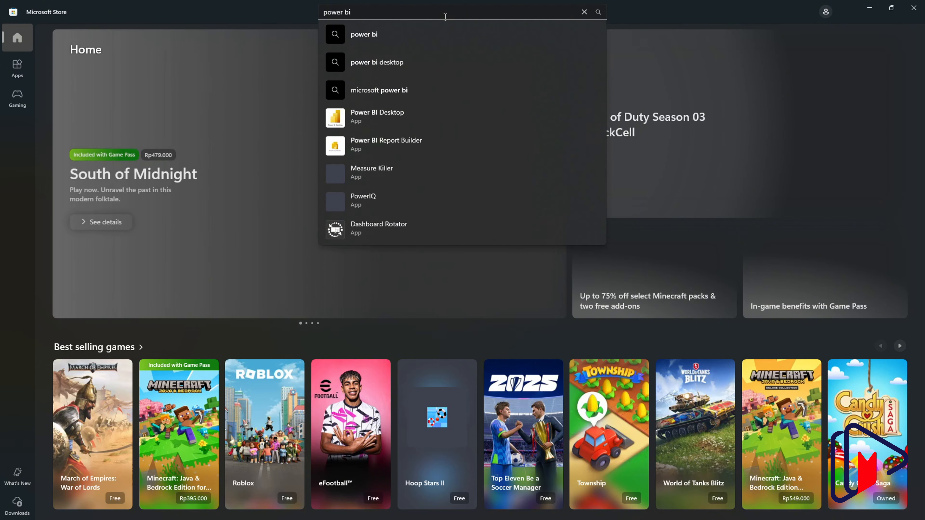
left_click(434, 35)
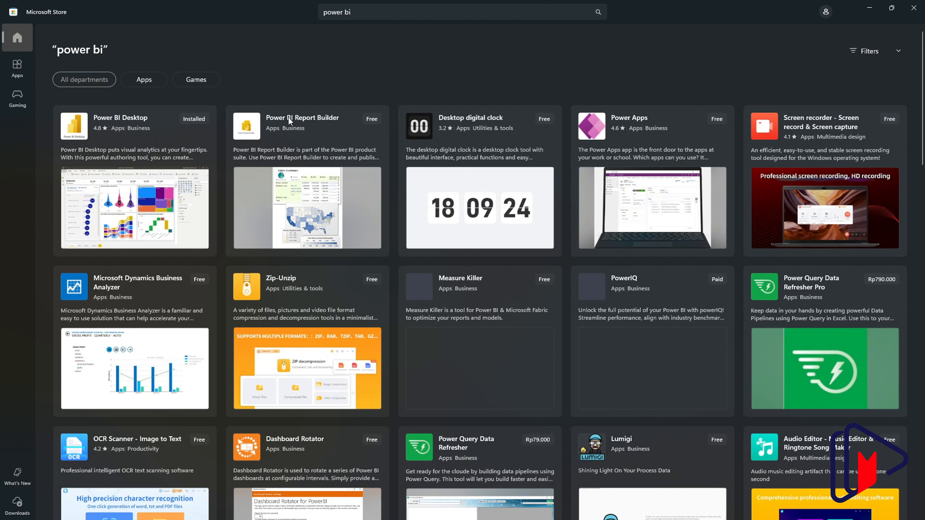
left_click(151, 133)
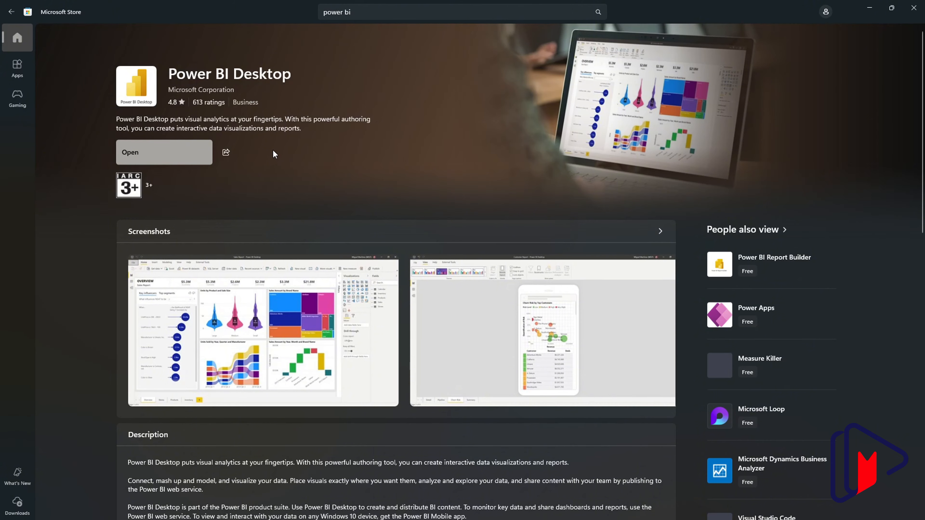
Find Microsoft Store through the Windows search and bring it up
key("super")
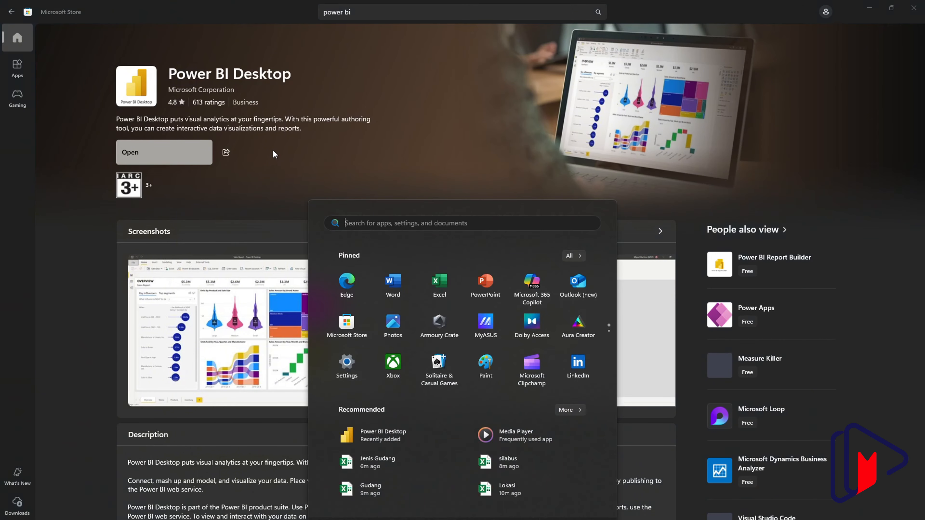
type("wind")
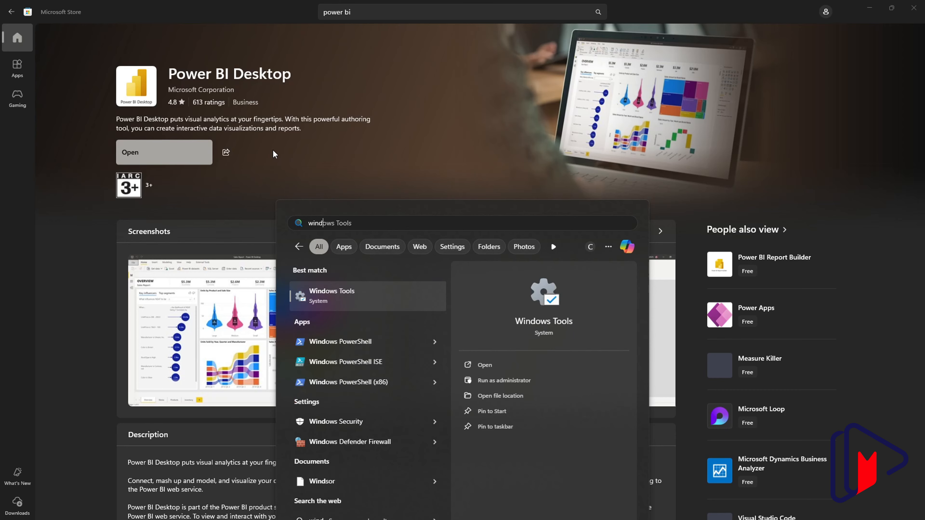
key("BackSpace")
key("BackSpace")
key("BackSpace")
key("BackSpace")
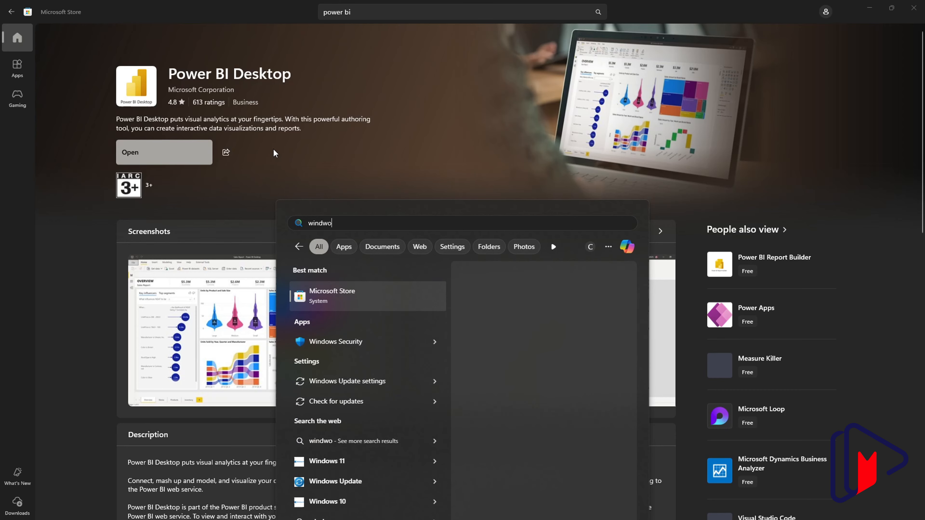
type("micr")
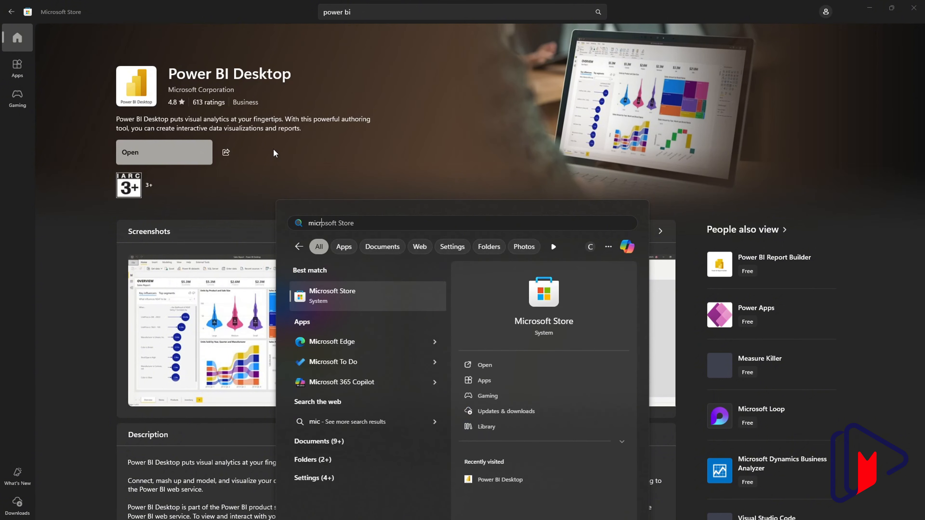
key("Return")
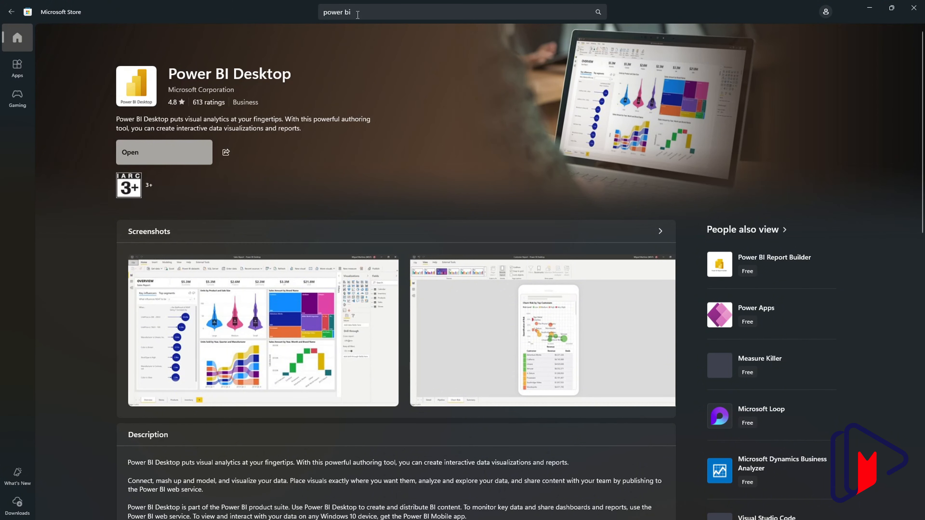
Launch the installed Power BI Desktop app
left_click(184, 143)
key("super")
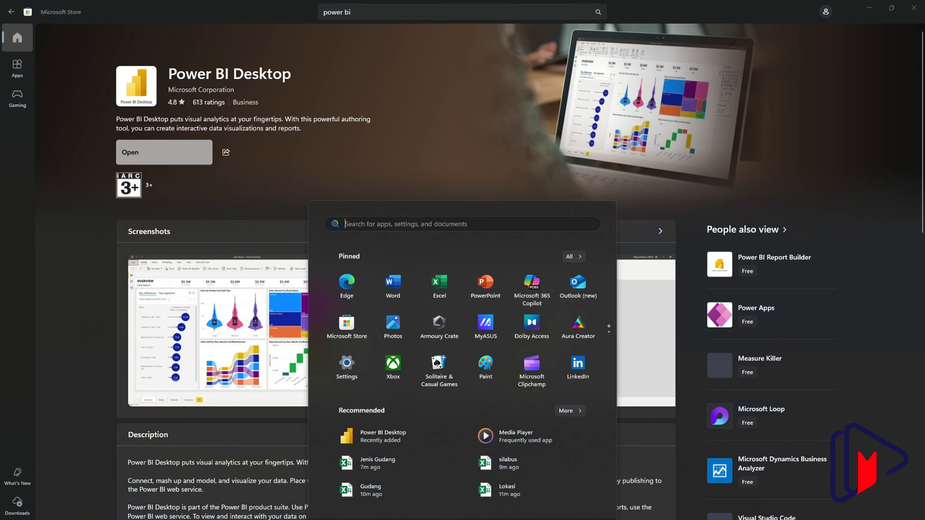
left_click(386, 436)
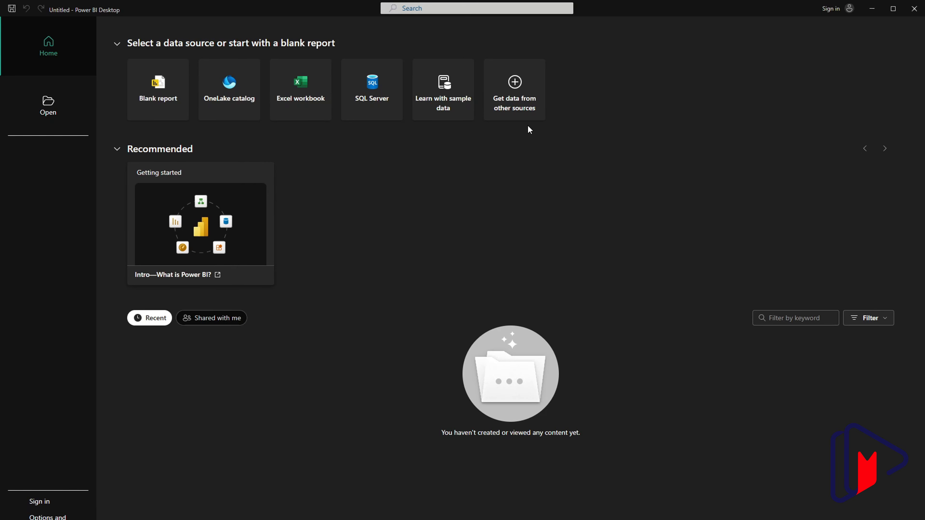
Start getting data from other sources and look over the File and Database connectors before returning to the full list
left_click(529, 97)
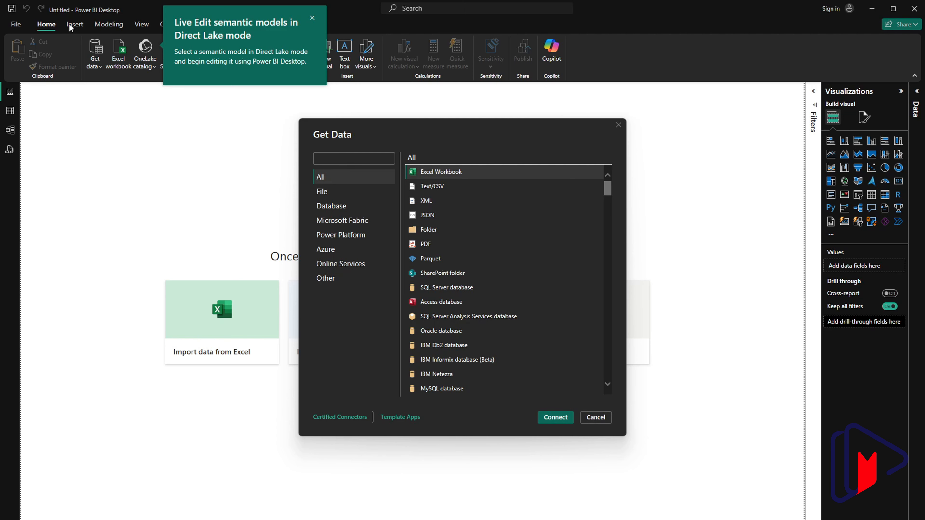
mouse_move(366, 135)
left_mouse_down()
mouse_move(332, 132)
mouse_move(368, 119)
left_mouse_up()
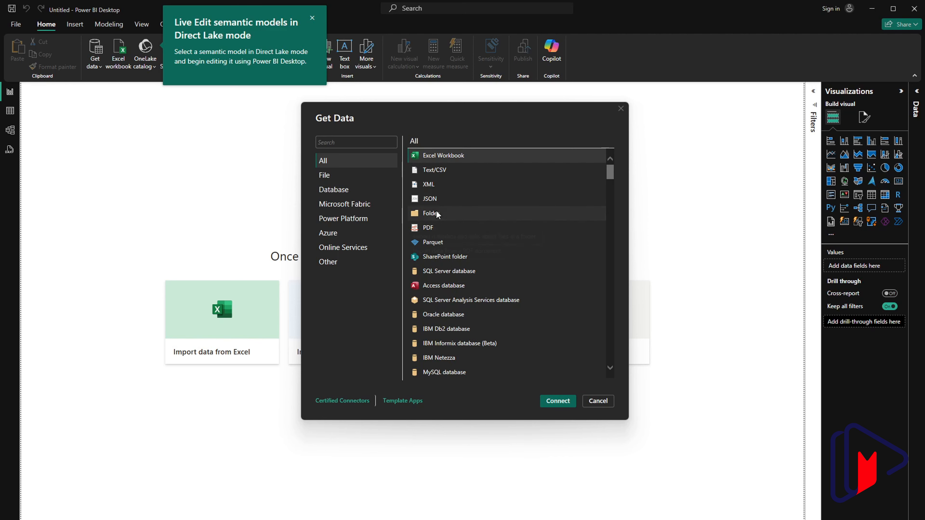
left_click(348, 176)
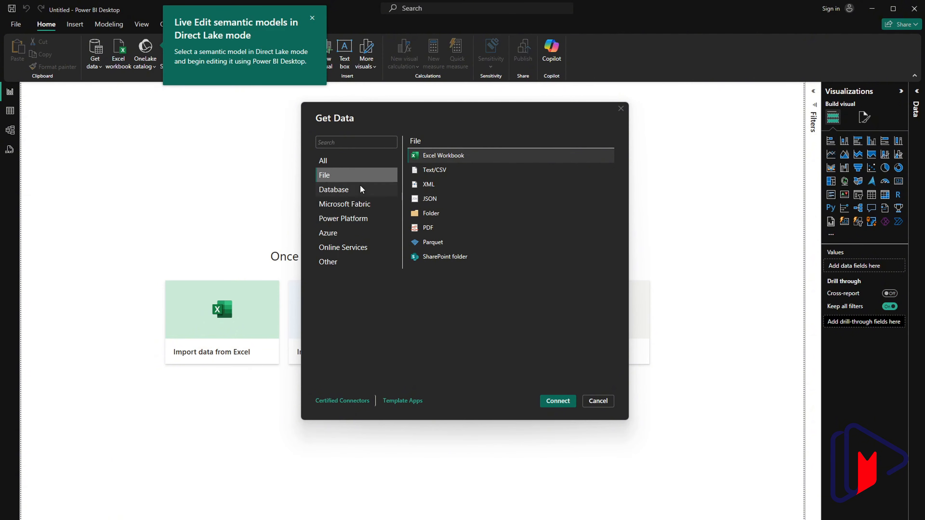
left_click(353, 187)
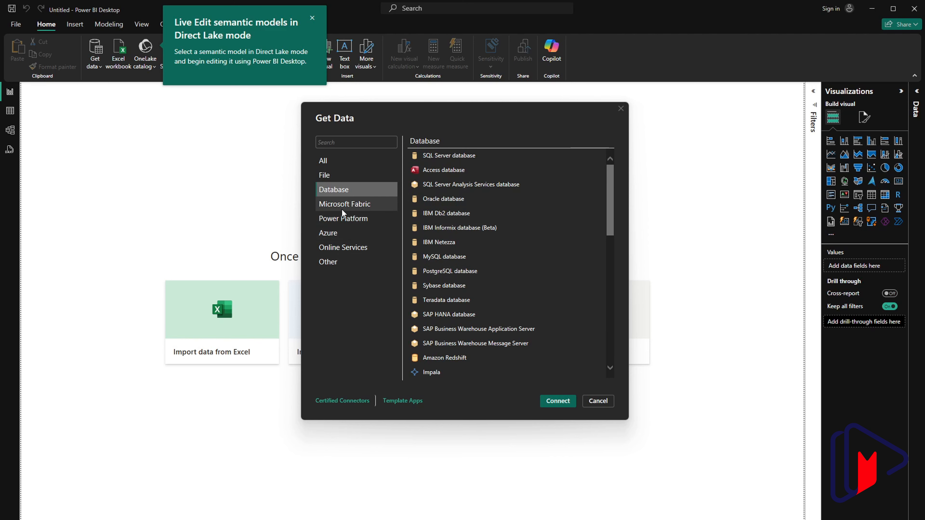
left_click(325, 160)
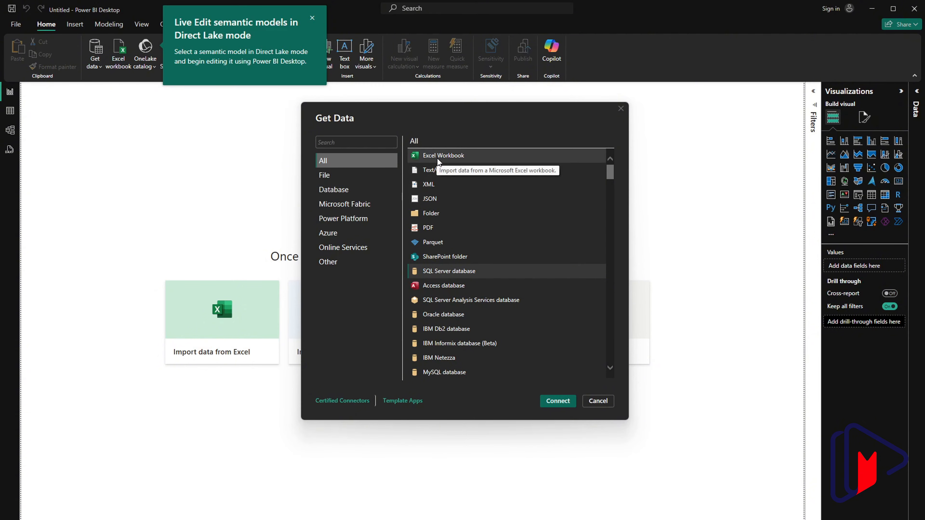
Connect to an Excel Workbook source using the Jenis Gudang file from the Power BI folder
left_click(438, 161)
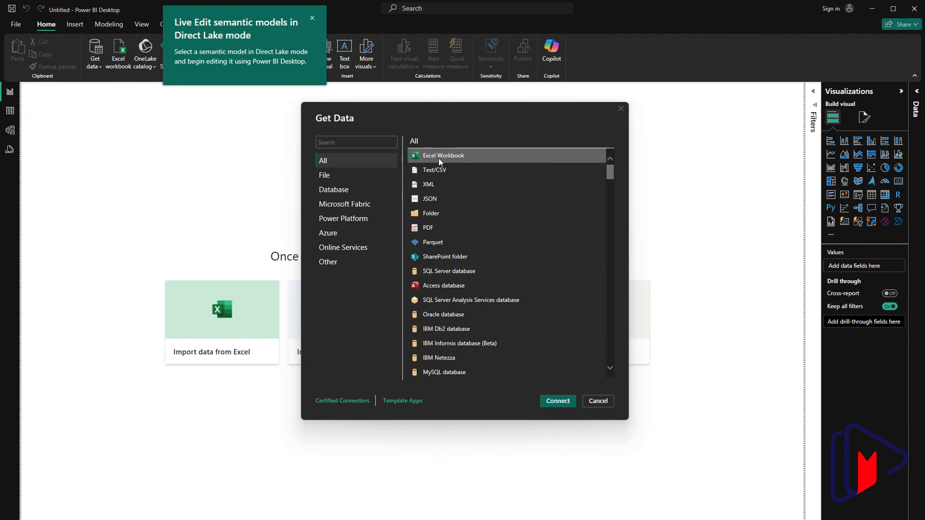
left_click(558, 402)
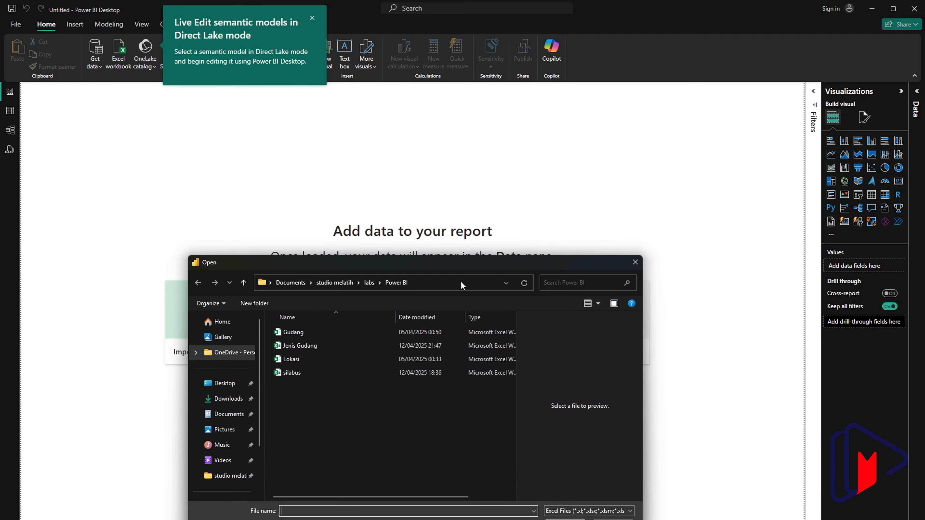
left_click_drag(467, 237, 477, 121)
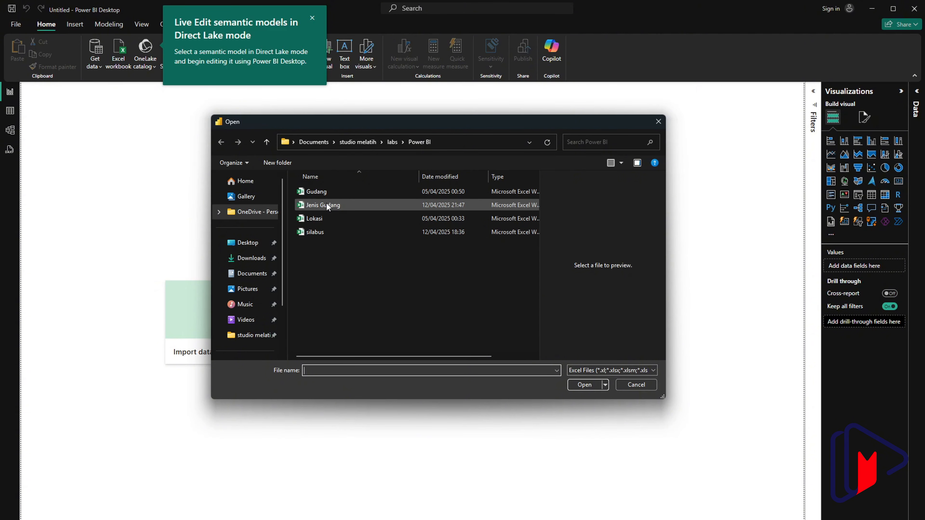
left_click(334, 207)
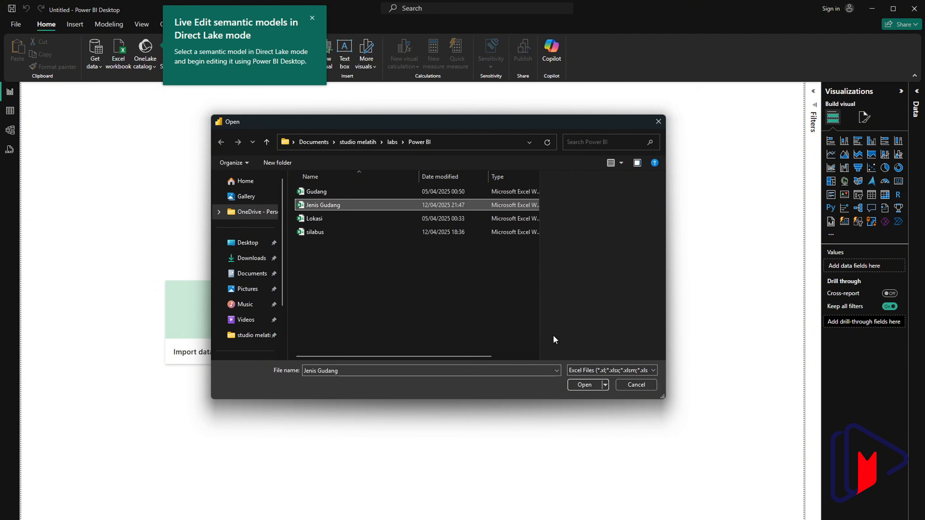
left_click(582, 385)
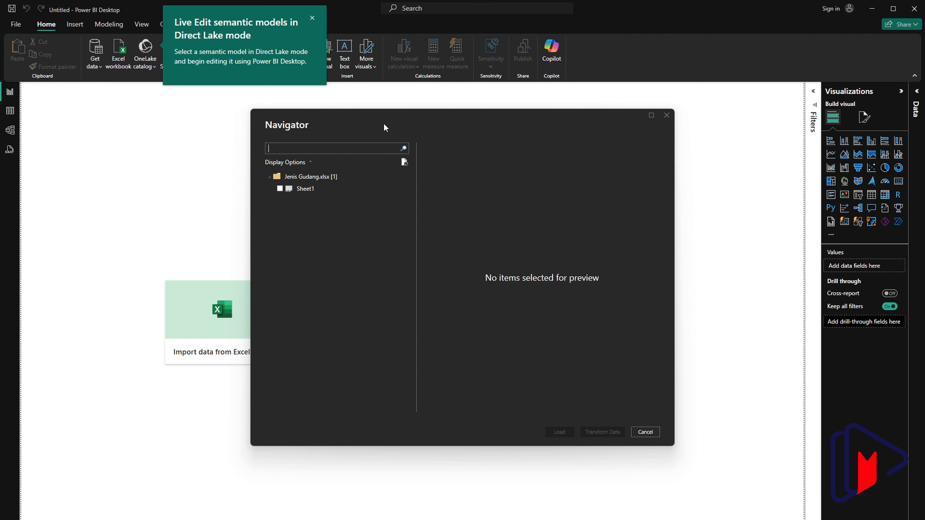
Preview and select Sheet1 of Jenis Gudang.xlsx, and load it into the report
left_click_drag(383, 124, 383, 121)
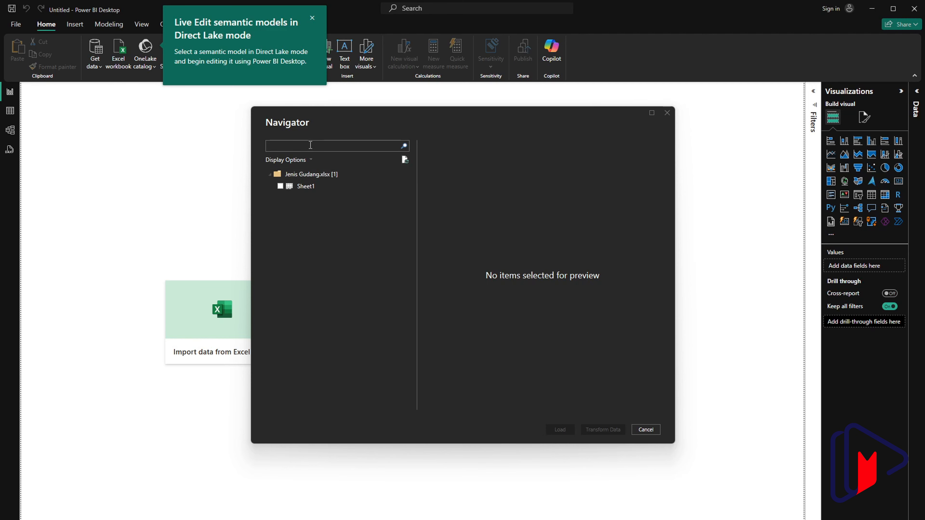
left_click(310, 176)
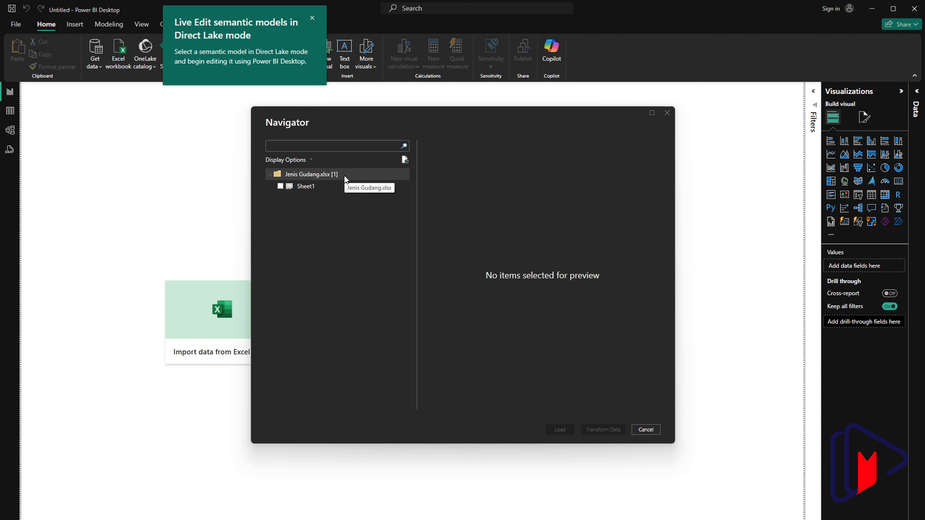
left_click(308, 186)
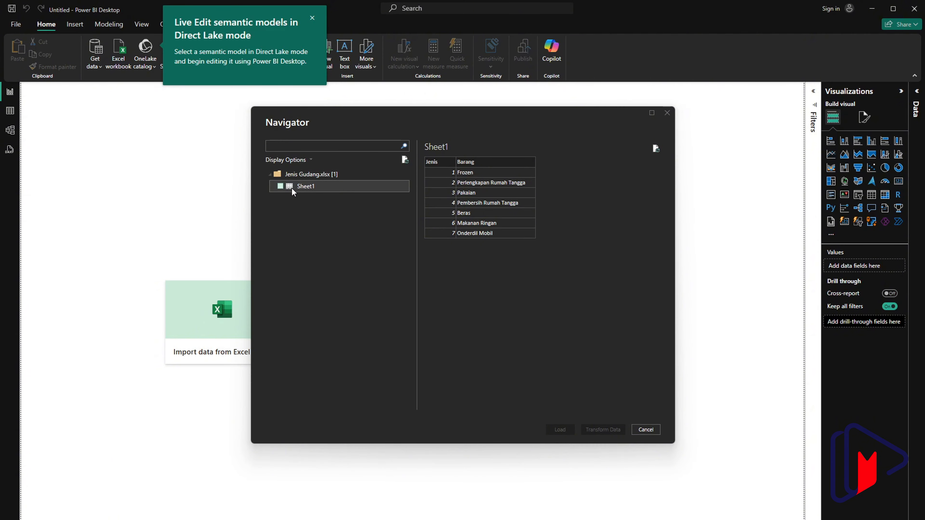
left_click(280, 187)
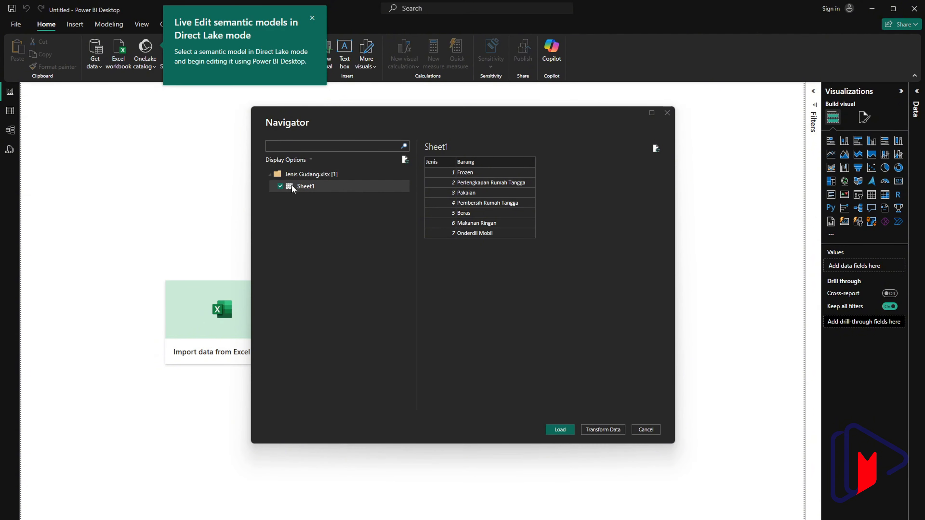
left_click(280, 187)
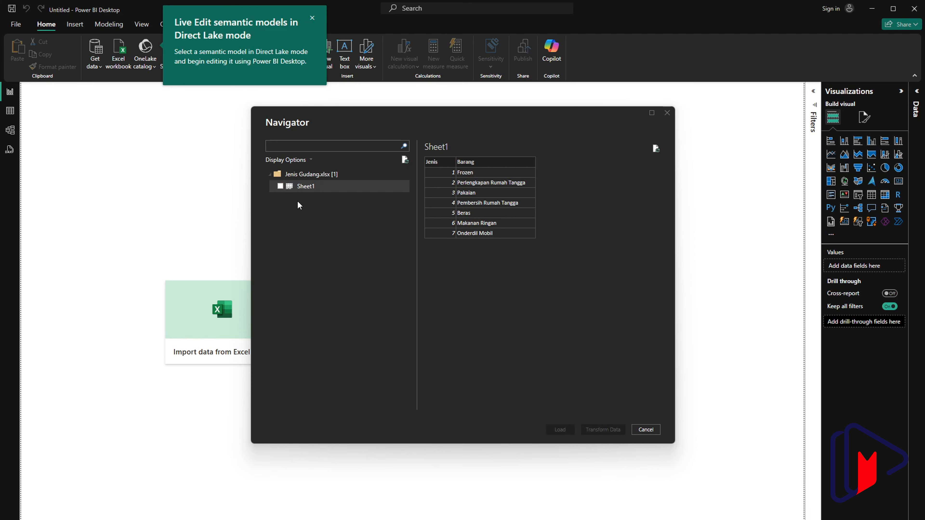
left_click(280, 187)
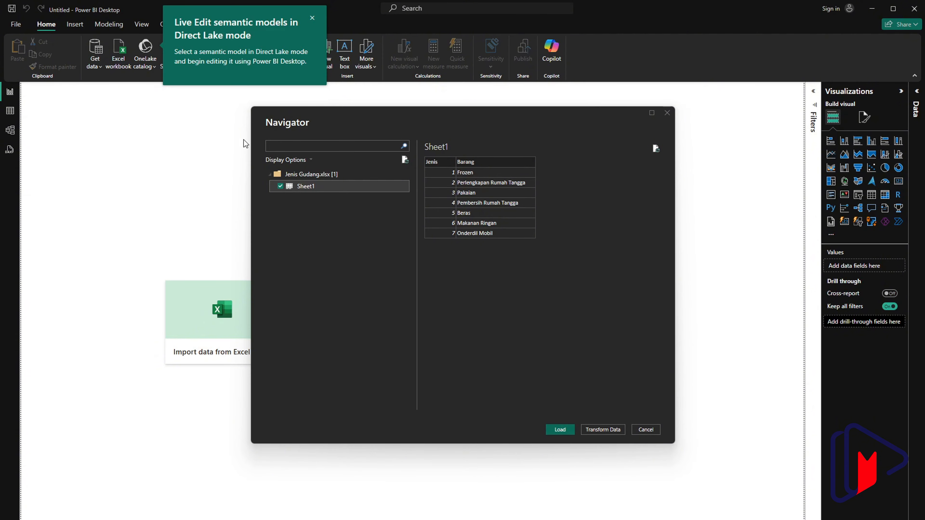
left_click(607, 429)
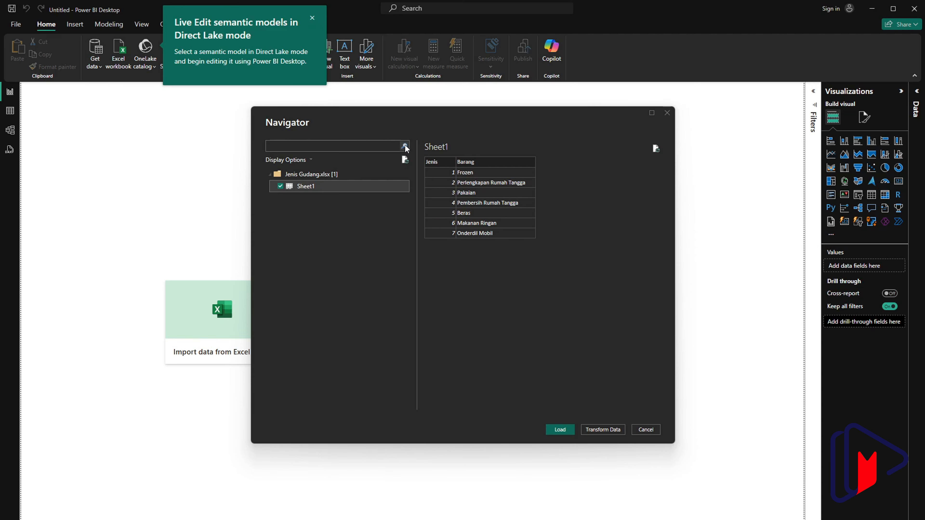
left_click(560, 429)
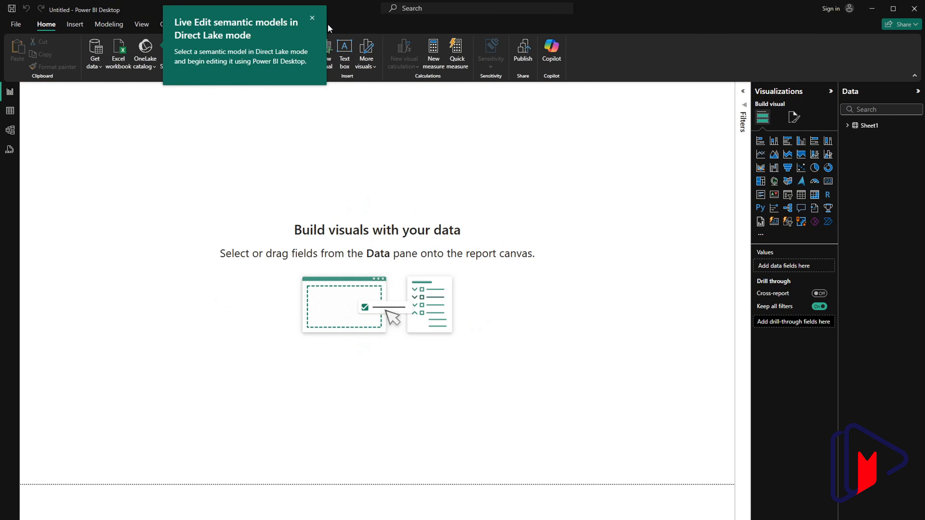
Expand Sheet1's fields and look over the Insert, Modeling, View and Optimize commands before returning to the Home commands
left_click(851, 126)
left_click(74, 24)
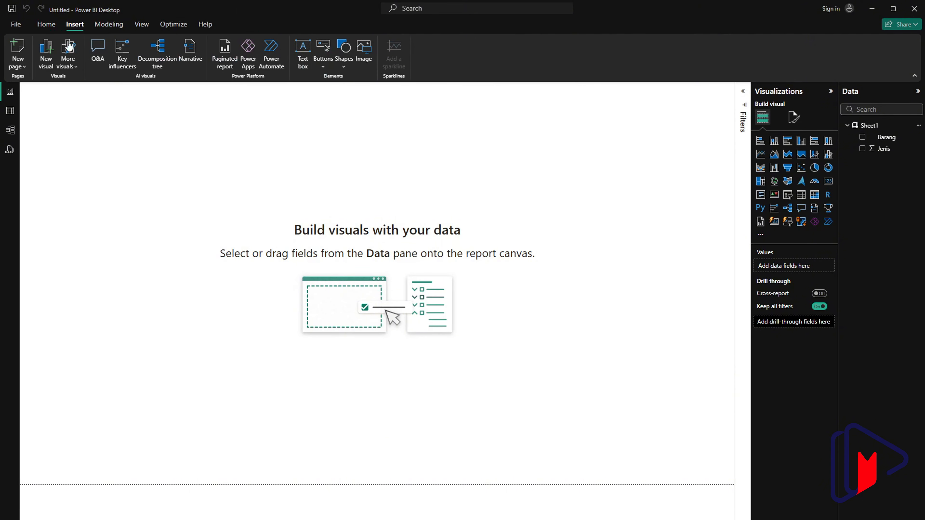
left_click(46, 24)
left_click(75, 25)
left_click(109, 25)
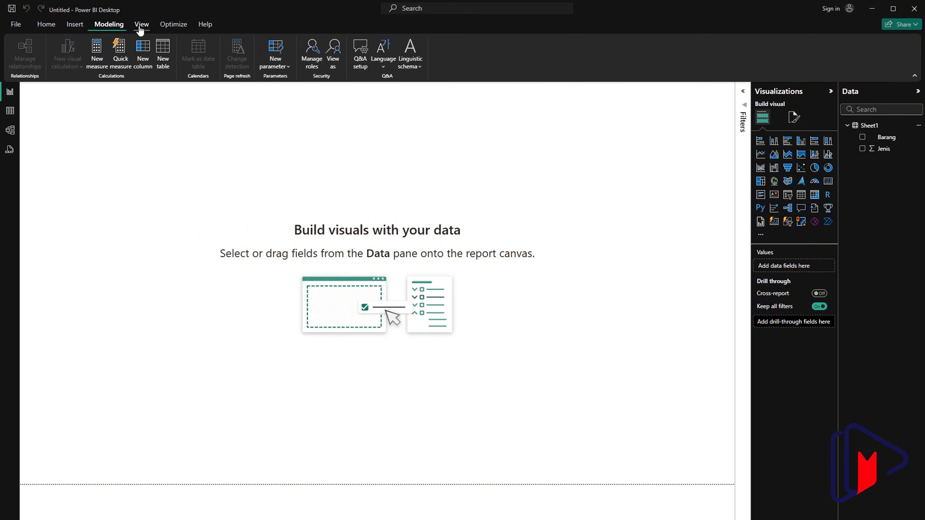
left_click(141, 26)
left_click(170, 25)
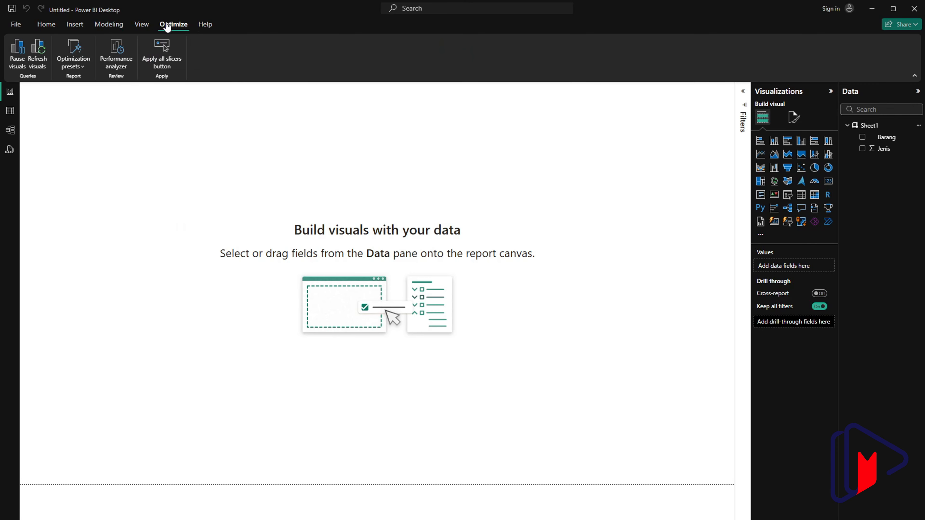
left_click(46, 25)
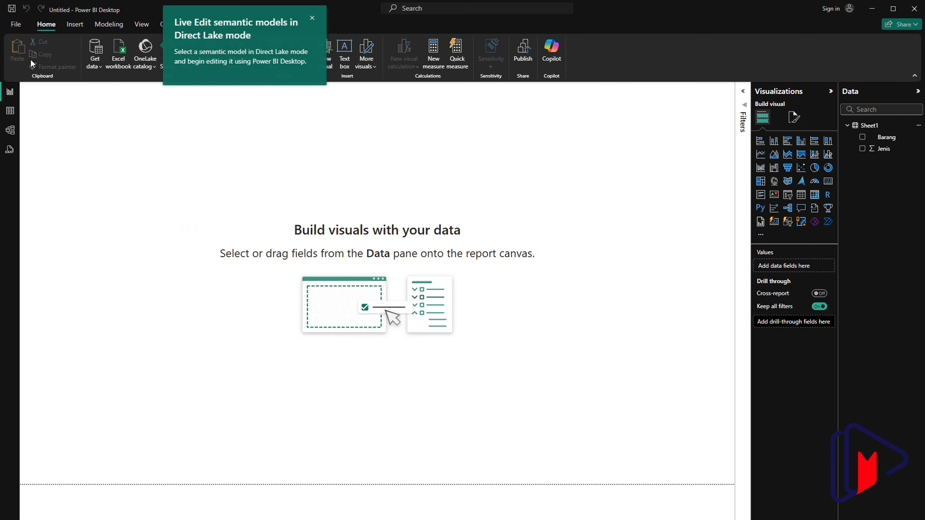
Look over the imported data in the Table, Report and Model views, ending in the Table view
left_click(2, 110)
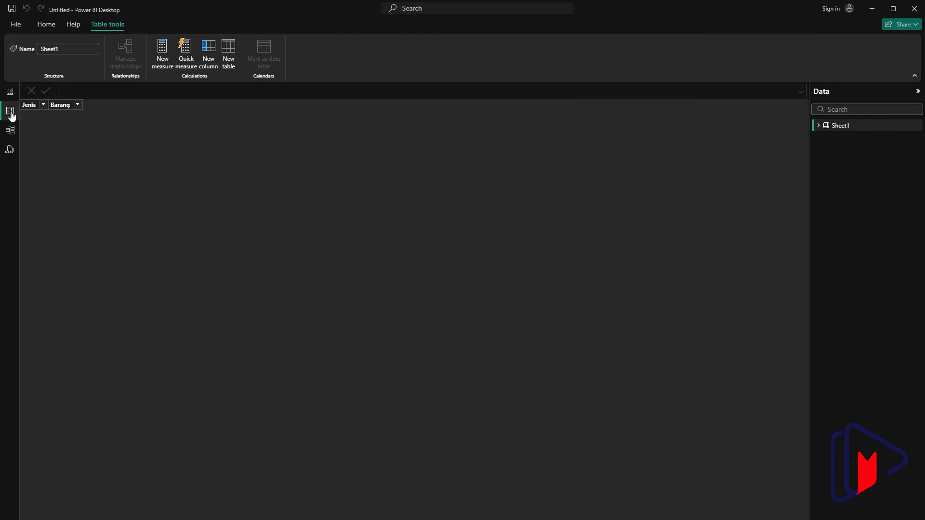
left_click(9, 93)
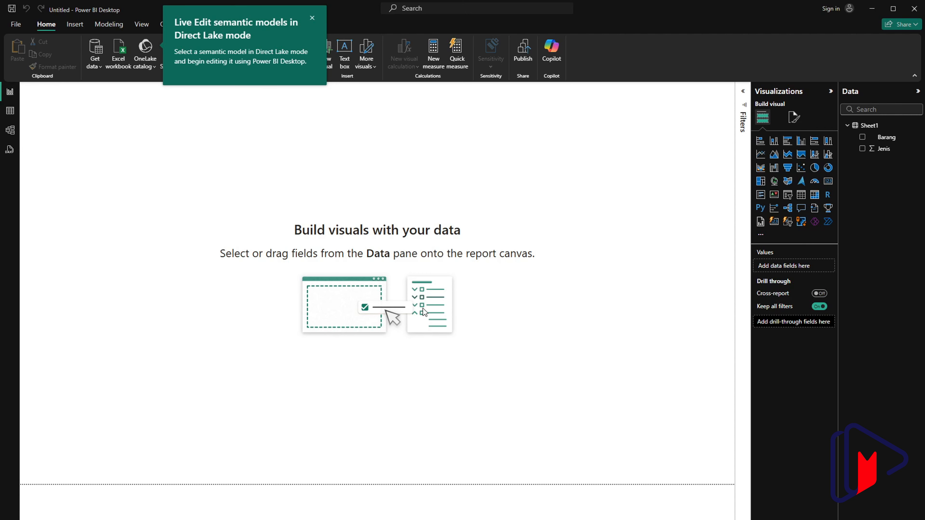
left_click(10, 110)
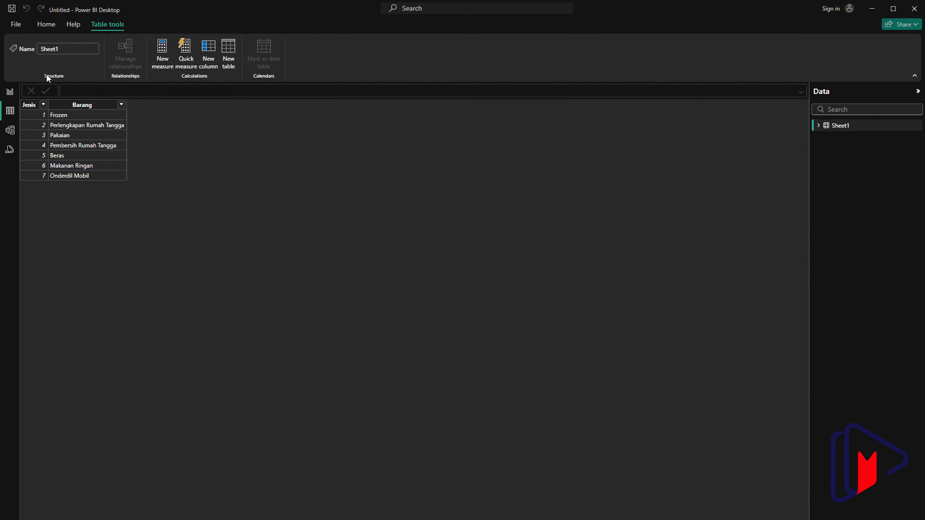
left_click(9, 131)
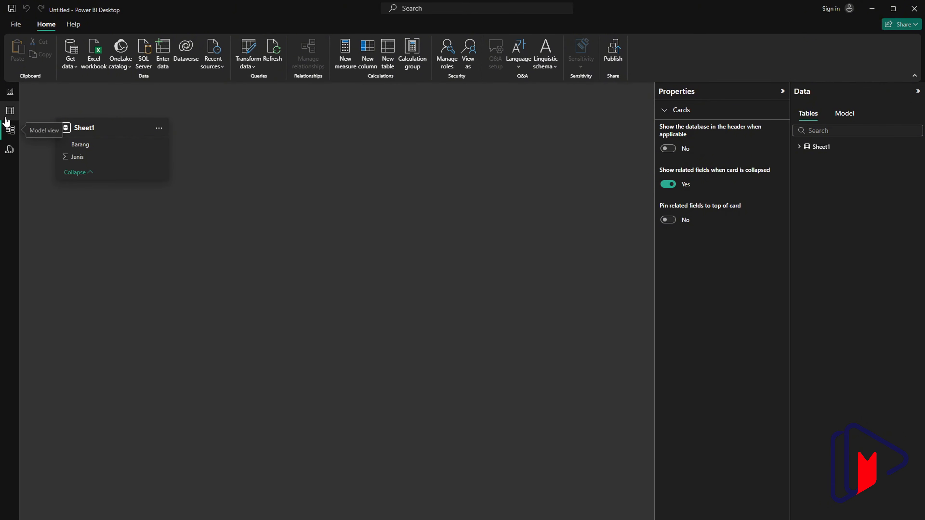
left_click(10, 110)
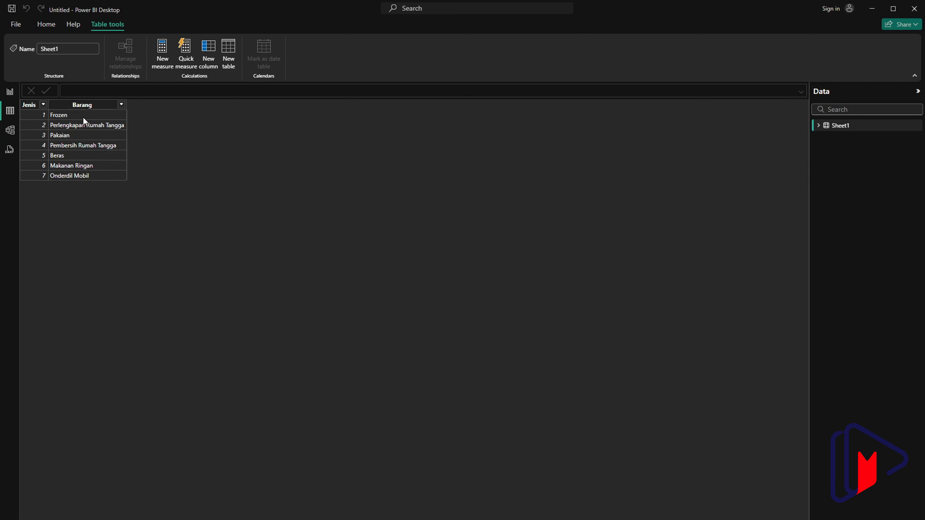
Expand Sheet1's field list in the Table view and select the Barang column
left_click(818, 126)
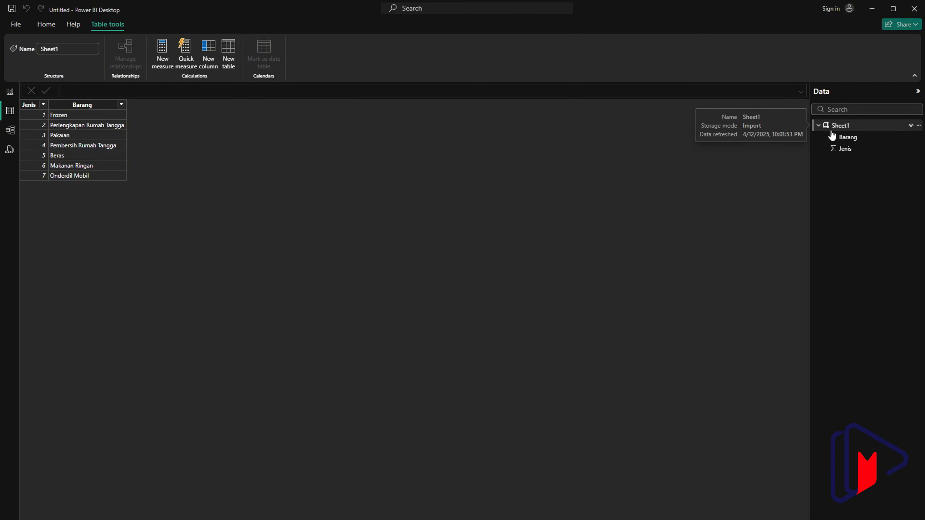
left_click(820, 126)
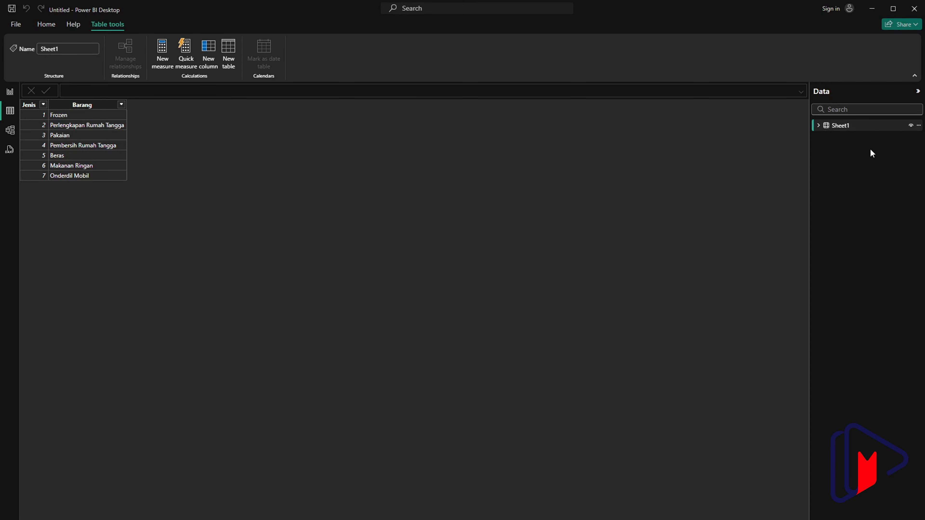
left_click(819, 126)
left_click(83, 137)
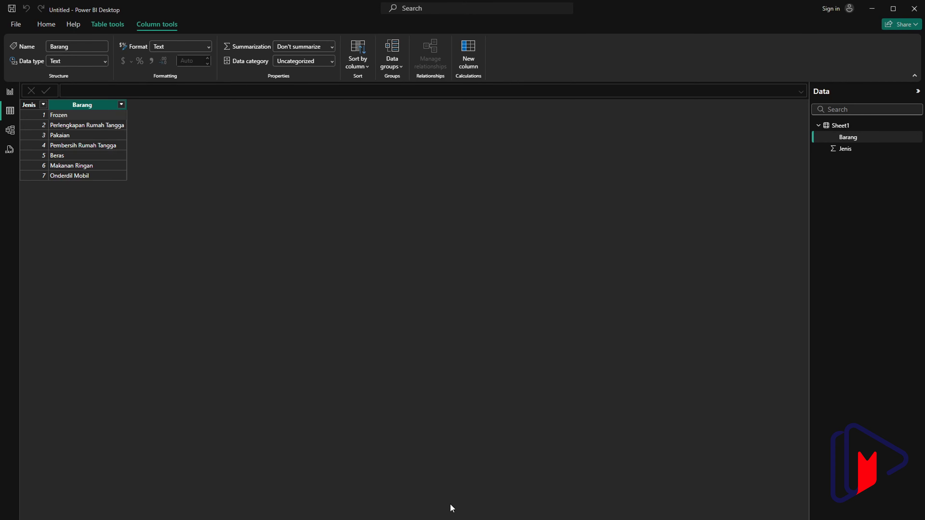
Switch to File Explorer and open the Jenis Gudang workbook from the studio melatih > labs > Power BI folder
mouse_move(442, 519)
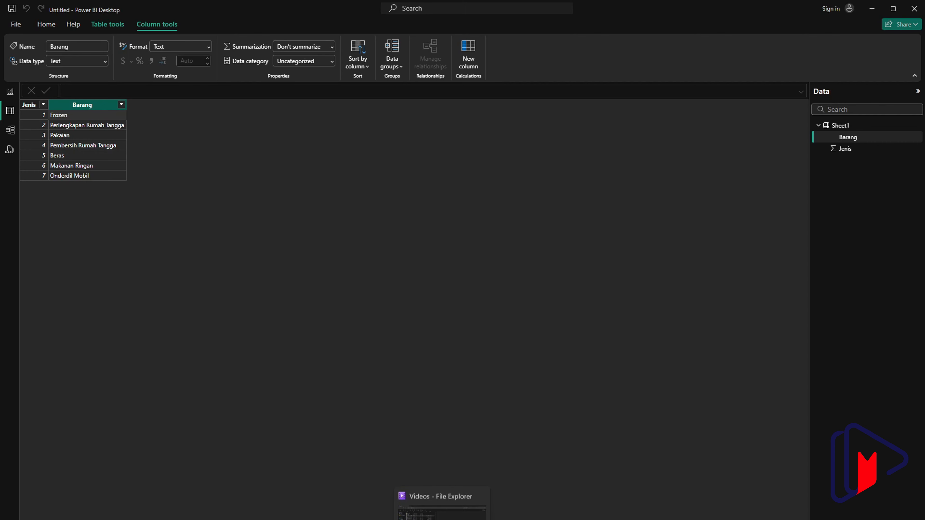
left_click(415, 514)
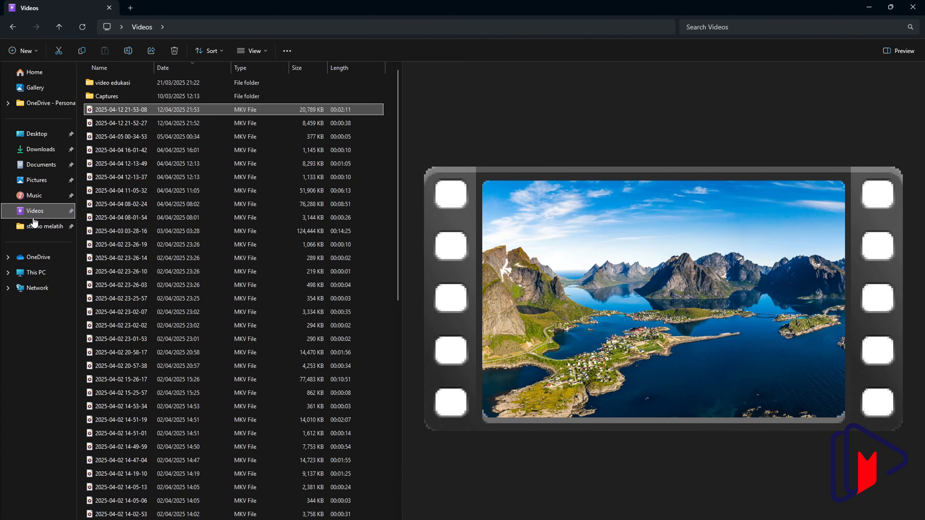
left_click(39, 231)
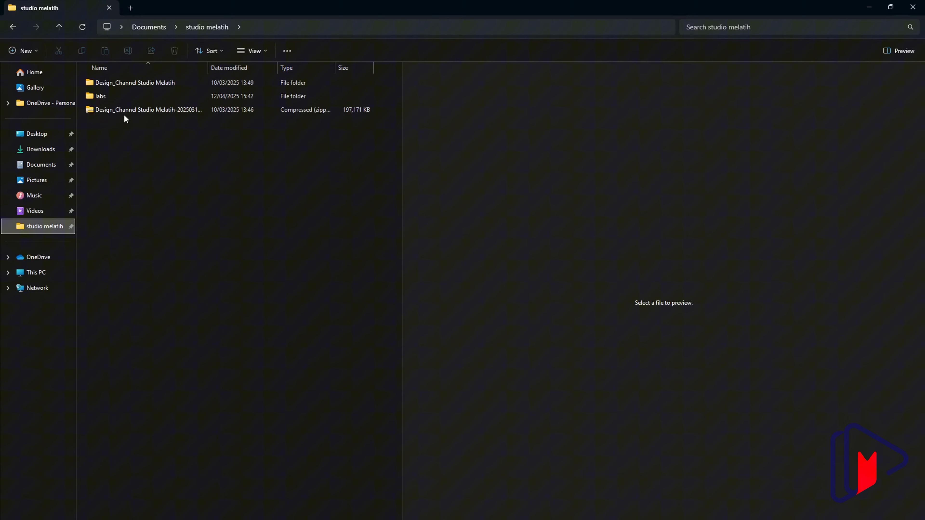
double_click(98, 99)
left_click(113, 96)
double_click(113, 95)
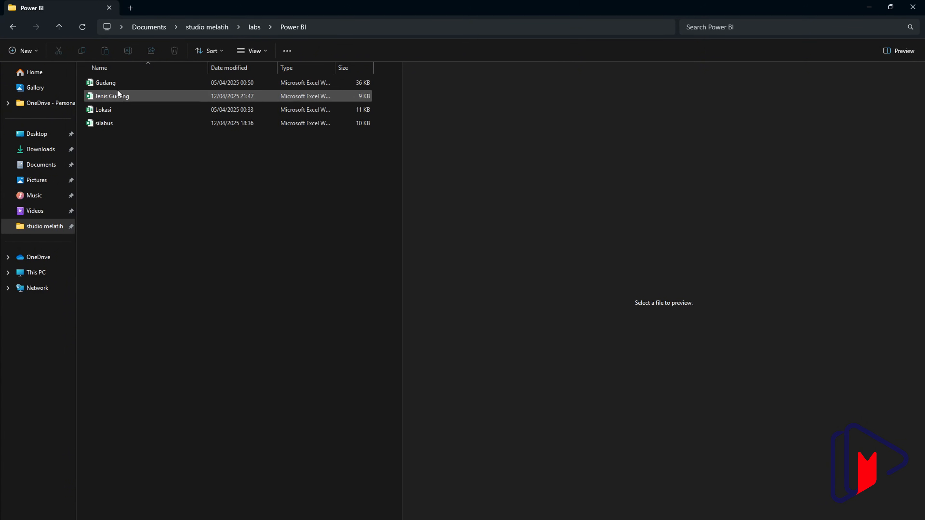
left_click(124, 99)
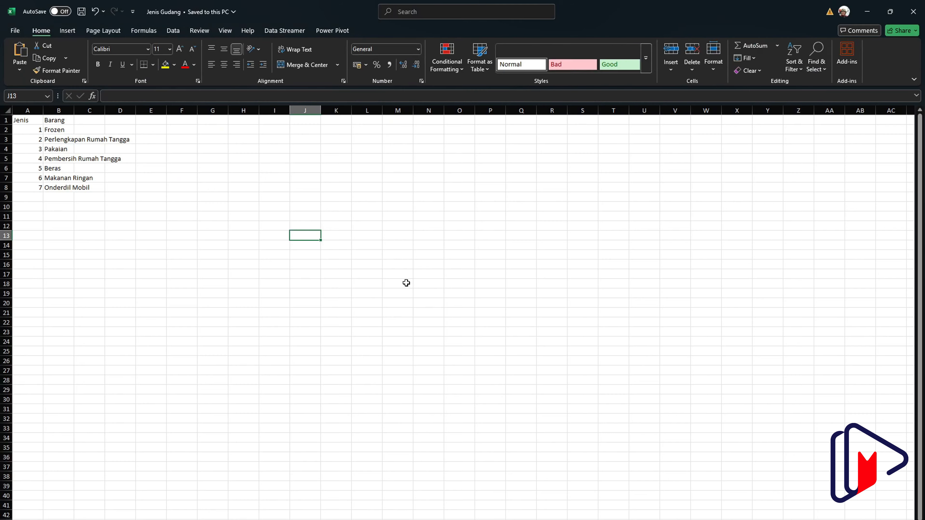
Add a new record in row 9 with Jenis 8 and Barang "Onder Motor"
left_click(33, 199)
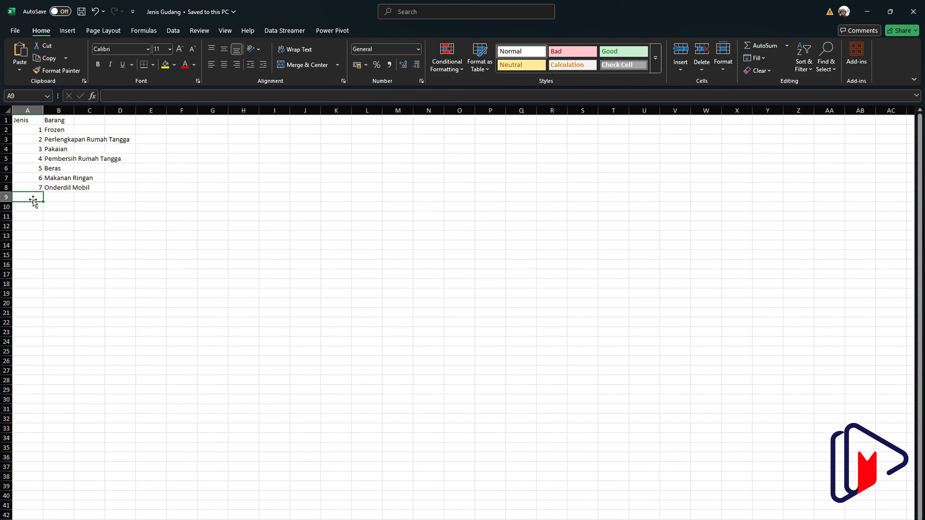
type("8")
key("Tab")
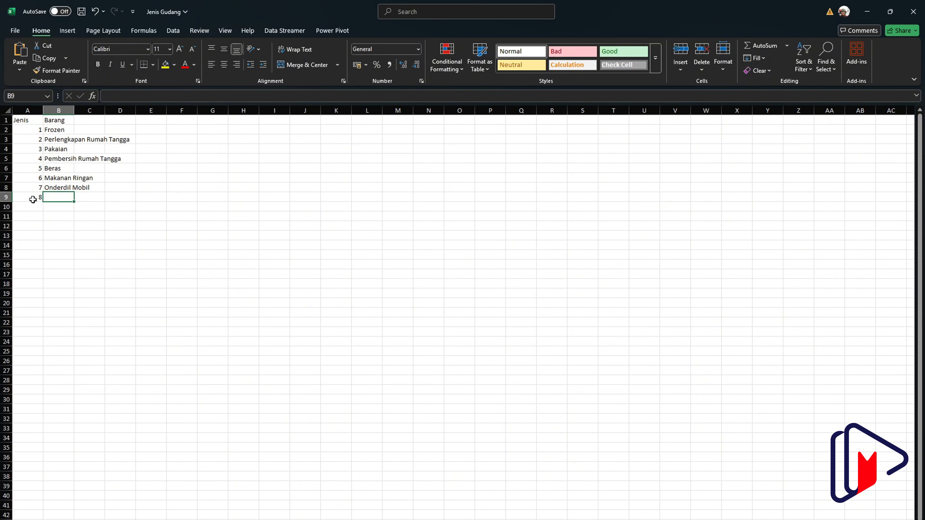
type("Onder Mo")
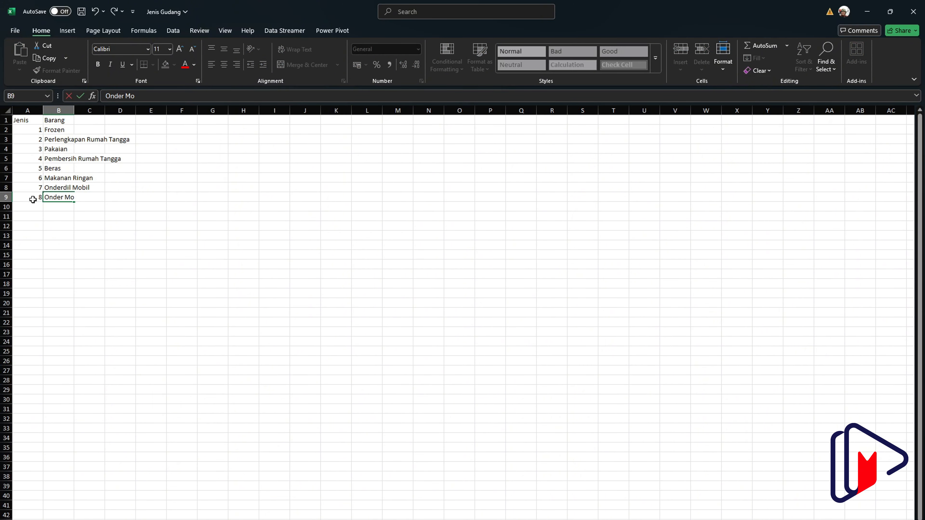
type("tor")
key("Return")
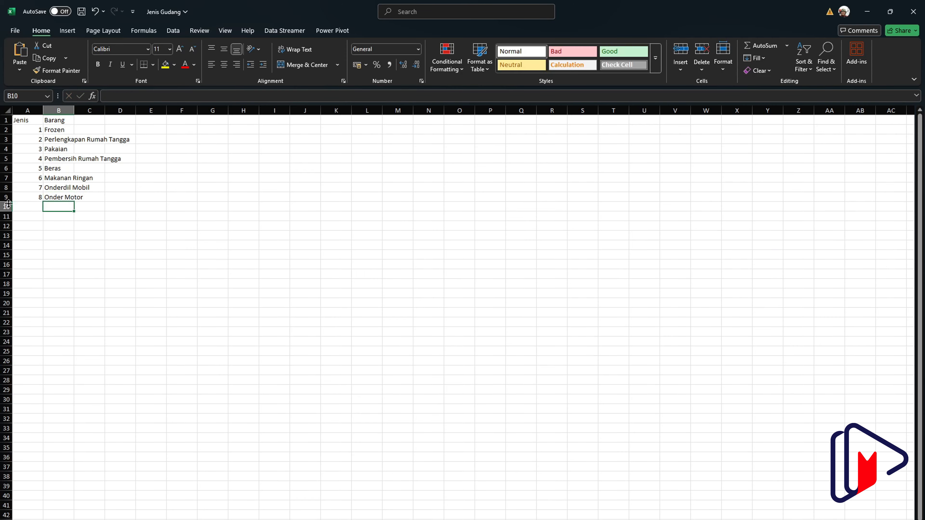
Correct the Barang entry in cell B9 to "Onderdil Motor" and save the workbook
left_click(57, 199)
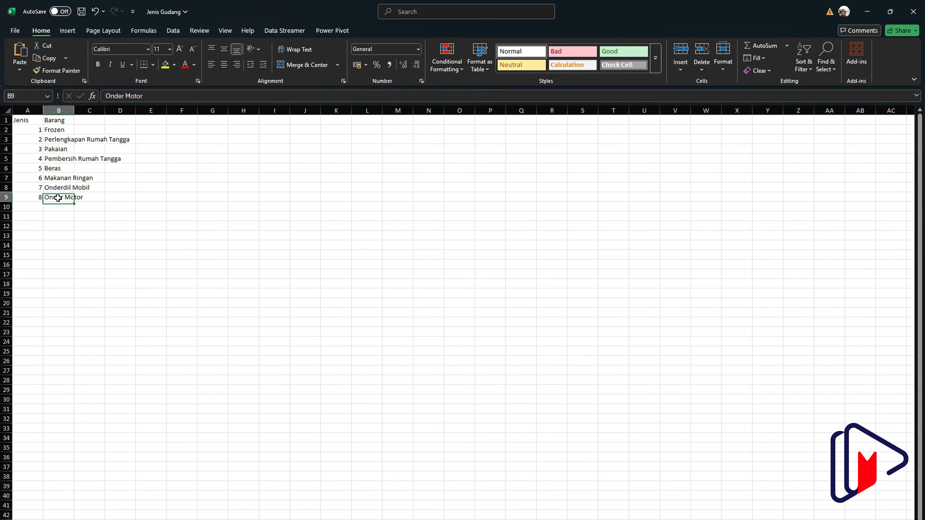
double_click(127, 97)
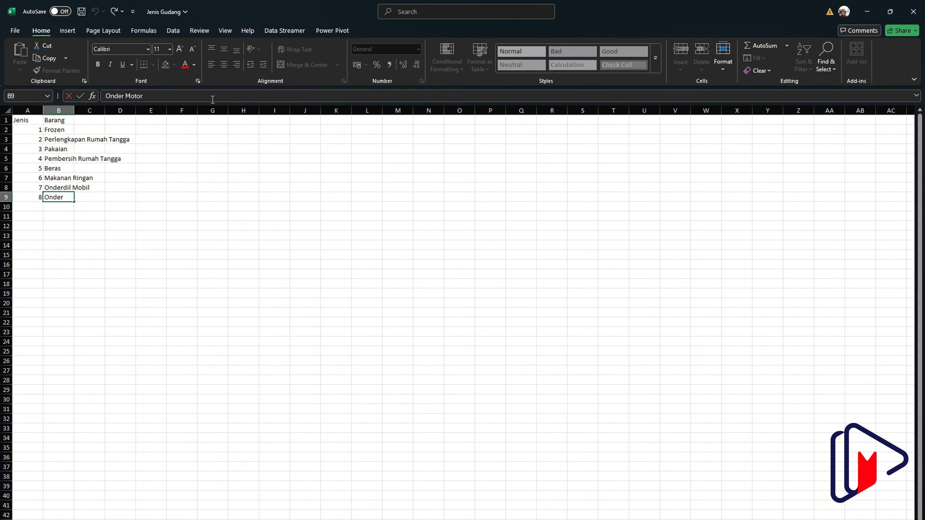
type("dil")
key("Return")
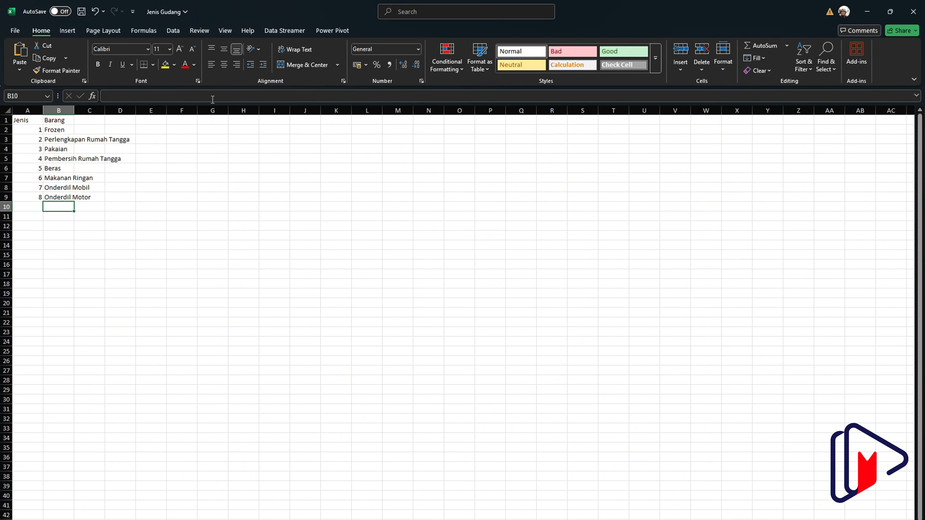
key("ctrl+s")
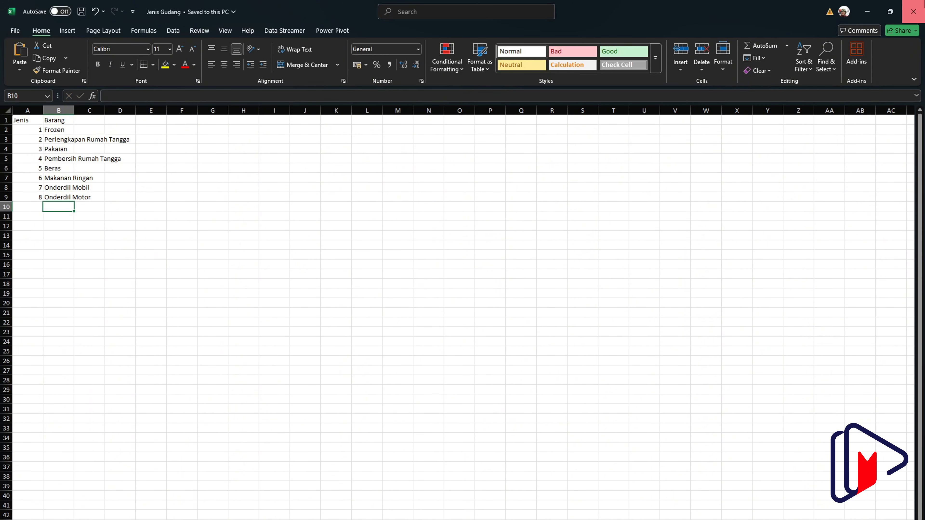
Close the Jenis Gudang workbook, minimize the silabus workbook and switch back to Power BI Desktop
left_click(913, 11)
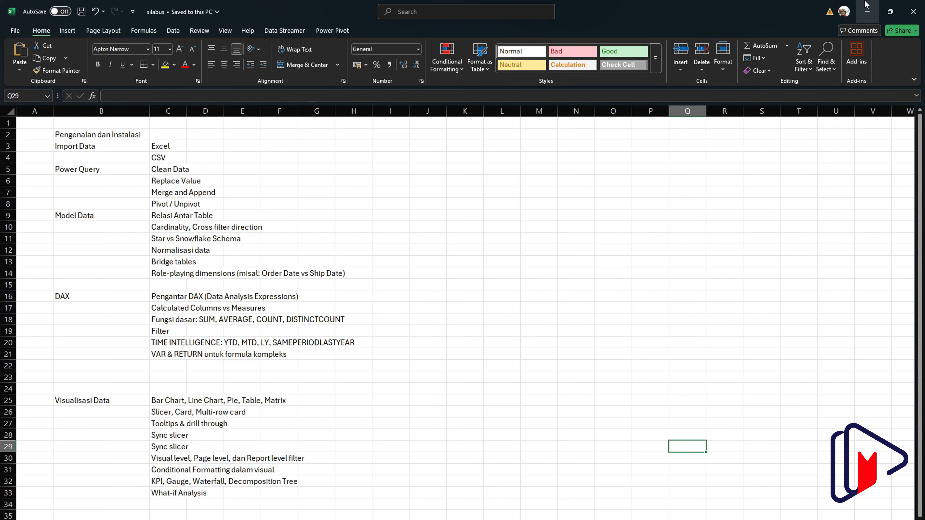
left_click(872, 5)
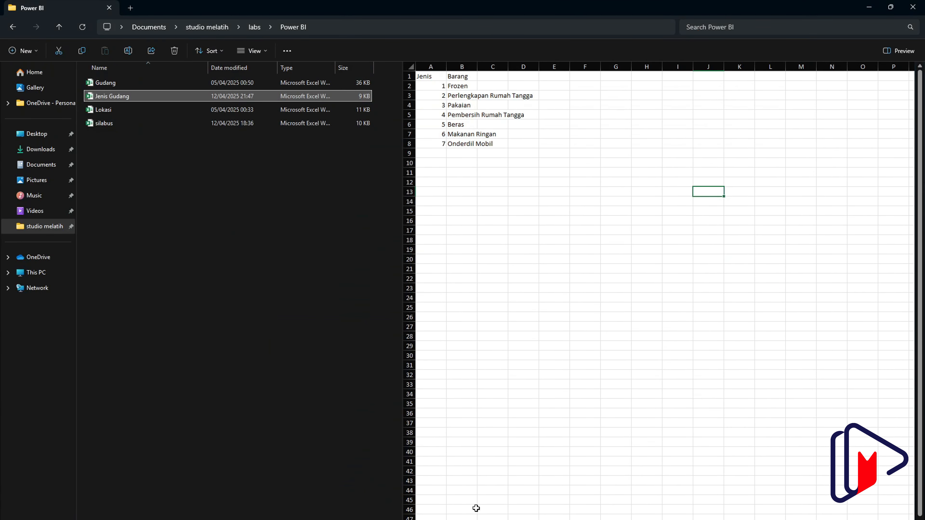
mouse_move(527, 518)
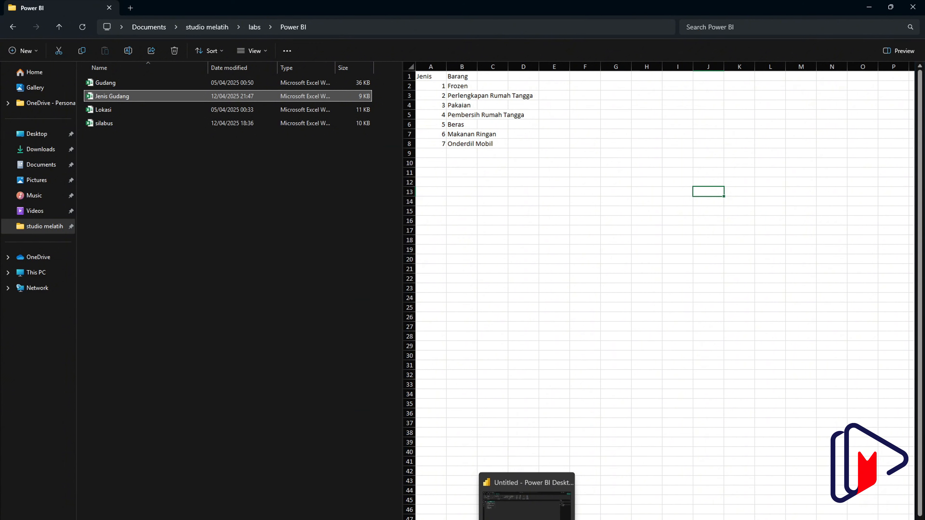
left_click(492, 515)
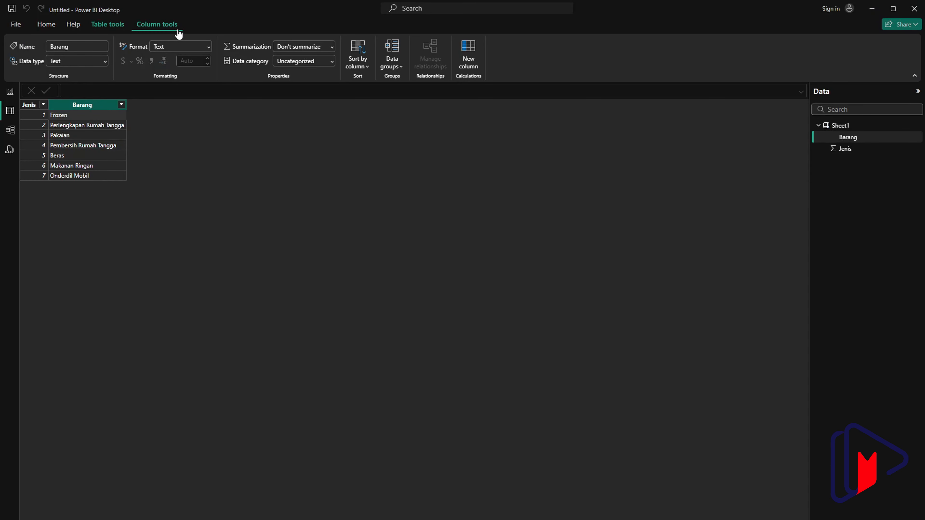
Refresh the imported Sheet1 data from the updated workbook and return to the Report view
left_click(106, 24)
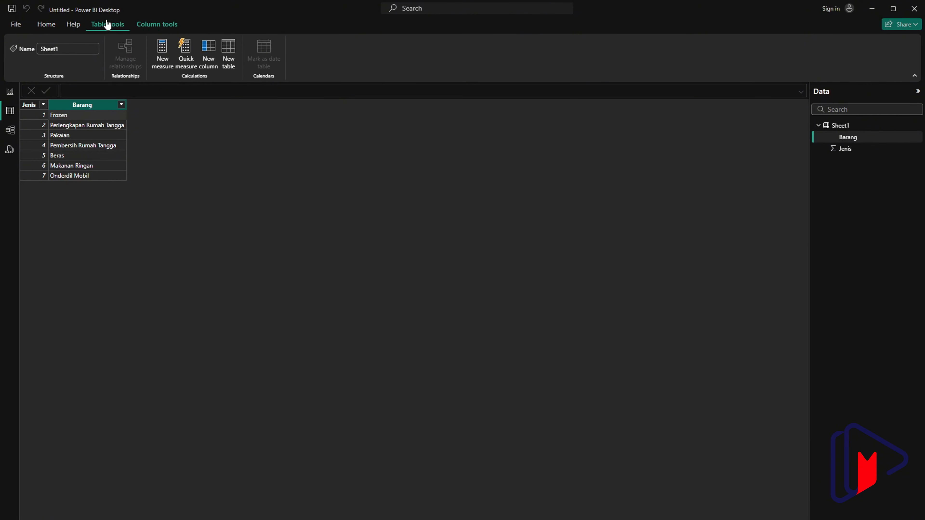
left_click(74, 25)
left_click(44, 25)
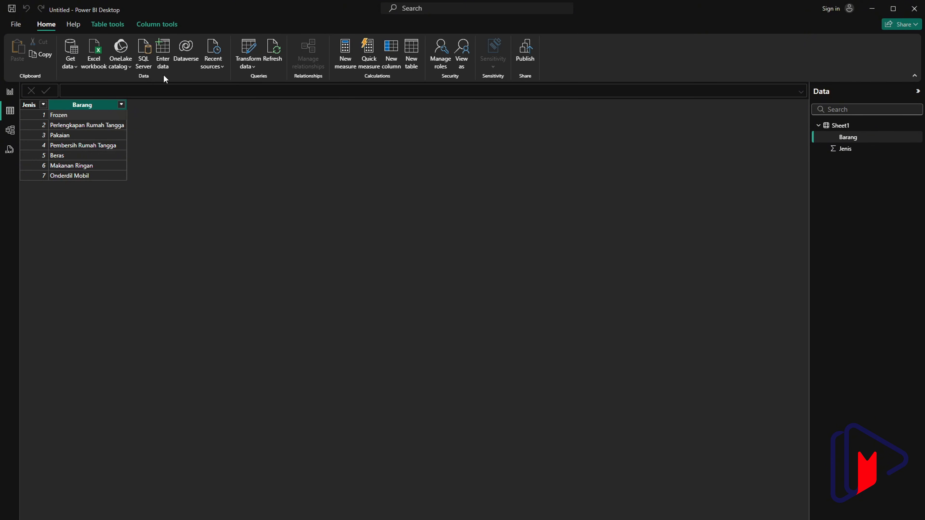
left_click(169, 27)
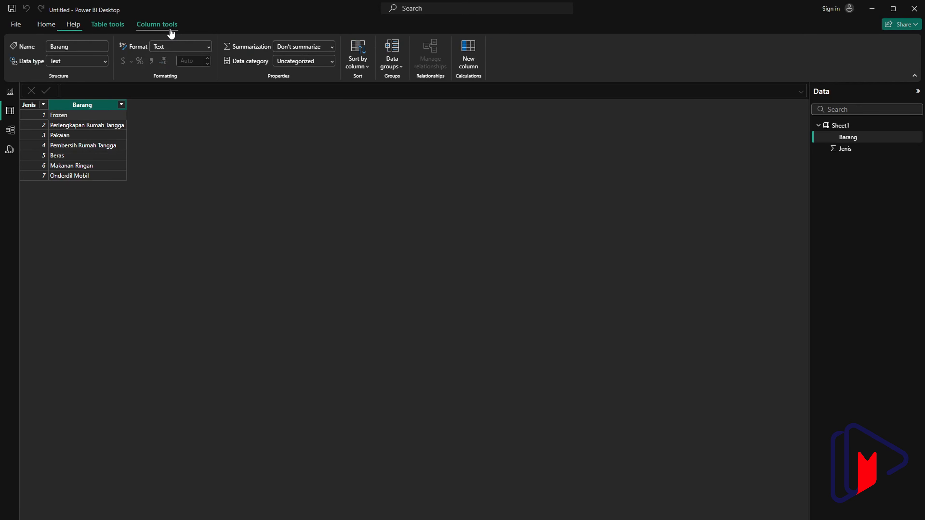
left_click(45, 25)
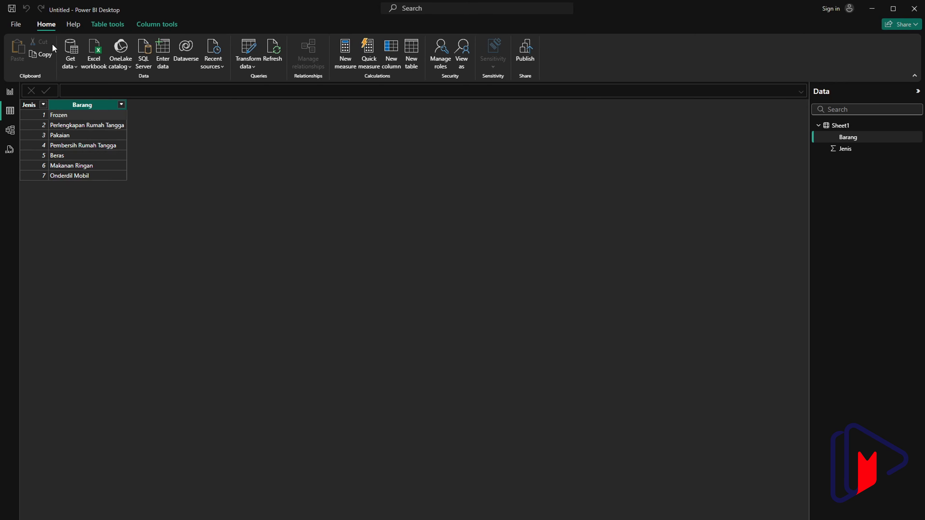
left_click(275, 46)
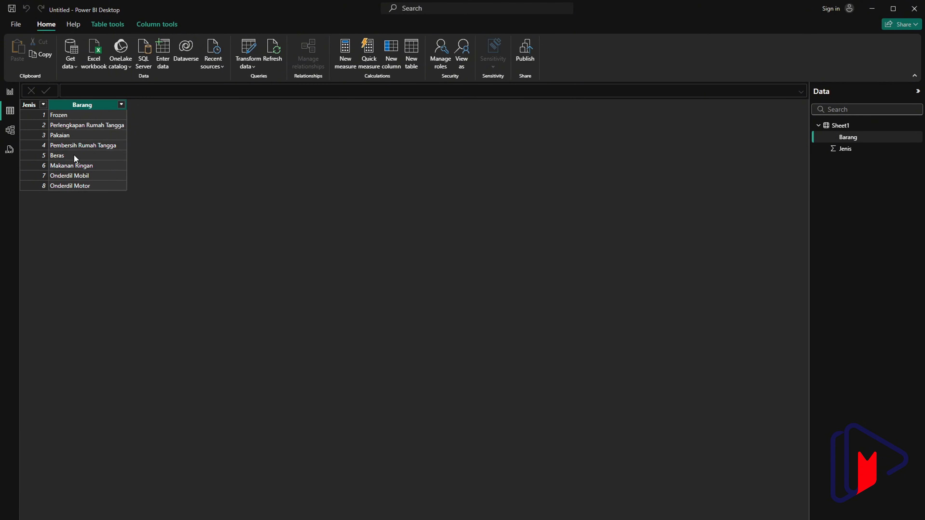
left_click(10, 96)
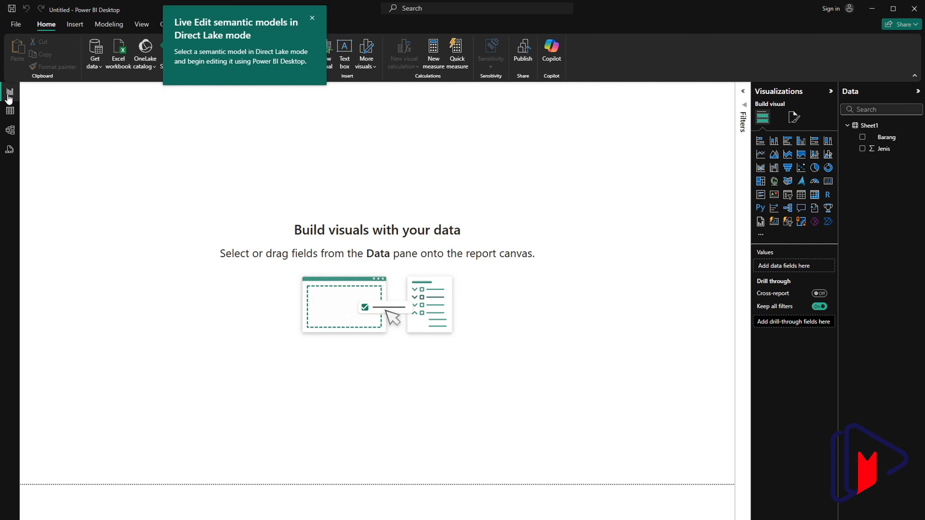
Dismiss the live-edit notice, look through the Table and Model views, and return to the Report view
left_click(313, 19)
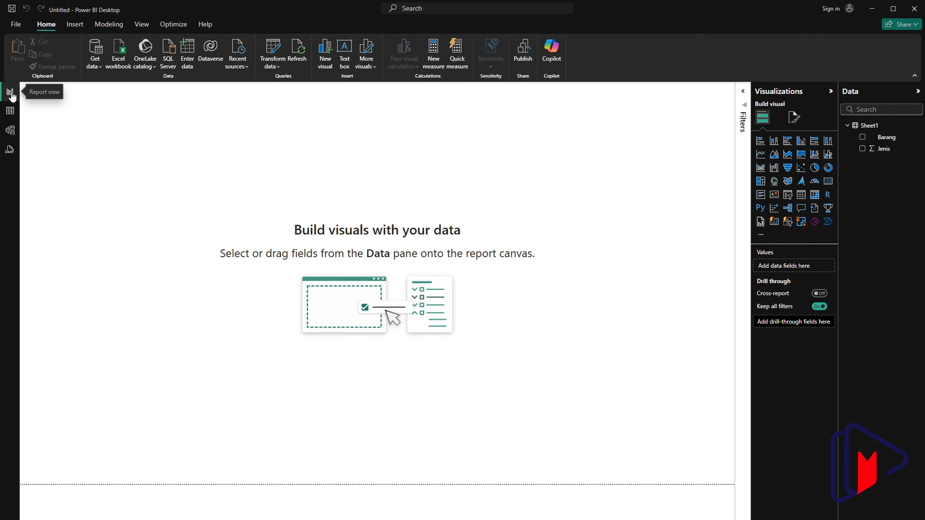
left_click(11, 115)
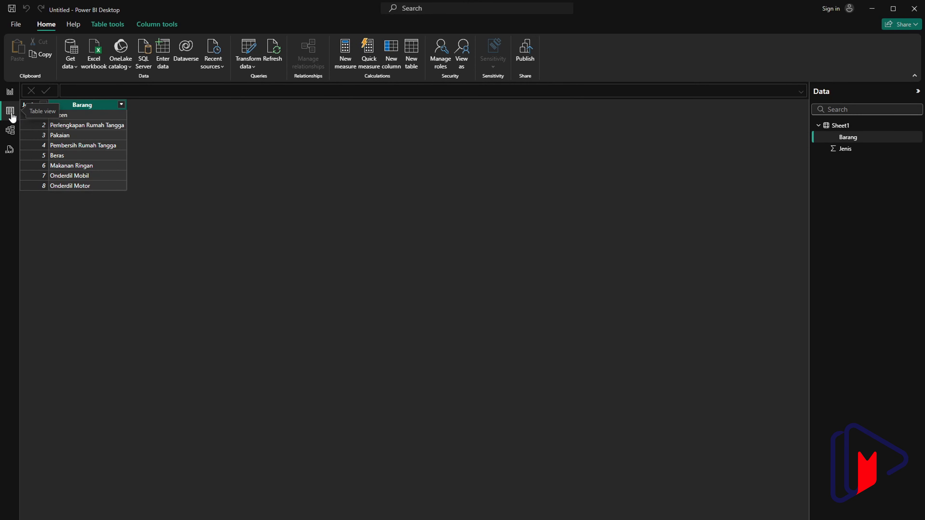
left_click(12, 132)
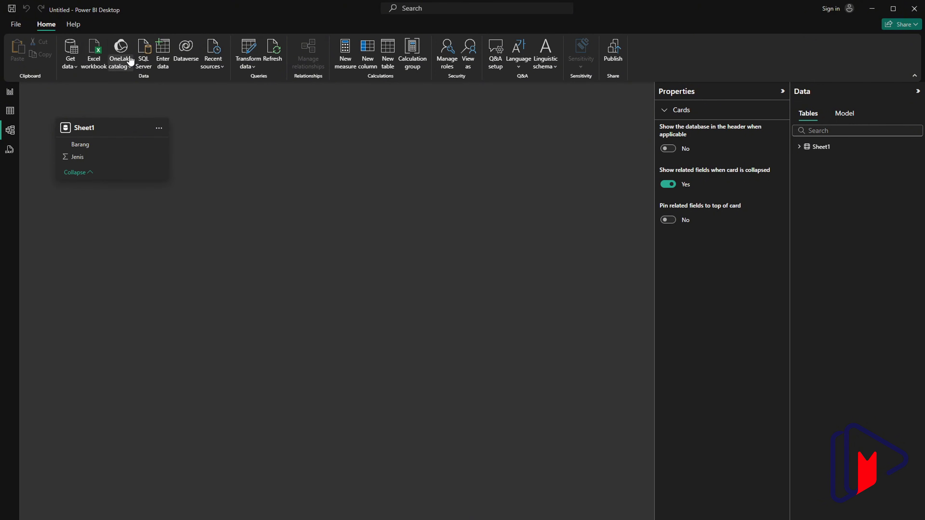
left_click(10, 92)
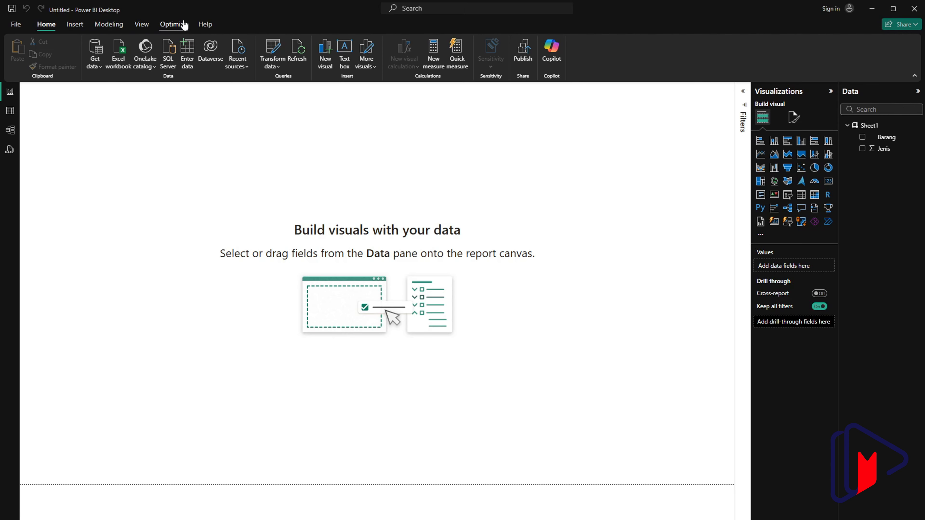
Show the data in Table view and rename the Sheet1 table to "jenis gudang"
left_click(10, 110)
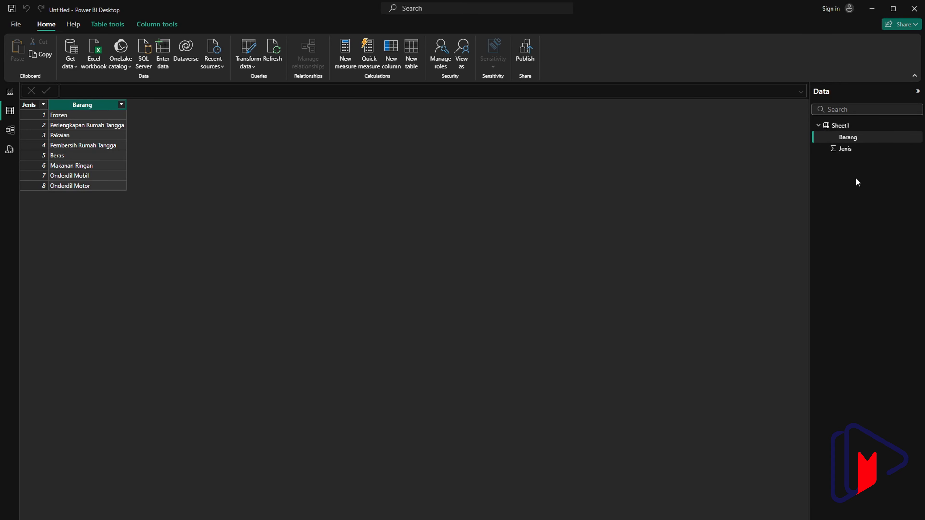
left_click(850, 126)
right_click(850, 127)
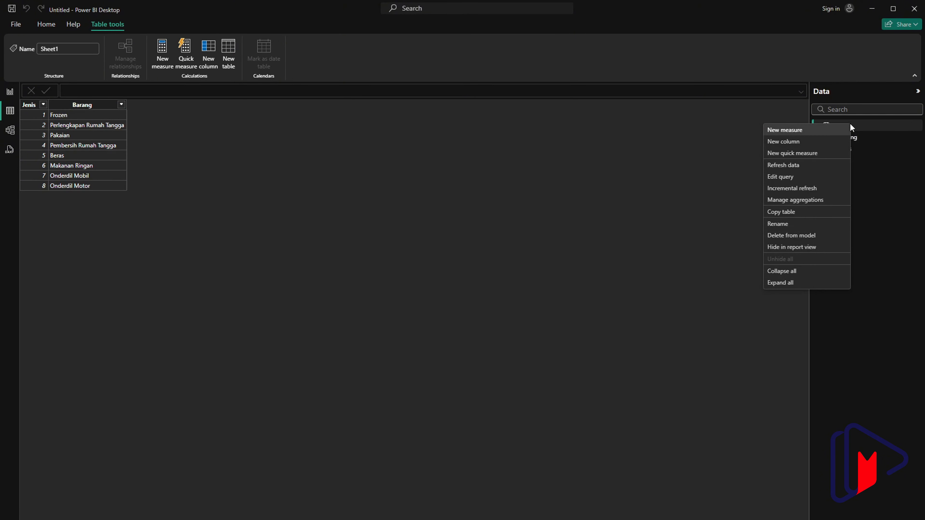
left_click(810, 224)
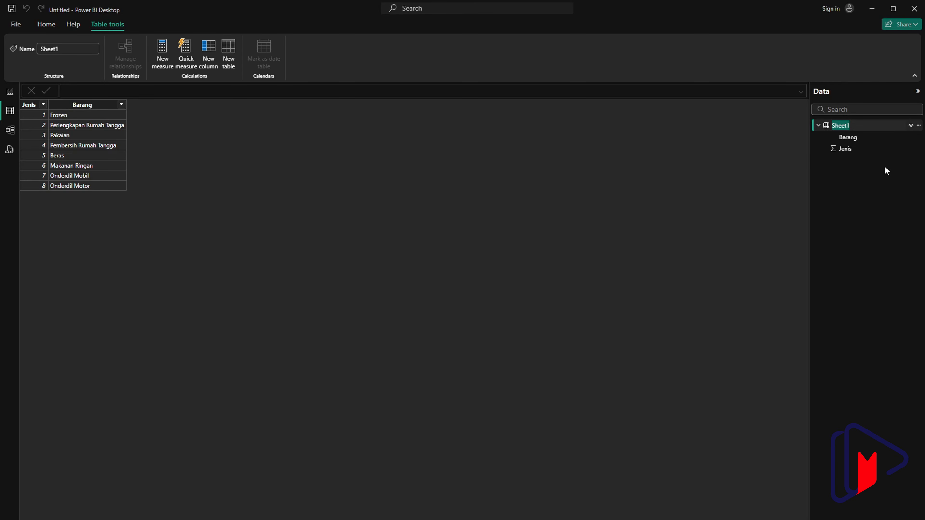
key("Return")
right_click(853, 126)
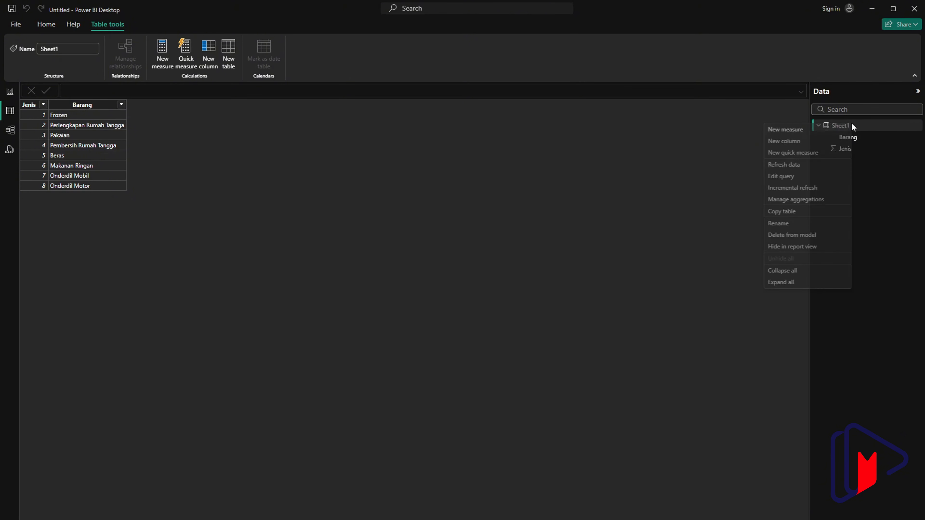
left_click(796, 223)
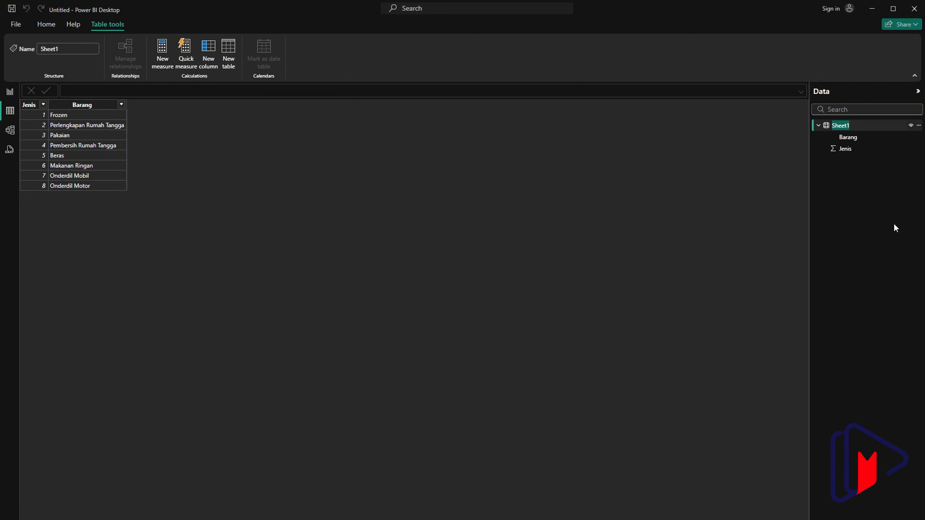
type("jenis gudang")
key("Return")
right_click(868, 127)
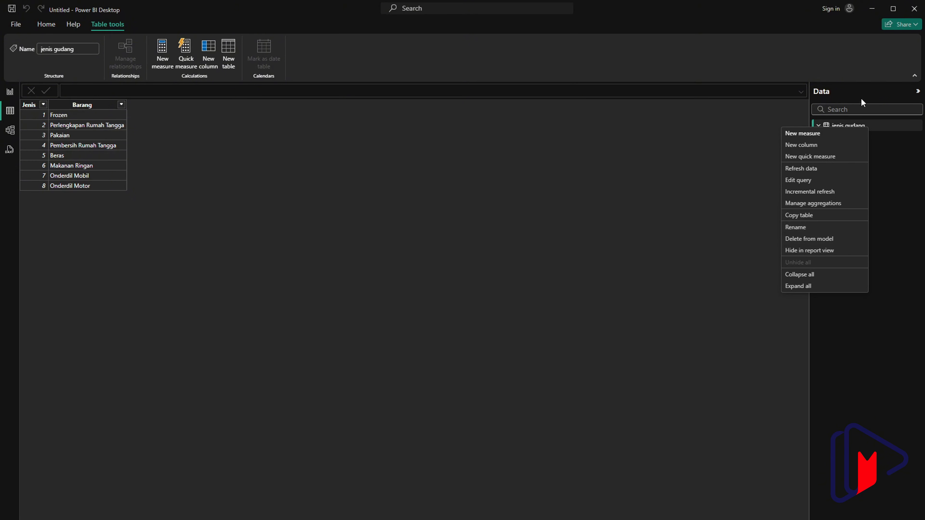
left_click(446, 263)
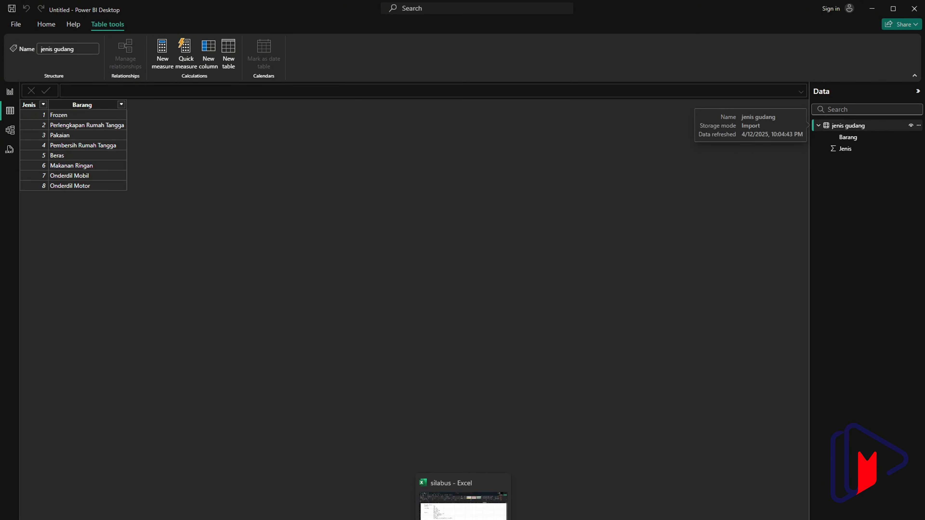
Switch to Excel, close the Jenis Gudang workbook without saving changes and minimize the silabus workbook
left_click(445, 518)
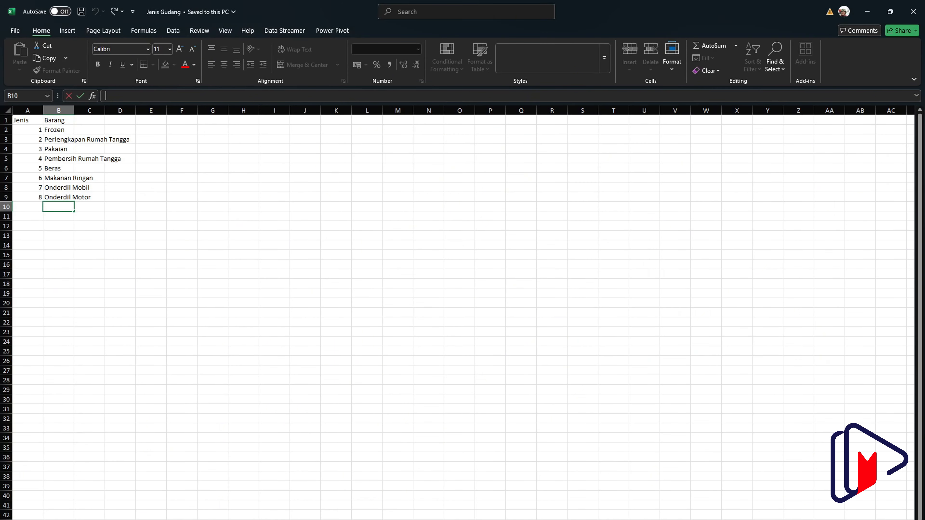
left_click(123, 441)
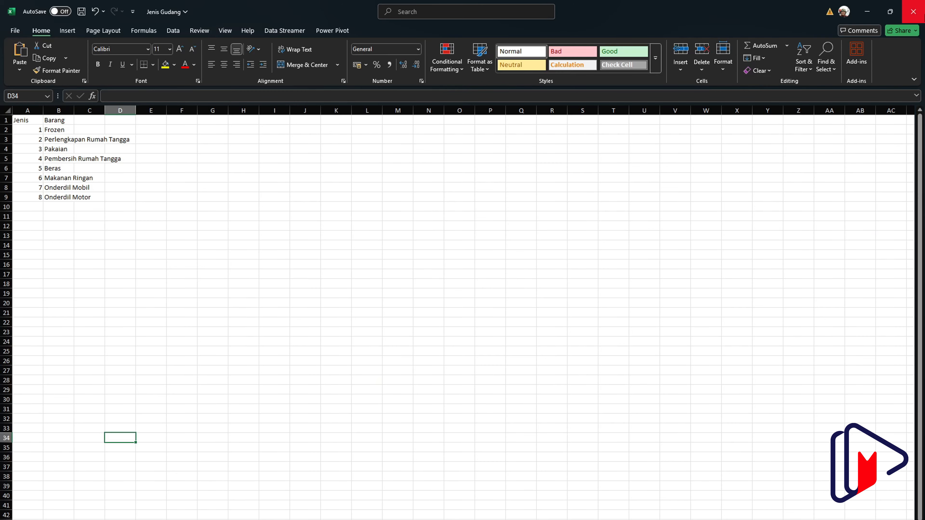
left_click(913, 11)
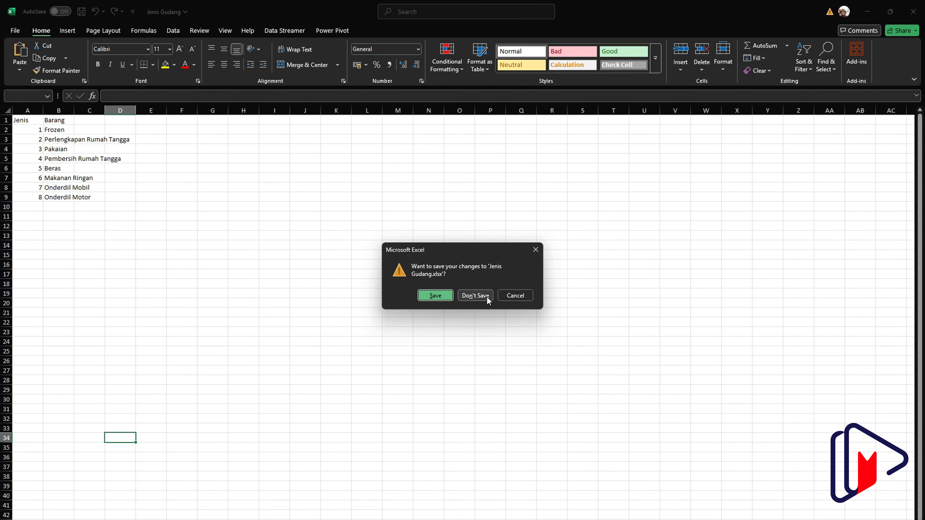
left_click(476, 296)
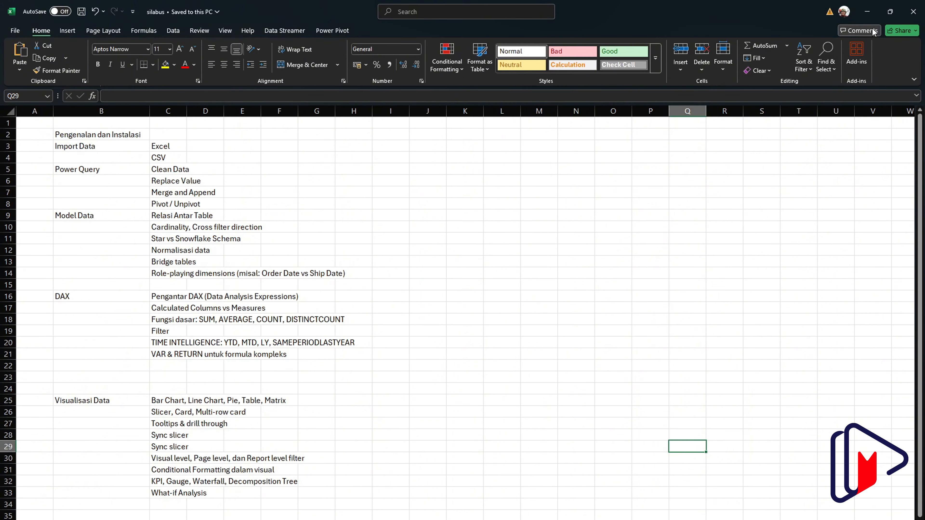
left_click(868, 13)
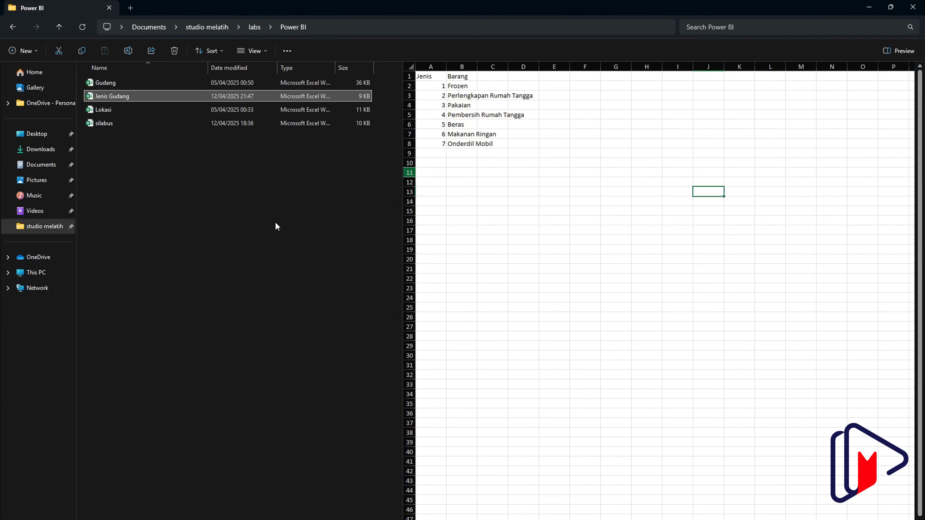
Preview the Gudang workbook in the Power BI folder, open the Lokasi workbook to view its location data, and close it
left_click(116, 83)
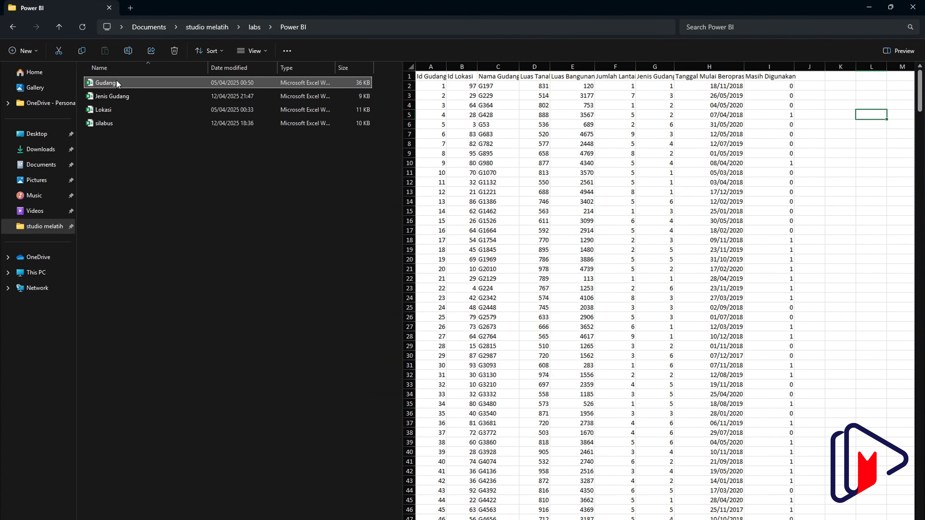
left_click(127, 109)
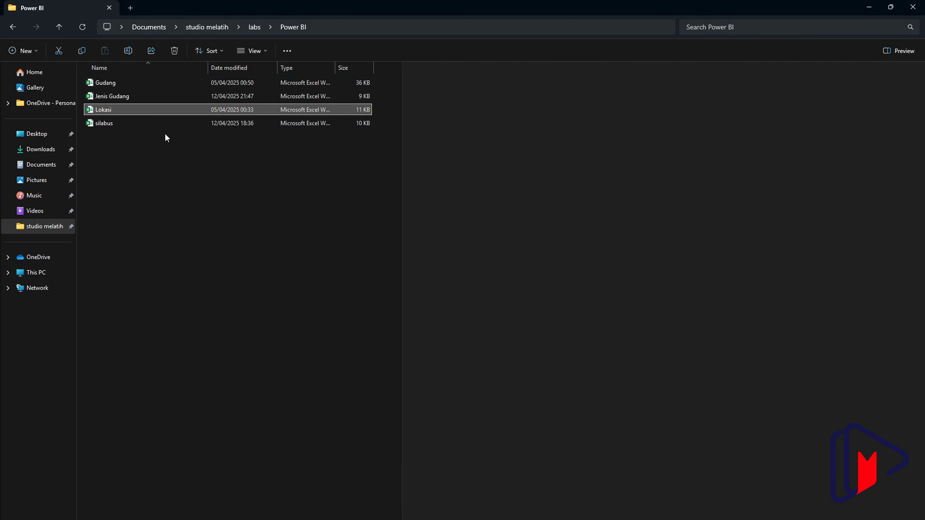
double_click(149, 110)
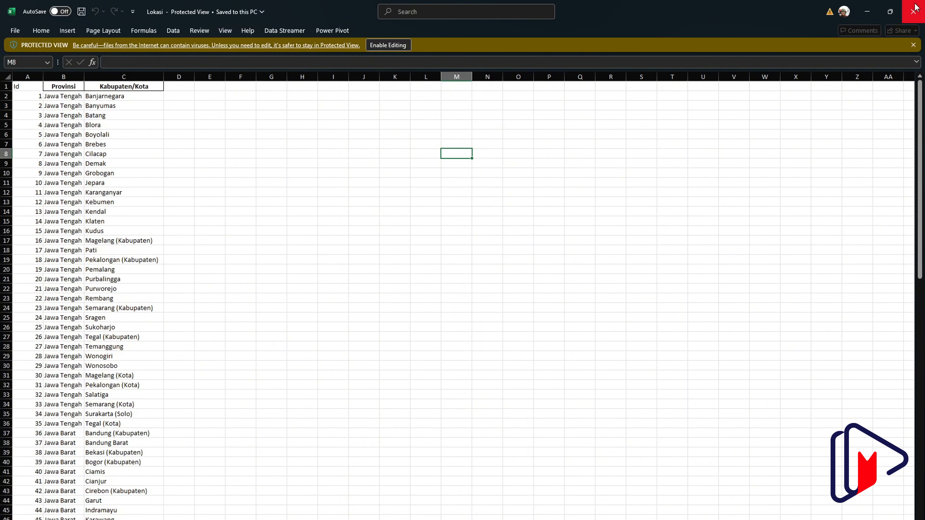
left_click(914, 11)
left_click(914, 12)
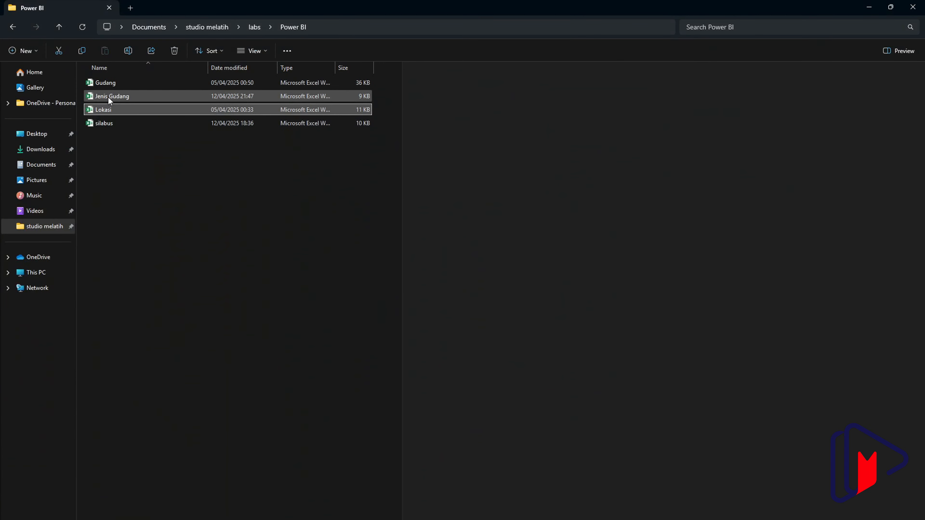
Open the Gudang workbook, examine its warehouse columns from Id Gudang to Jenis Gudang, and minimize it
double_click(106, 83)
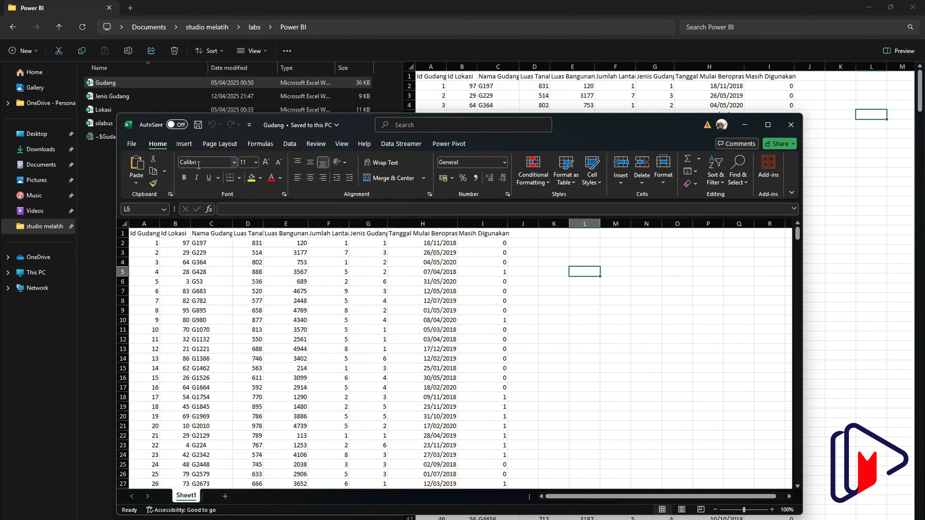
left_click(145, 244)
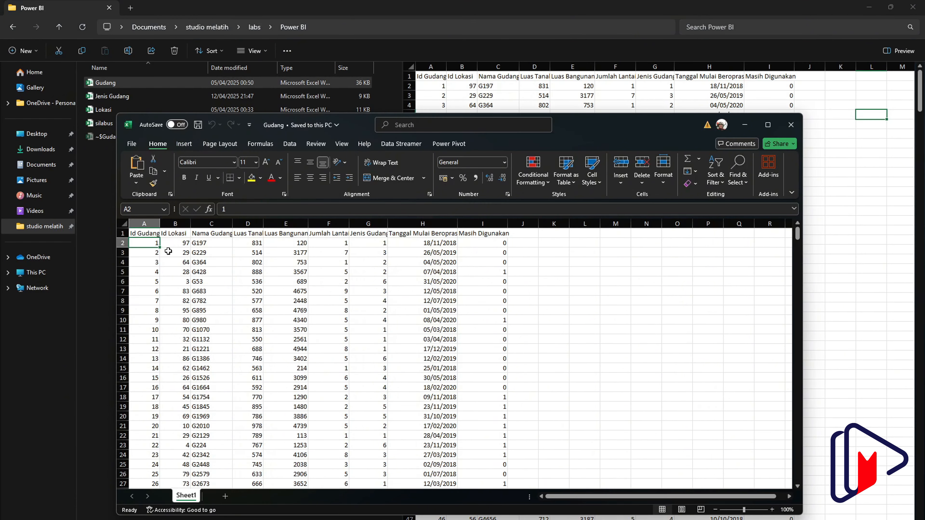
left_click(168, 251)
left_click(197, 250)
left_click(243, 251)
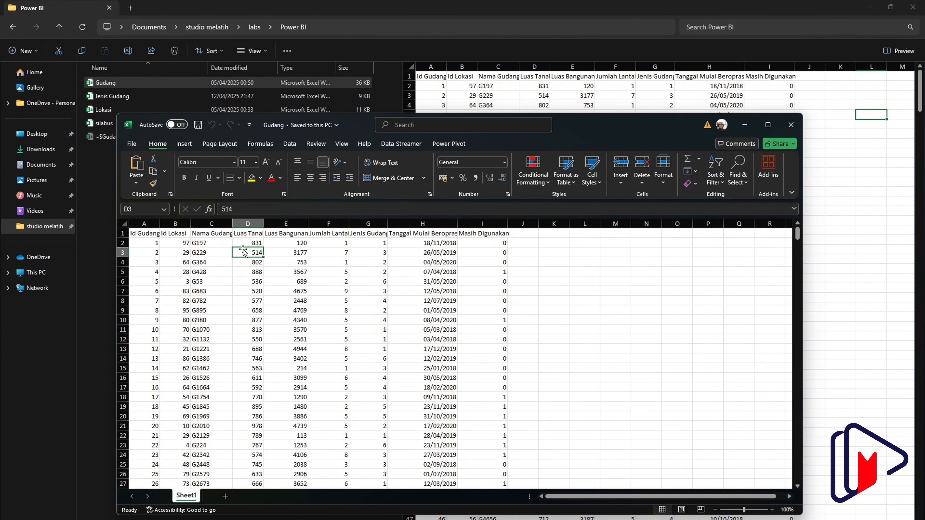
left_click(290, 255)
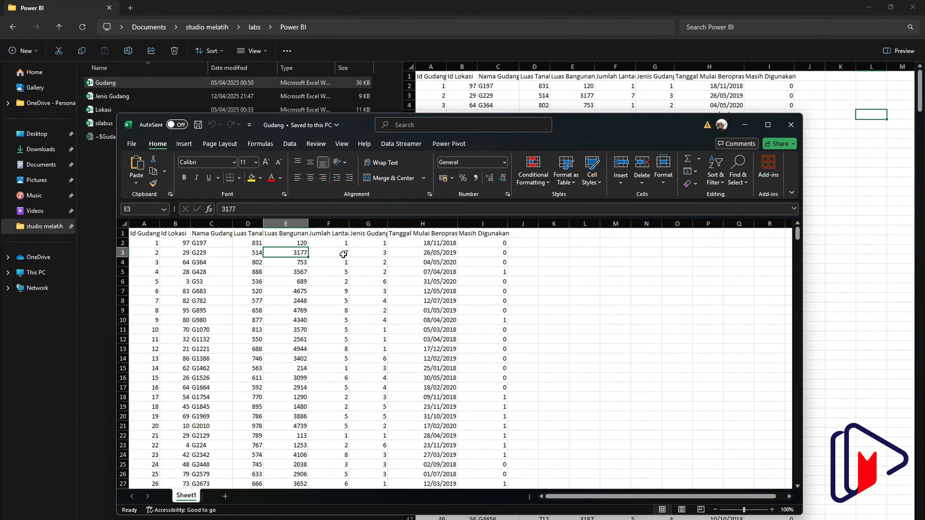
left_click(372, 255)
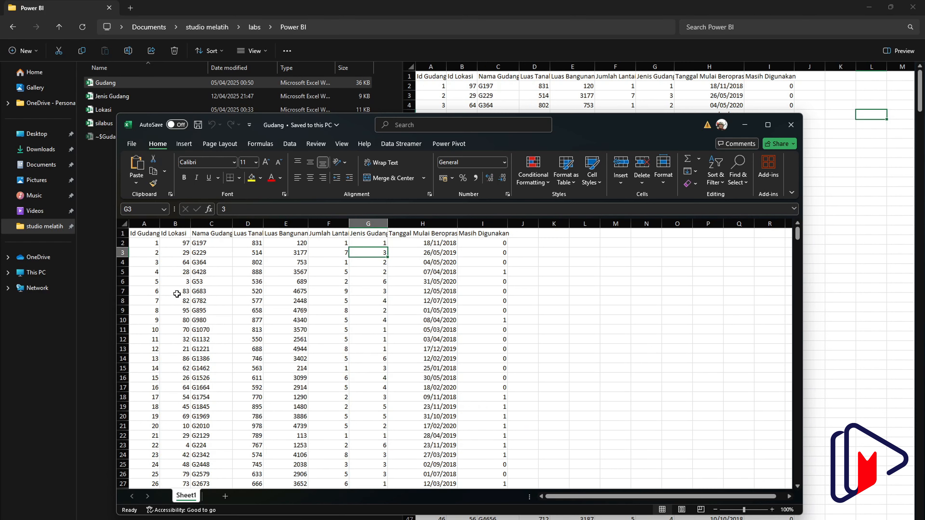
left_click(170, 262)
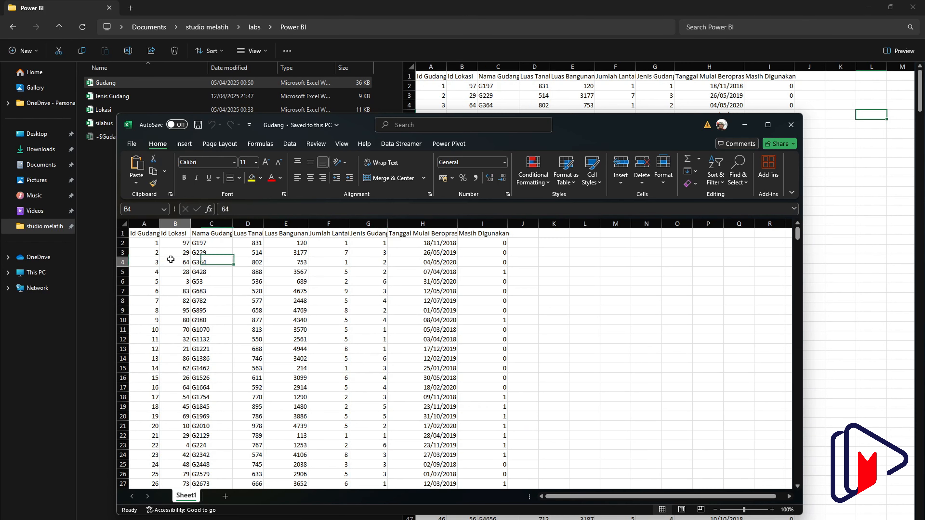
left_click(744, 125)
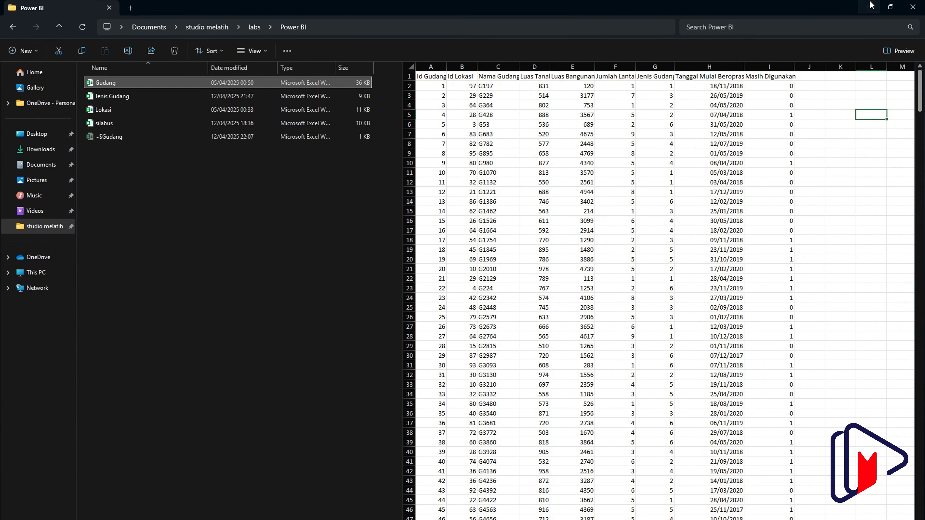
Return to Power BI Desktop and load Sheet1 from the Gudang Excel workbook
left_click(871, 5)
left_click(46, 24)
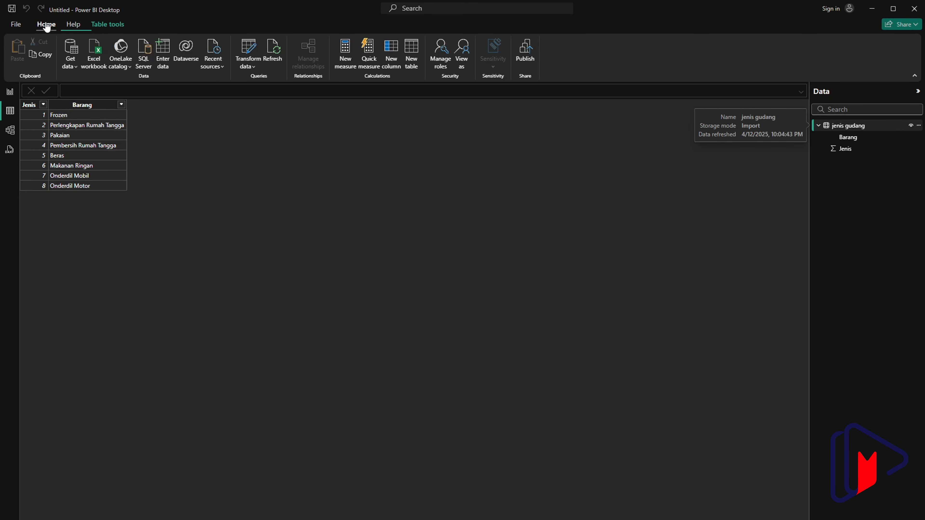
left_click(70, 63)
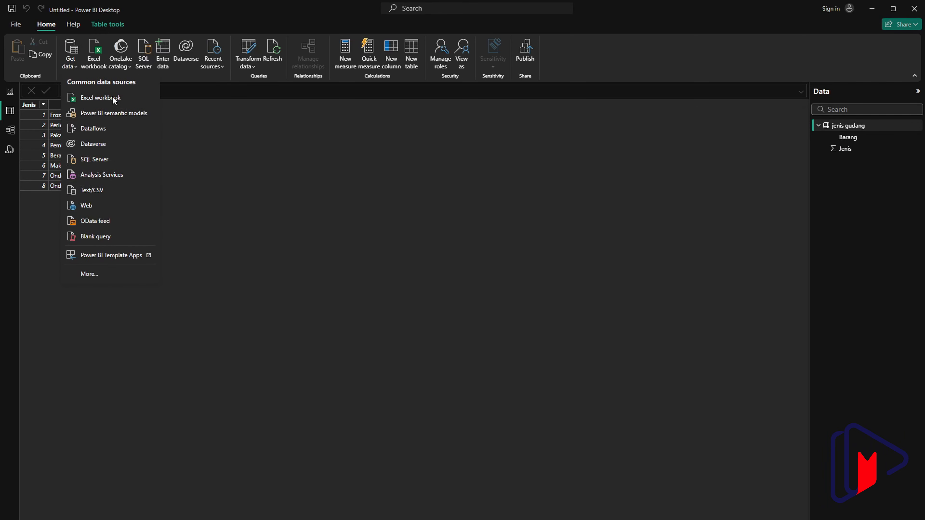
left_click(112, 97)
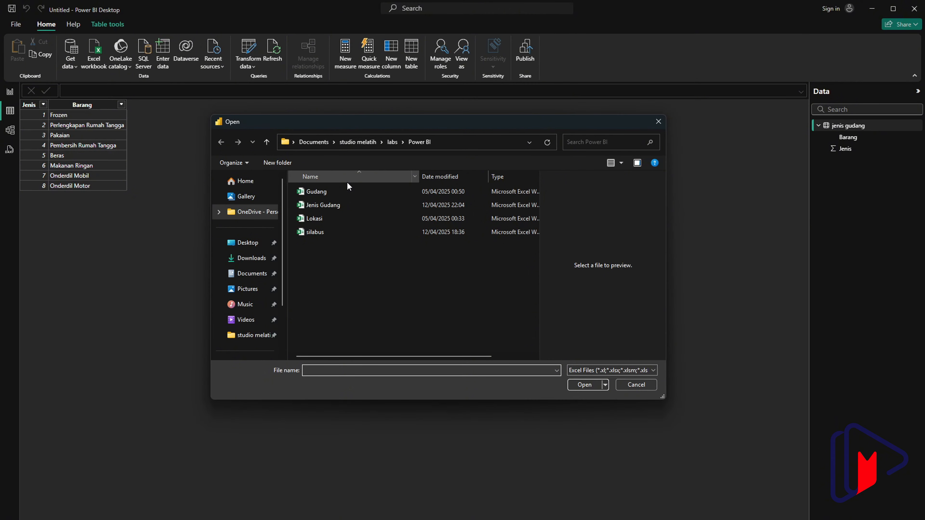
left_click(329, 191)
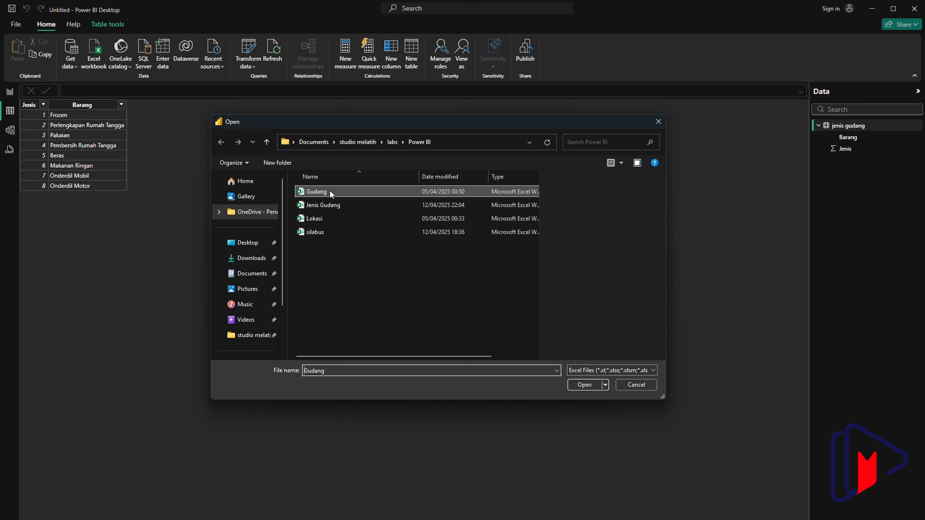
left_click(587, 383)
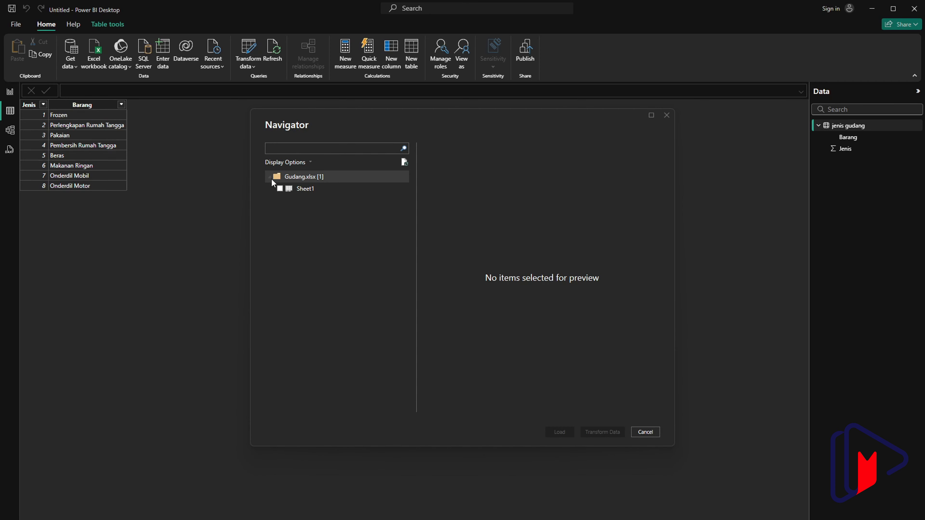
left_click(279, 188)
left_click(565, 433)
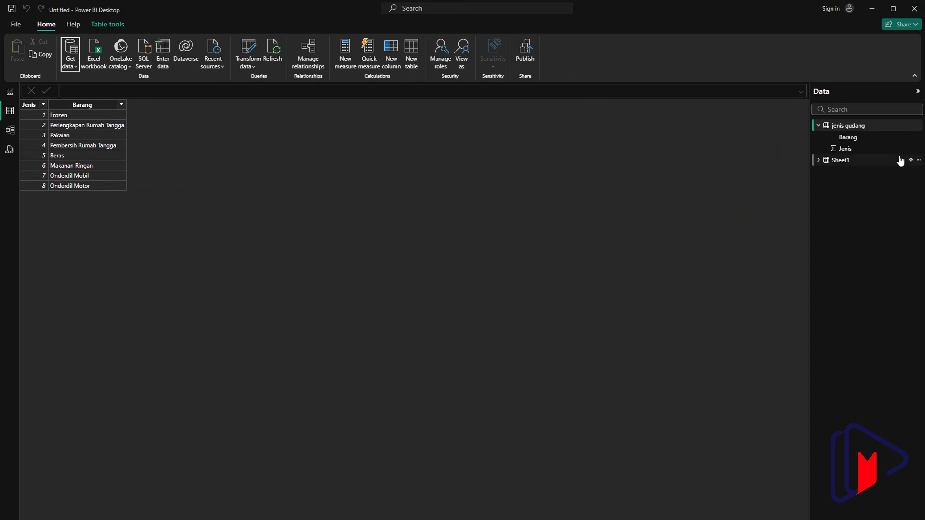
Expand the imported Sheet1 table to view its fields and rename the table Gudang
left_click(817, 163)
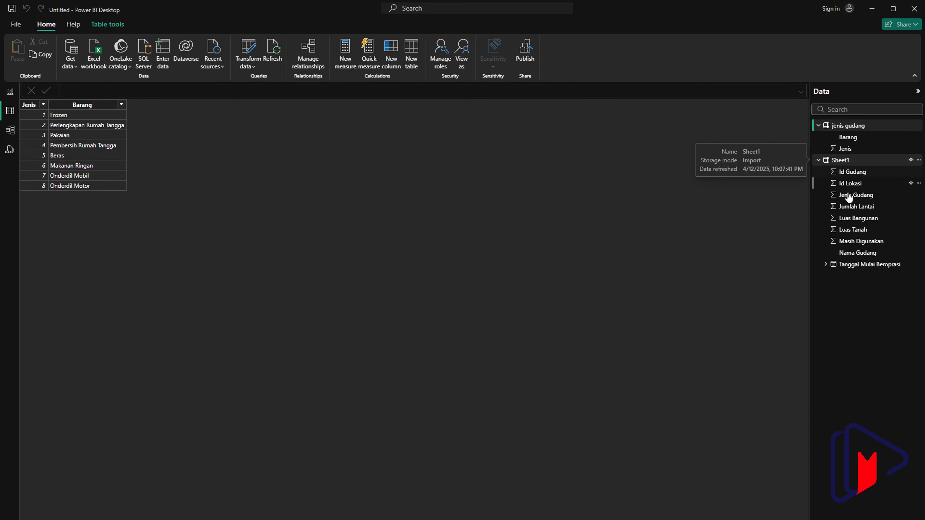
right_click(839, 162)
left_click(788, 274)
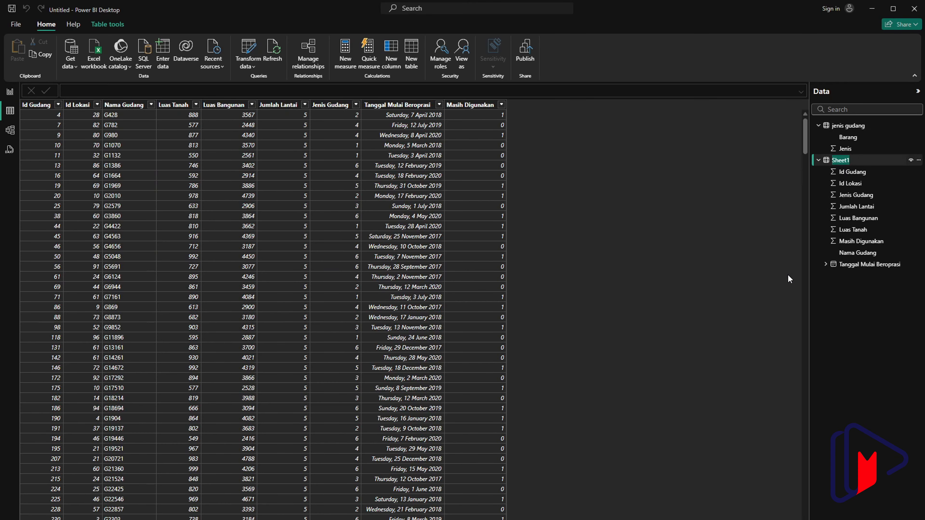
type("Gudang")
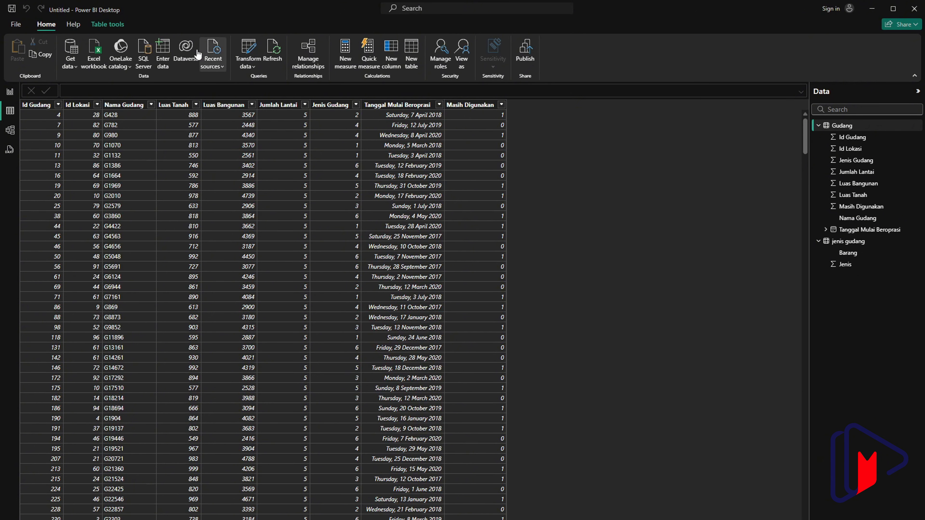
Import the Lokasi Excel workbook from the Power BI folder and load its Sheet1
left_click(71, 62)
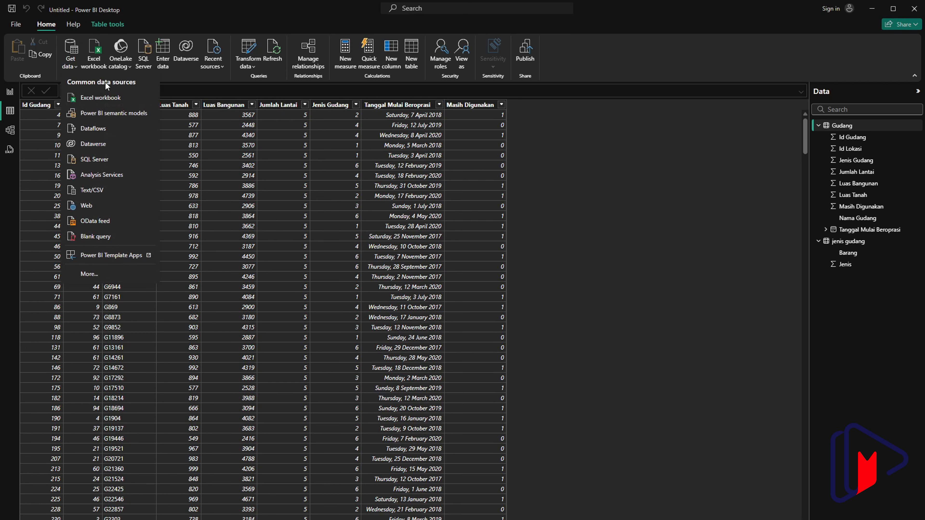
left_click(103, 105)
left_click(334, 220)
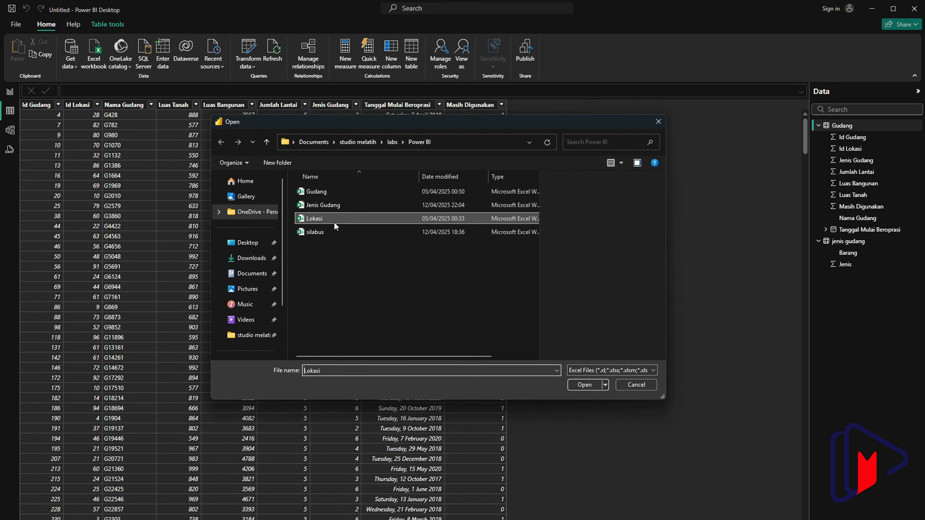
left_click(584, 384)
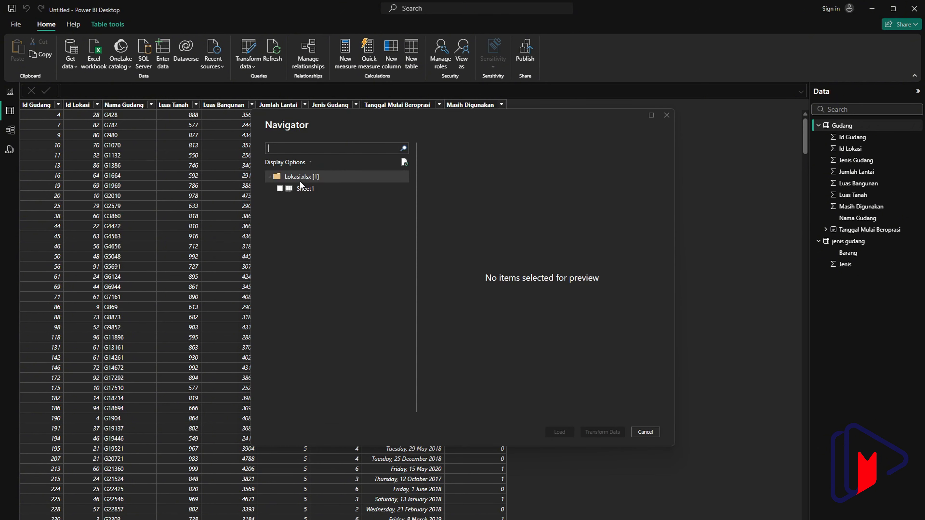
left_click(279, 189)
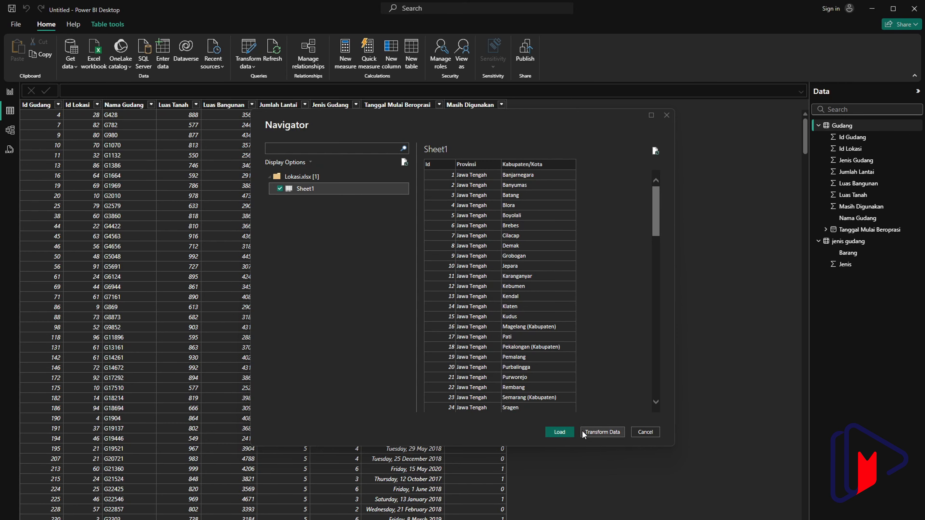
left_click(560, 431)
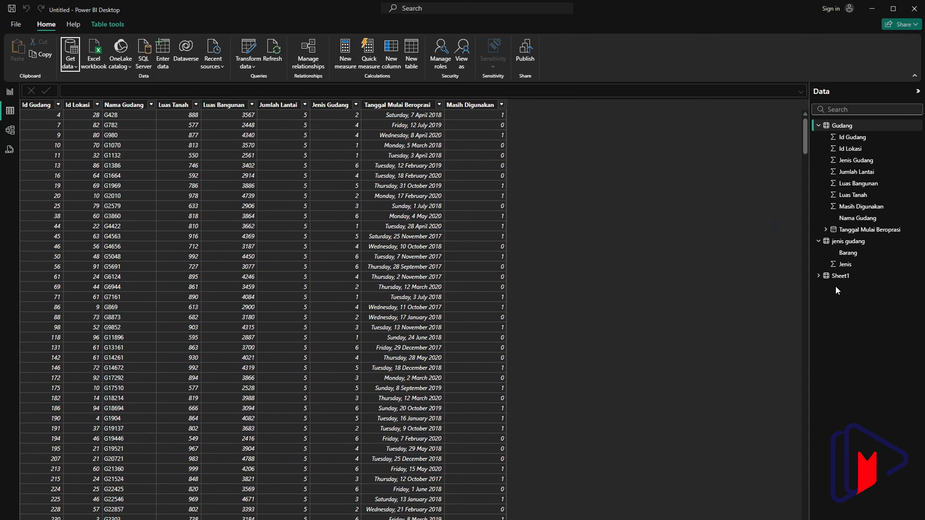
Rename the newly imported Sheet1 table as Lokasi
right_click(837, 276)
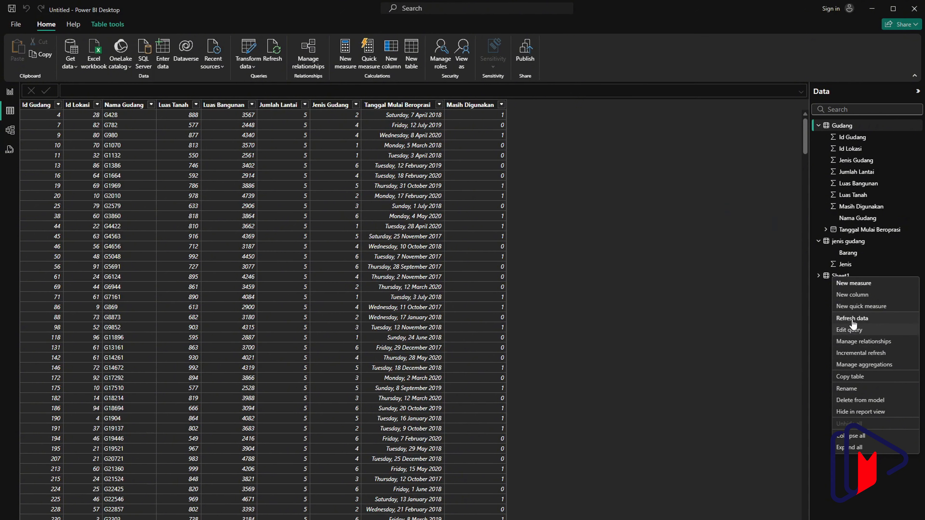
left_click(858, 389)
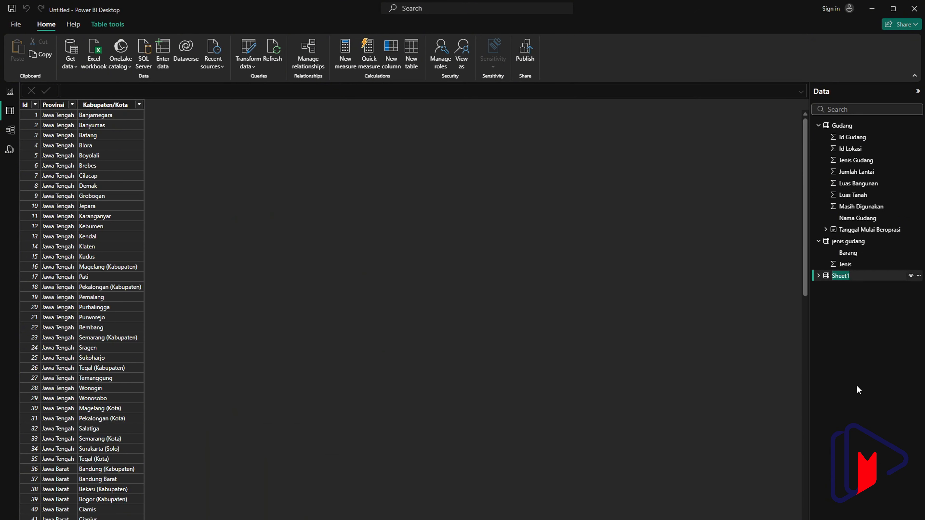
type("Lokasi")
key("BackSpace")
key("BackSpace")
key("BackSpace")
key("BackSpace")
key("BackSpace")
type("Lokasi")
Look over the common data sources offered for importing data, without choosing one
left_click(70, 62)
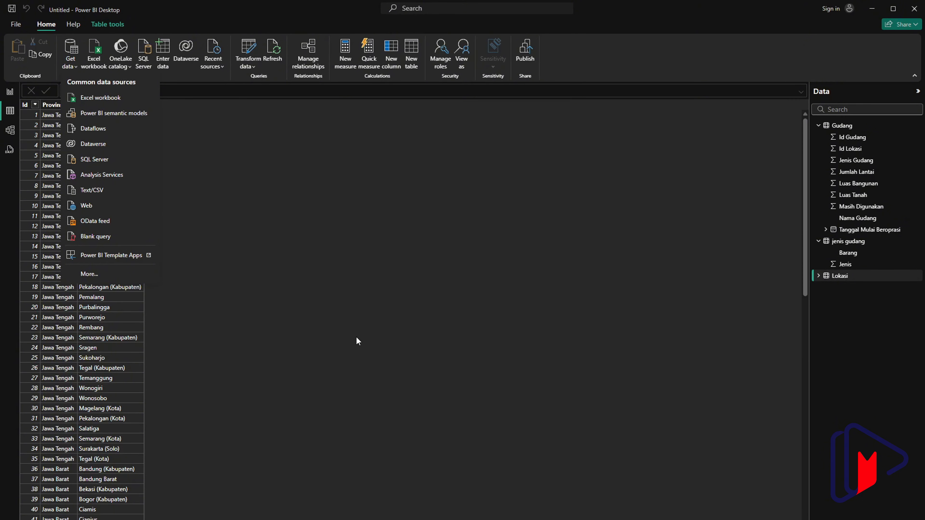
left_click(385, 425)
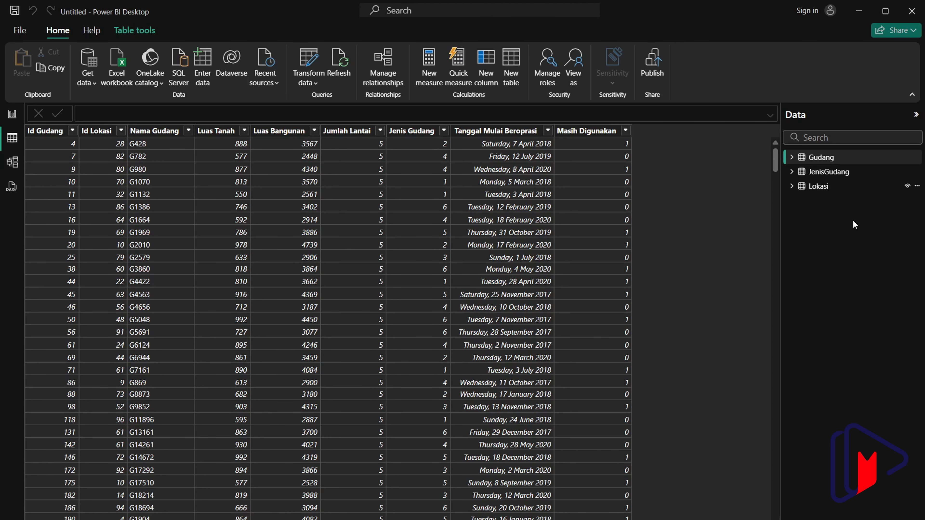
Open the Gudang table's query for editing and view the JenisGudang, Lokasi and Gudang queries with their column types
right_click(834, 161)
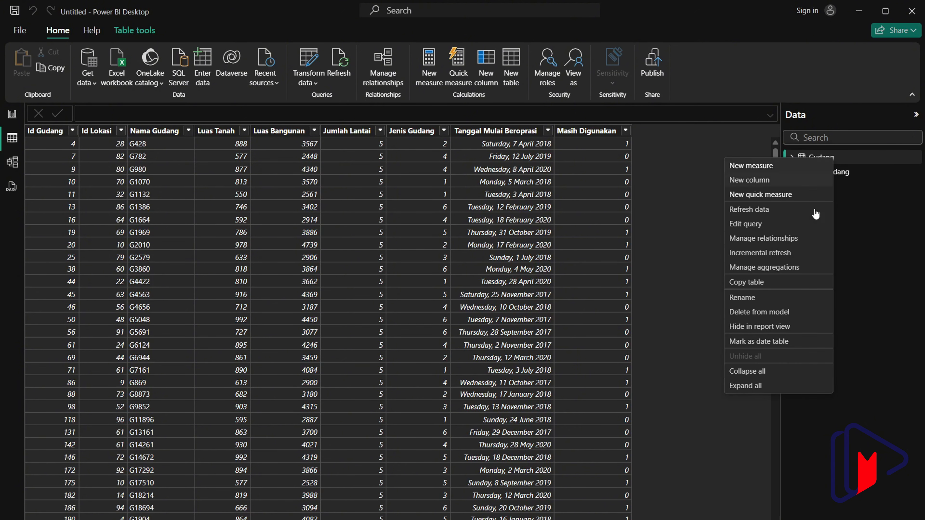
left_click(752, 226)
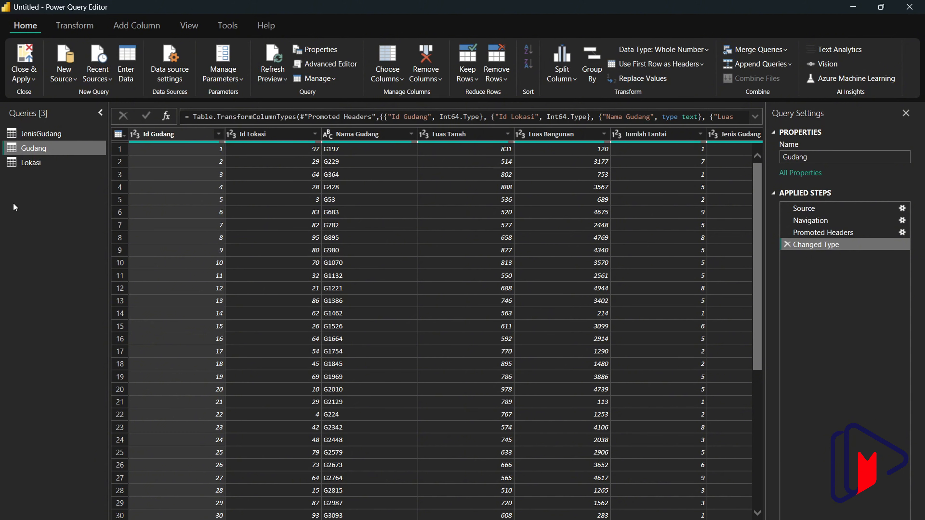
left_click(21, 134)
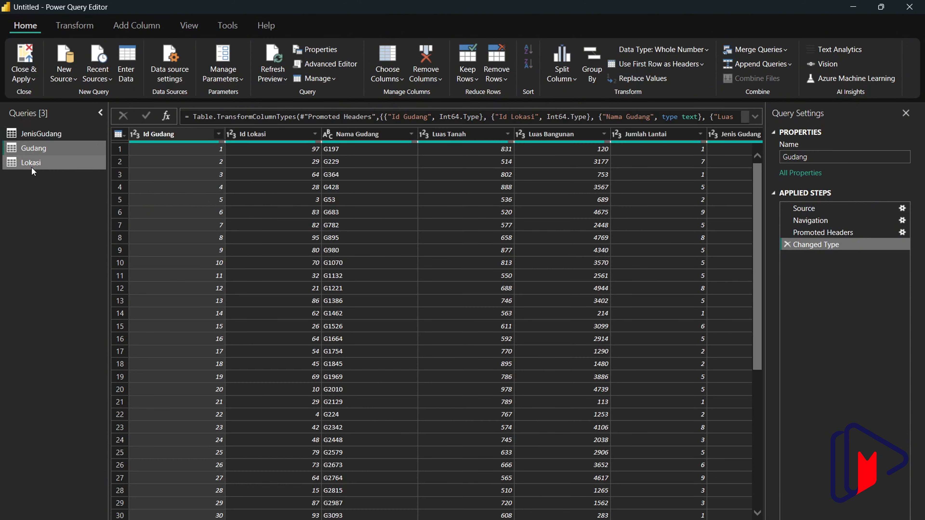
left_click(31, 165)
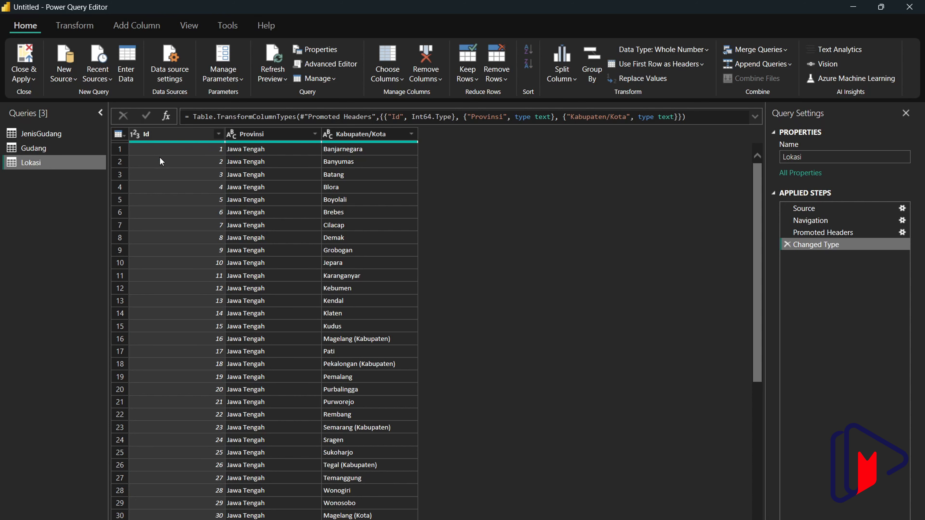
left_click(44, 148)
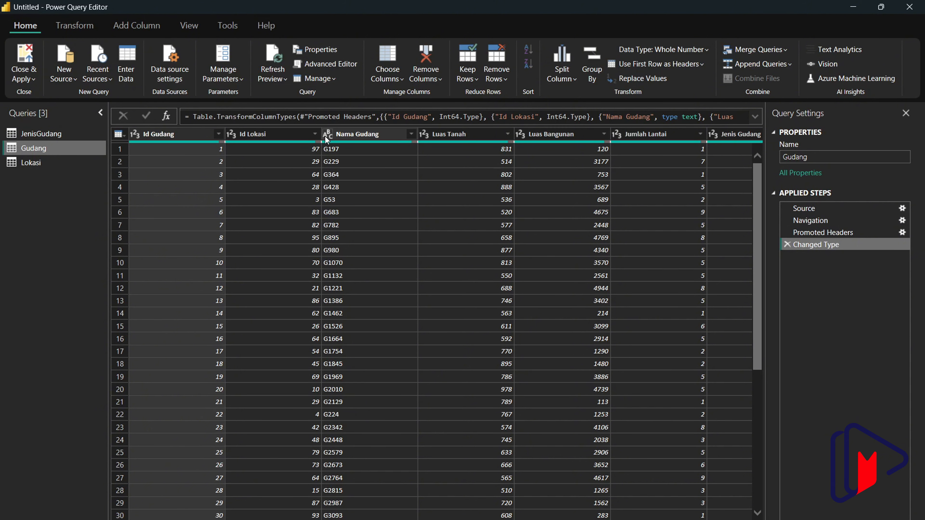
In the JenisGudang query, remove the rows with empty values in the Barang column
left_click(52, 134)
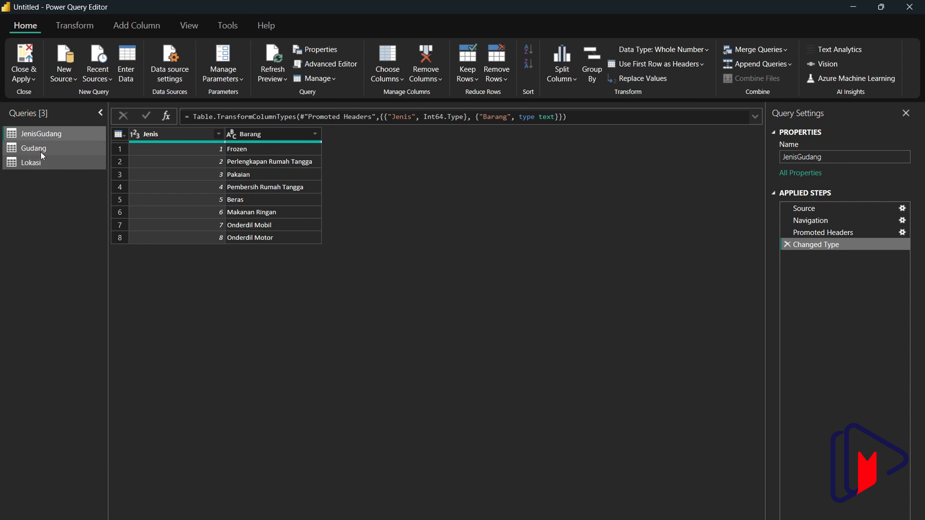
left_click(316, 134)
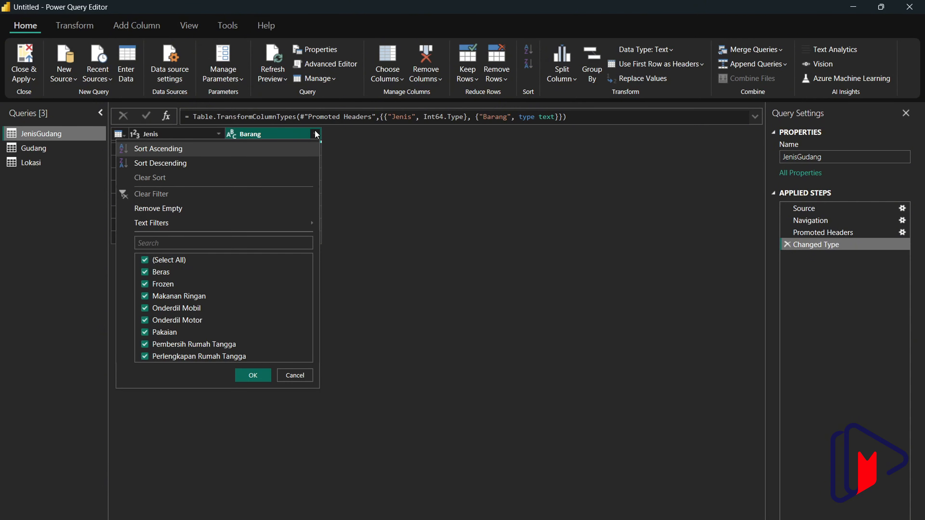
left_click(192, 210)
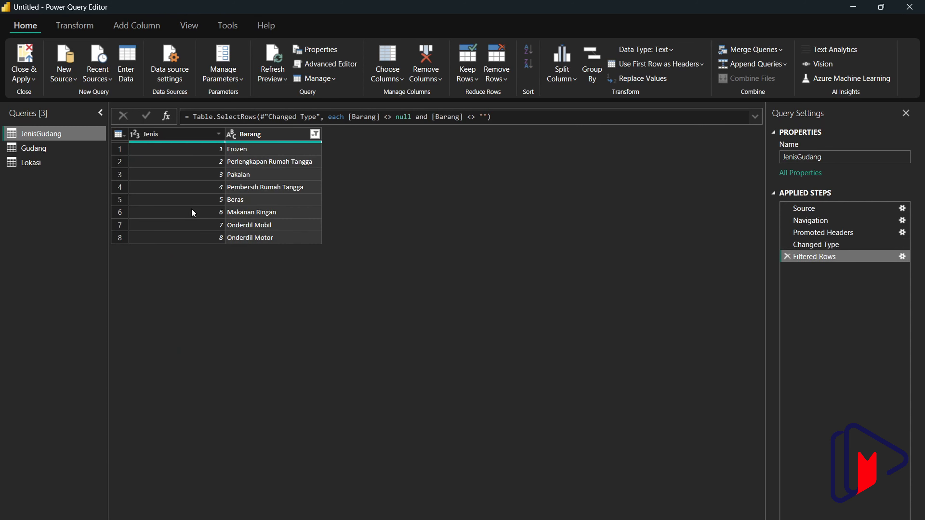
Apply Remove Empty to the Barang column a second time and check its filter values
left_click(316, 135)
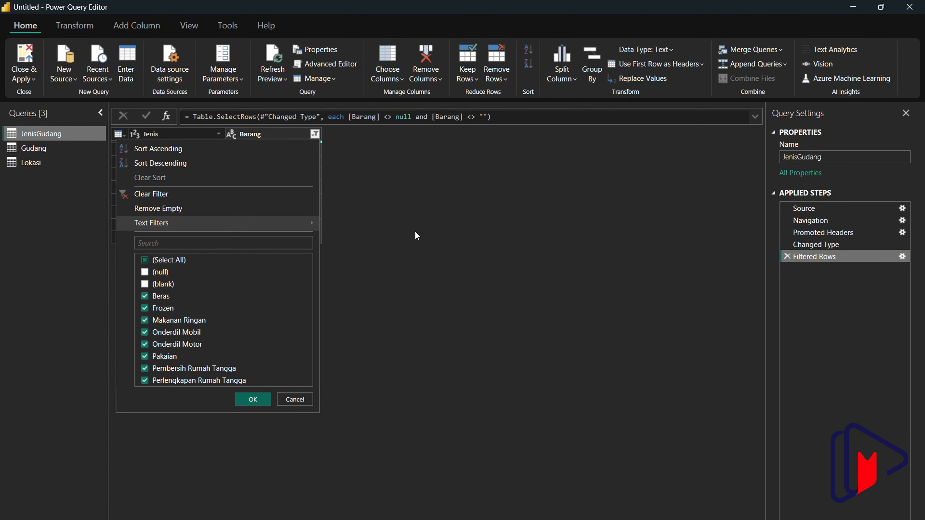
left_click(243, 213)
left_click(315, 134)
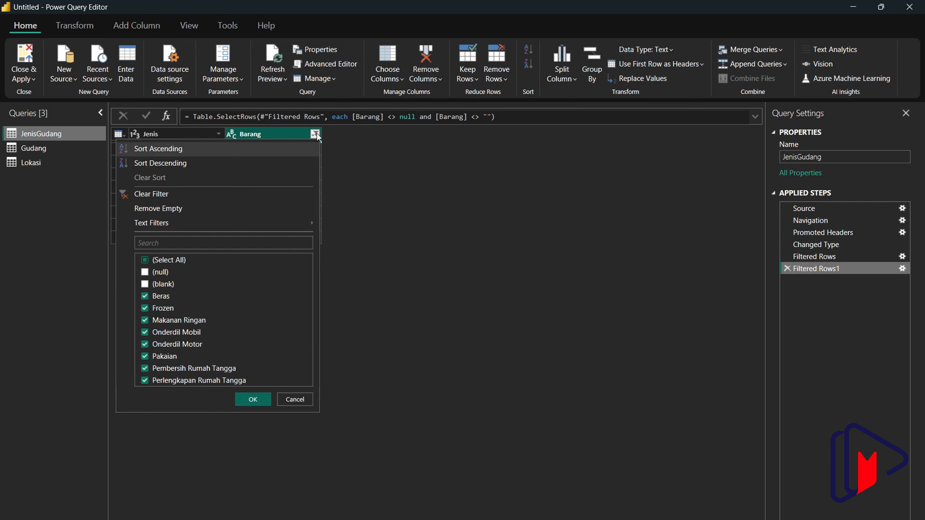
left_click(394, 167)
In the Gudang query, remove the rows with an empty Nama Gudang and check the rows around Id Gudang 500
left_click(68, 151)
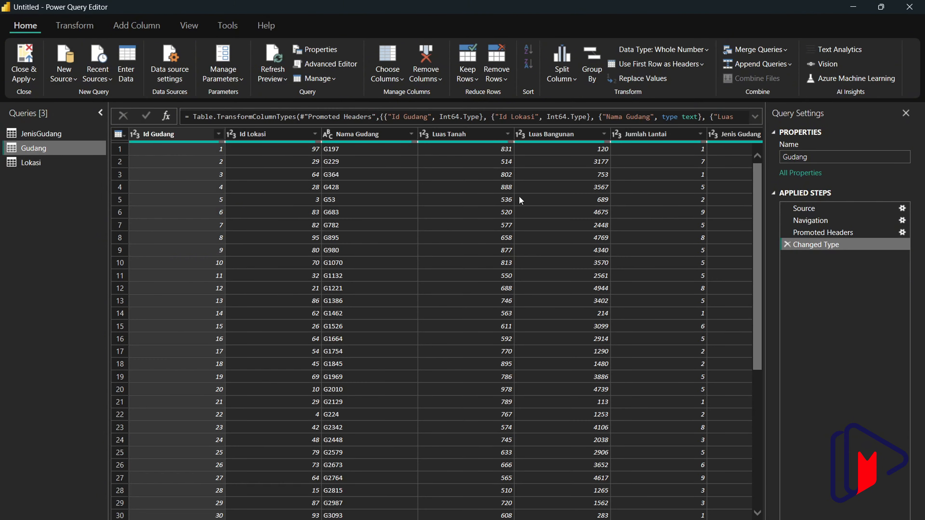
scroll(522, 200, "down", 20)
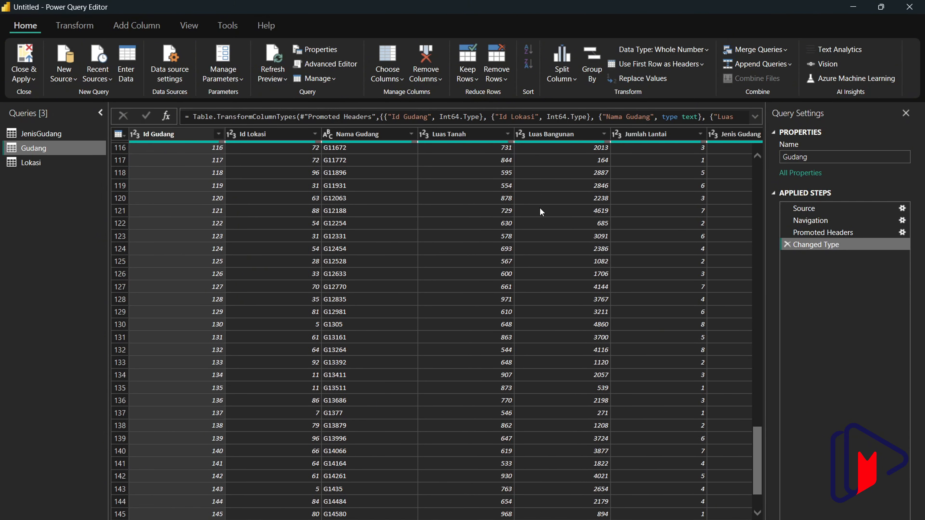
scroll(744, 476, "down", 20)
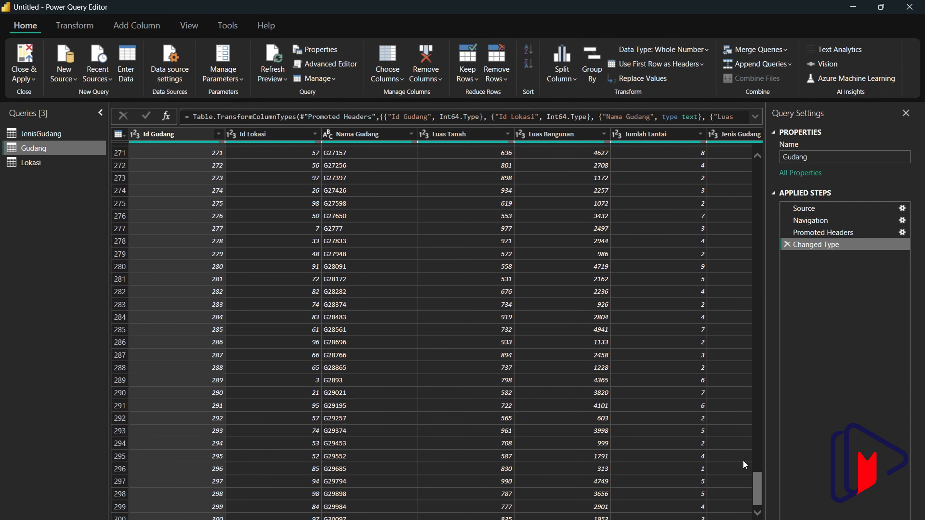
scroll(744, 464, "down", 20)
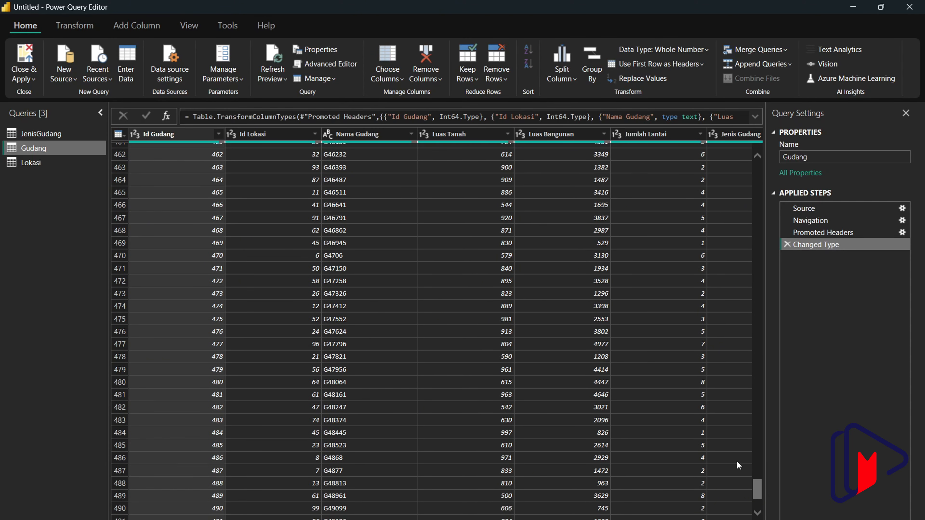
scroll(738, 465, "down", 4)
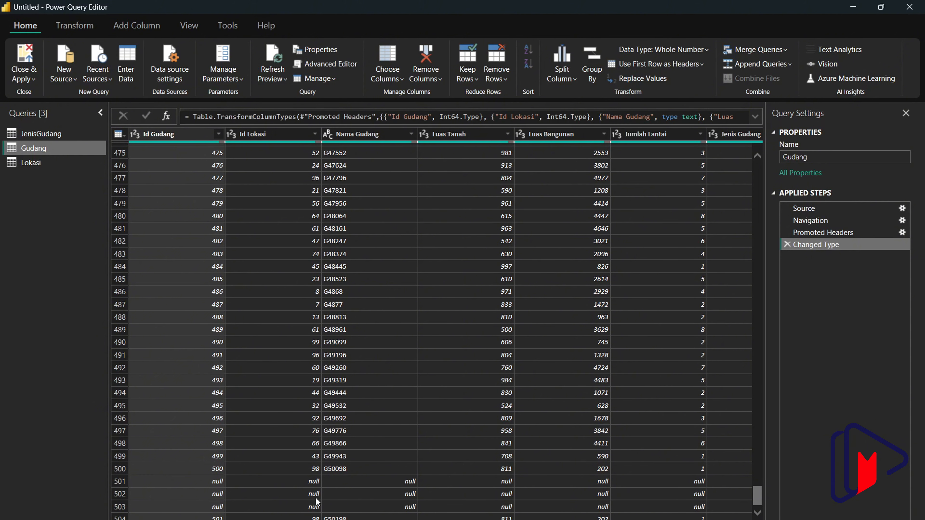
left_click(412, 134)
left_click(279, 208)
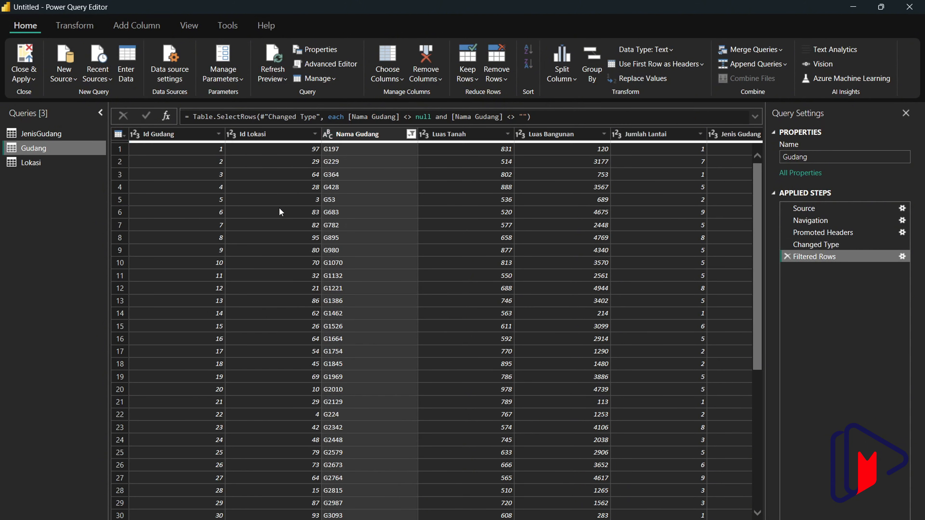
scroll(388, 462, "down", 20)
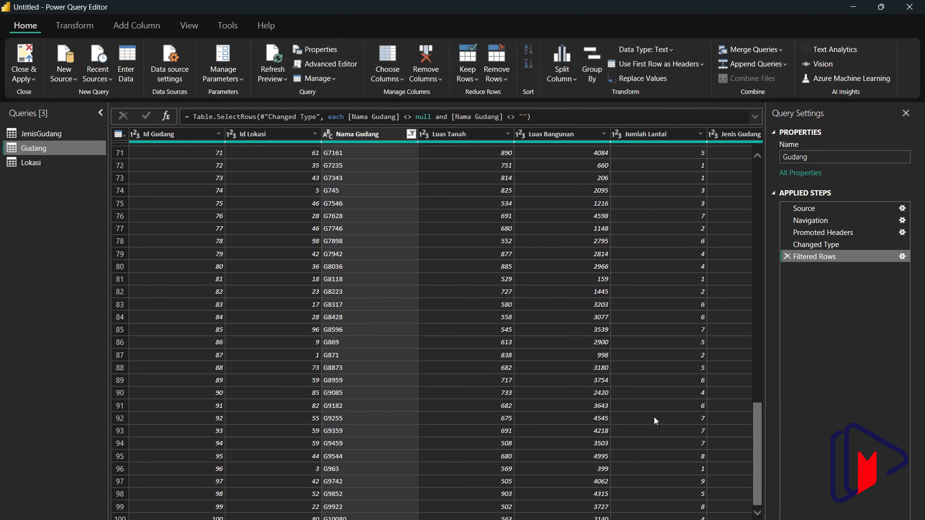
scroll(654, 423, "down", 20)
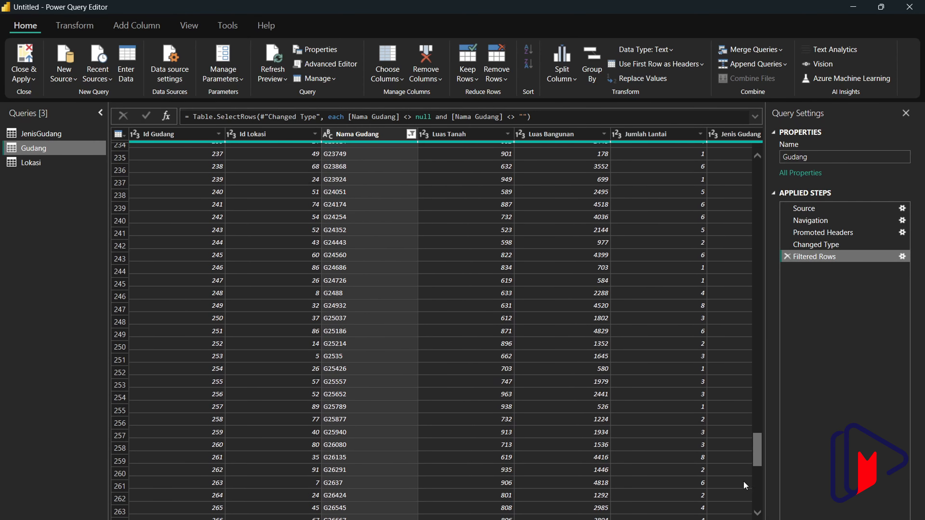
scroll(760, 466, "down", 20)
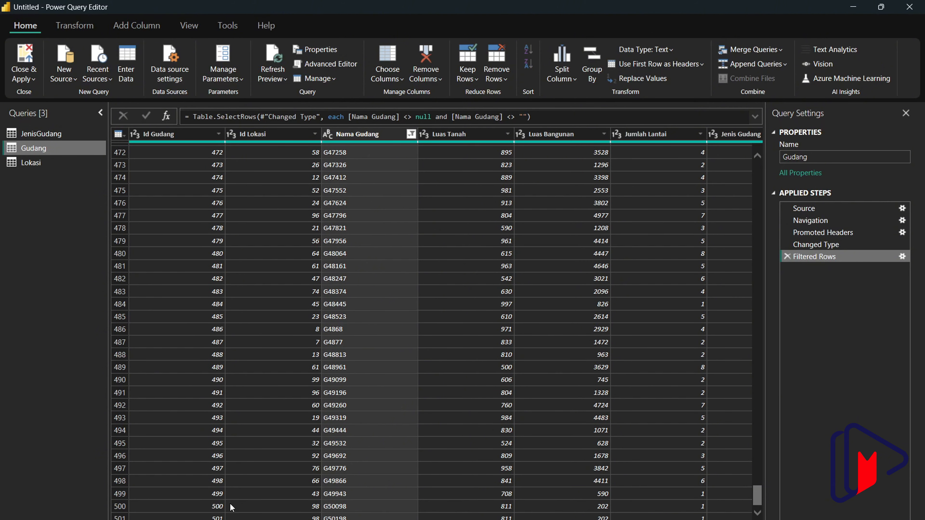
In the Lokasi query, remove the rows with empty values in the Kabupaten/Kota column
left_click(46, 160)
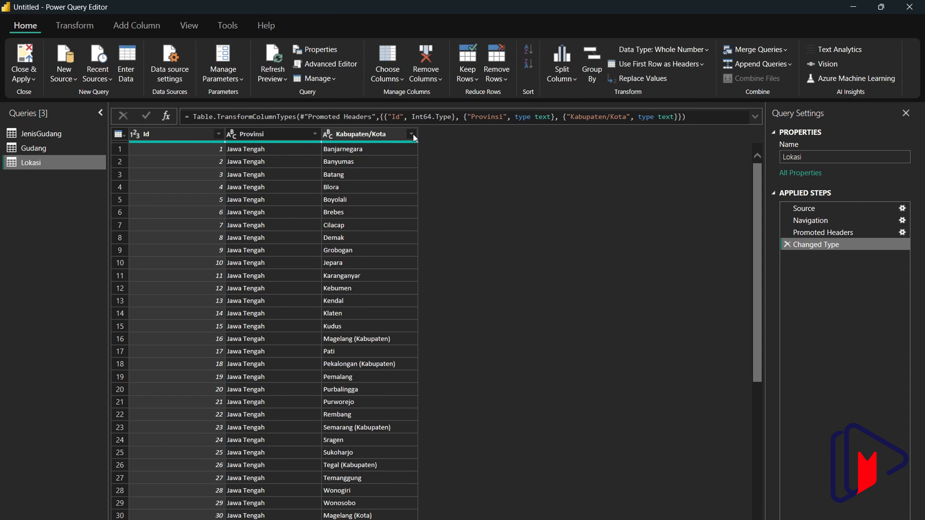
left_click(413, 135)
left_click(296, 209)
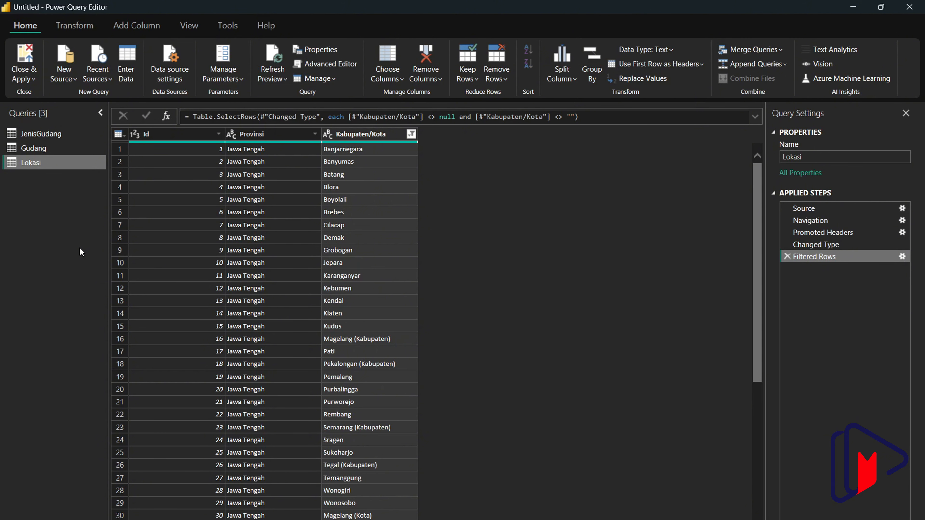
View the JenisGudang query again and switch to the File Explorer window with the Power BI videos folder
left_click(41, 137)
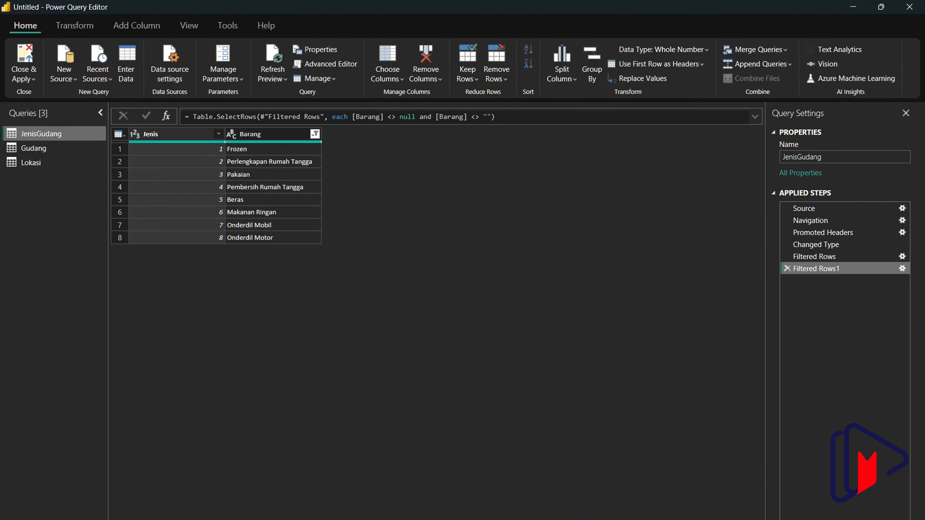
mouse_move(450, 519)
left_click(450, 499)
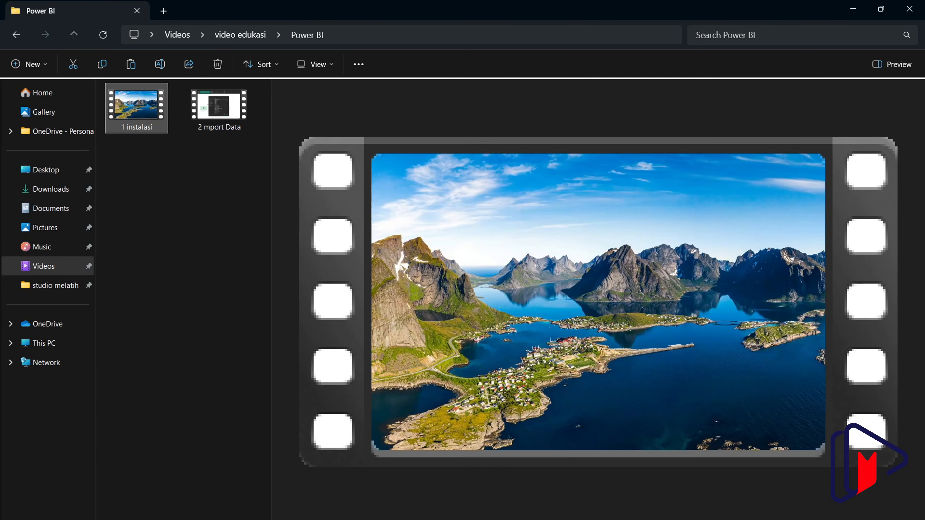
Open the Power BI folder inside studio melatih > labs and preview the Jenis Gudang workbook with all file columns in view
left_click(42, 285)
double_click(133, 125)
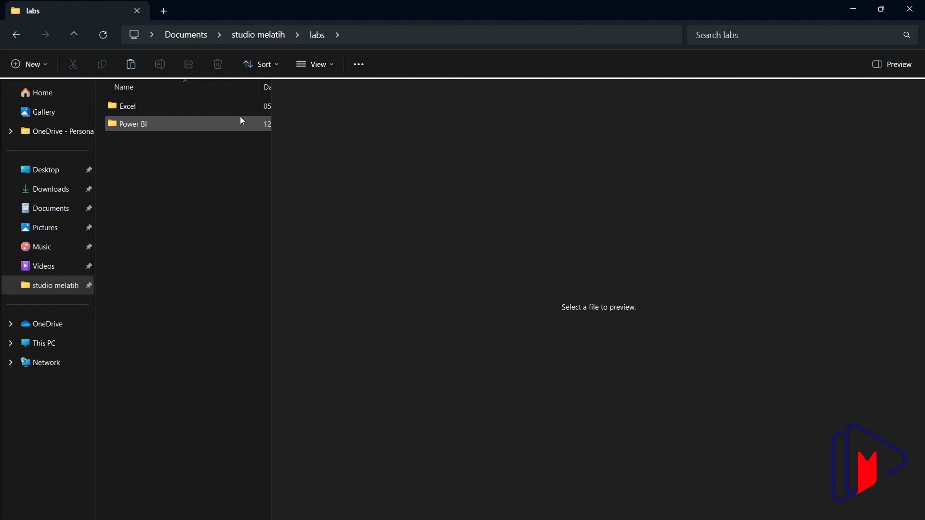
left_click_drag(271, 158, 562, 167)
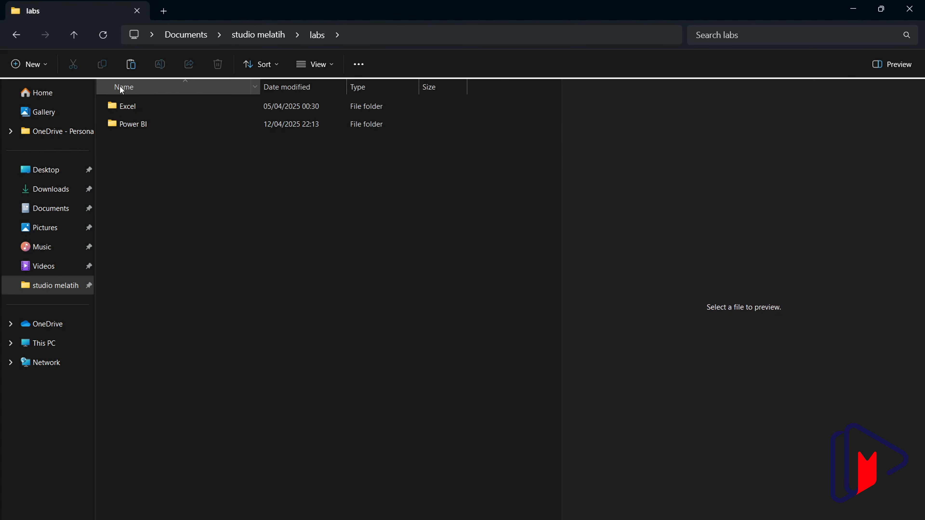
double_click(141, 127)
left_click(139, 144)
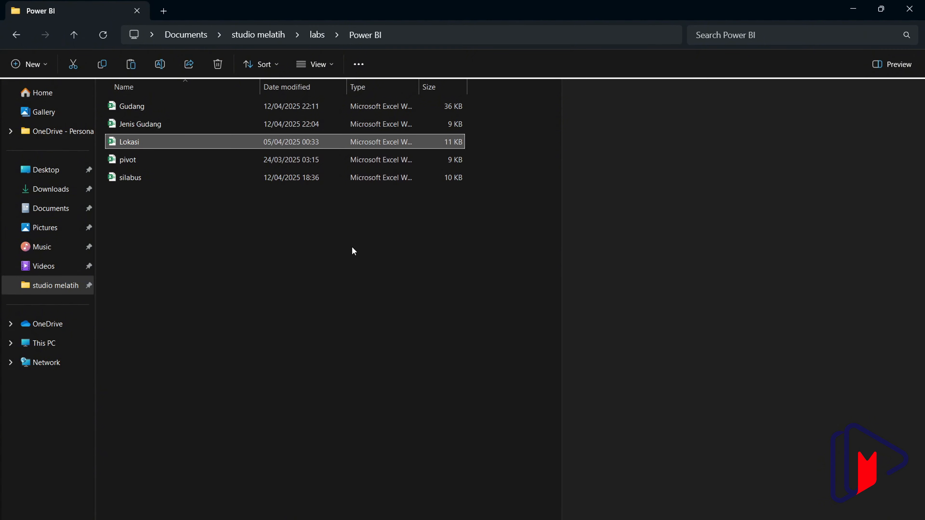
left_click(151, 123)
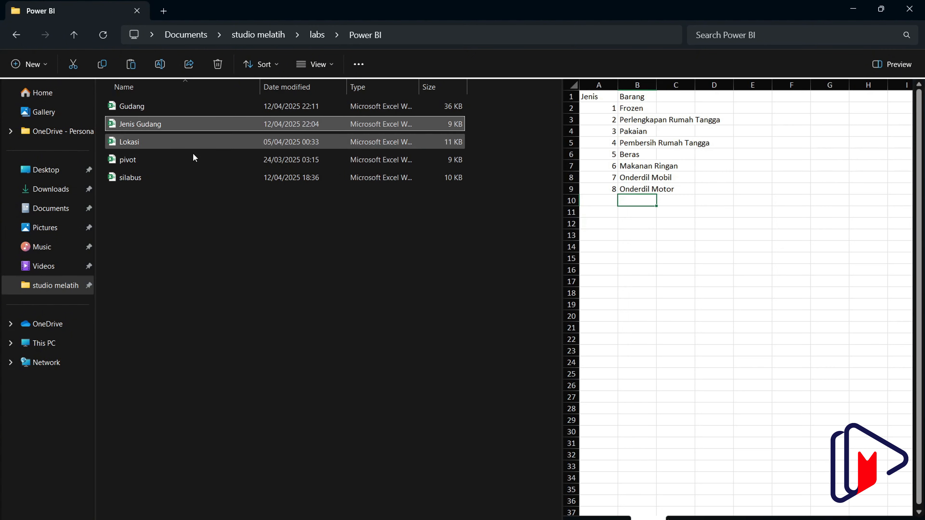
Duplicate the Jenis Gudang workbook in the same folder and name the copy Jenis Gudang 2
key("ctrl+c")
key("ctrl+v")
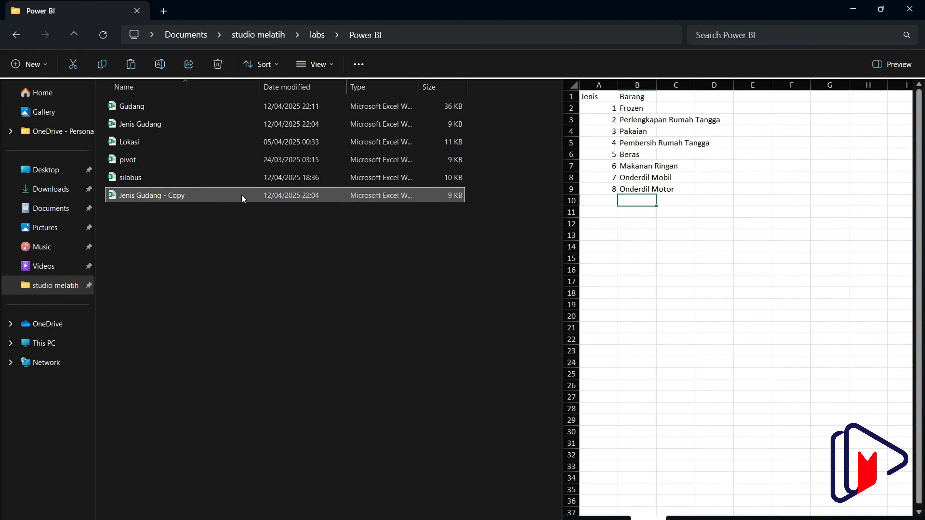
left_click(196, 196)
left_click_drag(196, 196, 163, 197)
type("2")
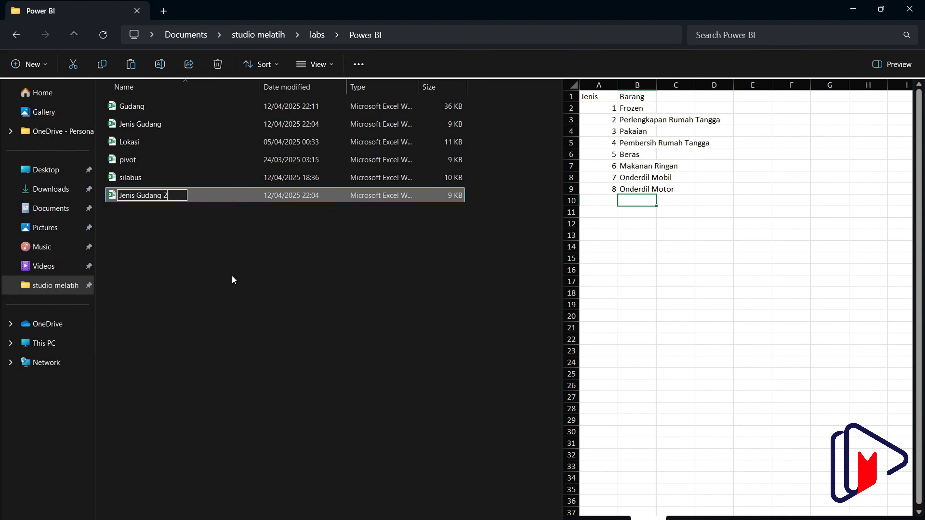
left_click(217, 273)
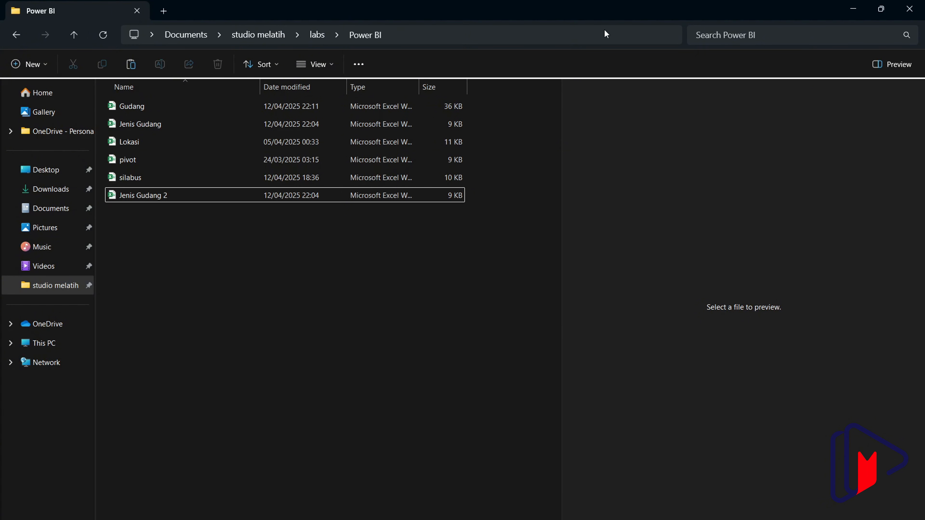
Switch back to Power Query Editor and import Sheet1 of the Jenis Gudang 2 Excel workbook as a new source
left_click(862, 13)
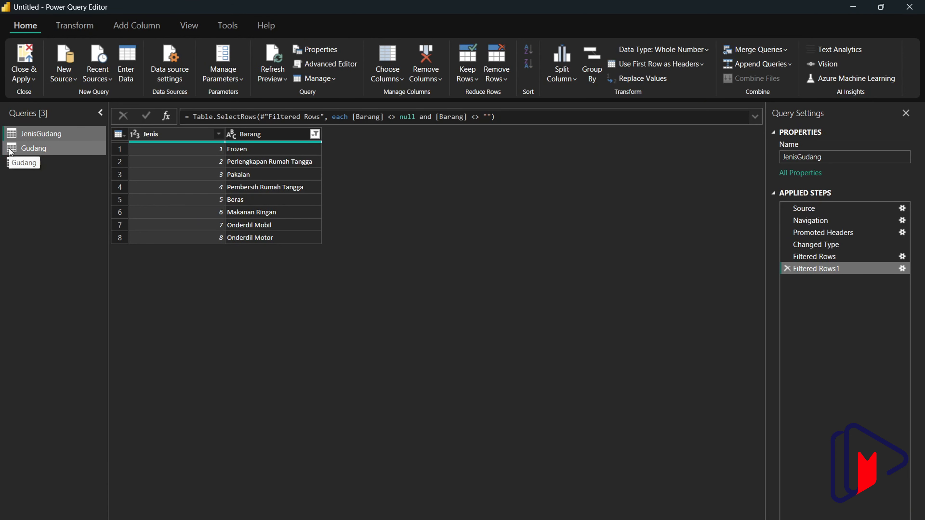
left_click(62, 83)
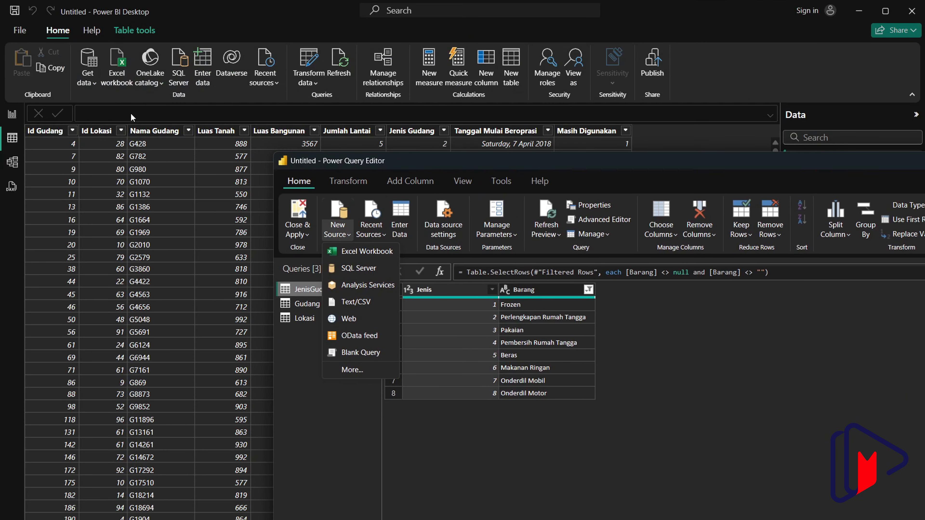
left_click_drag(373, 160, 348, 93)
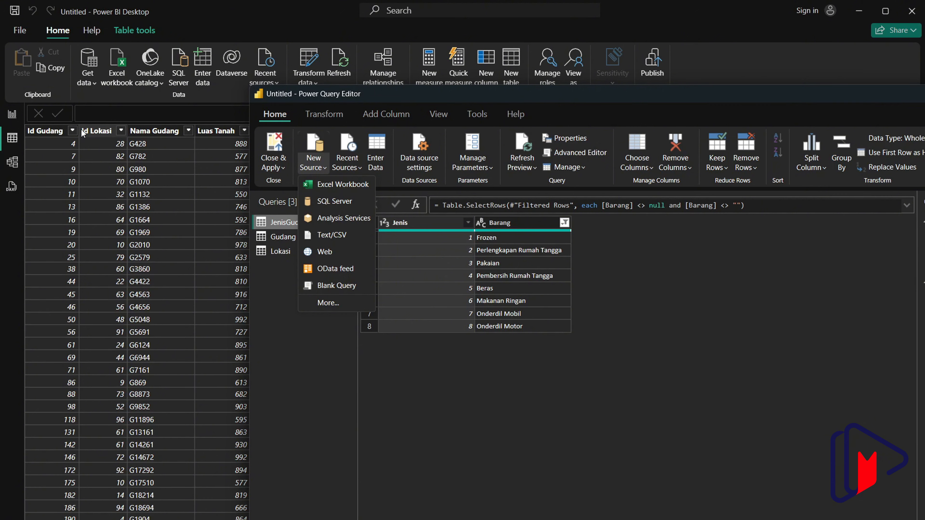
left_click(334, 189)
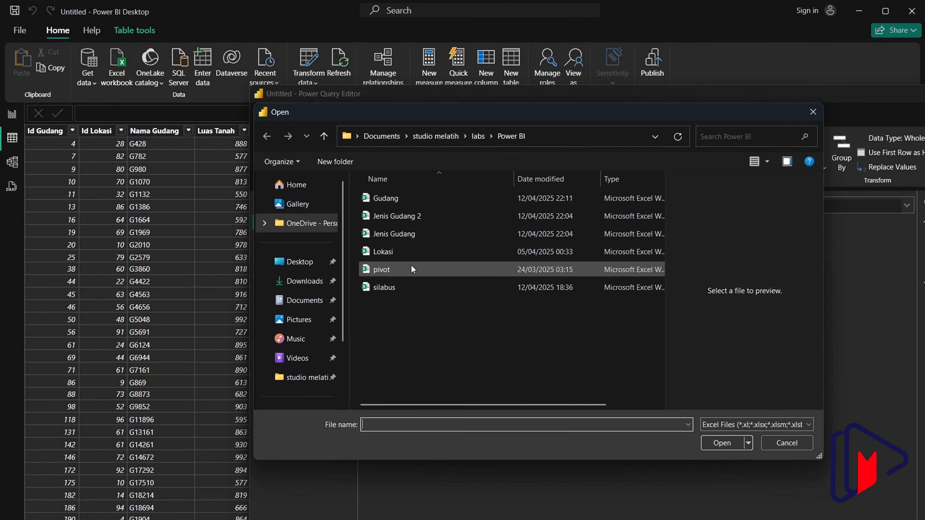
left_click(480, 211)
left_click(721, 446)
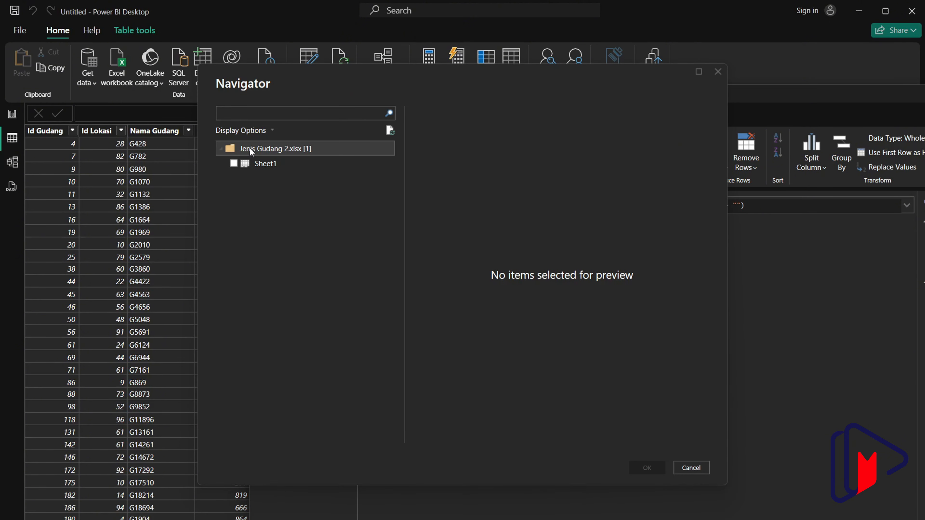
left_click(277, 167)
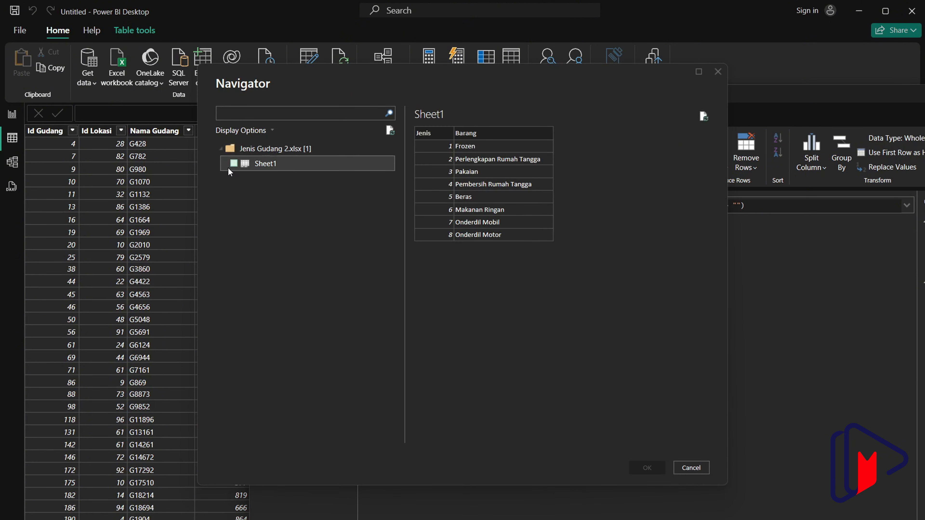
left_click(234, 163)
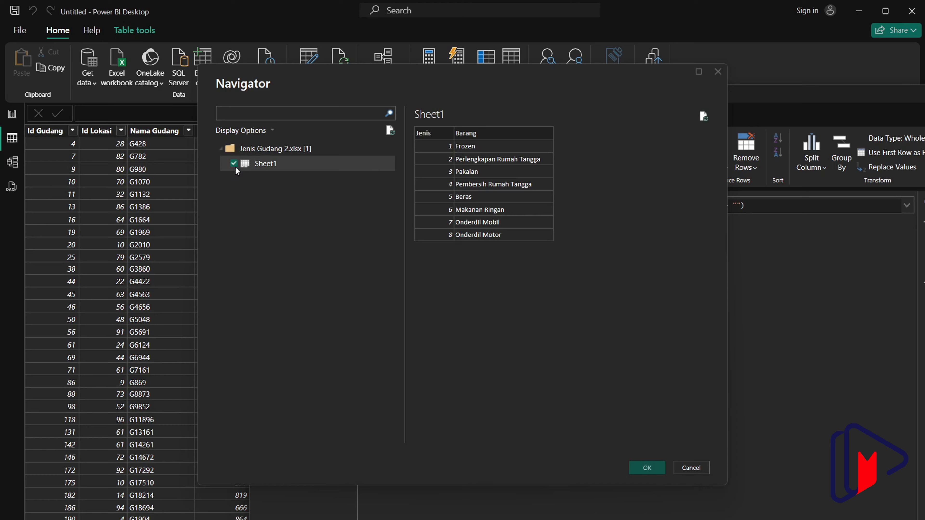
left_click(643, 469)
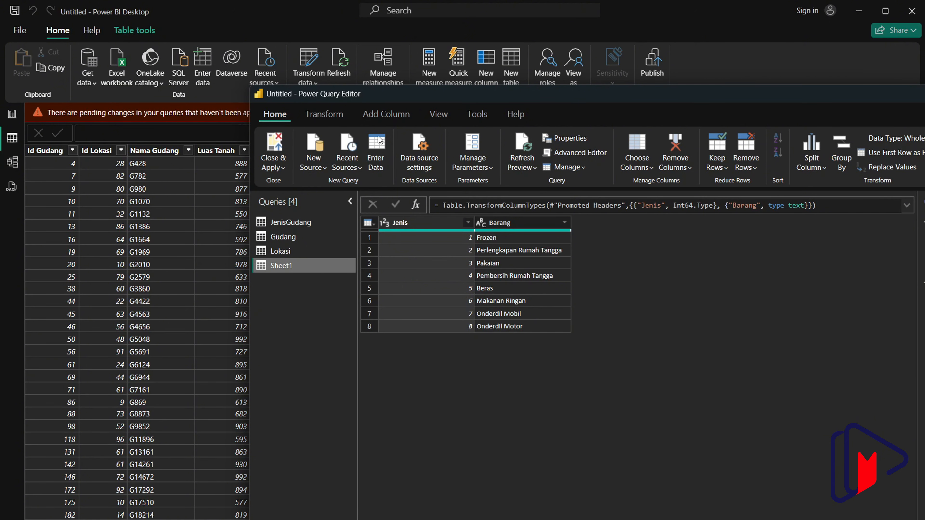
Rename the imported Sheet1 query as JenisGudang2
left_click_drag(407, 96, 228, 216)
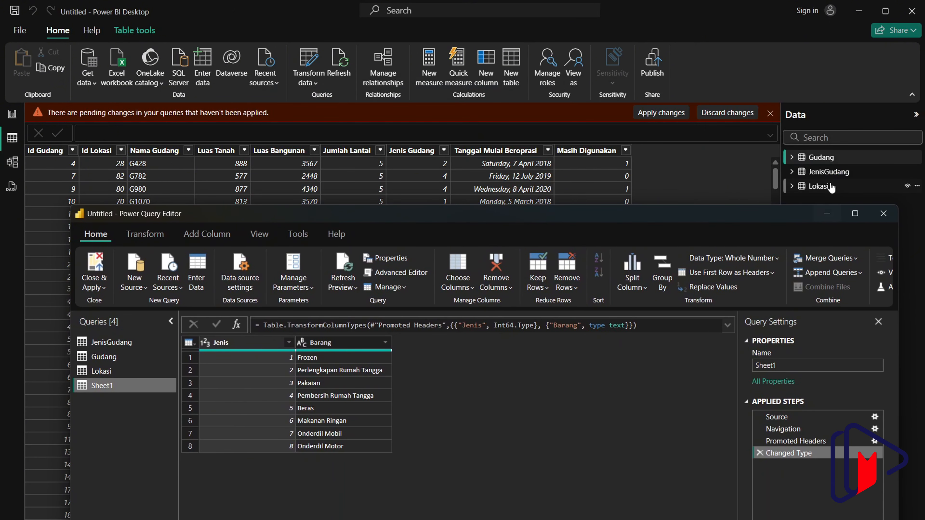
right_click(110, 391)
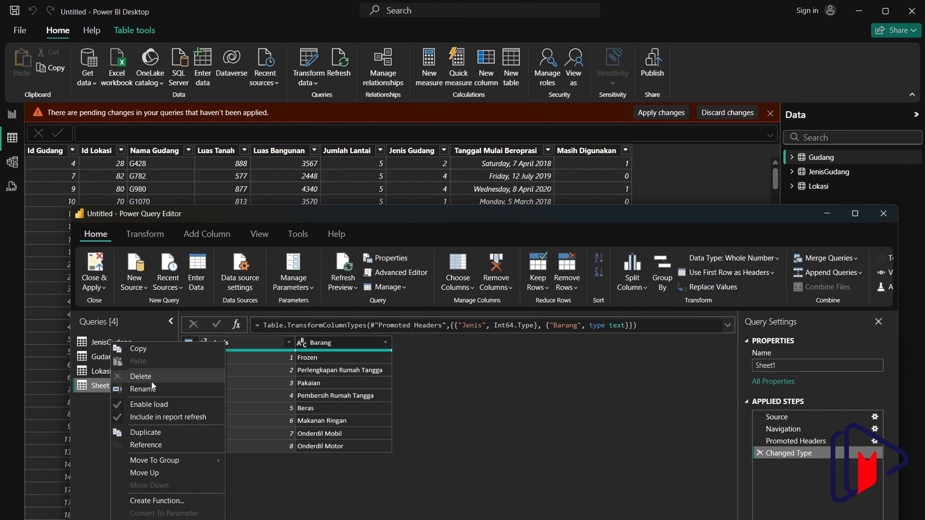
left_click(151, 389)
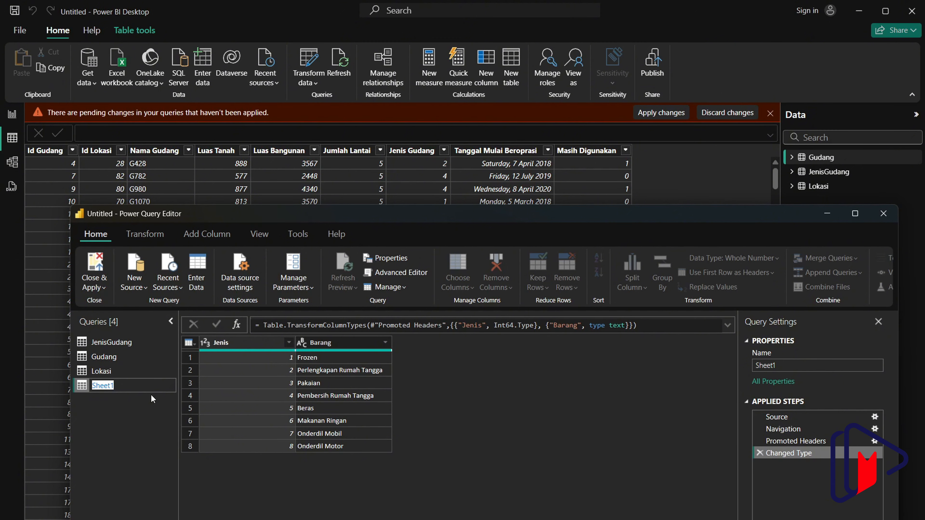
type("JenisGudang2")
key("Return")
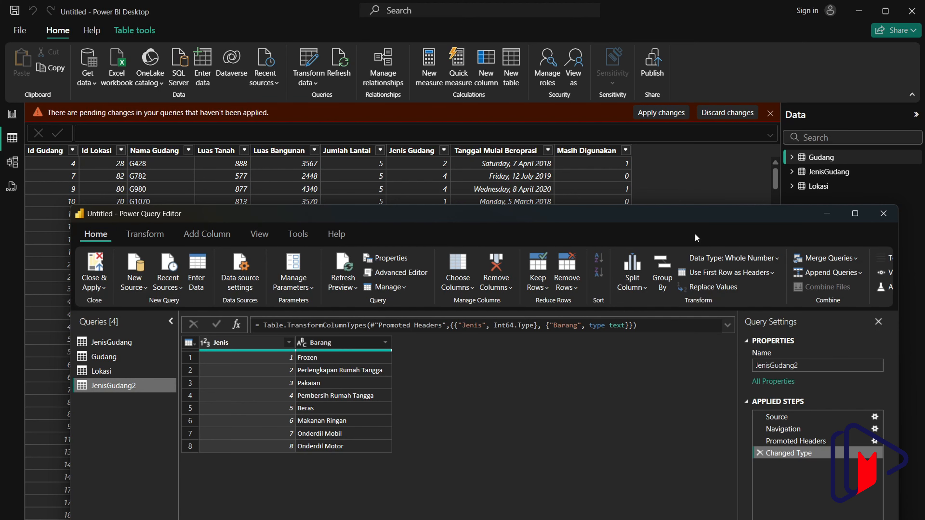
Apply the pending query changes to the model and close Power Query Editor
left_click_drag(688, 221, 654, 163)
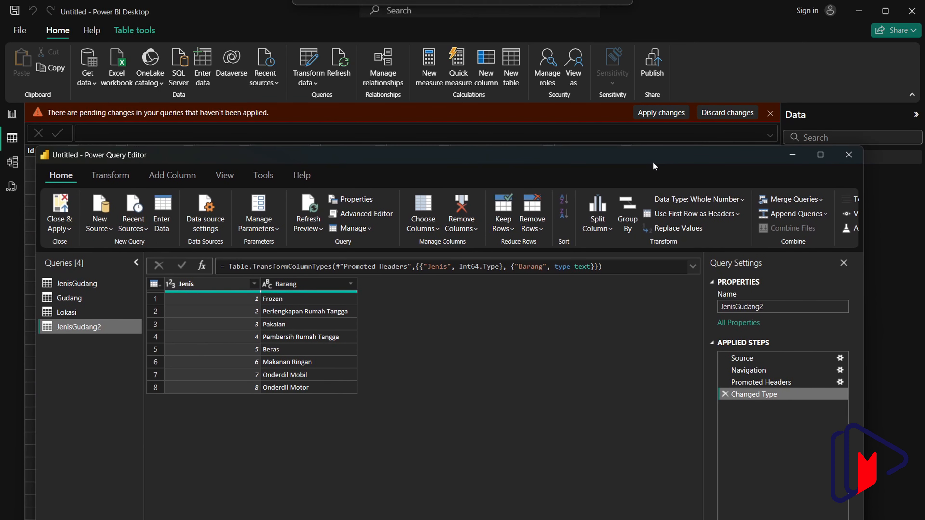
left_click(66, 233)
left_click(81, 248)
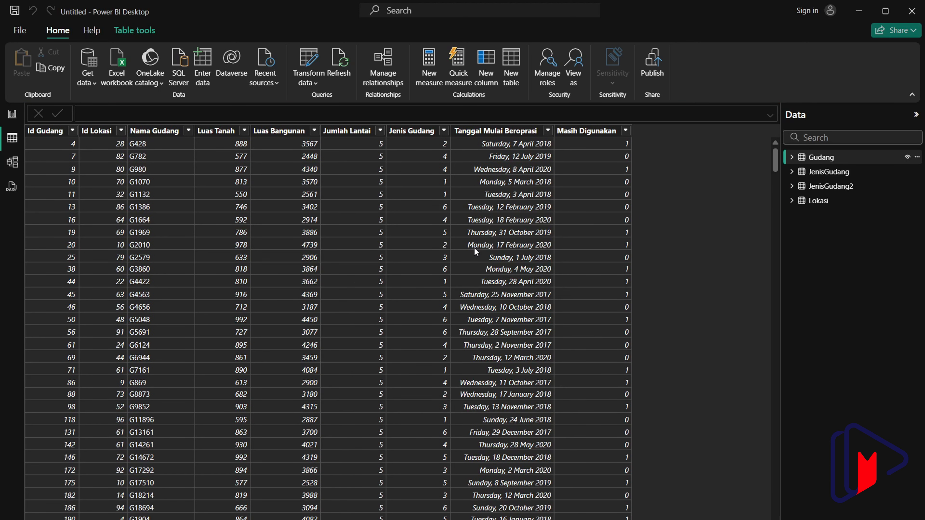
Open the Gudang table's query for editing and maximize the Power Query Editor window
mouse_move(843, 196)
mouse_move(831, 165)
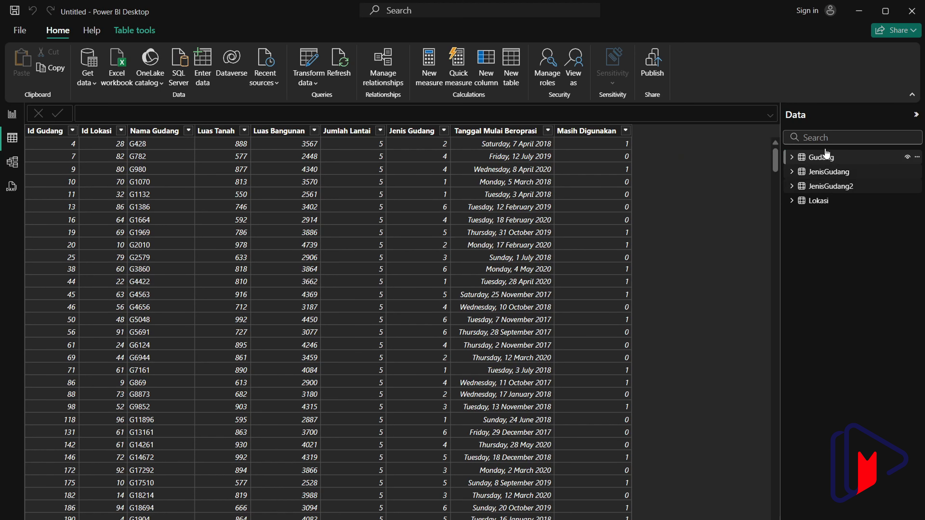
right_click(824, 162)
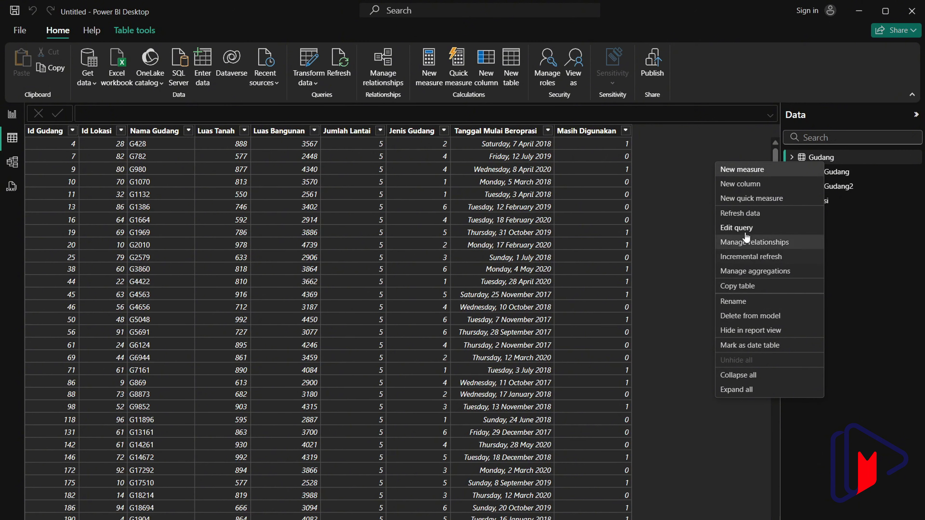
left_click(739, 227)
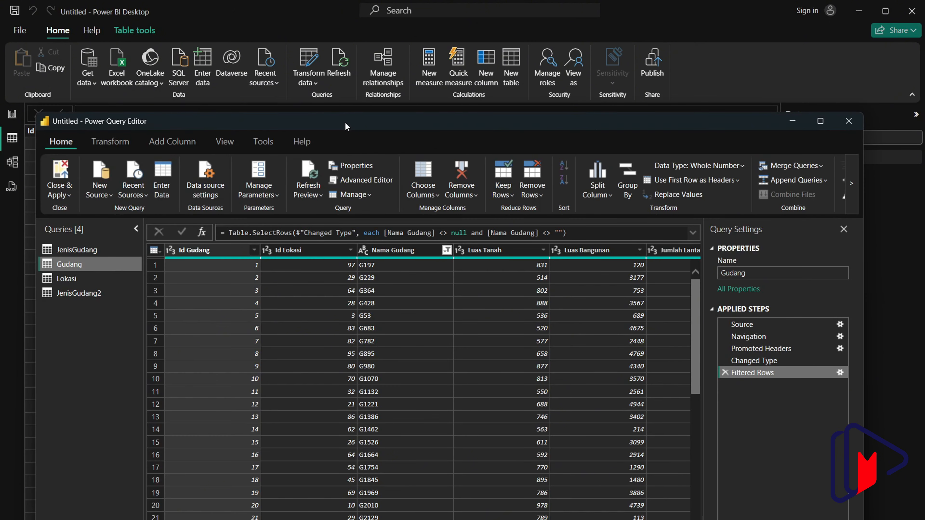
double_click(345, 122)
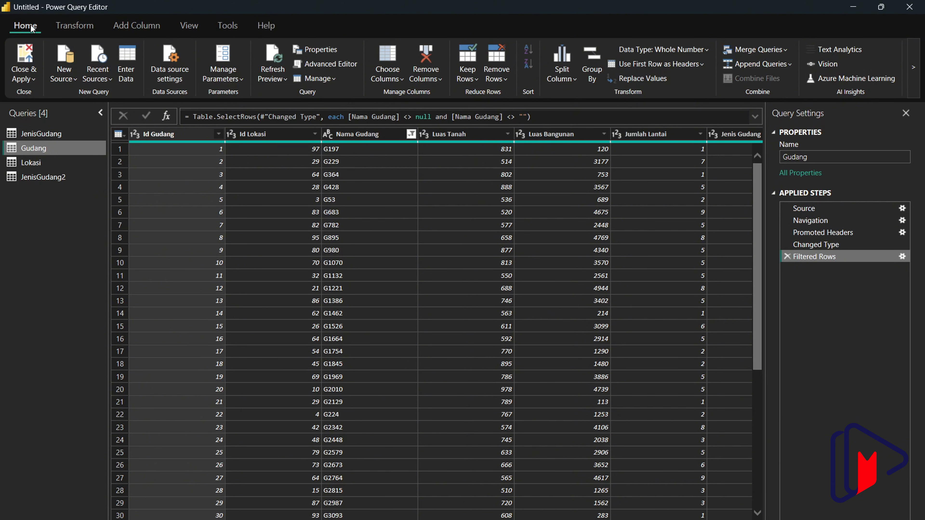
Append two tables as a new query, with JenisGudang as the first table and JenisGudang2 as the second
left_click(791, 65)
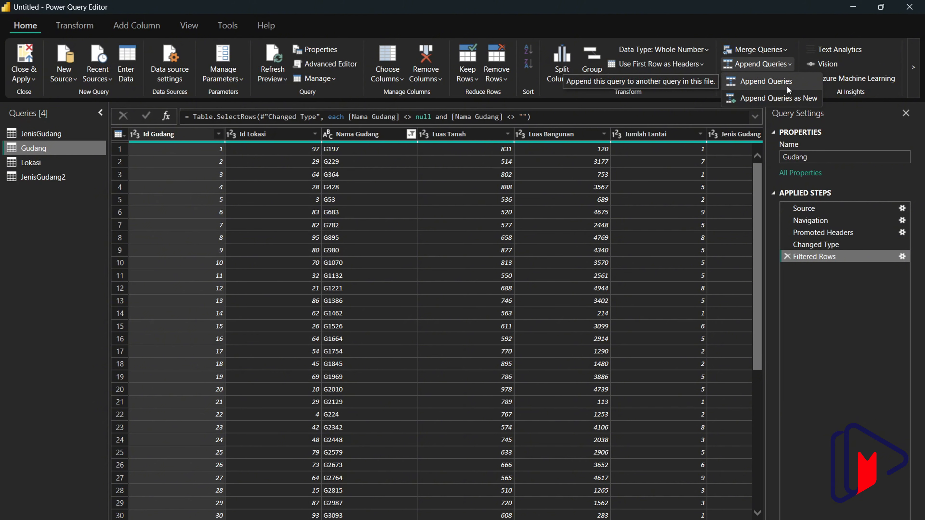
left_click(785, 98)
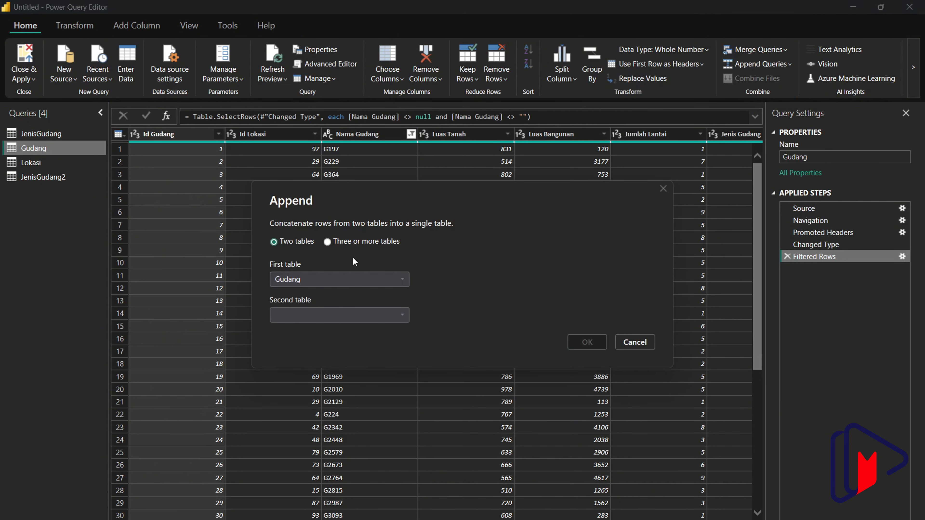
left_click(335, 286)
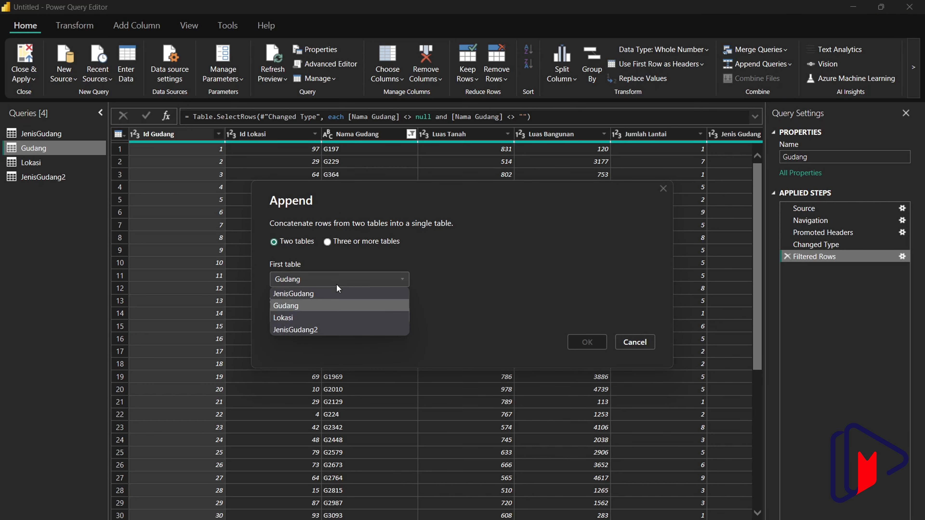
left_click(321, 296)
left_click(310, 318)
left_click(295, 366)
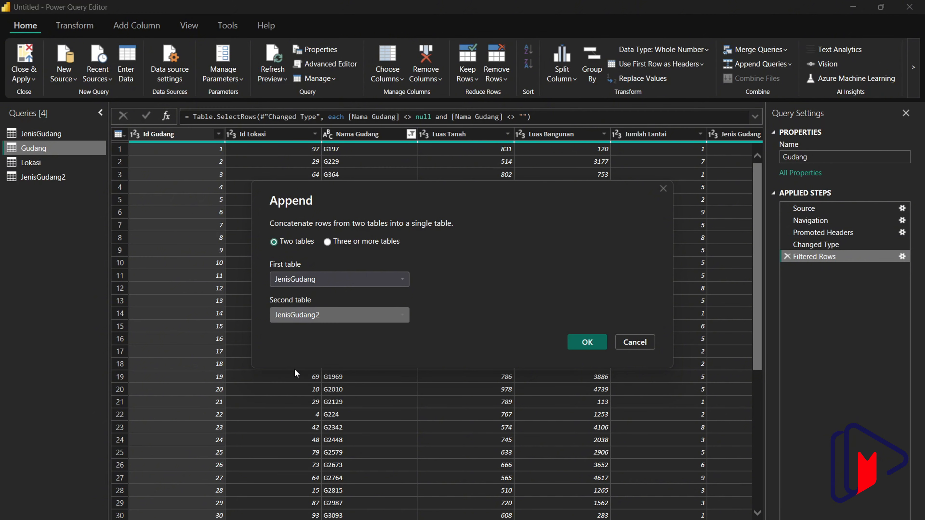
left_click(582, 343)
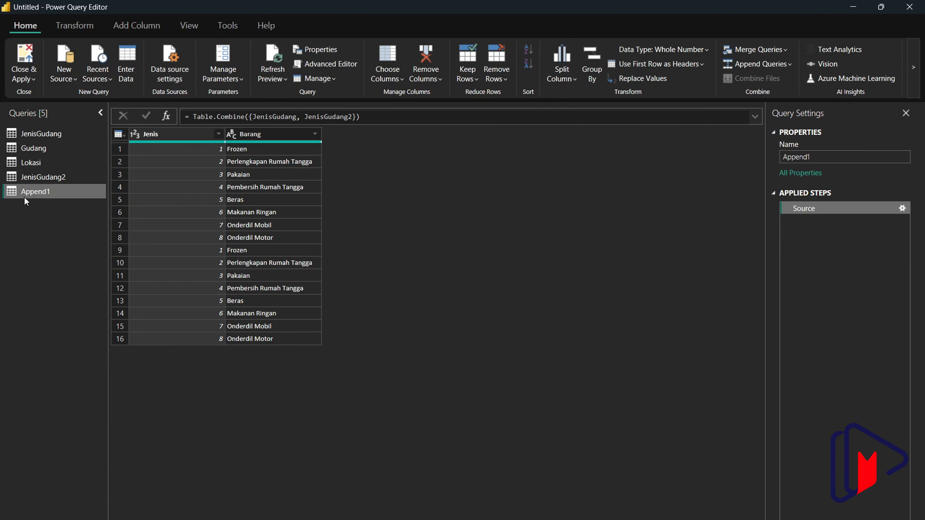
Rename the appended query as JenisGudang3
right_click(27, 195)
left_click(78, 247)
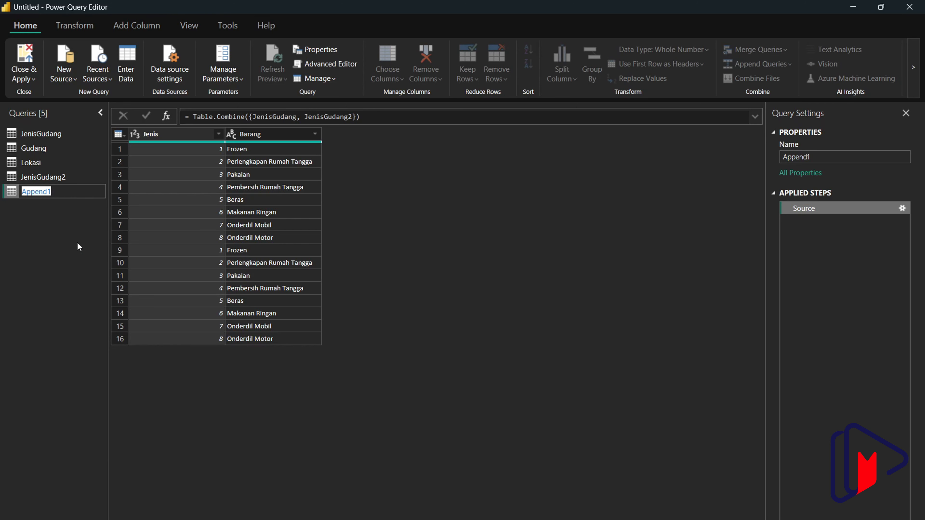
type("JenisGudang3")
key("Return")
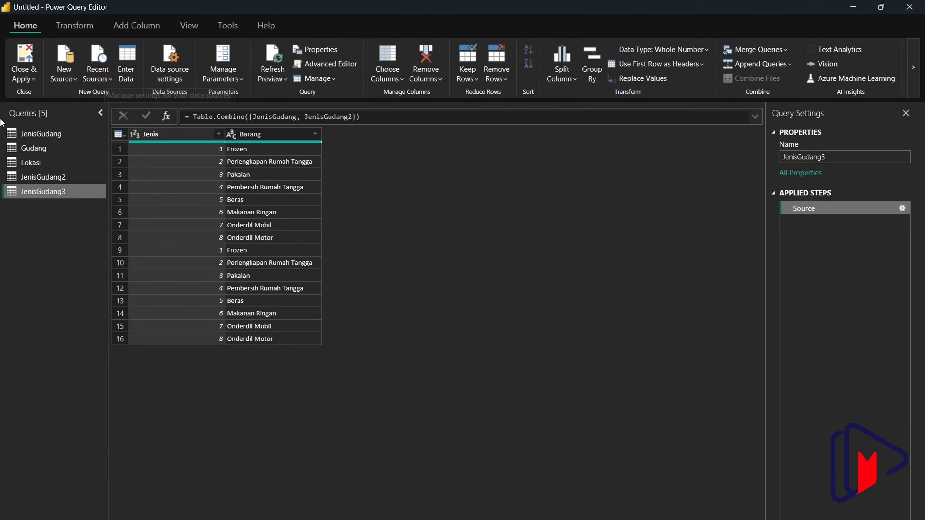
Close the query editor with its changes applied and show the JenisGudang3 table's data
left_click(22, 79)
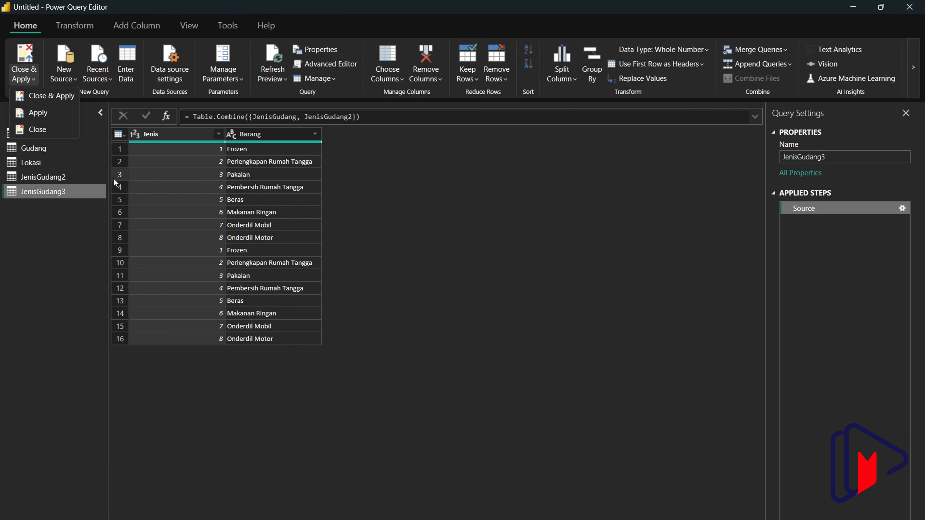
left_click(48, 99)
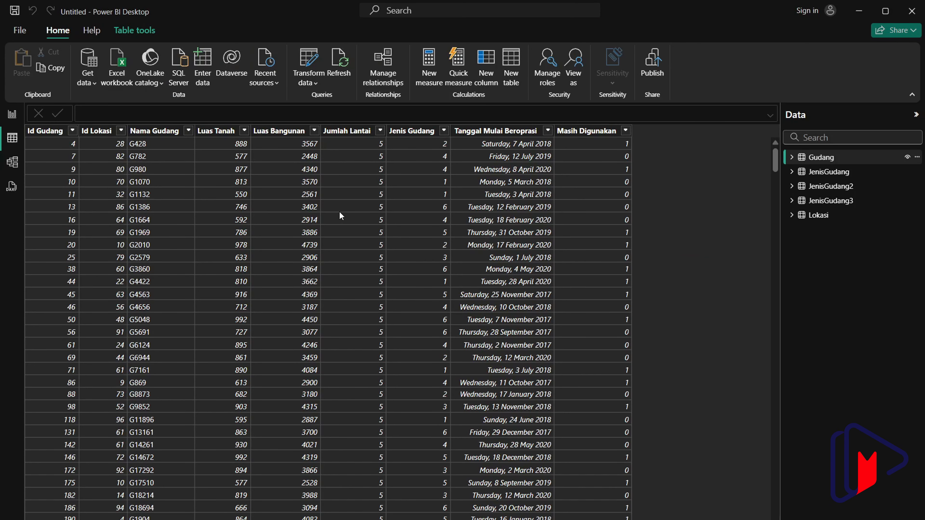
left_click(853, 201)
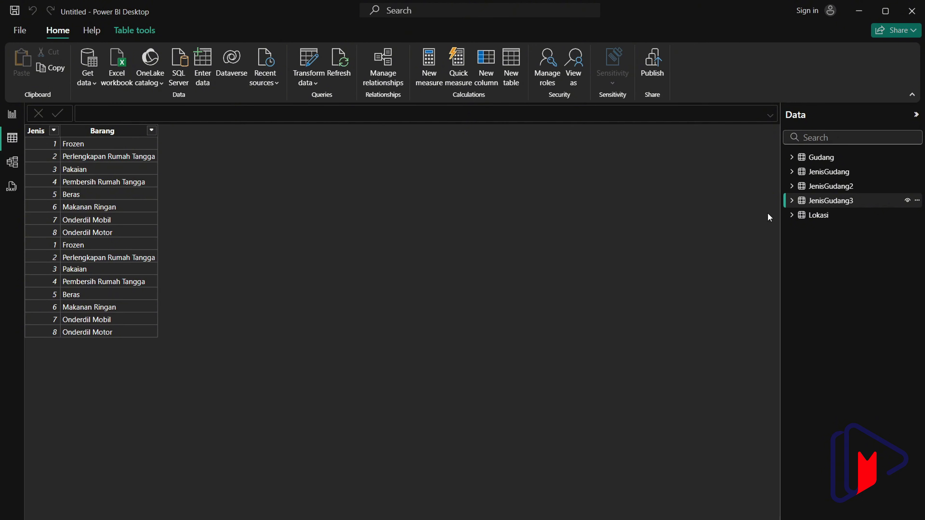
Open the JenisGudang3 table's query for editing and display the Lokasi query
right_click(831, 202)
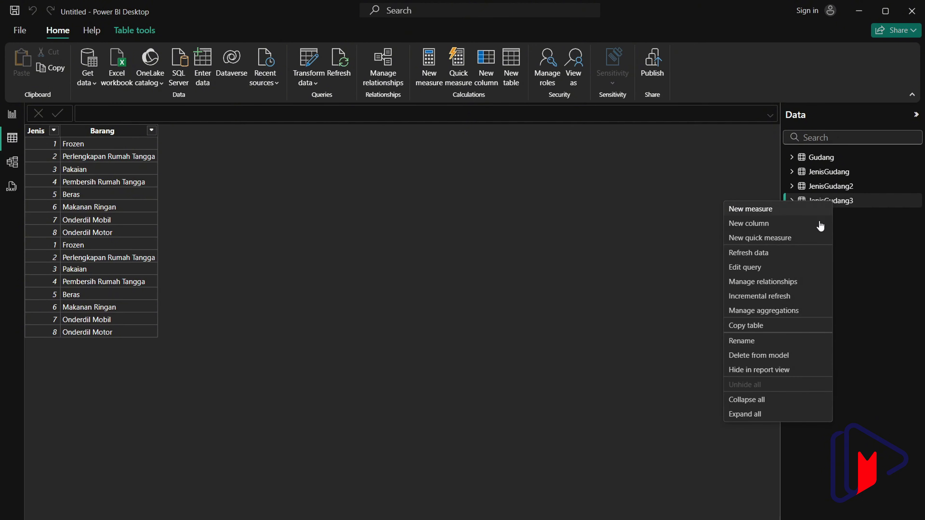
left_click(761, 267)
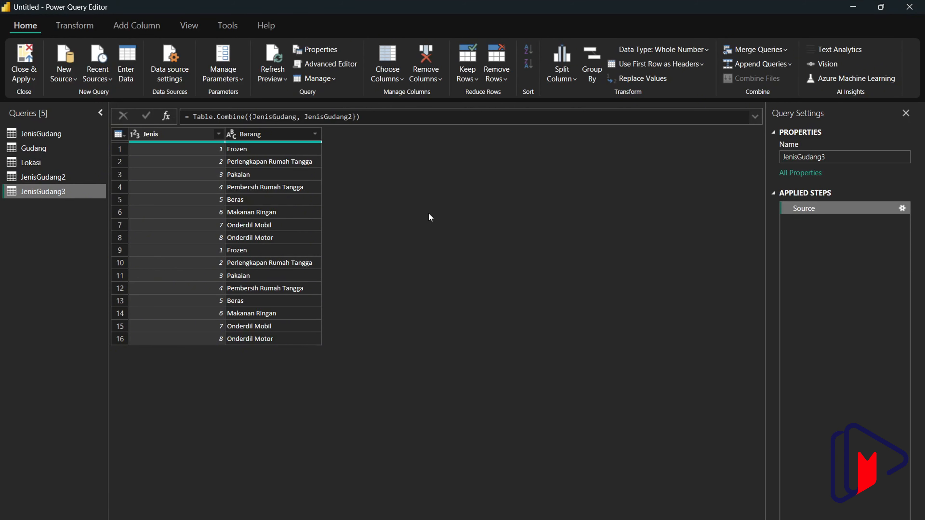
left_click(42, 161)
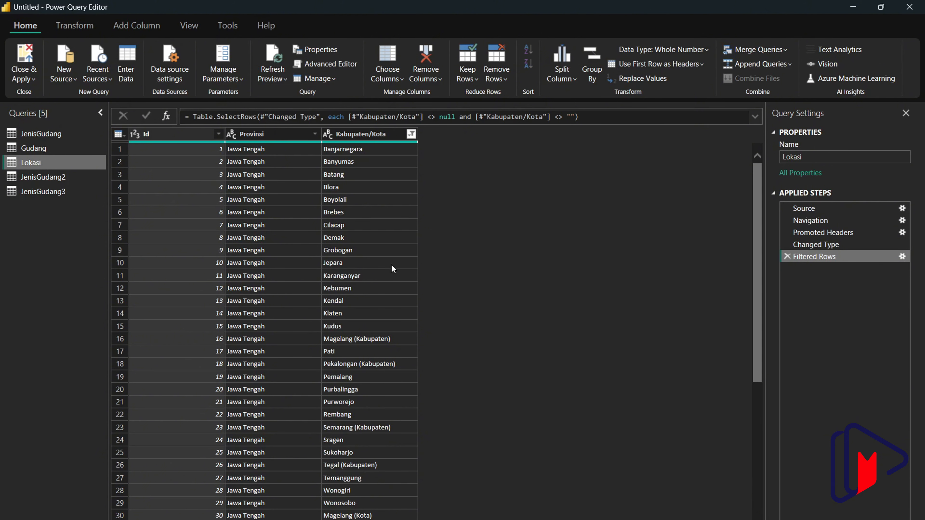
Examine the split and transform options available for the Lokasi query's Kabupaten/Kota column
left_click(388, 199)
left_click(372, 130)
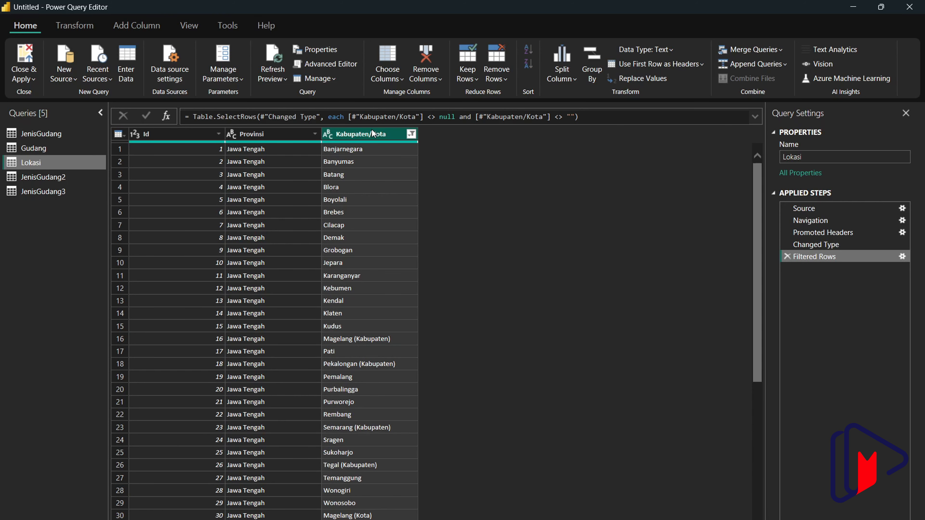
left_click(564, 79)
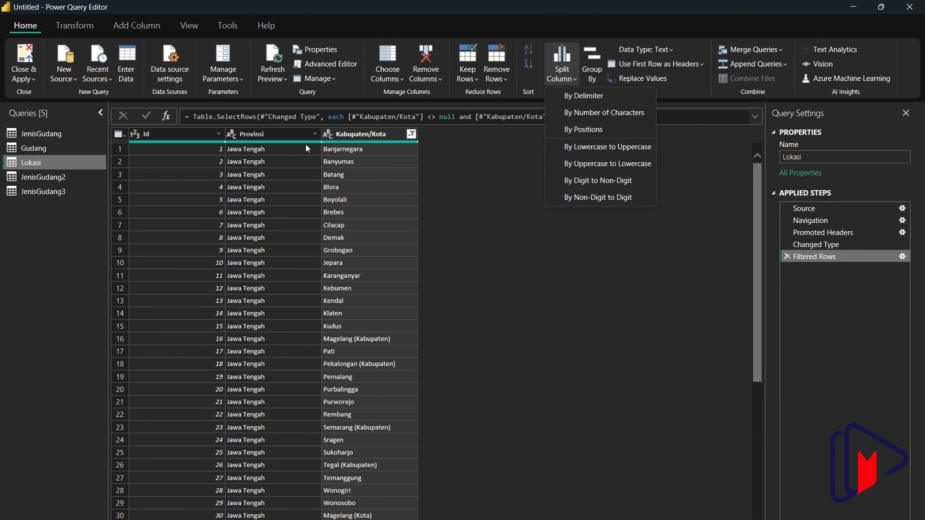
right_click(391, 133)
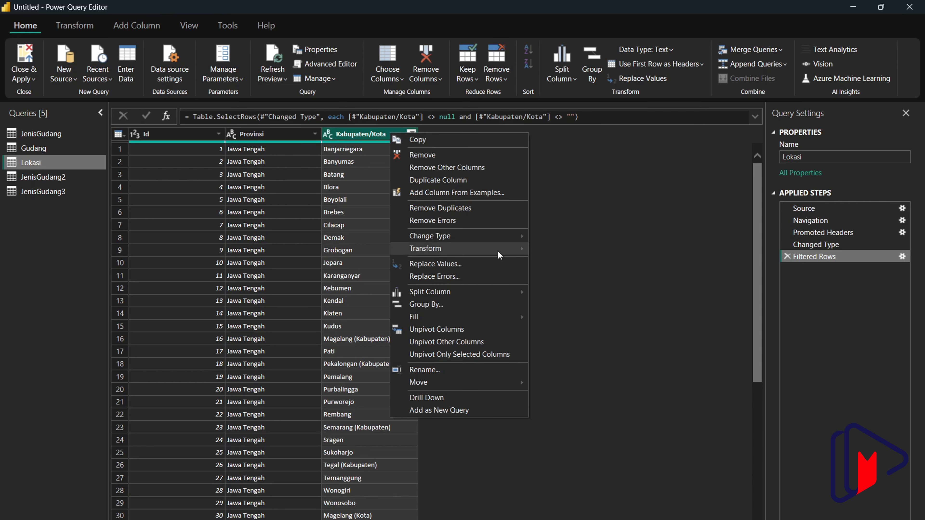
mouse_move(503, 248)
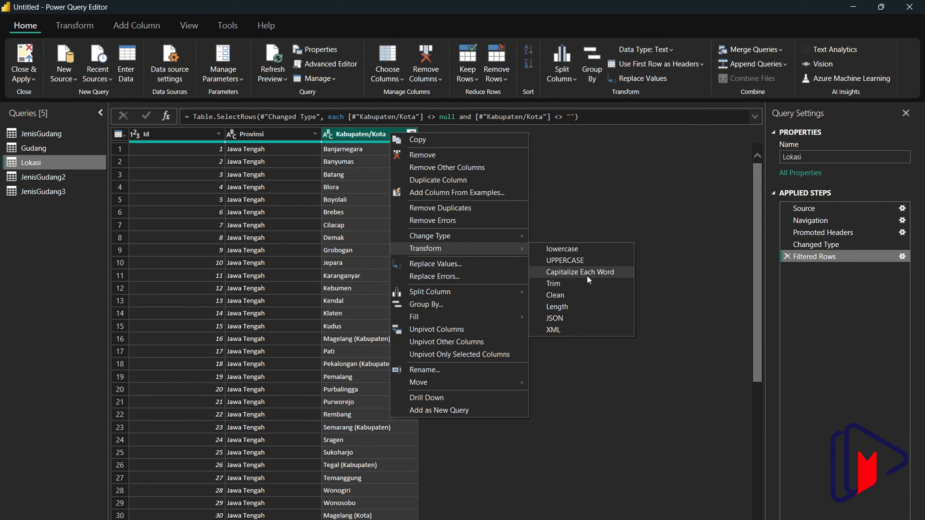
Split the Kabupaten/Kota column by a space delimiter at each occurrence of the delimiter
left_click(562, 66)
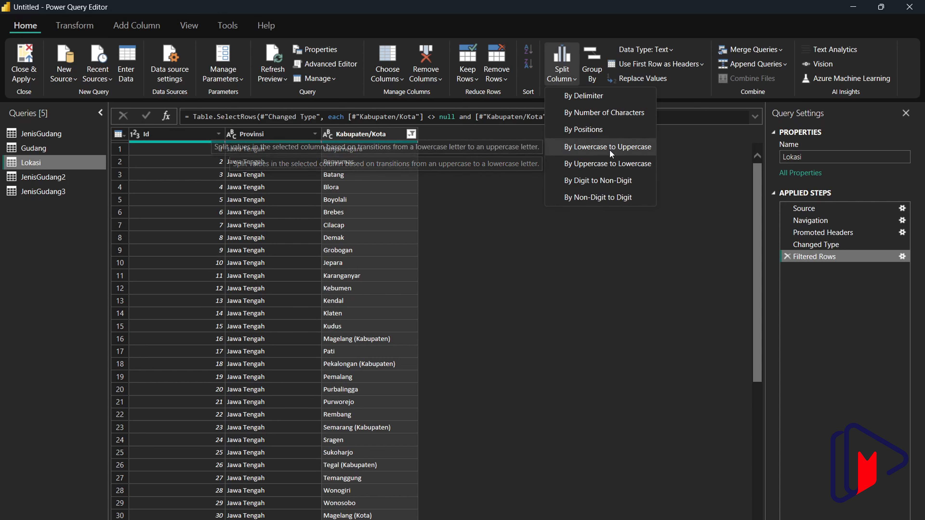
left_click(589, 96)
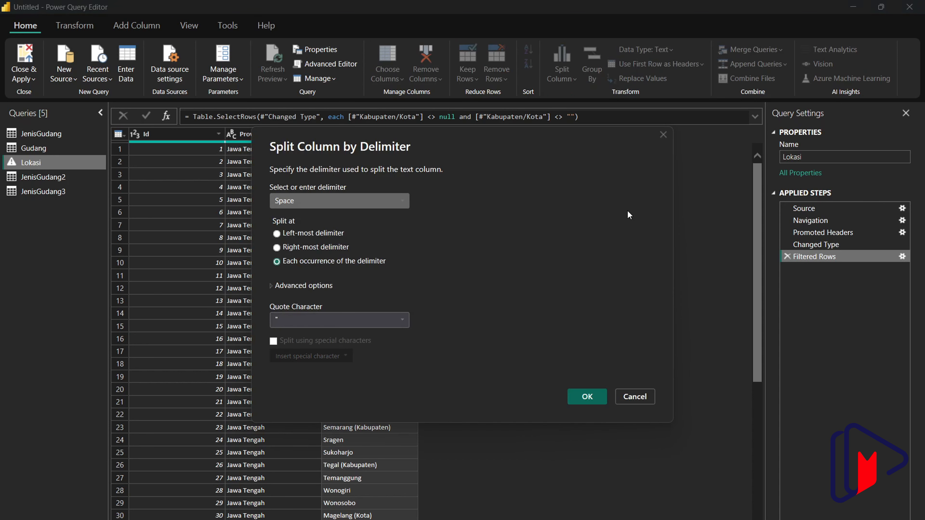
left_click_drag(359, 133, 592, 135)
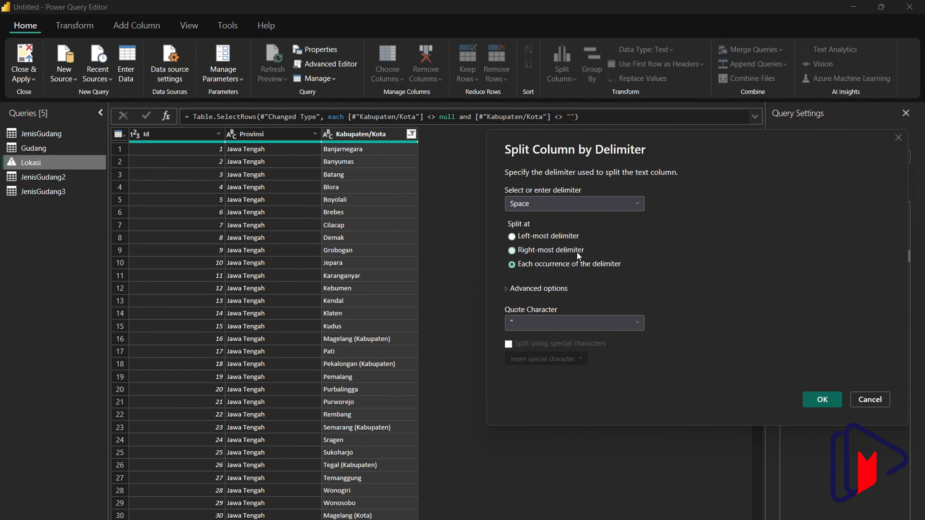
left_click(820, 399)
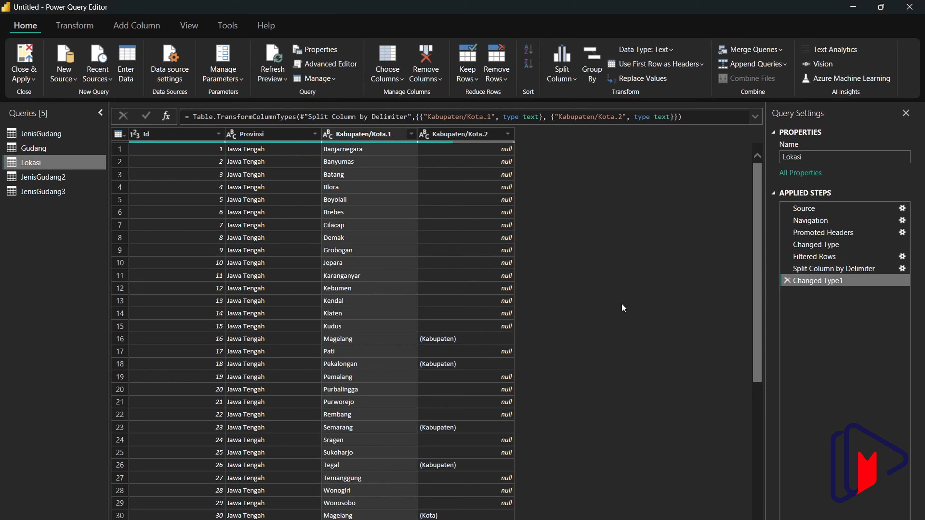
Look through the Lokasi rows to check how the Kabupaten/Kota values were split
scroll(452, 246, "down", 3)
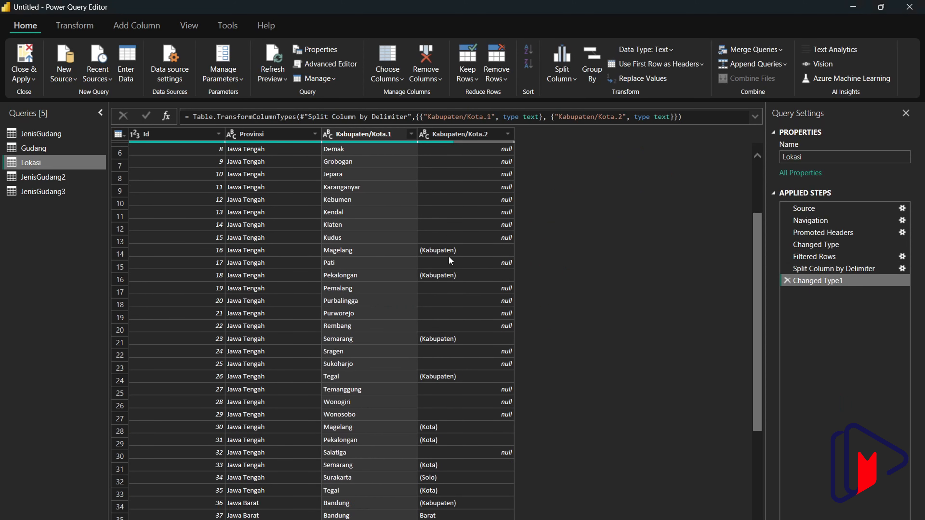
scroll(450, 263, "up", 3)
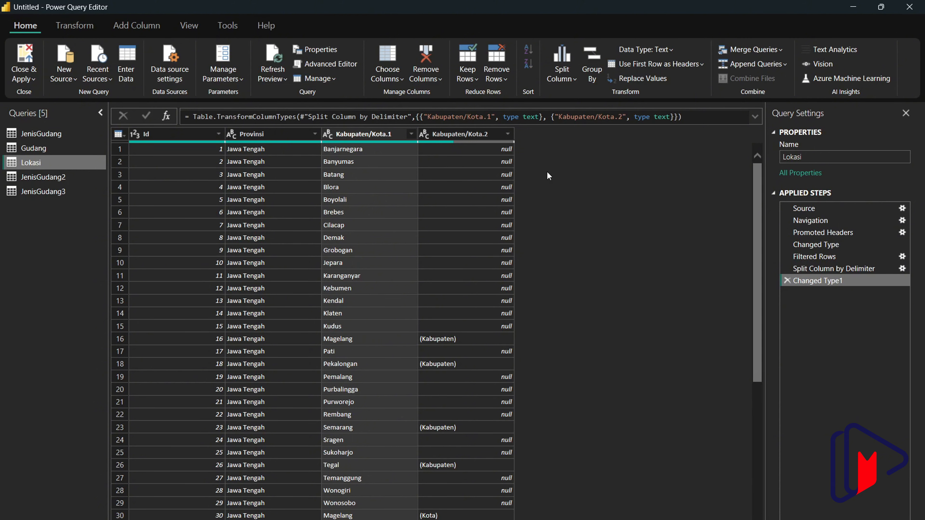
left_click(464, 179)
left_click(377, 185)
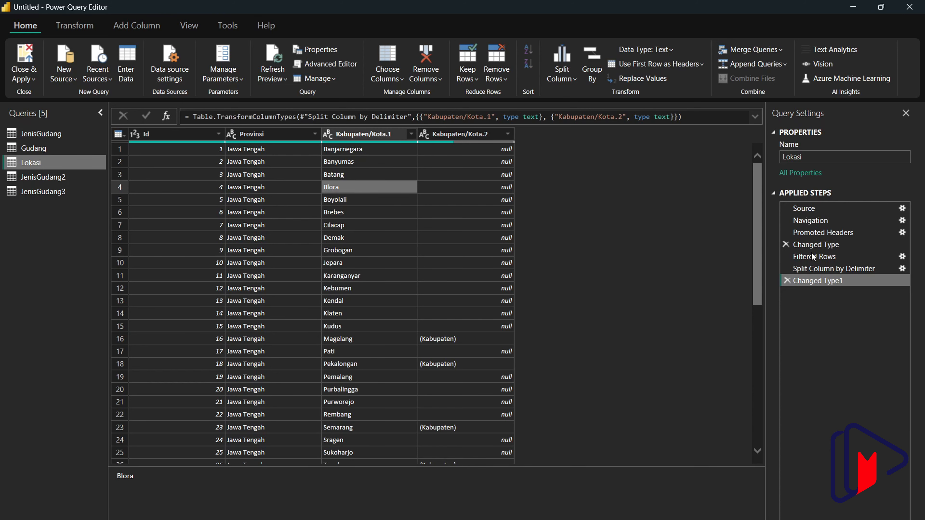
Compare Lokasi's last applied steps, and delete the Changed Type1 and Split Column by Delimiter steps
left_click(845, 271)
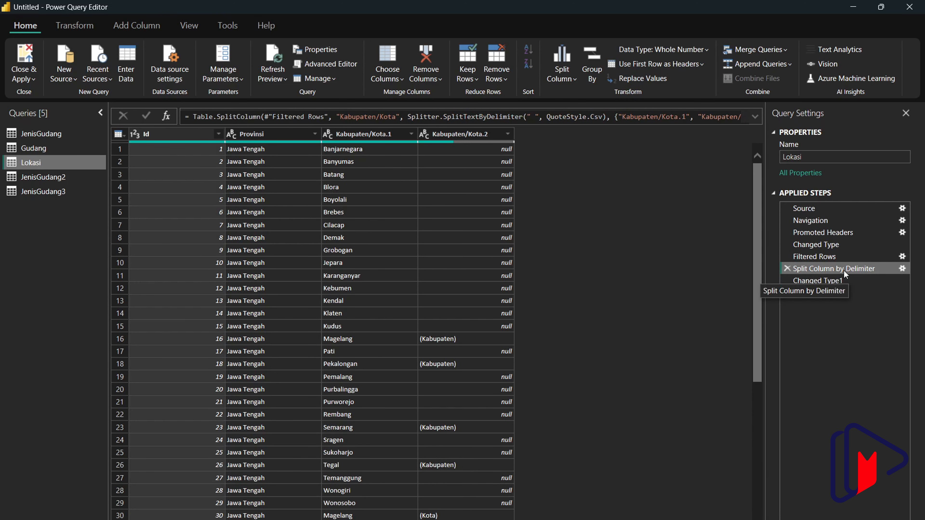
left_click(837, 257)
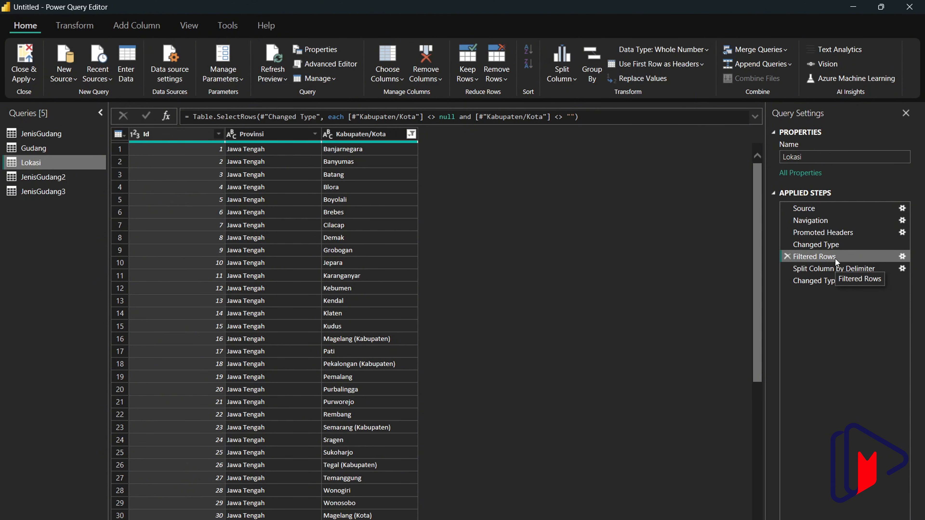
left_click(816, 283)
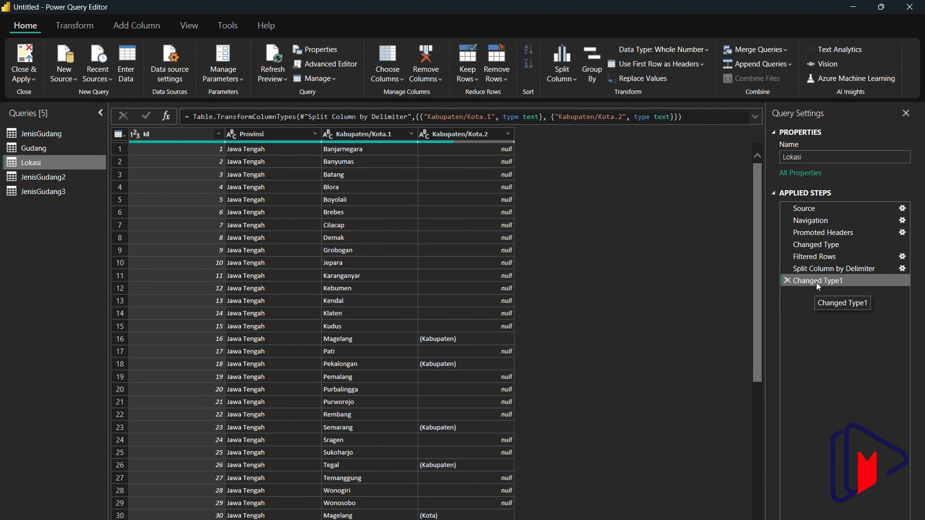
left_click(787, 280)
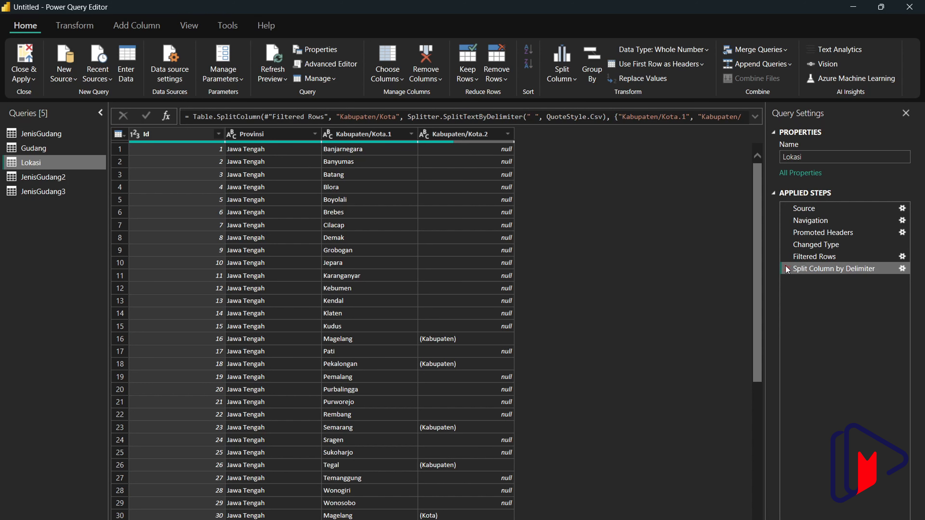
left_click(785, 268)
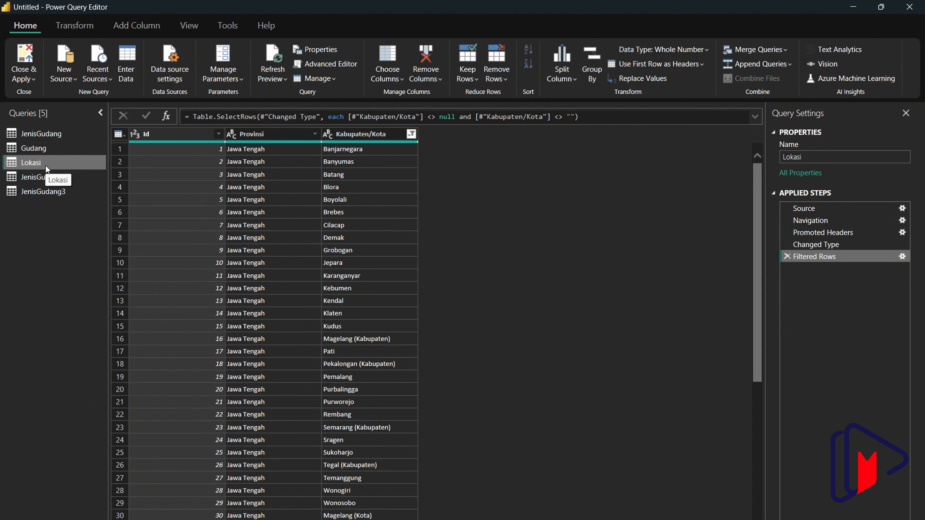
Examine the Gudang query's columns from Id Gudang through Tanggal Mulai Beroprasi
left_click(47, 148)
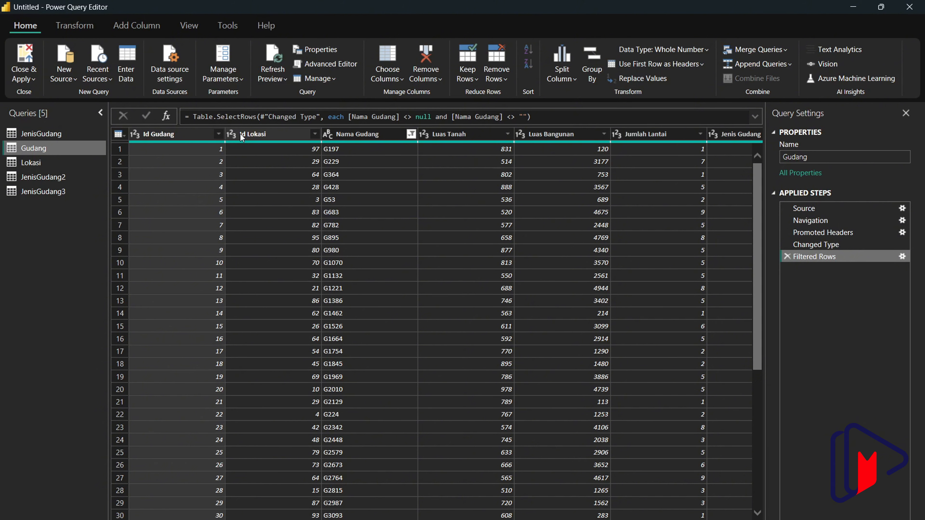
scroll(445, 324, "right", 3)
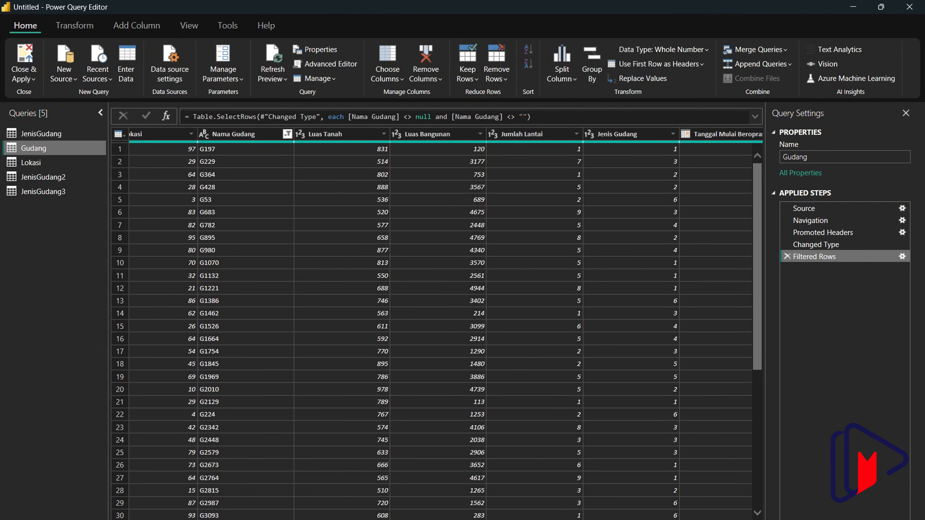
scroll(444, 324, "right", 2)
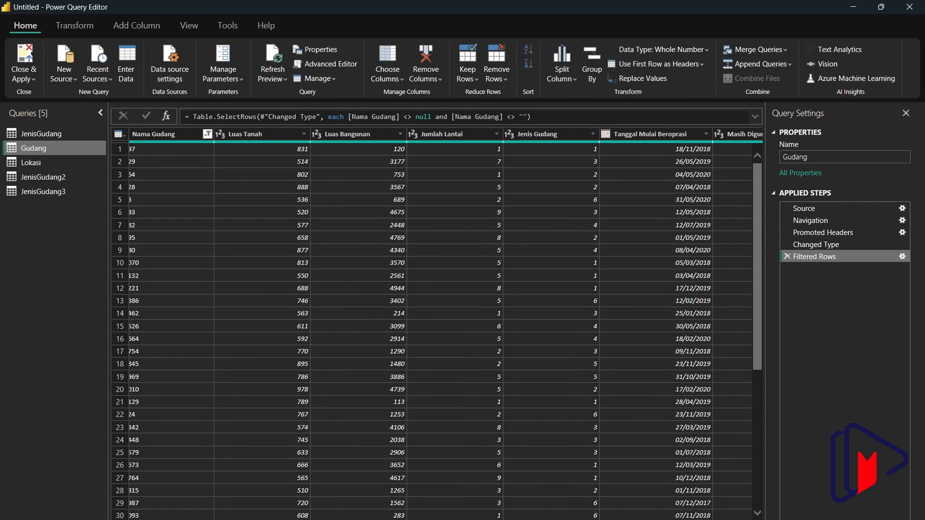
scroll(445, 324, "left", 3)
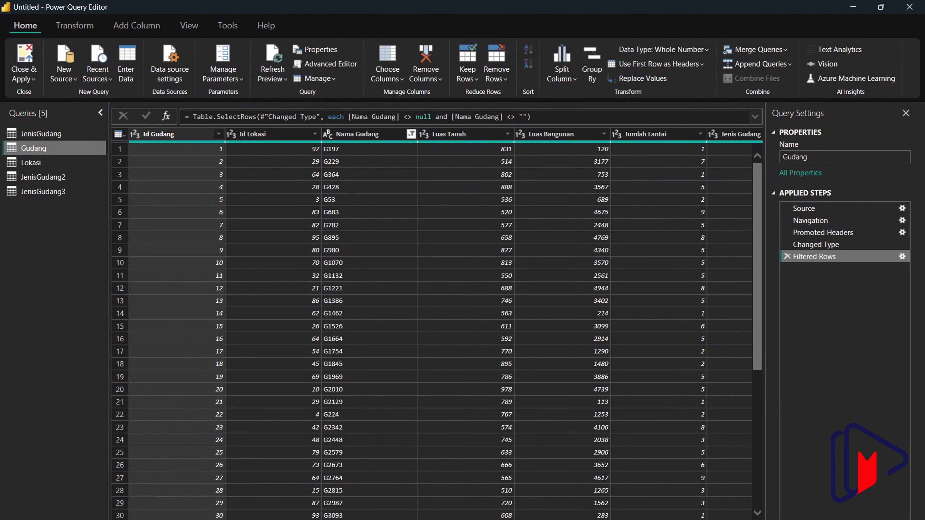
Compare the Id Lokasi values in the Gudang query with the Id column of the Lokasi query
left_click(258, 145)
left_click(274, 273)
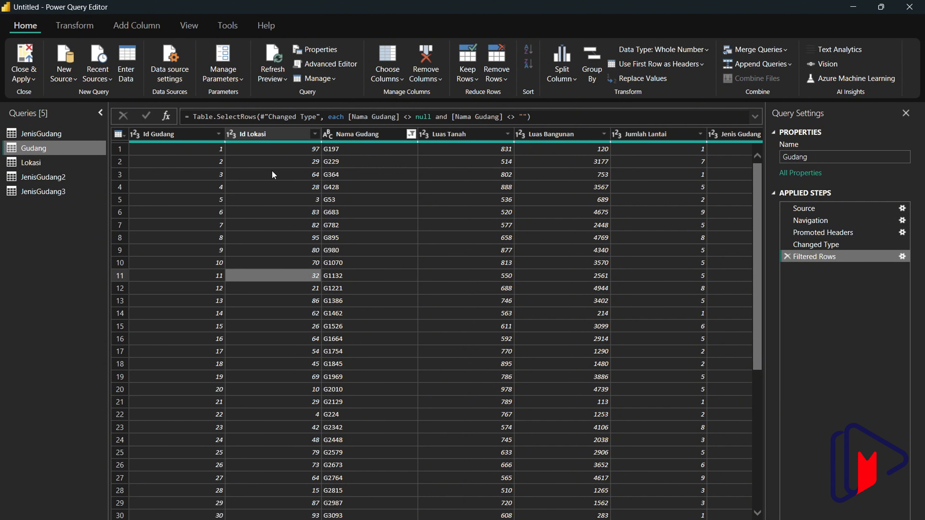
left_click(266, 153)
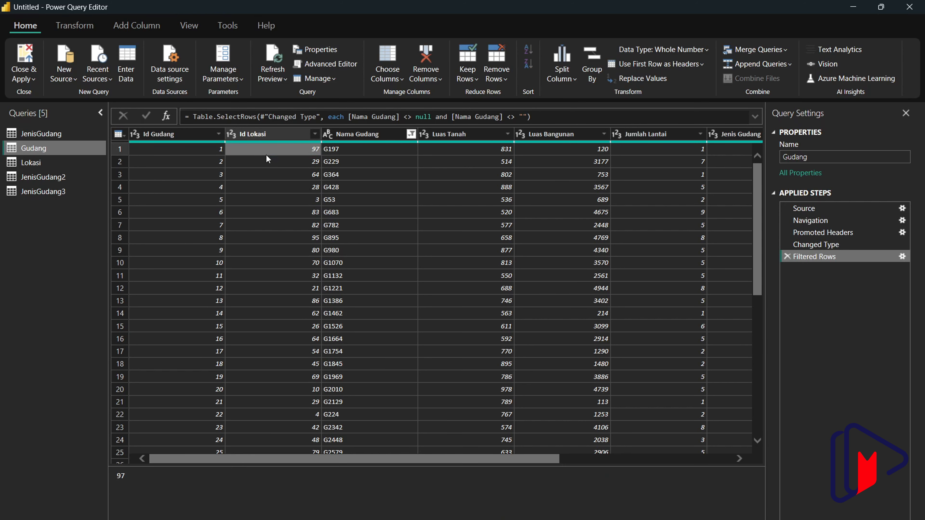
left_click(40, 163)
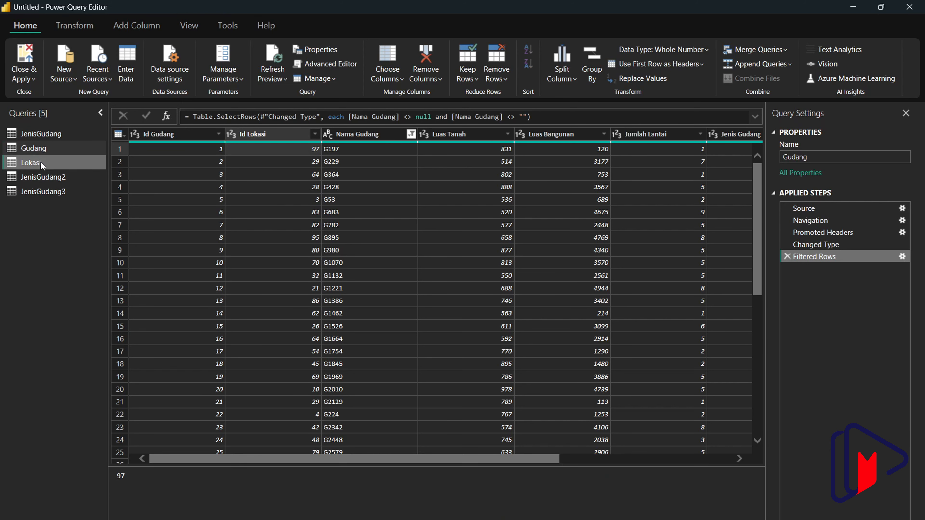
scroll(204, 460, "down", 6)
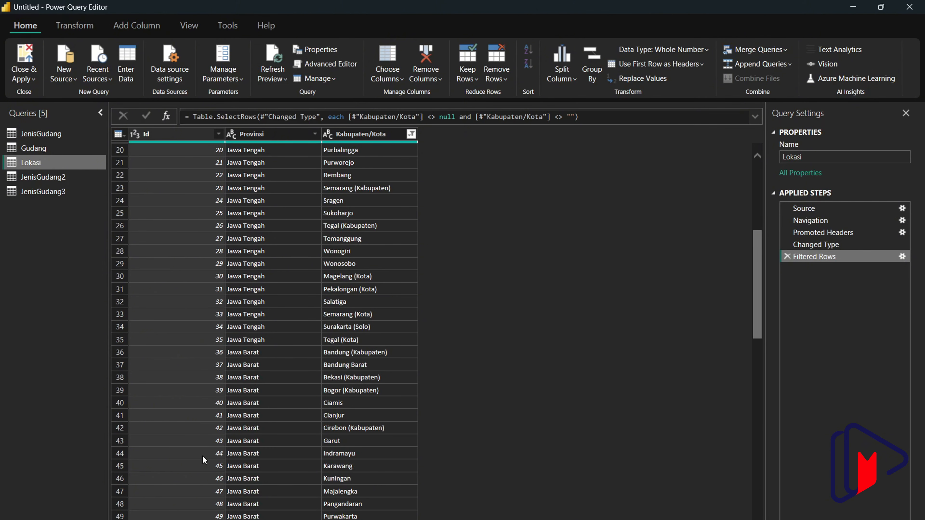
Compare the Gudang query's Jenis Gudang column with the Jenis and Barang columns of the JenisGudang query
left_click(51, 146)
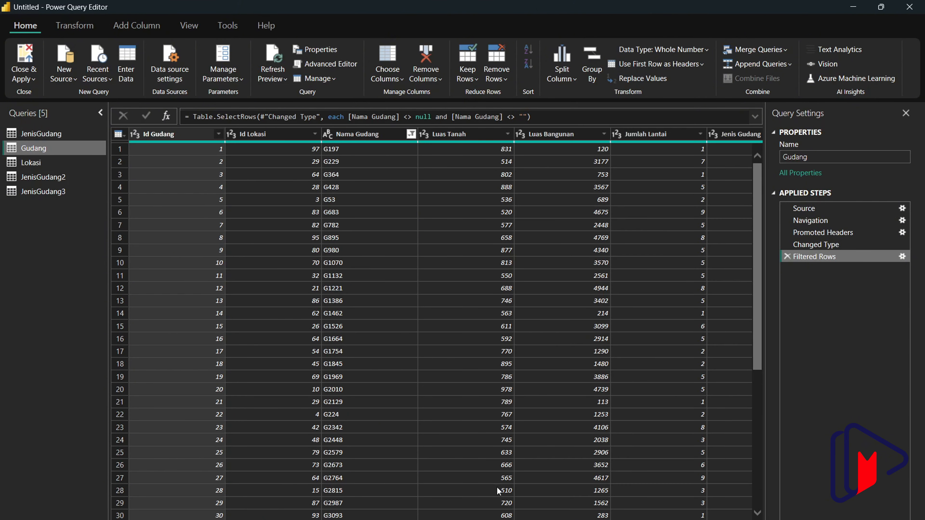
scroll(578, 297, "right", 5)
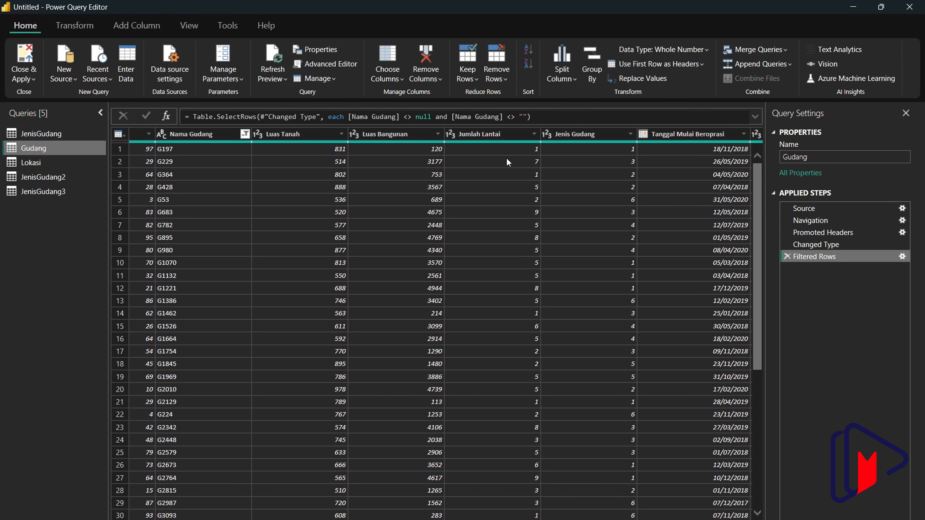
left_click(507, 160)
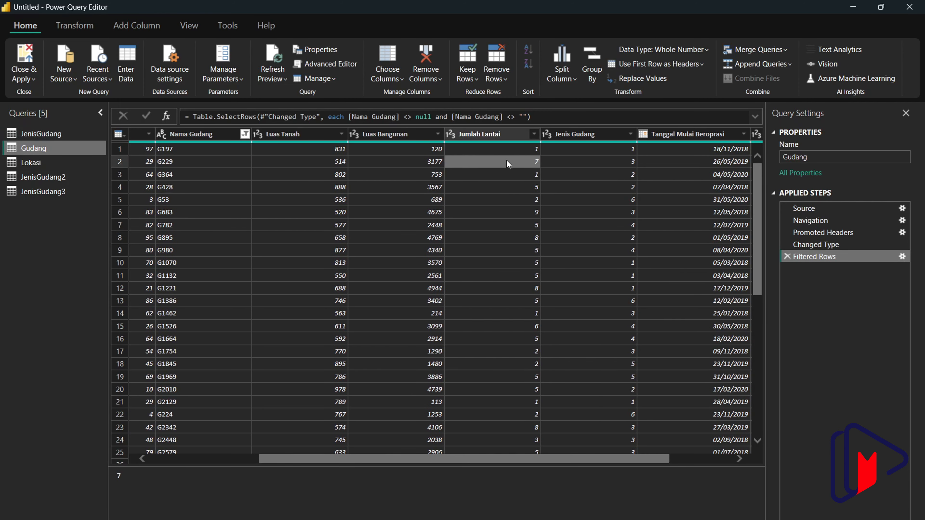
left_click(31, 133)
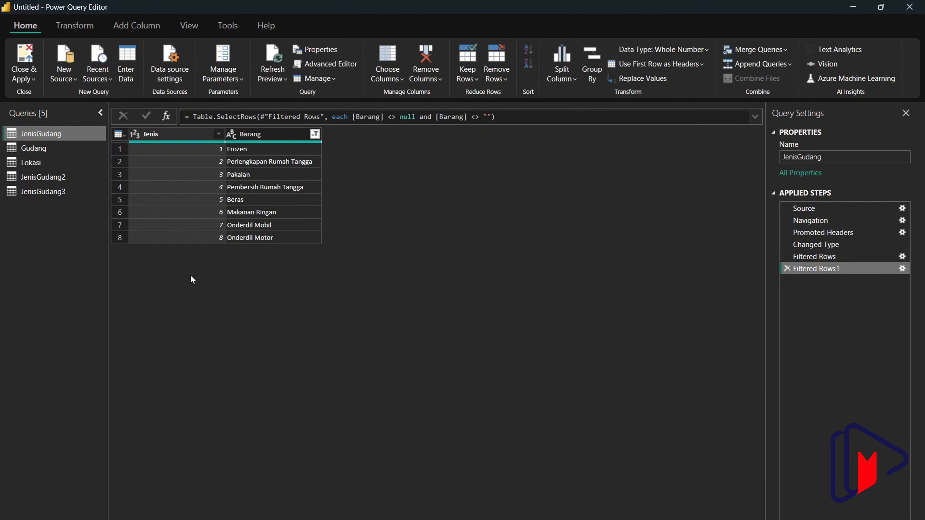
left_click(187, 228)
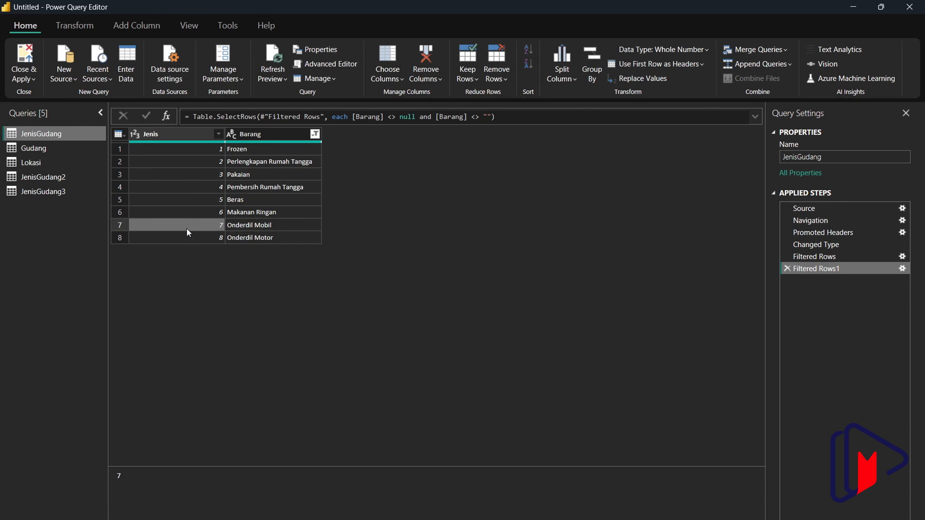
left_click(44, 150)
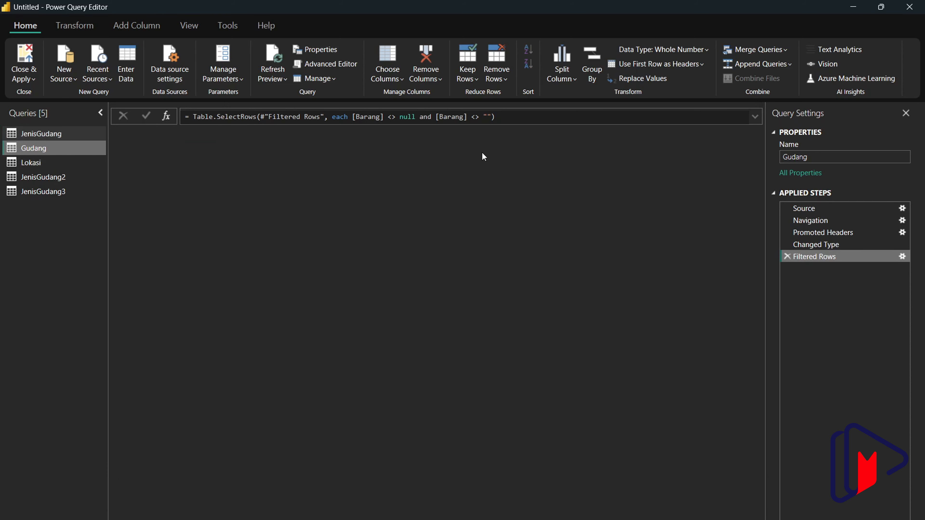
left_click(678, 160)
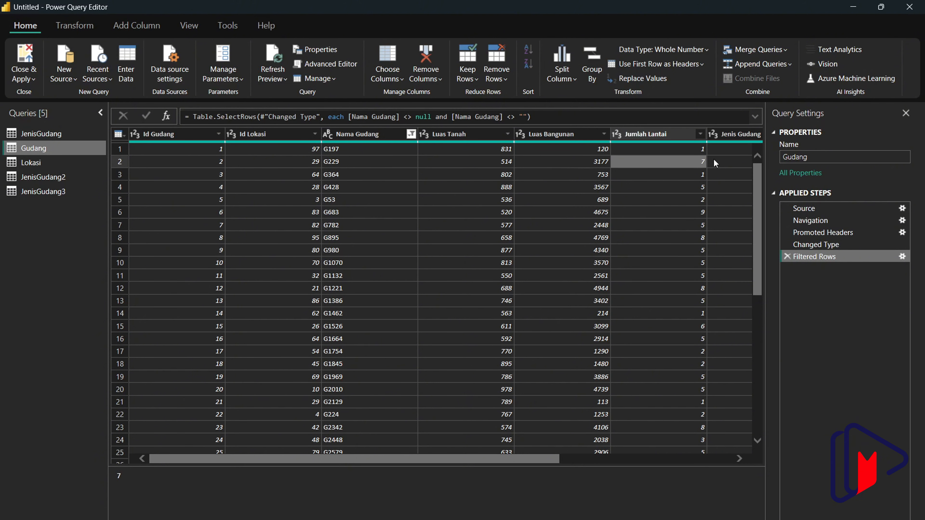
left_click(48, 133)
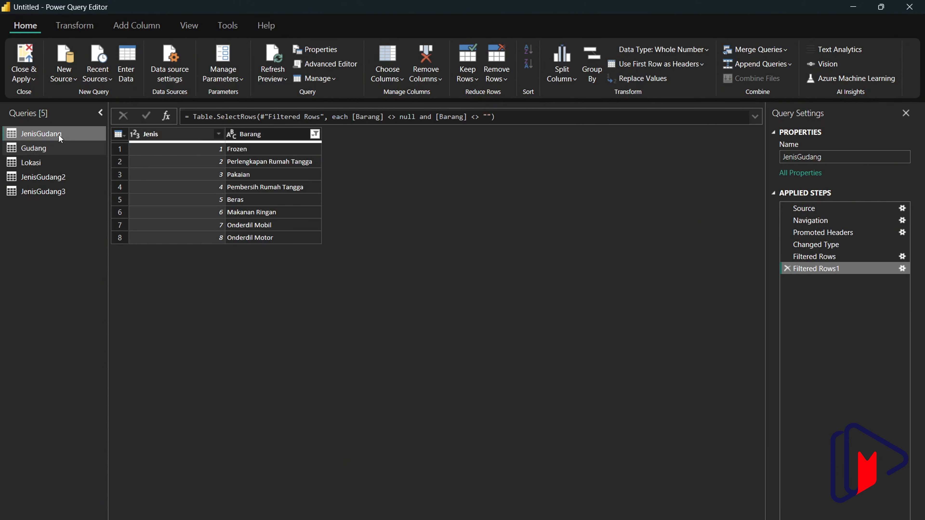
Start a merge as a new query with JenisGudang as the first table and Gudang as the second
left_click(254, 225)
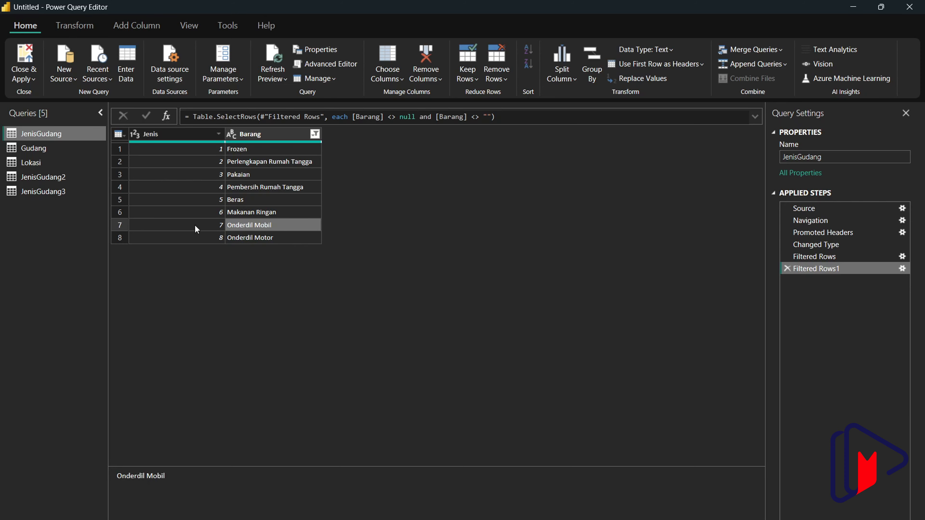
left_click(36, 148)
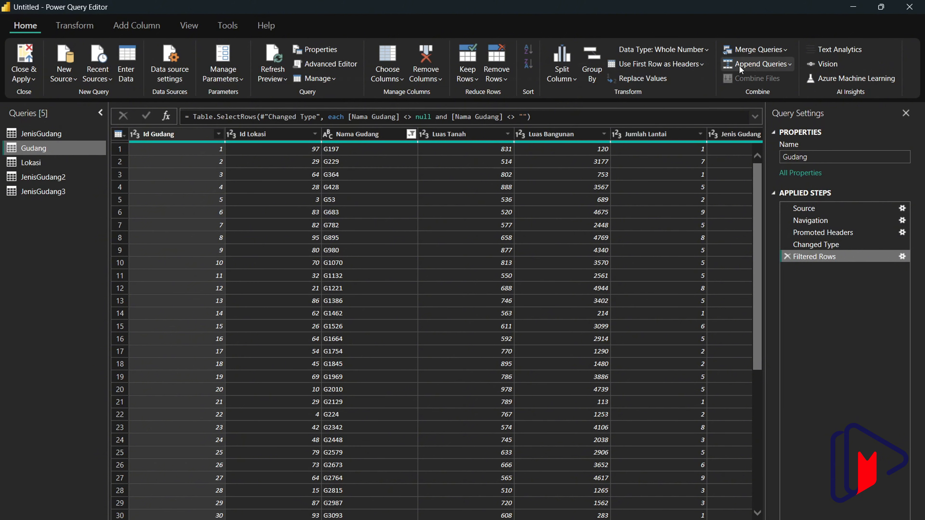
left_click(784, 50)
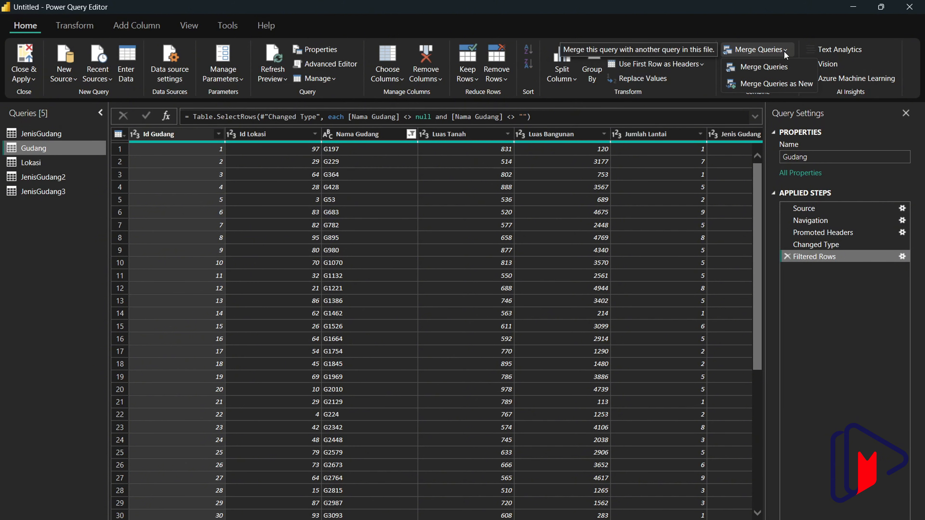
left_click(791, 83)
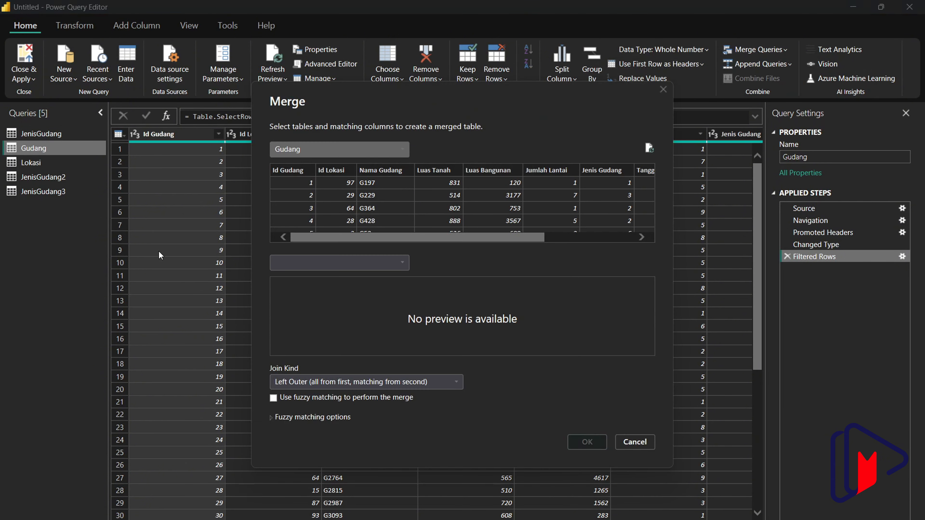
left_click(324, 149)
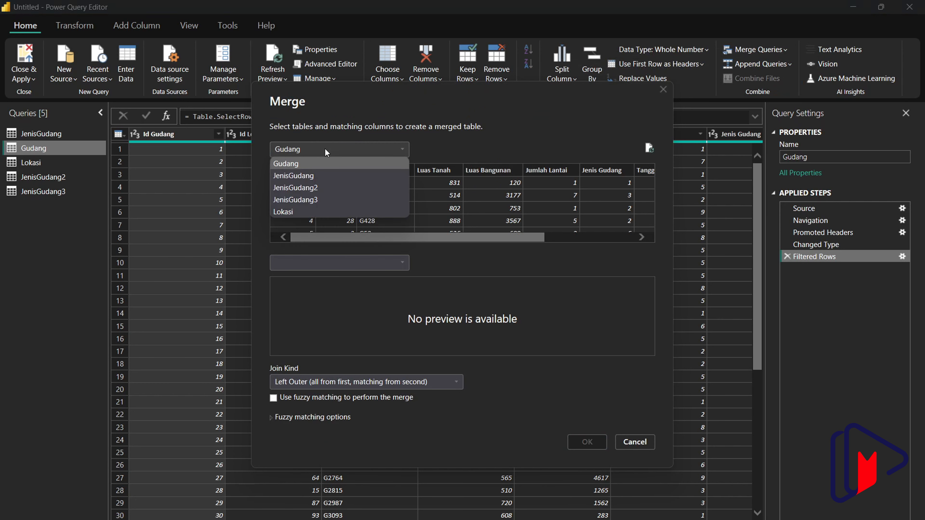
left_click(313, 177)
left_click(321, 263)
left_click(317, 276)
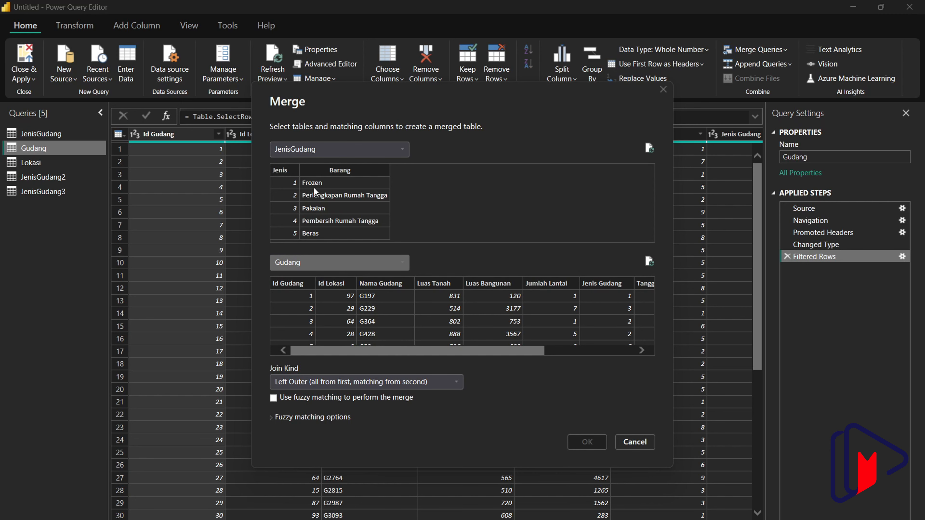
Match the Jenis column of JenisGudang with the Jenis Gudang column of Gudang for the merge
left_click(287, 174)
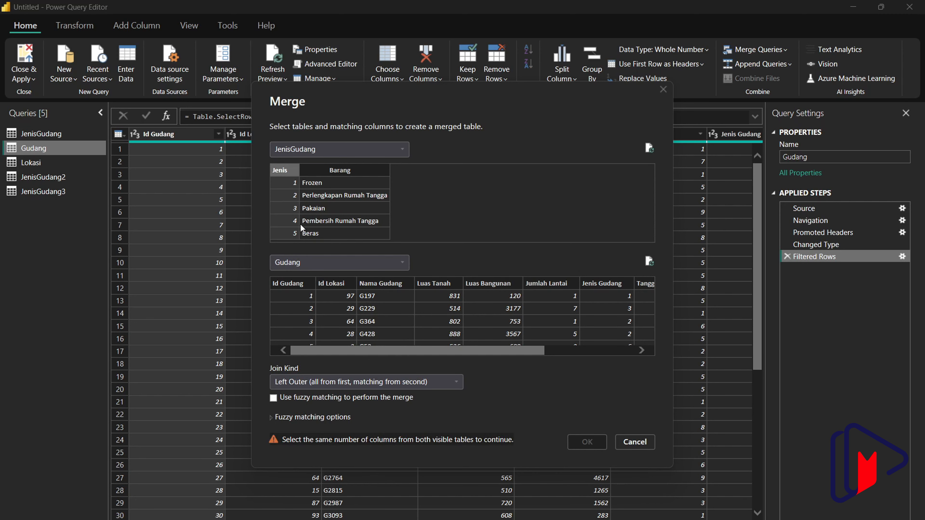
left_click_drag(484, 350, 574, 351)
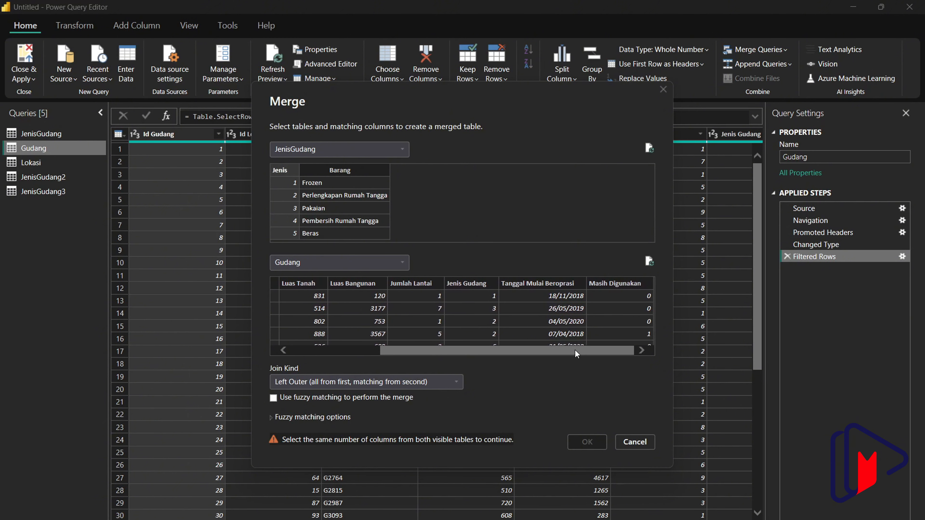
left_click(474, 284)
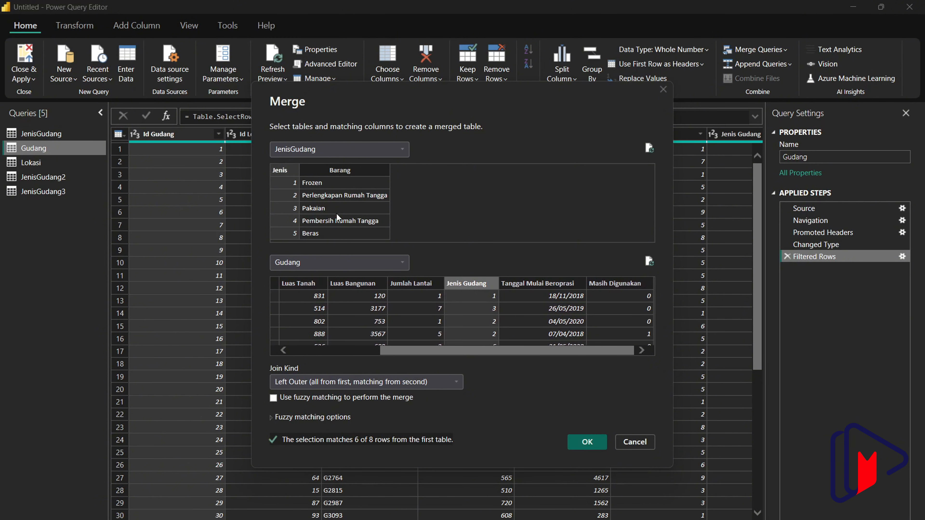
Set the join kind to Inner (only matching rows) and create the merged query
left_click(442, 382)
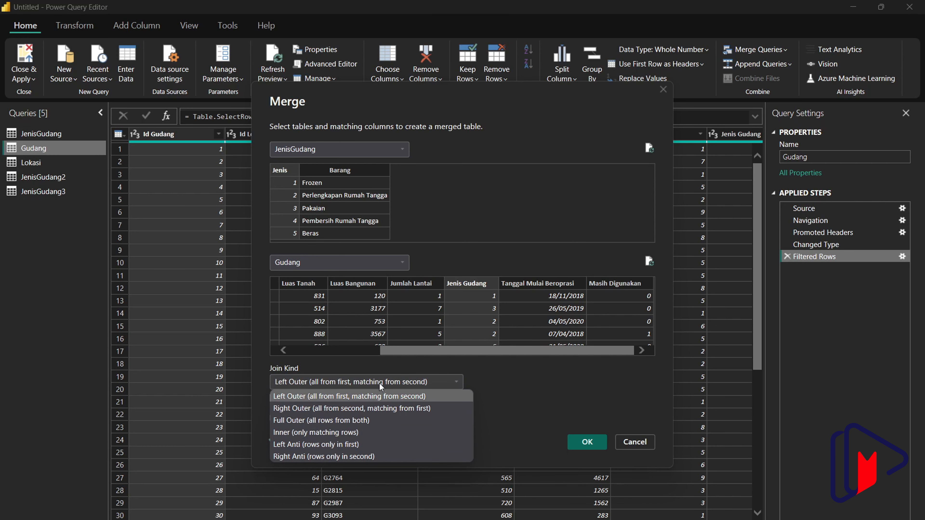
left_click(353, 430)
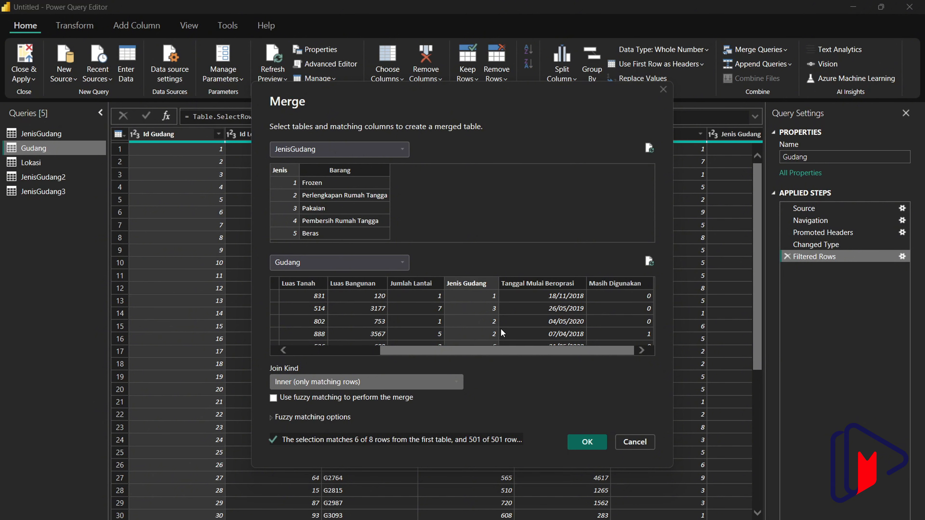
left_click(477, 320)
left_click(279, 197)
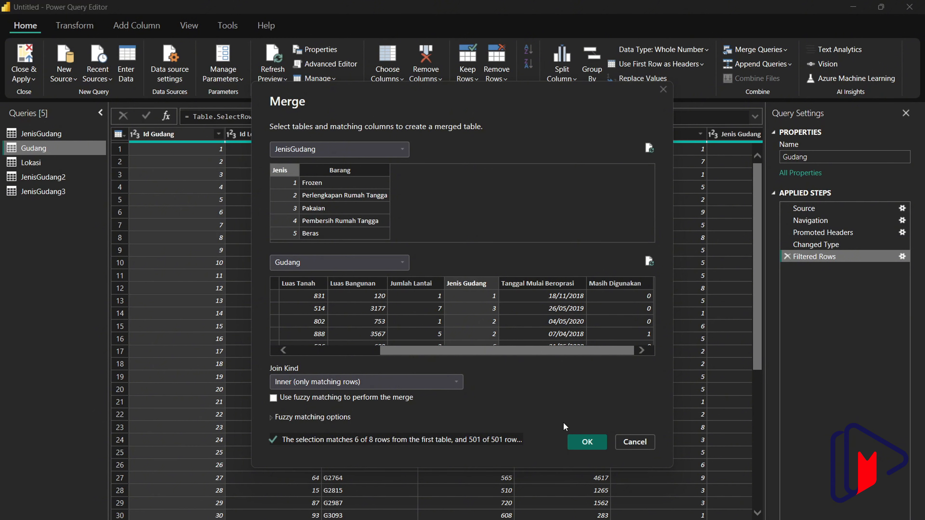
left_click(587, 444)
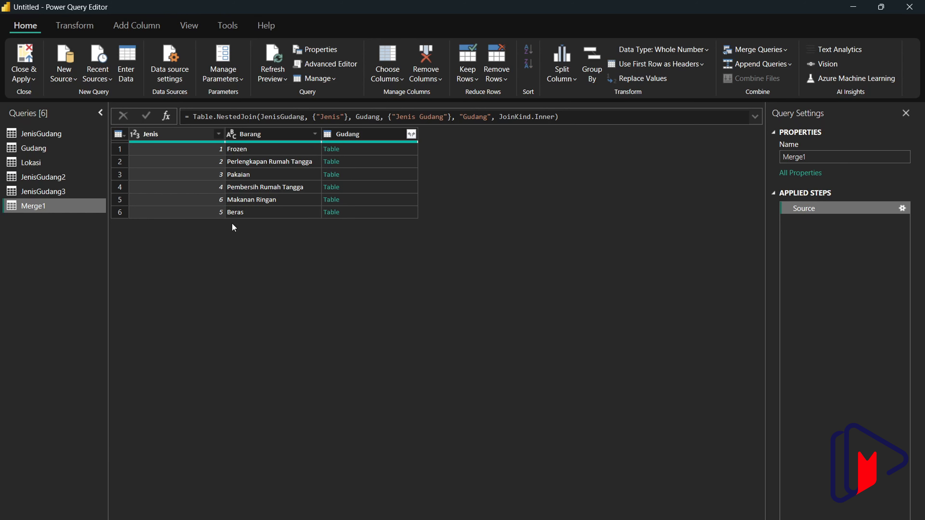
Rename the merged query as Jenis Gudang - Gudang
right_click(52, 210)
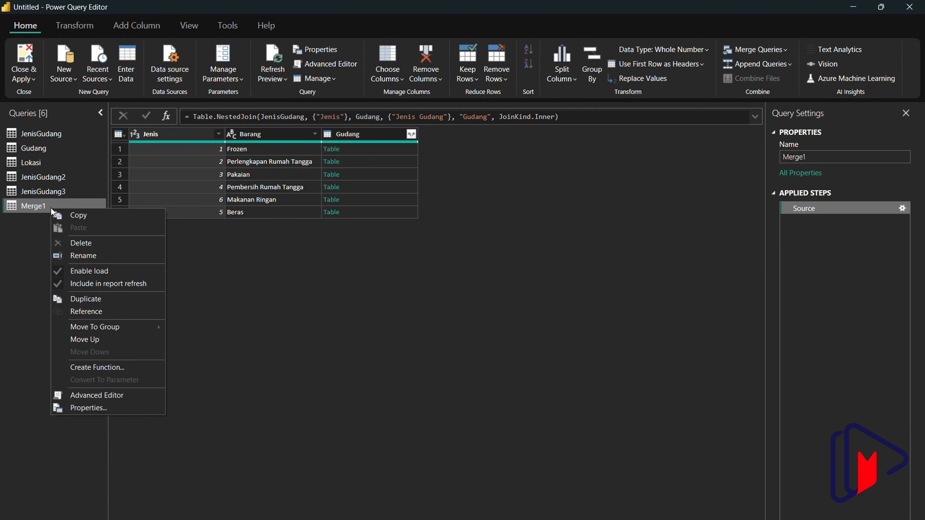
left_click(93, 257)
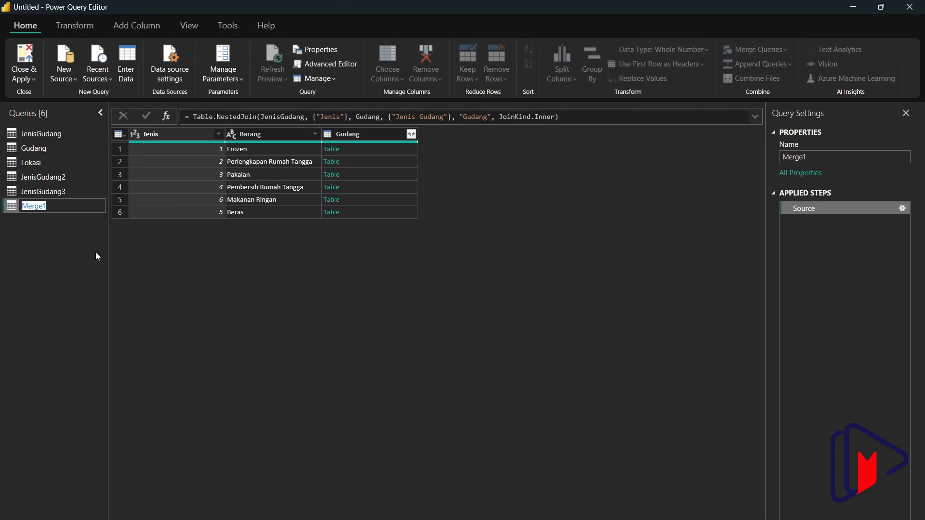
type("Jenis Gudang - Gudang")
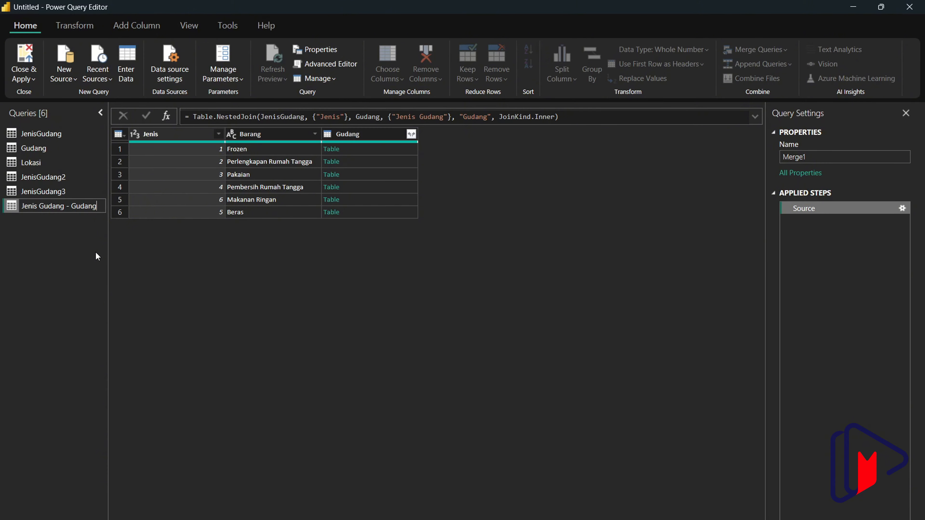
key("Return")
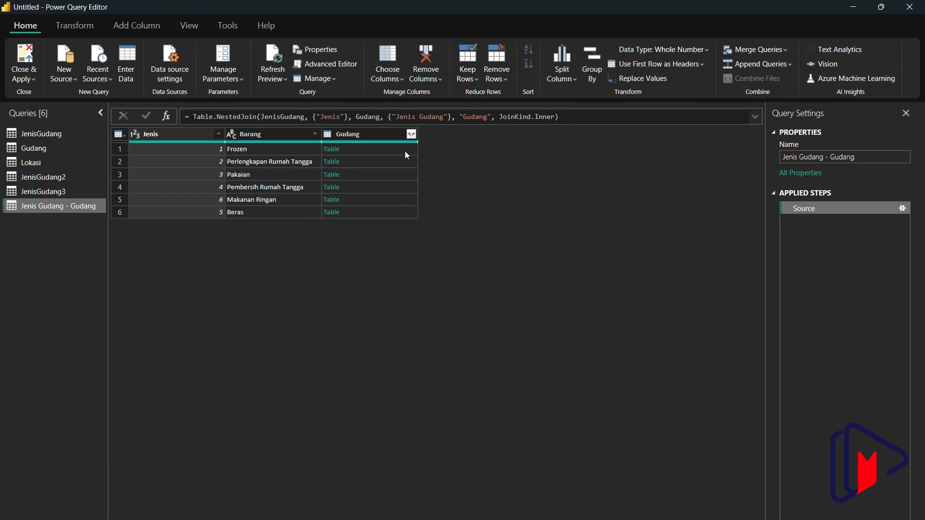
Expand all columns of the merged Gudang table without using the original column name as prefix
left_click(411, 134)
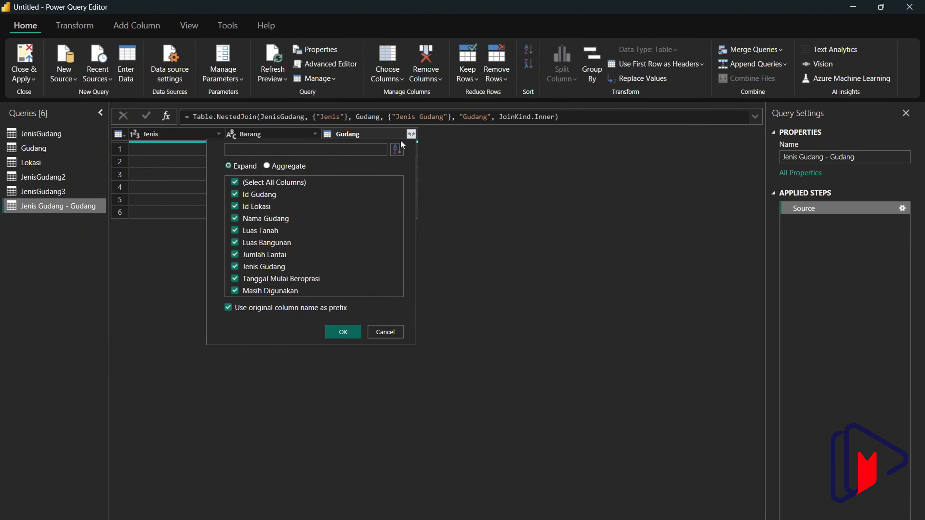
left_click(228, 308)
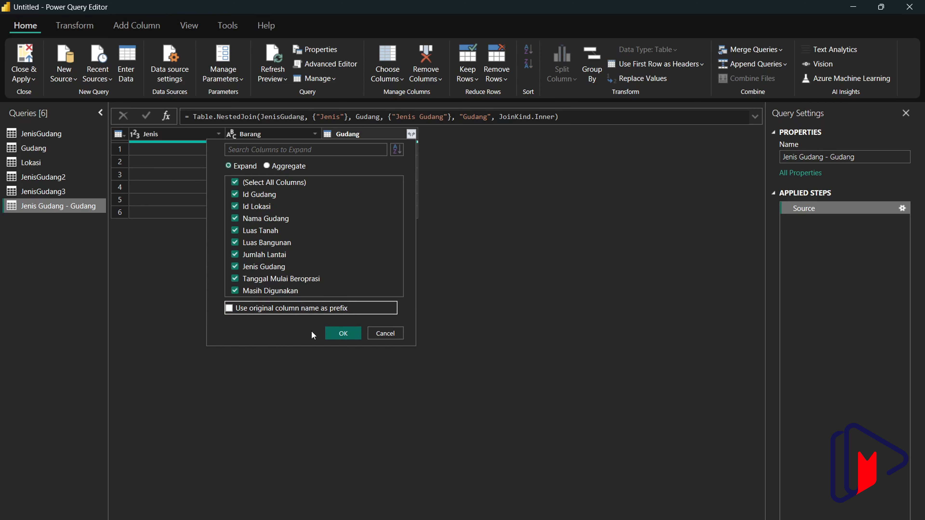
left_click(343, 334)
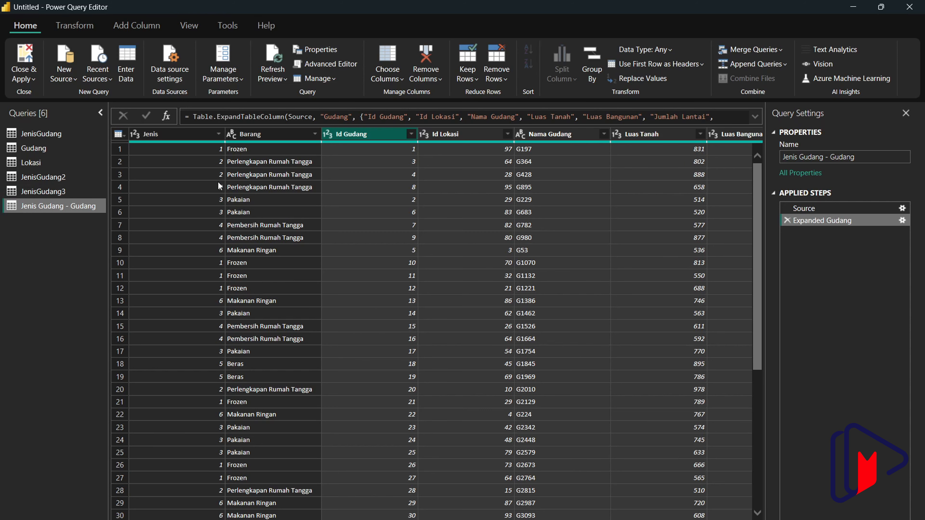
Examine the expanded columns, comparing Jenis and Barang with the Jenis Gudang values in the same rows
scroll(596, 514, "right", 3)
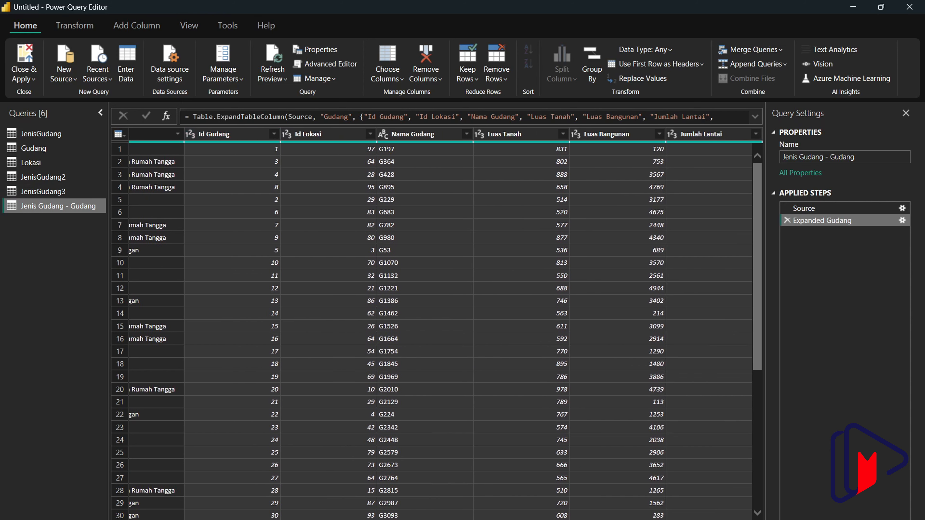
scroll(595, 514, "right", 3)
scroll(595, 514, "right", 2)
scroll(595, 514, "left", 10)
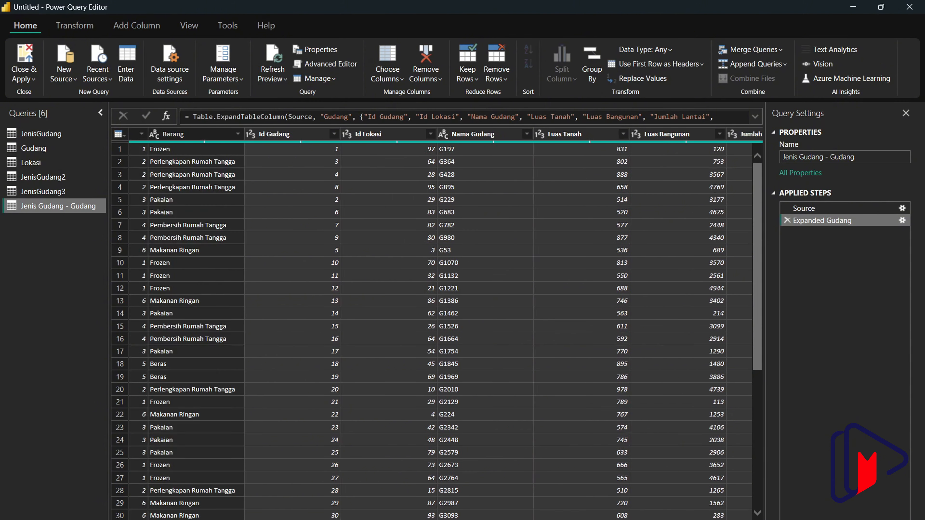
left_click(157, 151)
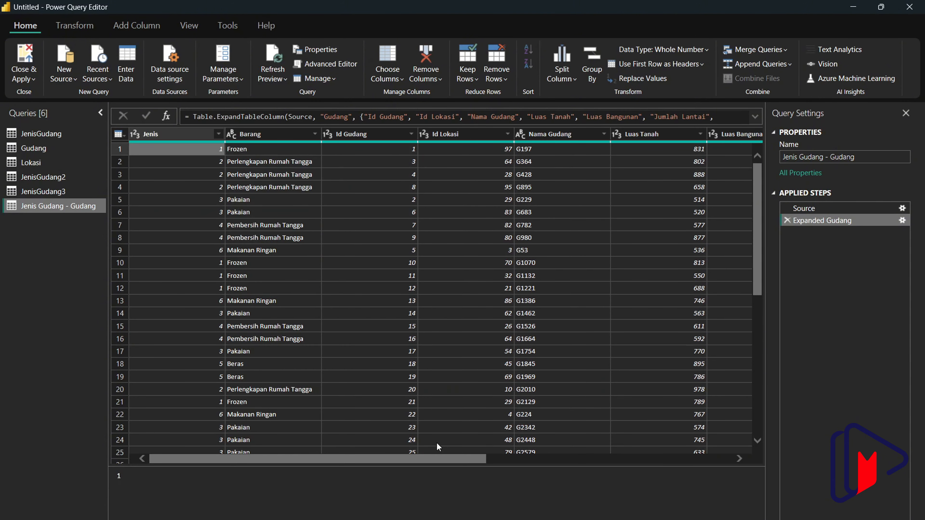
left_click_drag(437, 458, 624, 459)
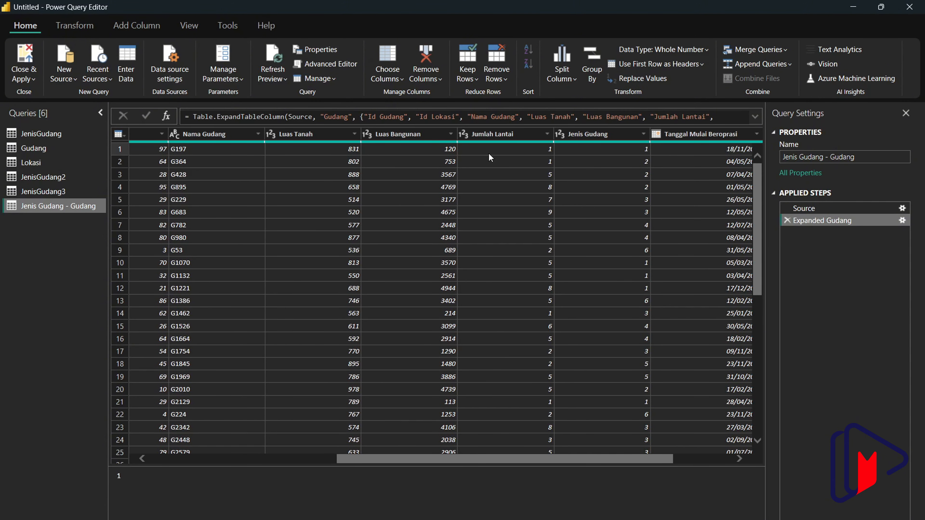
left_click(606, 154)
left_click_drag(611, 460, 250, 462)
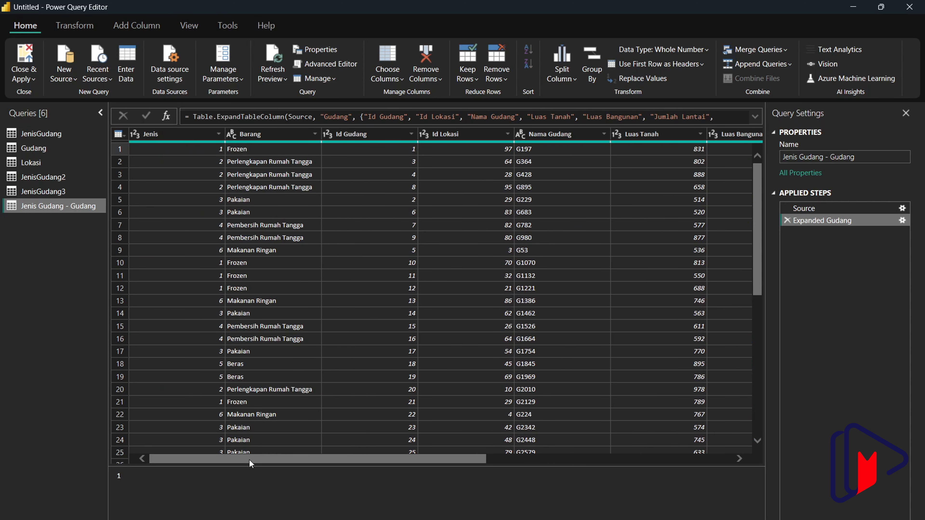
left_click(260, 153)
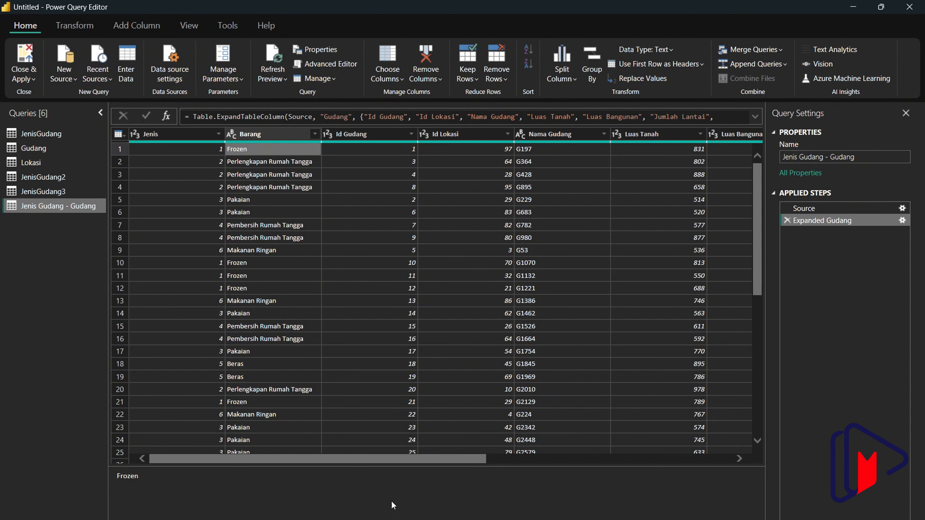
left_click_drag(399, 460, 561, 458)
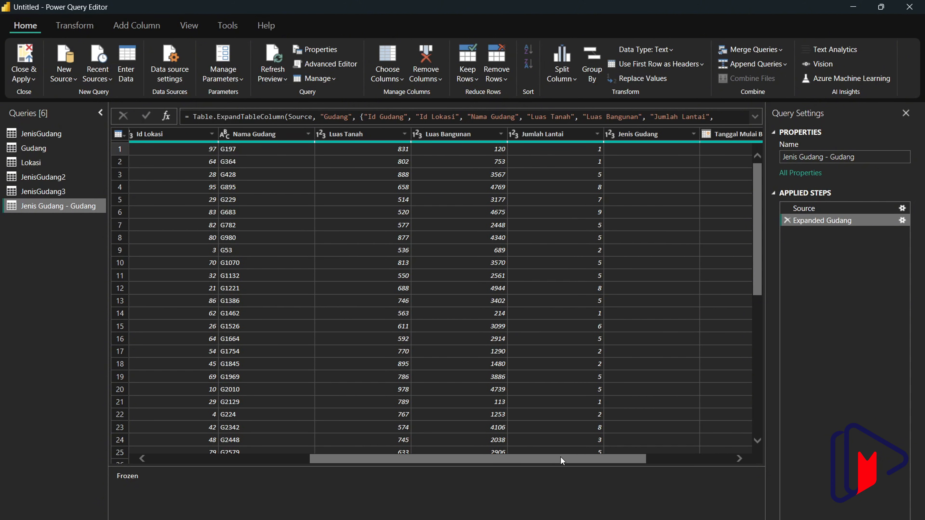
left_click(581, 175)
left_click_drag(343, 460, 181, 462)
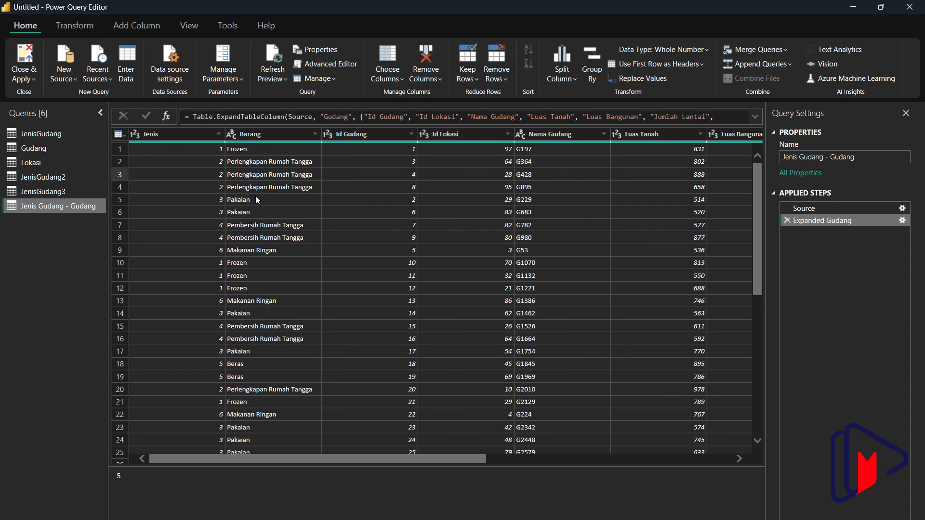
Remove the Jenis column from the Jenis Gudang - Gudang query and review the remaining columns
left_click_drag(301, 459, 517, 462)
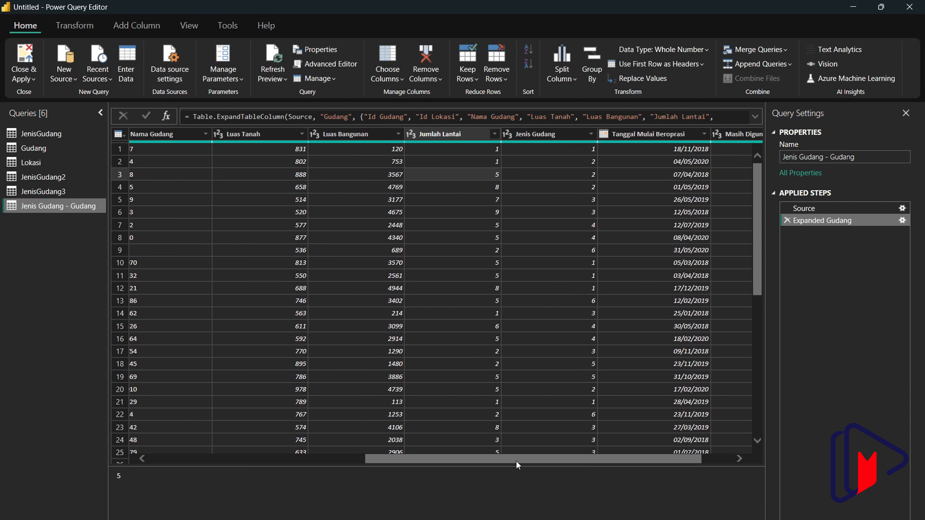
left_click(537, 177)
left_click_drag(524, 459, 217, 454)
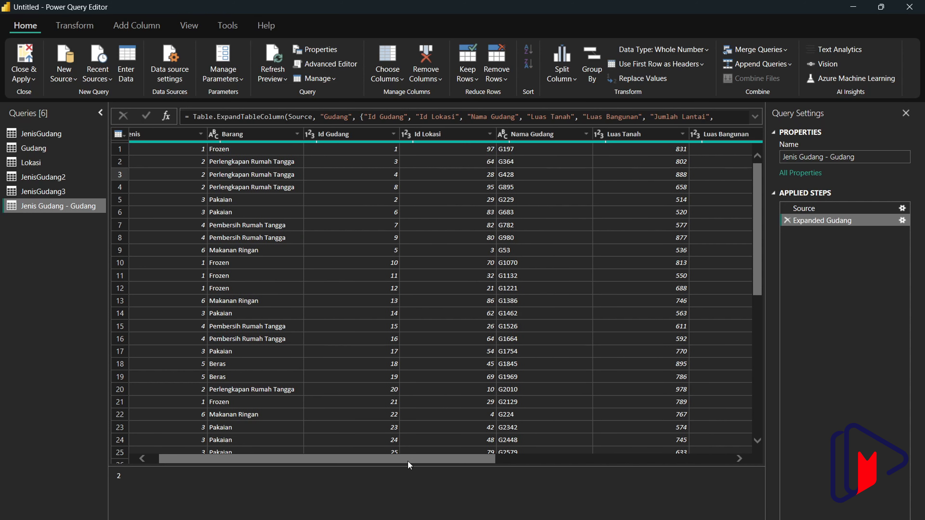
left_click_drag(408, 460, 295, 435)
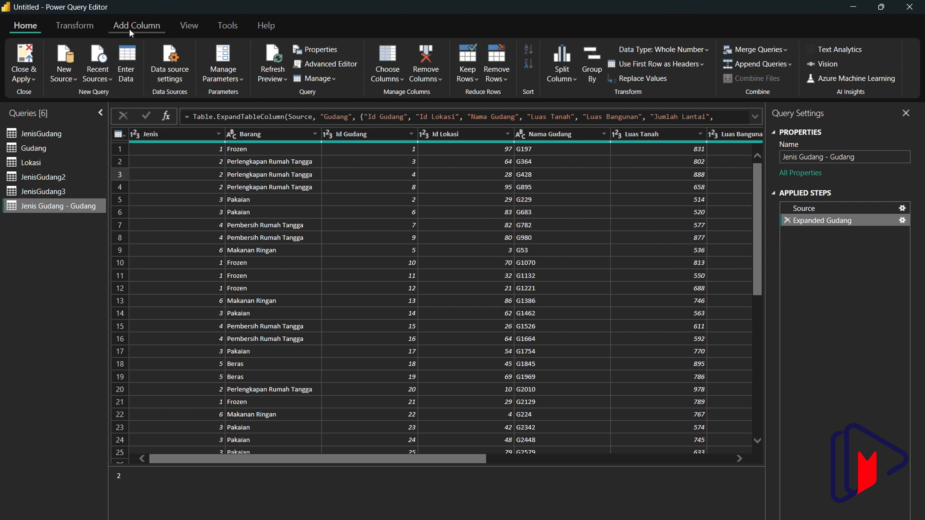
right_click(154, 135)
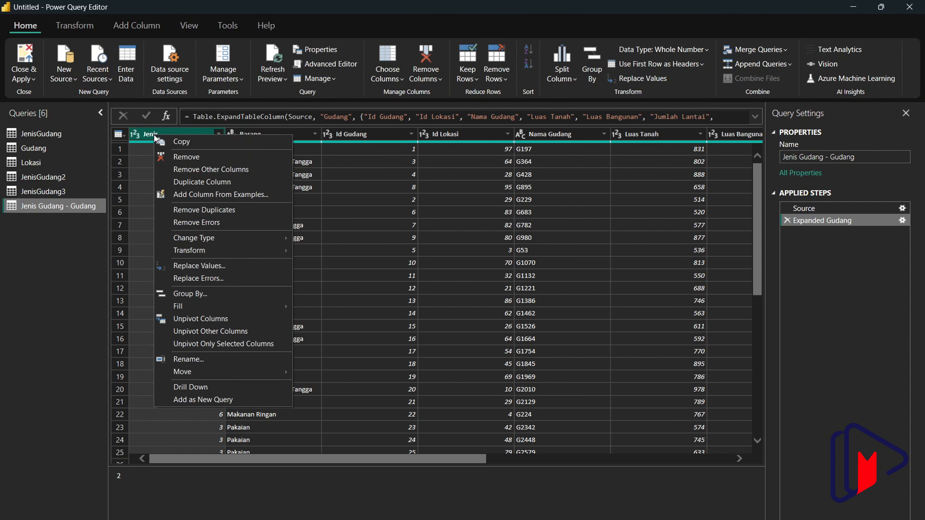
left_click(164, 158)
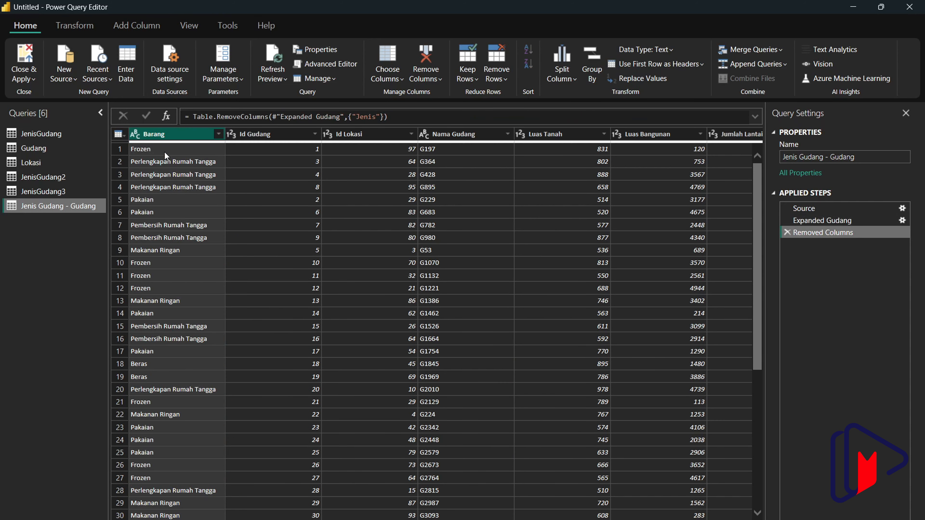
scroll(437, 325, "right", 5)
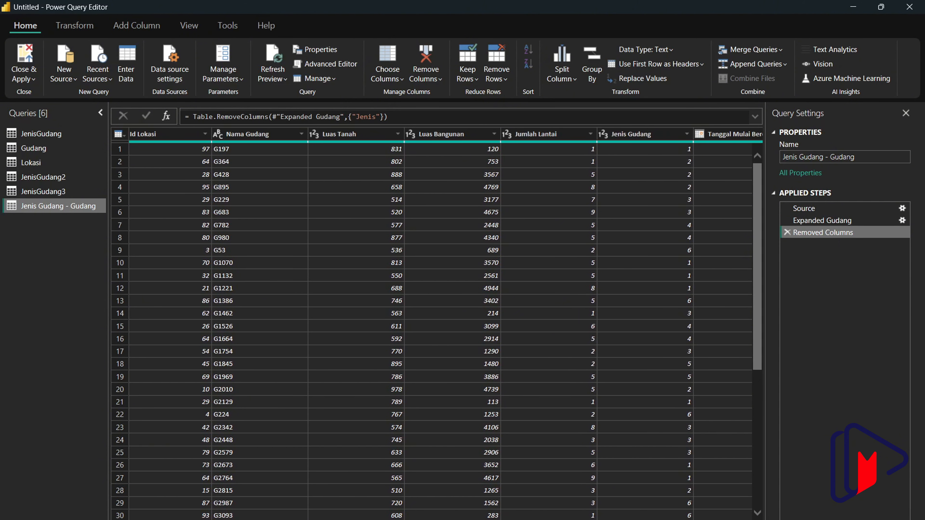
scroll(446, 324, "right", 3)
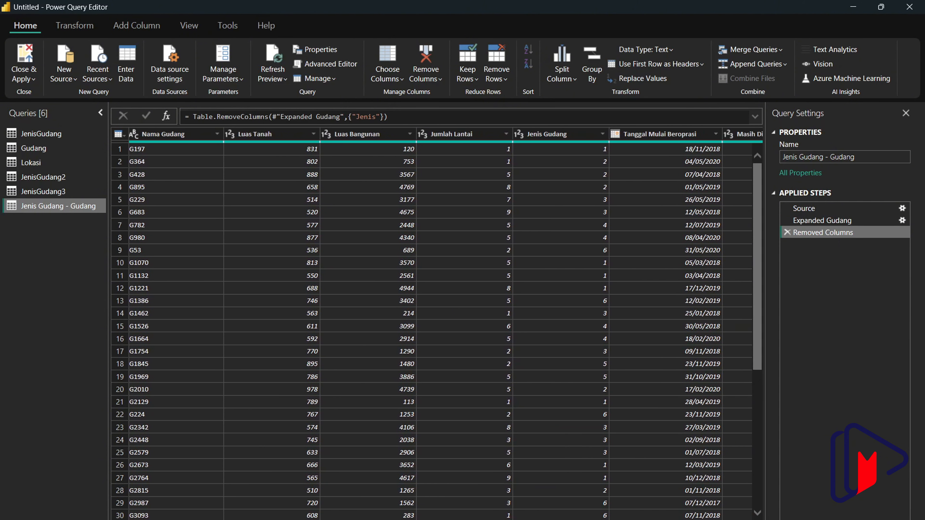
scroll(433, 324, "left", 8)
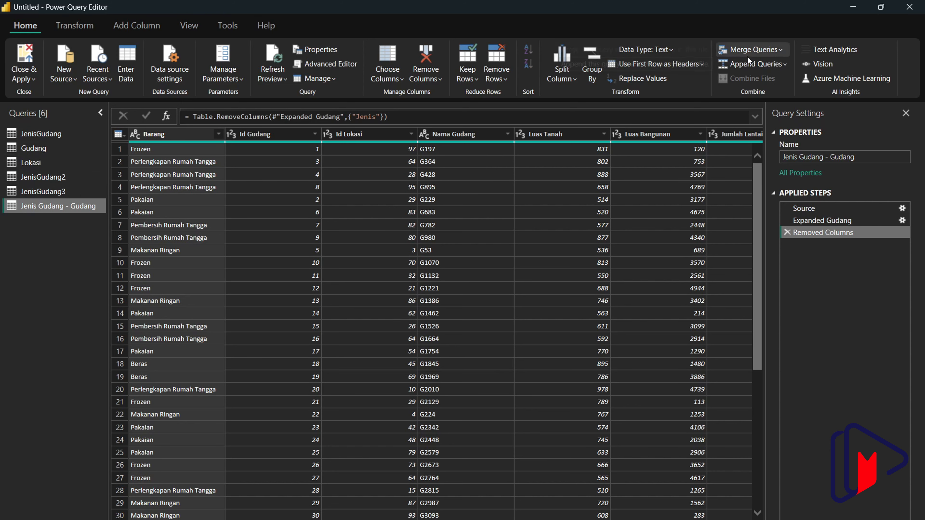
left_click(761, 47)
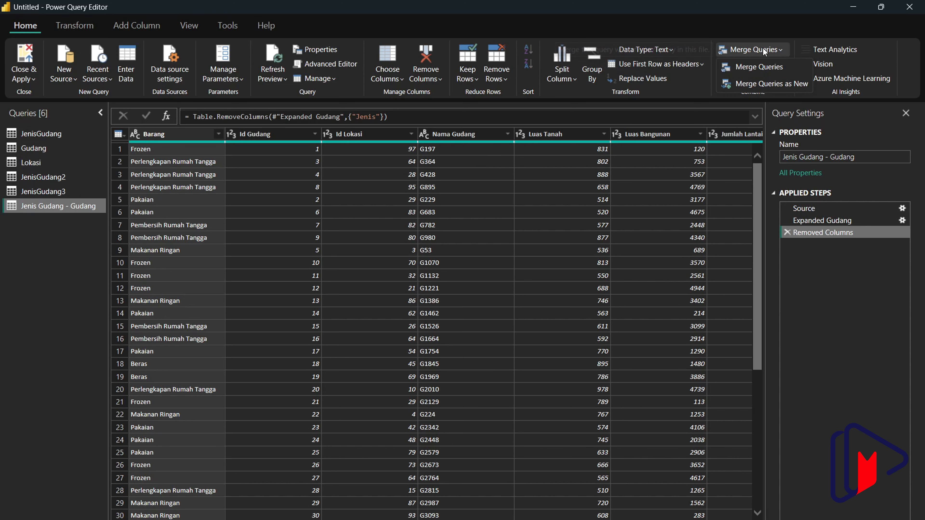
left_click(767, 67)
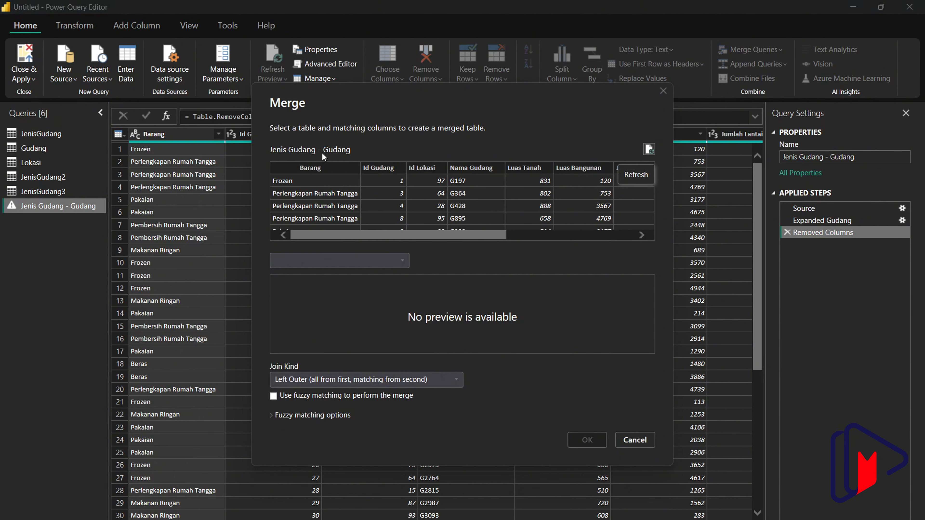
left_click(659, 88)
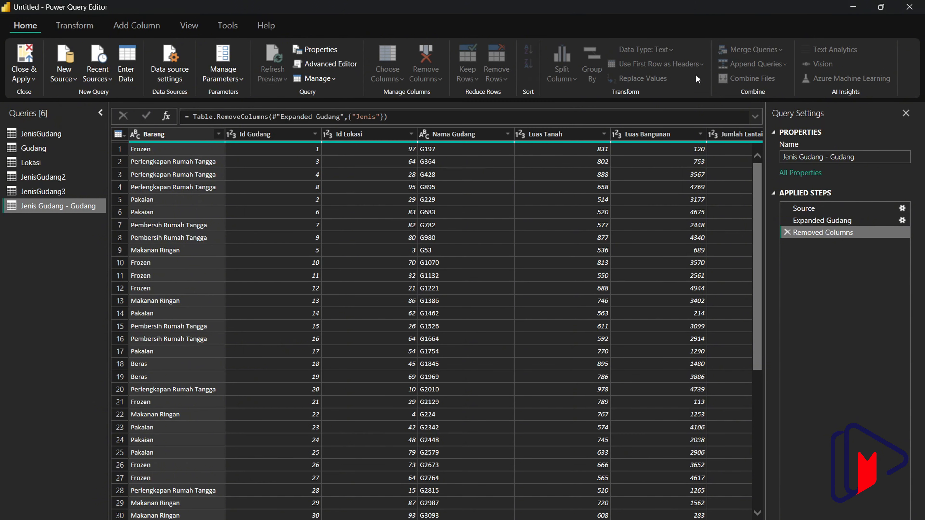
Set up a merge as a new query with Lokasi as the first table and Jenis Gudang - Gudang as the second
left_click(782, 47)
left_click(773, 88)
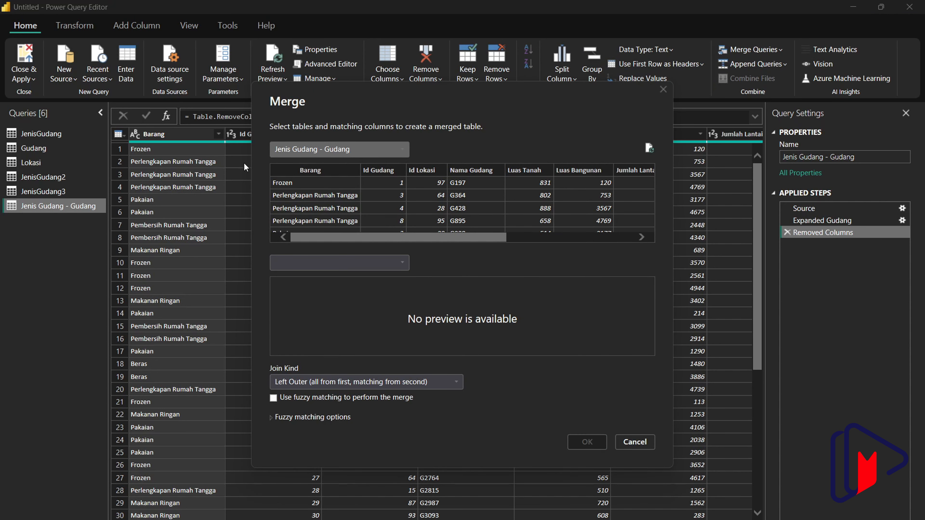
left_click(349, 150)
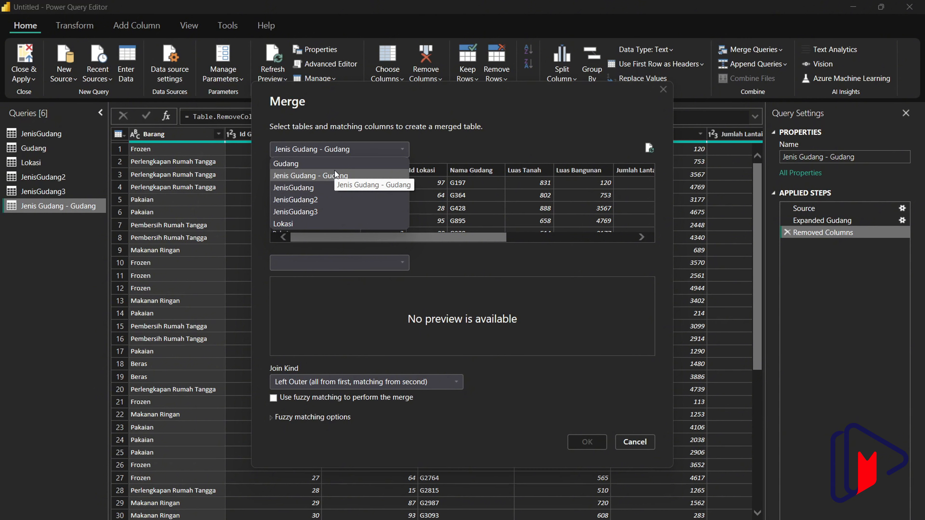
left_click(319, 223)
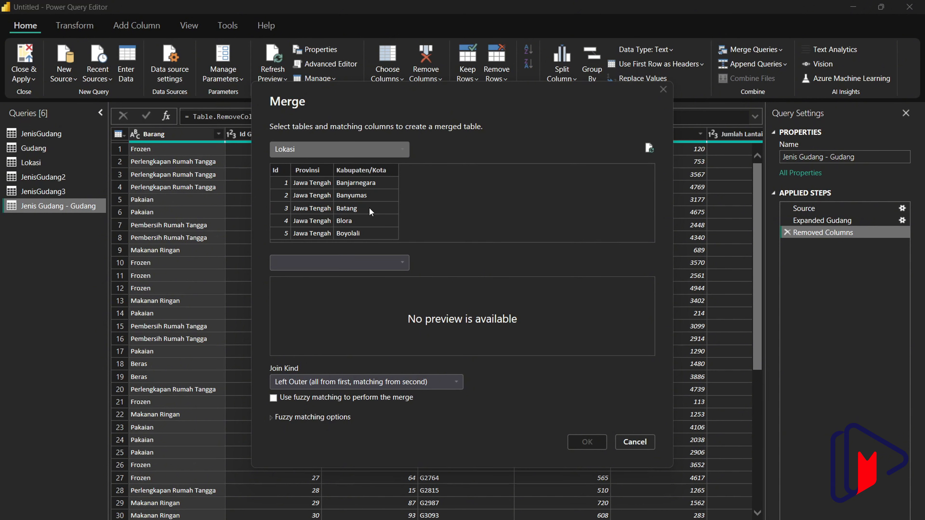
left_click(339, 262)
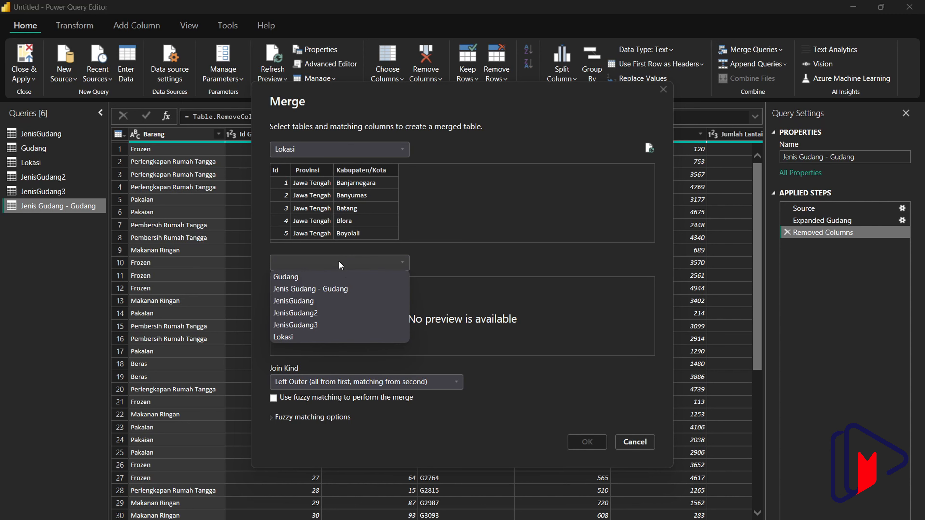
left_click(344, 288)
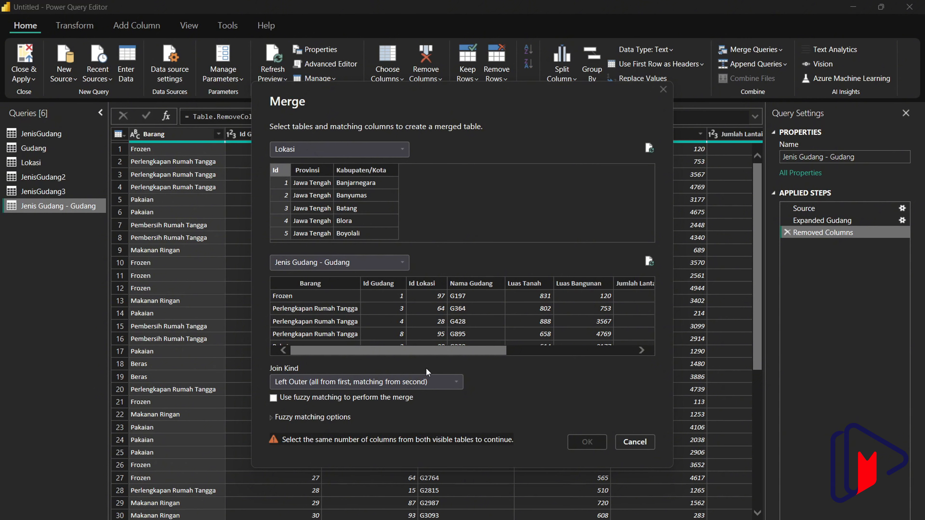
Match Lokasi's Id to Id Lokasi in Jenis Gudang - Gudang and create the merge with an Inner join
mouse_move(417, 350)
left_mouse_down()
mouse_move(500, 352)
mouse_move(427, 350)
left_mouse_up()
left_click(406, 335)
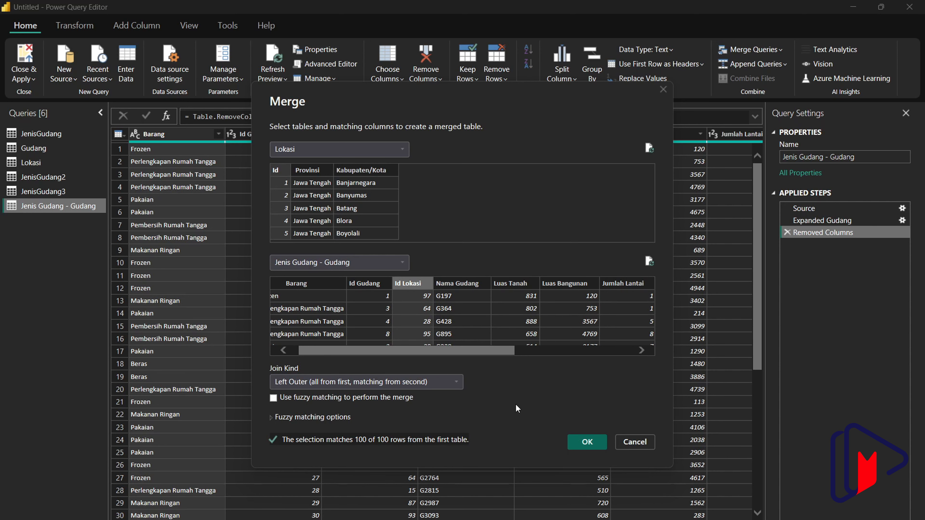
left_click(436, 385)
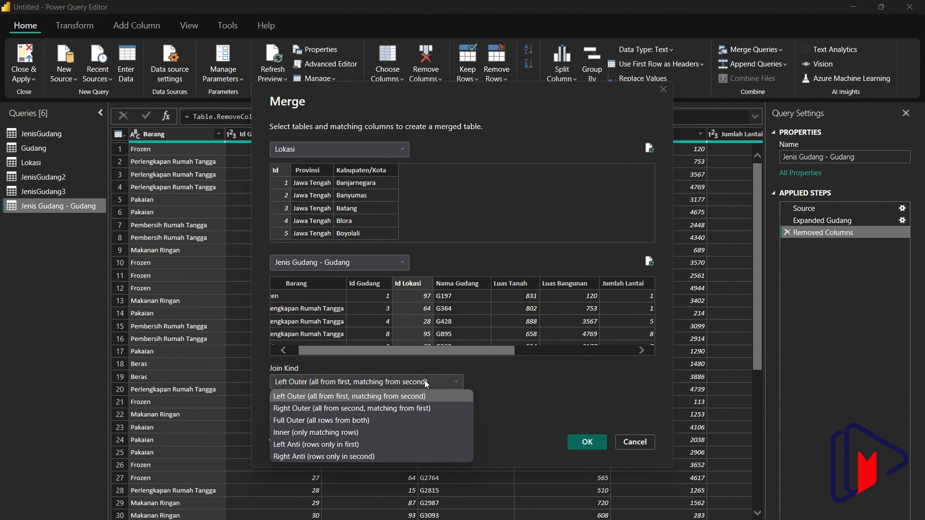
left_click(403, 430)
left_click(598, 445)
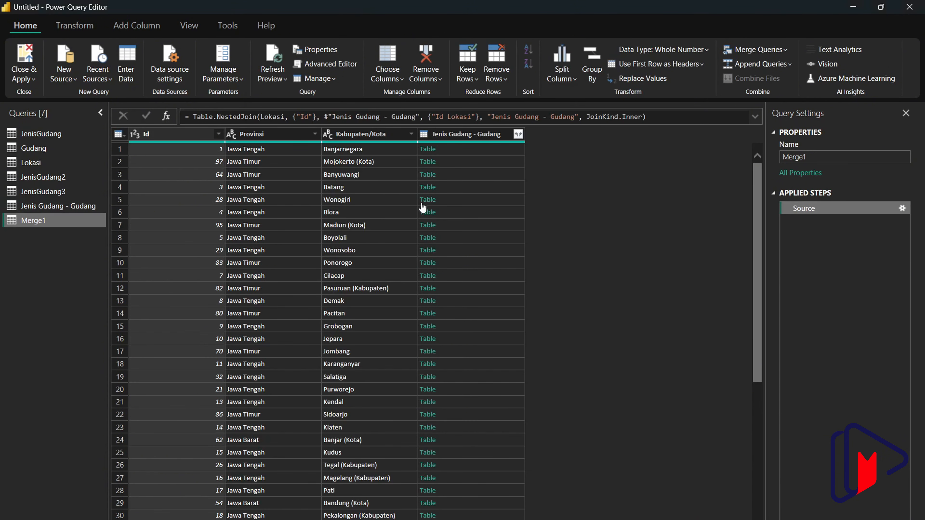
Expand the nested Jenis Gudang - Gudang column into all its columns, without the original column name as prefix
left_click(512, 134)
left_click(519, 134)
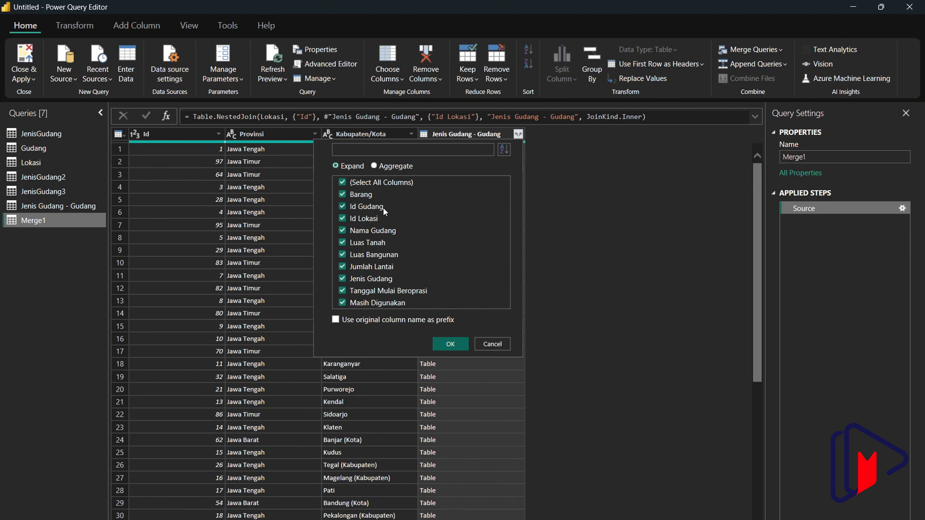
left_click(452, 344)
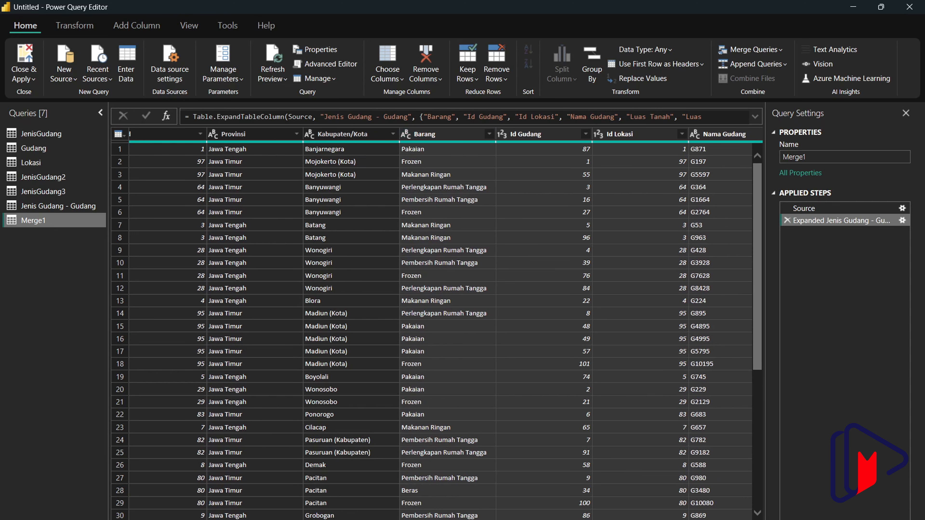
Examine which Barang values belong to each Kabupaten/Kota in the merged rows
scroll(446, 324, "right", 5)
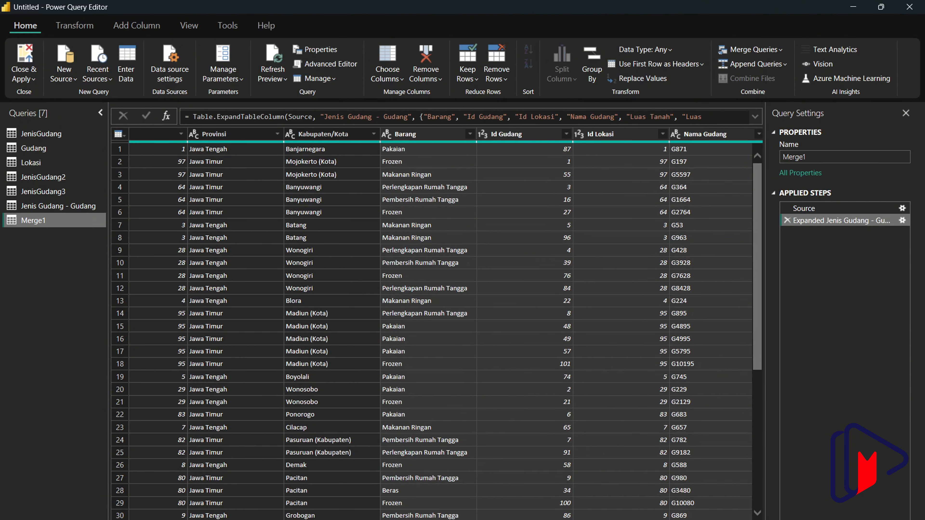
scroll(368, 345, "left", 5)
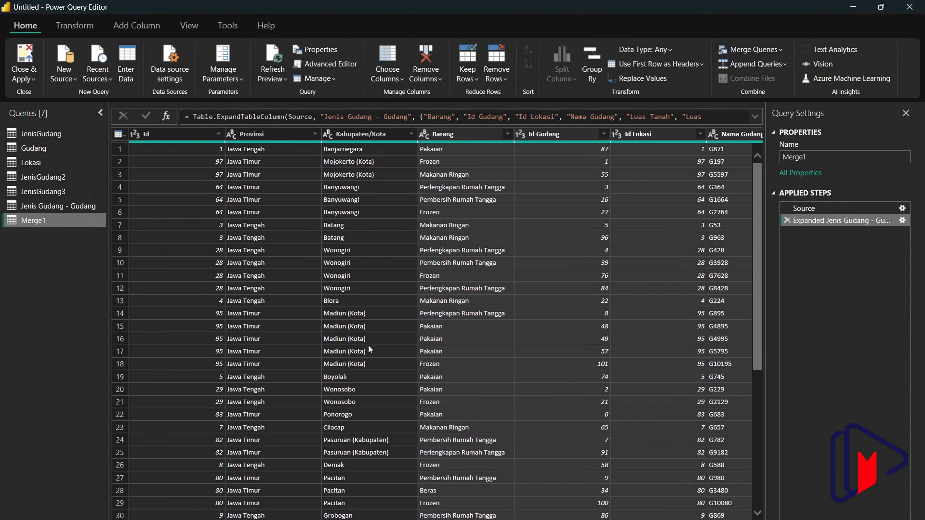
left_click(444, 149)
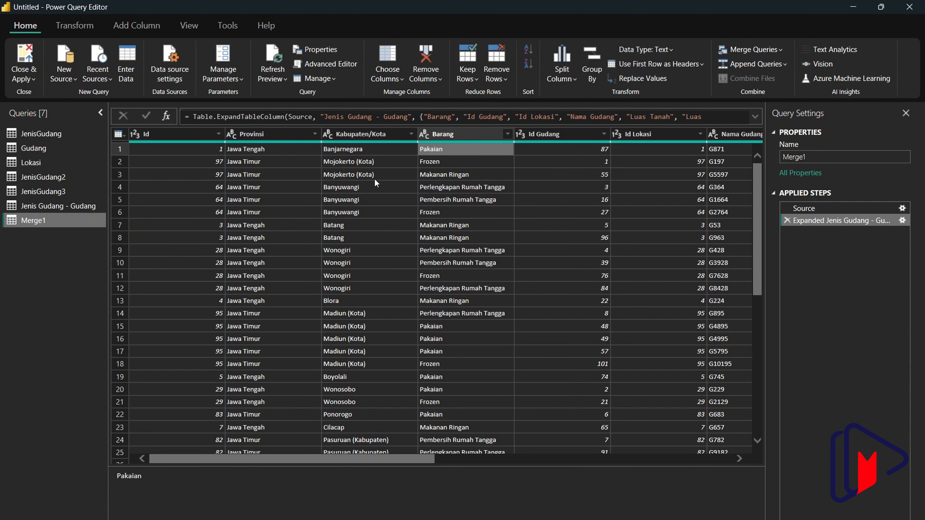
left_click(440, 214)
left_click(363, 214)
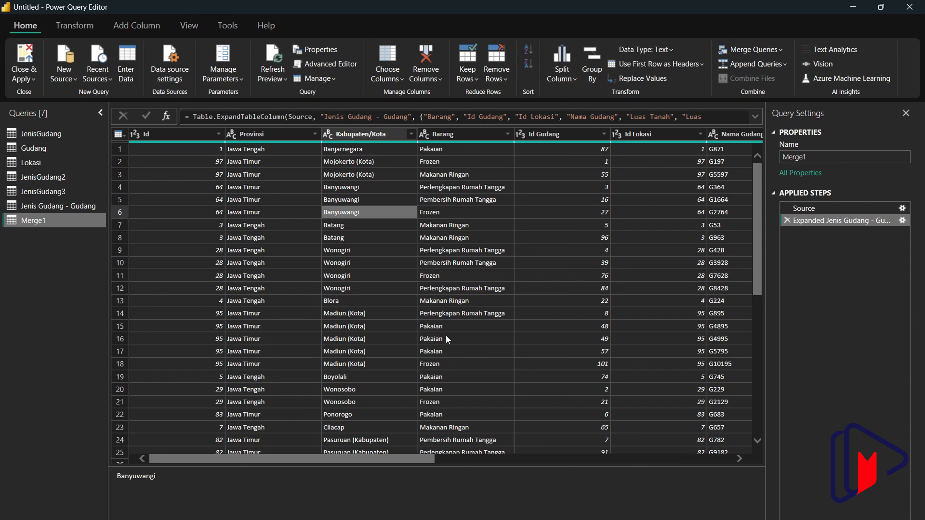
left_click(451, 317)
left_click(368, 316)
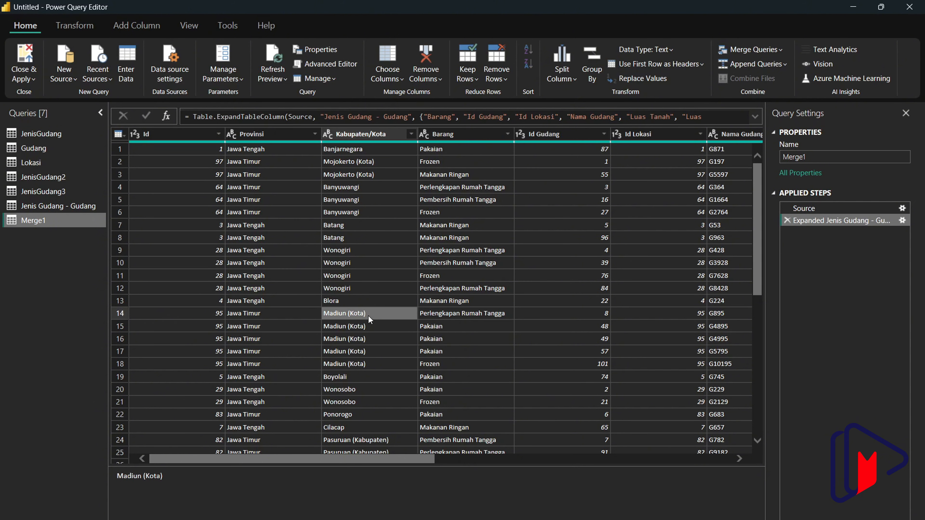
Rename the Merge1 query as "Gudang - Lokasi"
right_click(40, 221)
left_click(93, 273)
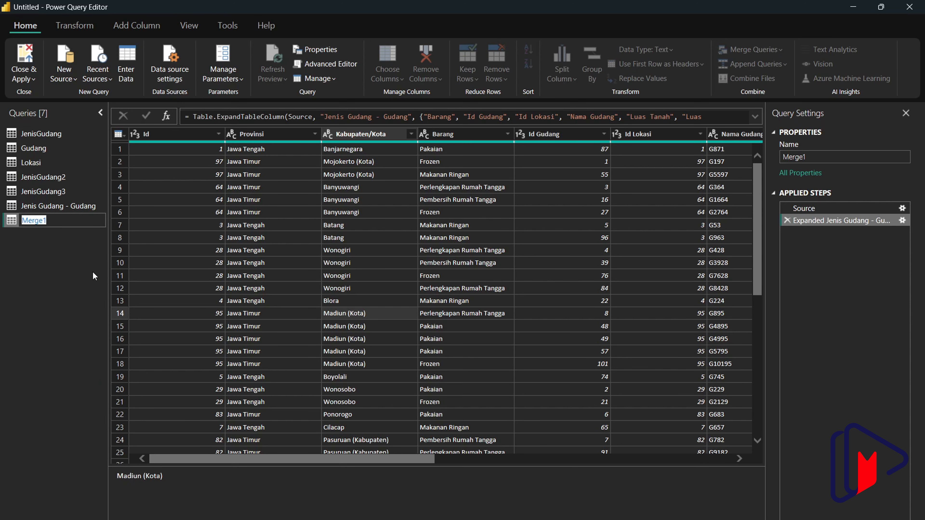
type("Jeni")
key("BackSpace")
key("BackSpace")
key("BackSpace")
key("BackSpace")
type("Gudang - Lokasi")
key("Return")
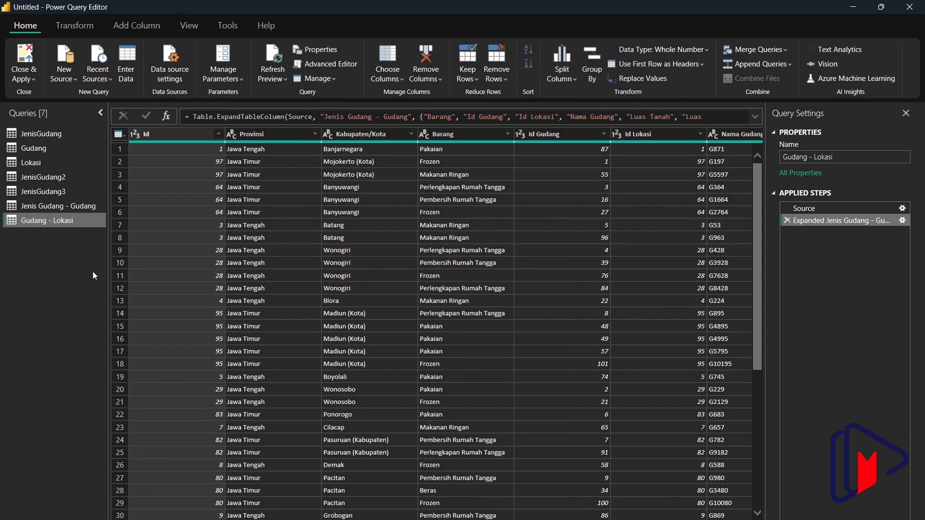
Apply the query changes and close the query editor, then open the pivot workbook from the Power BI folder in File Explorer
left_click(31, 74)
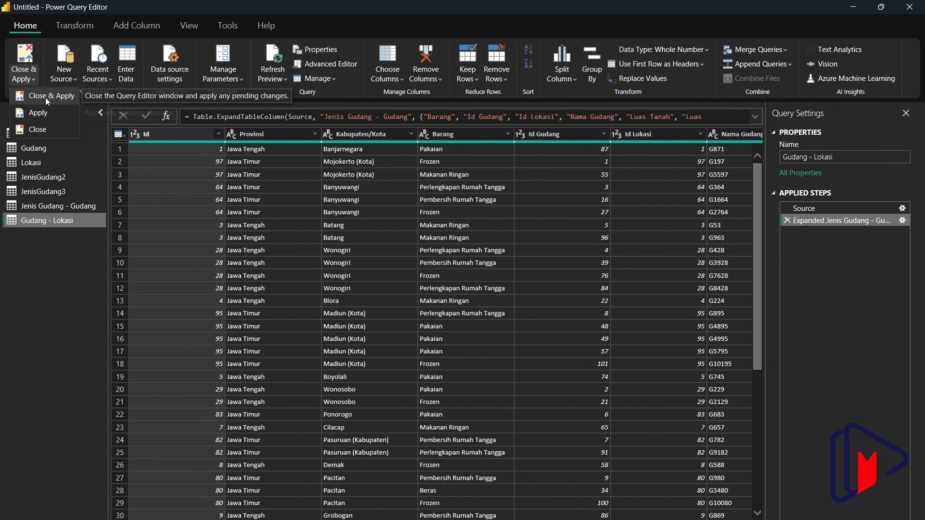
left_click(45, 96)
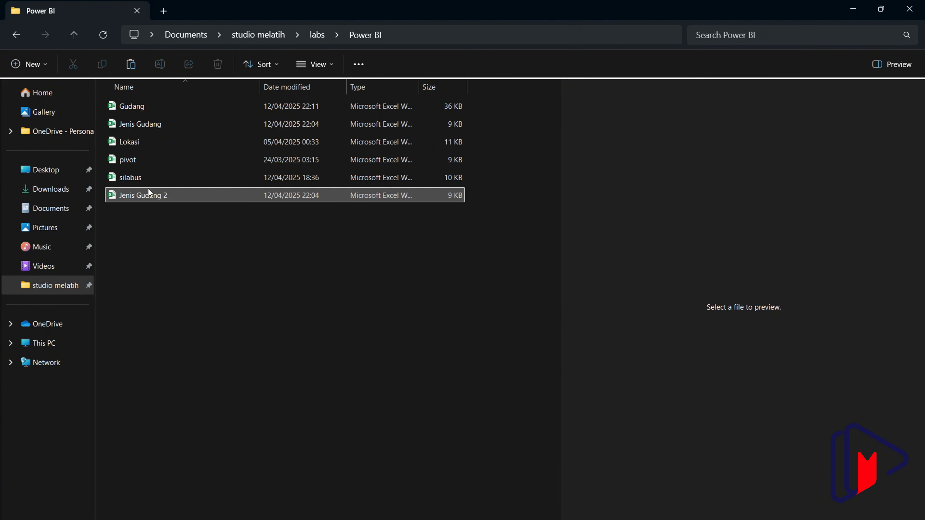
double_click(149, 161)
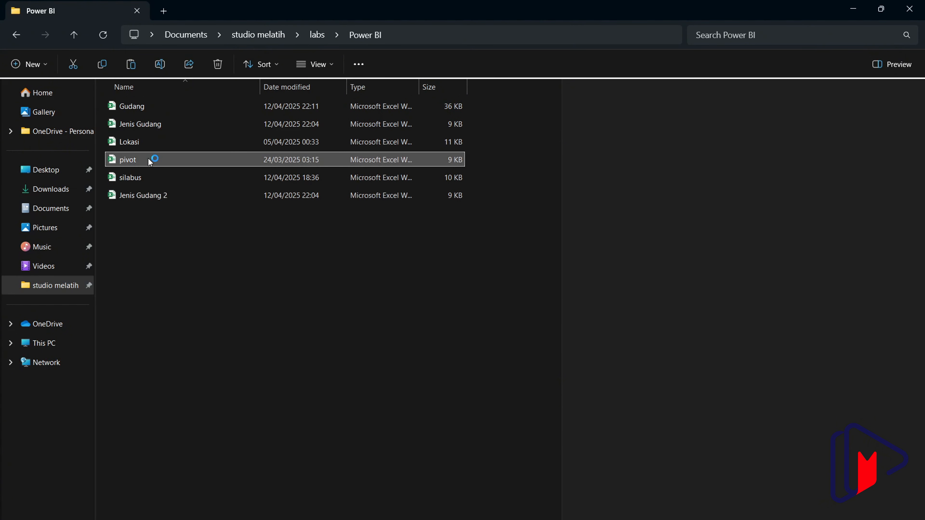
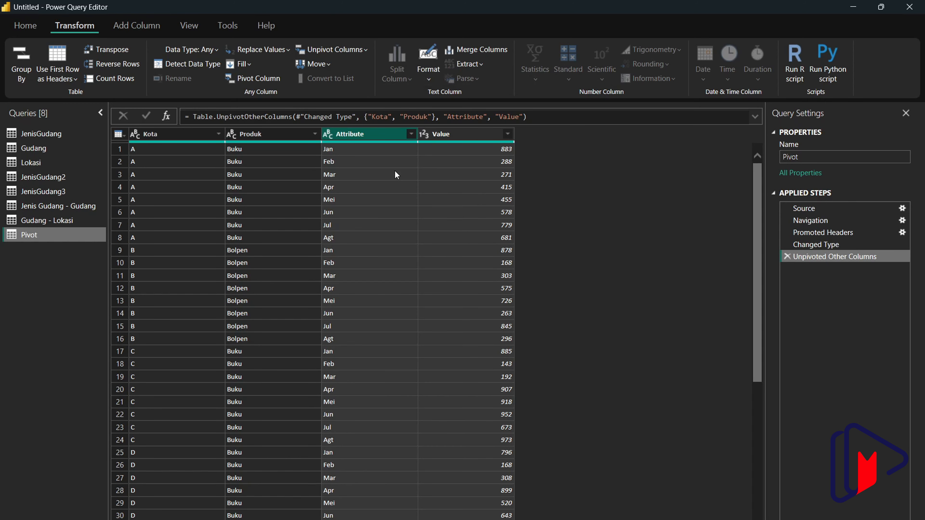
Rename the Attribute column of the Pivot query as "Bulan"
right_click(353, 134)
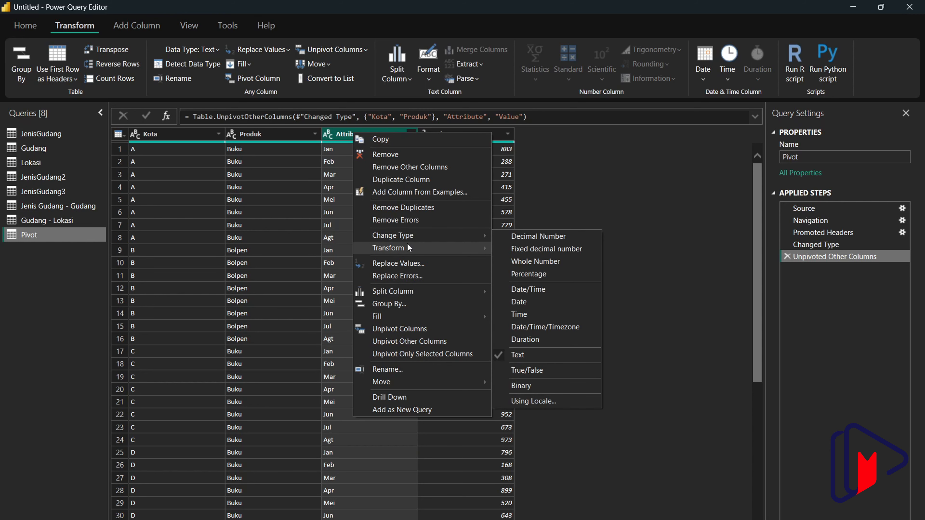
left_click(338, 130)
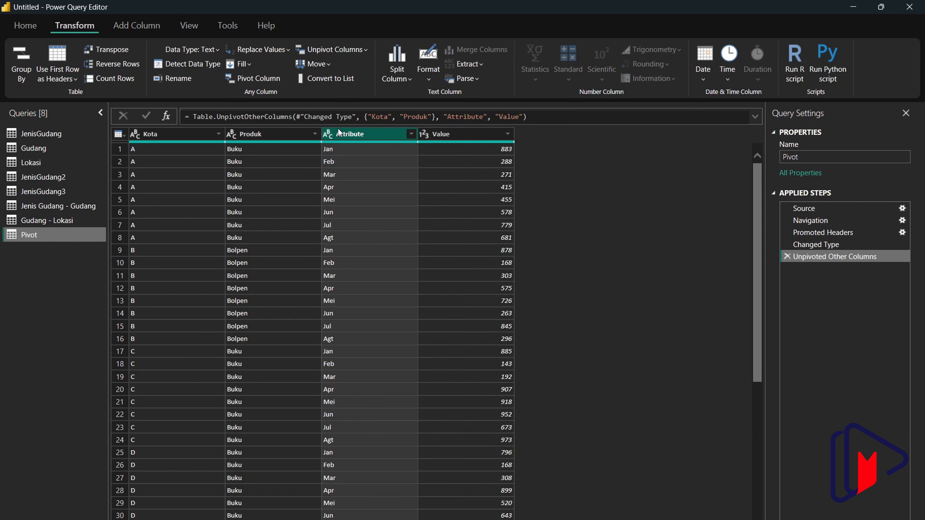
double_click(355, 135)
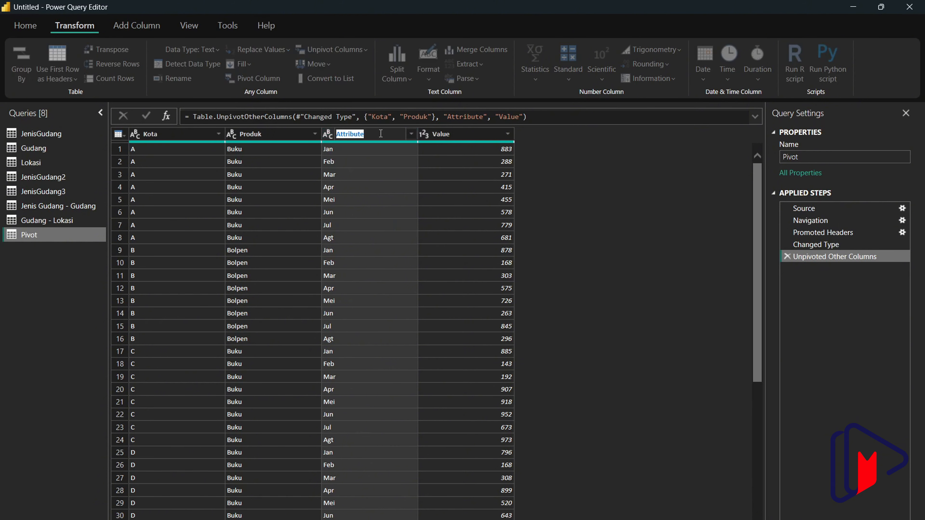
type("Bulan")
Rename the Value column of the Pivot query as "Item Terjual"
double_click(474, 132)
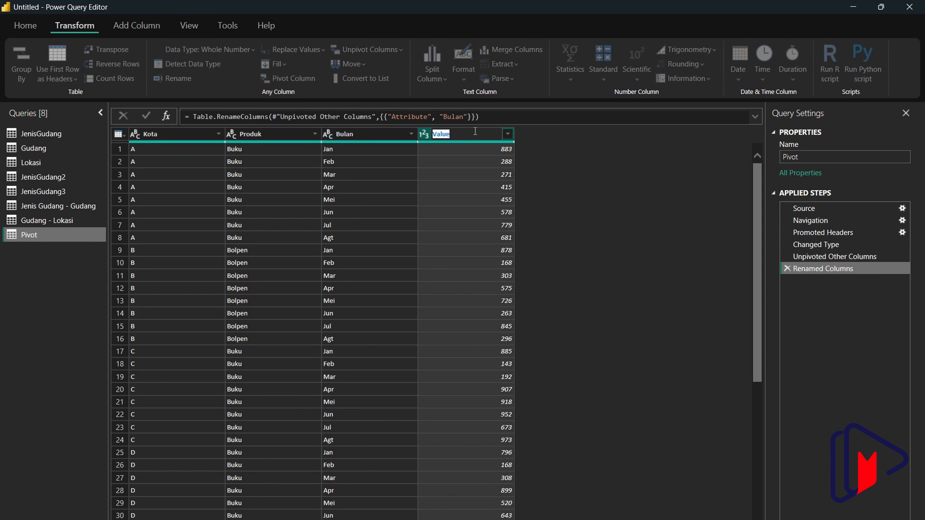
key("BackSpace")
key("Escape")
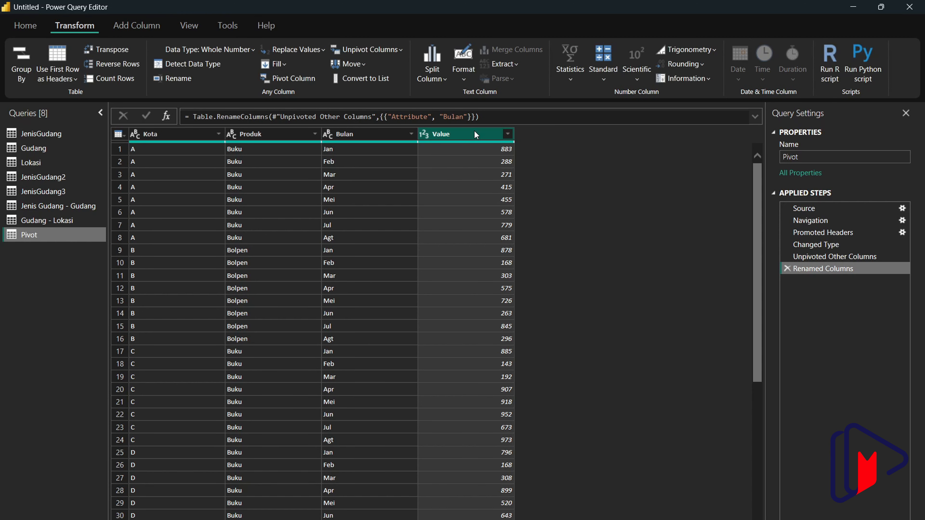
double_click(479, 134)
type("Item ")
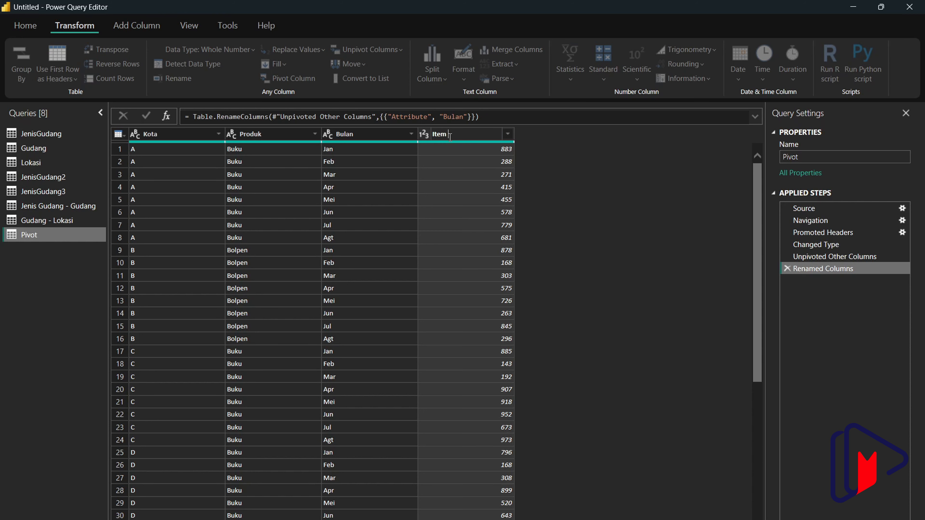
type("Terjuja")
key("BackSpace")
key("BackSpace")
type("al")
key("Return")
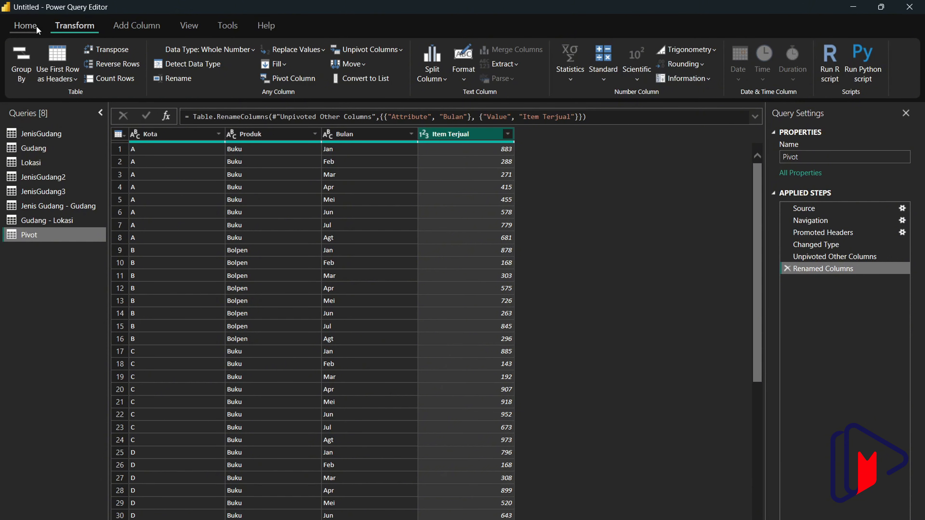
Apply the query changes, close the query editor, and display the loaded Pivot table
left_click(26, 24)
left_click(24, 83)
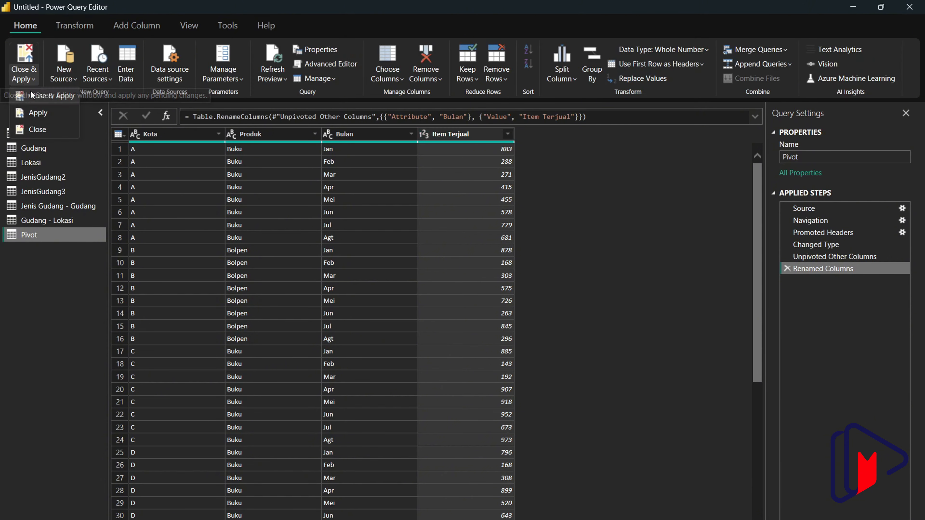
left_click(42, 97)
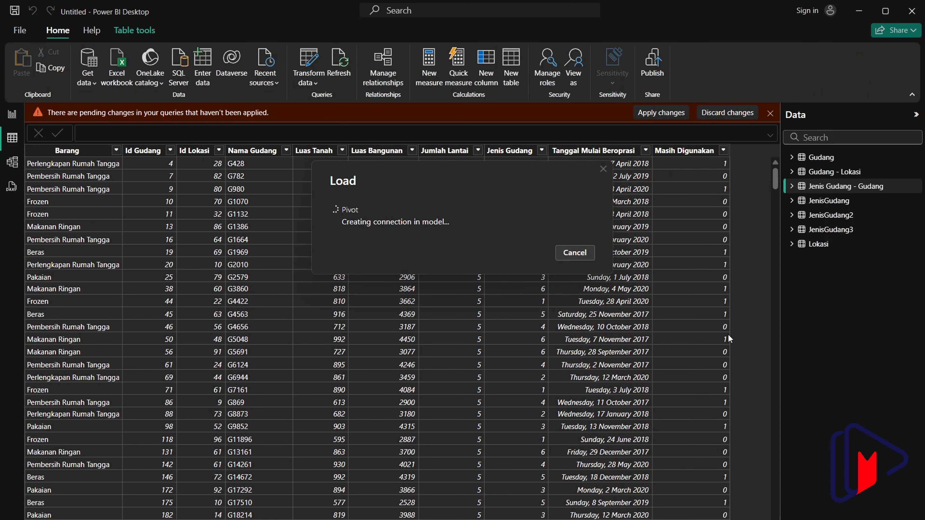
left_click(813, 259)
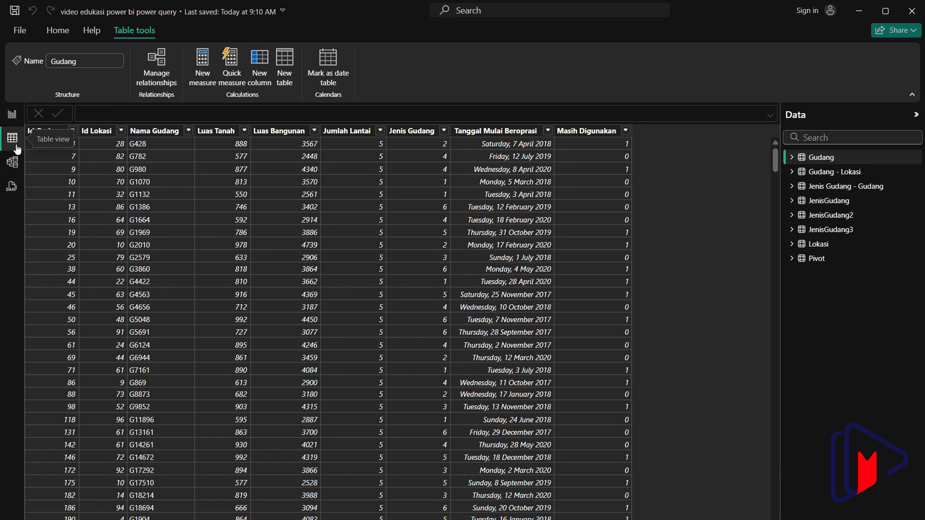
In the model diagram, reposition the JenisGudang2 and Jenis Gudang - Gudang cards and select the relationship between them
left_click(12, 163)
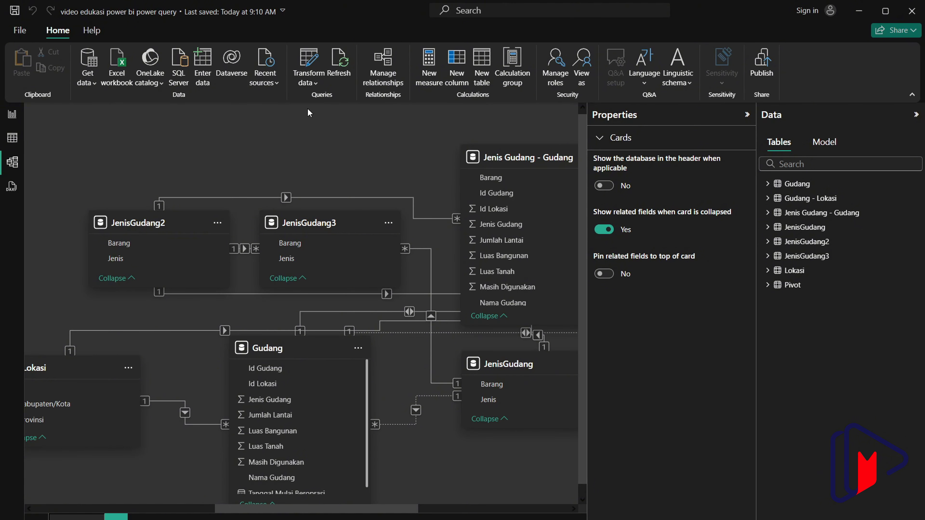
left_click_drag(172, 214, 146, 151)
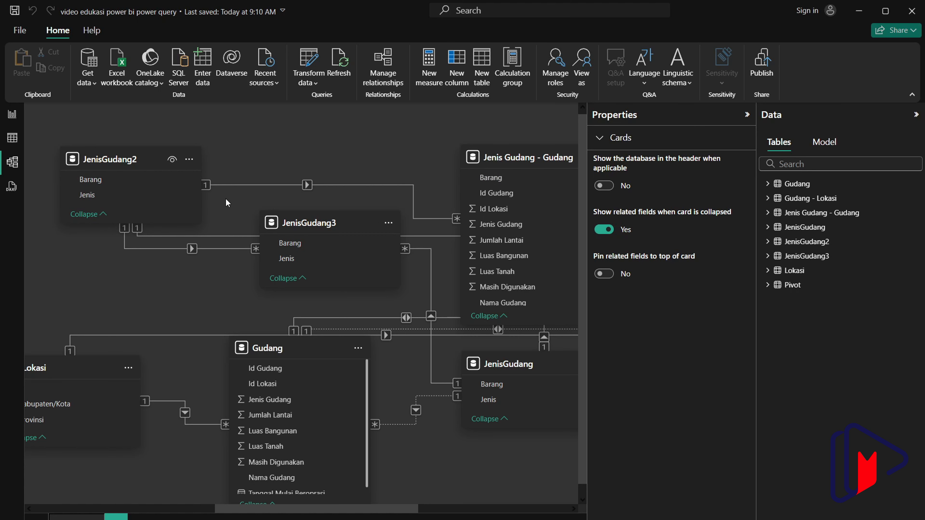
left_click(238, 185)
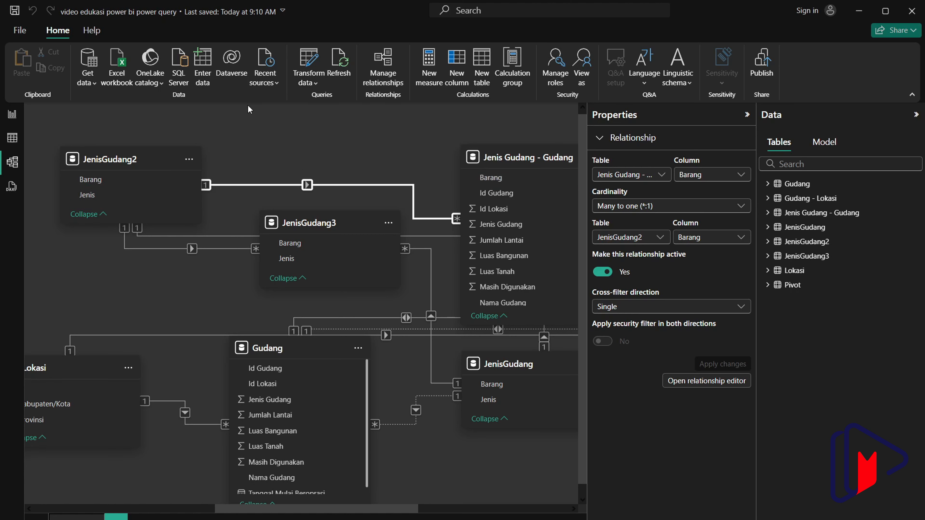
mouse_move(142, 158)
left_mouse_down()
mouse_move(119, 132)
mouse_move(142, 141)
left_mouse_up()
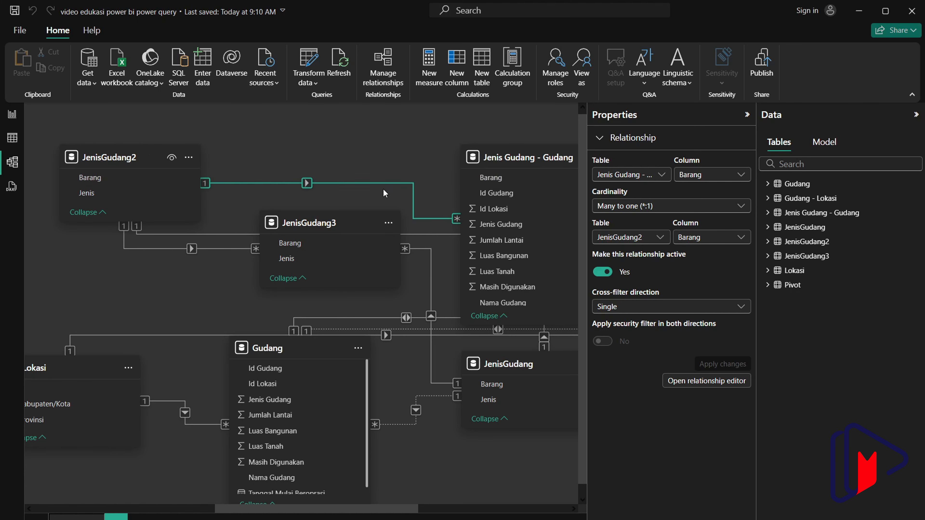
left_click_drag(531, 165, 510, 163)
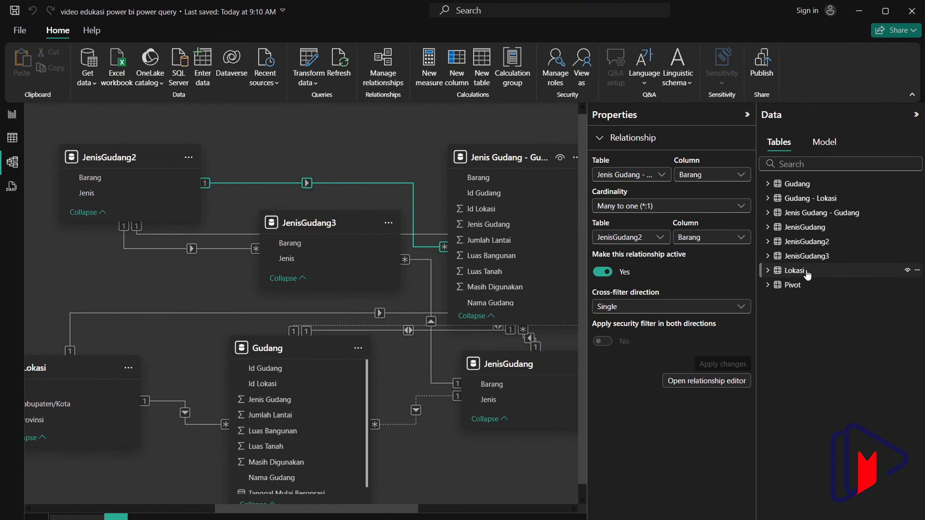
Close the current report and start a new Power BI Desktop session
left_click(922, 5)
left_click(460, 309)
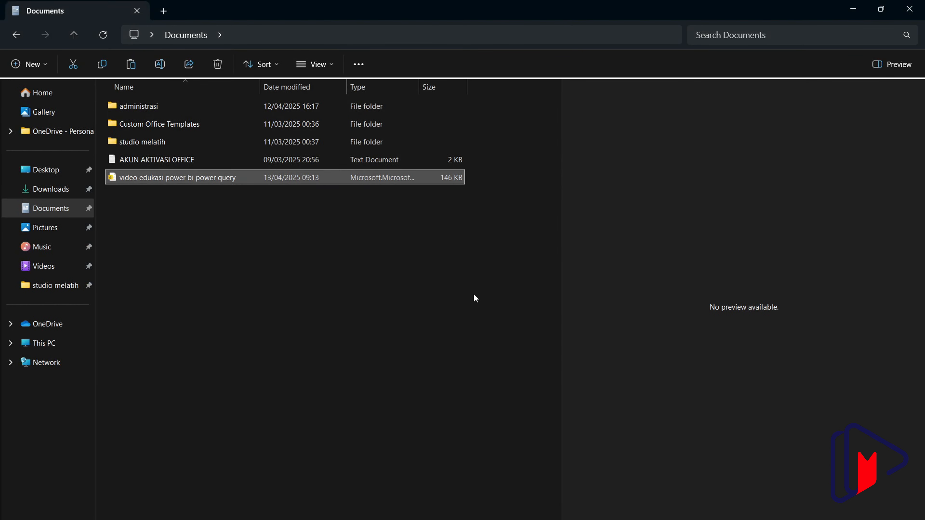
key("super")
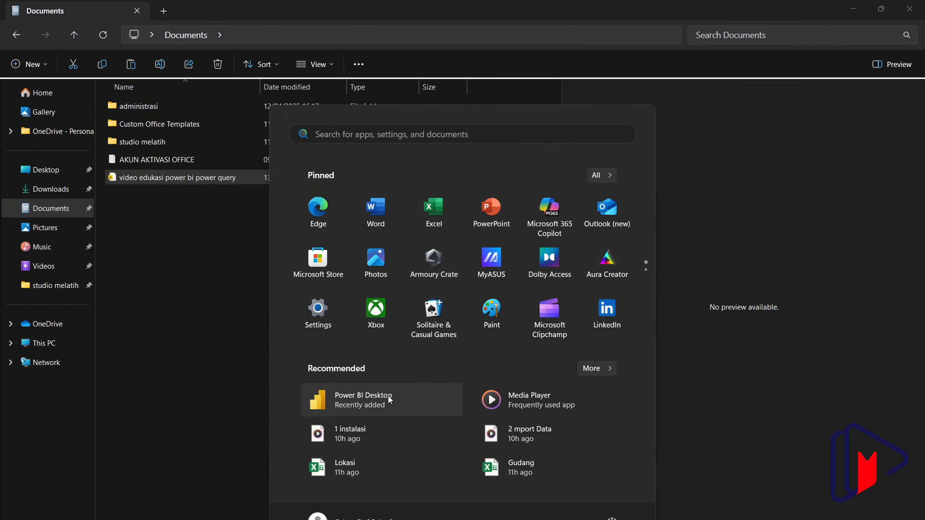
left_click(388, 398)
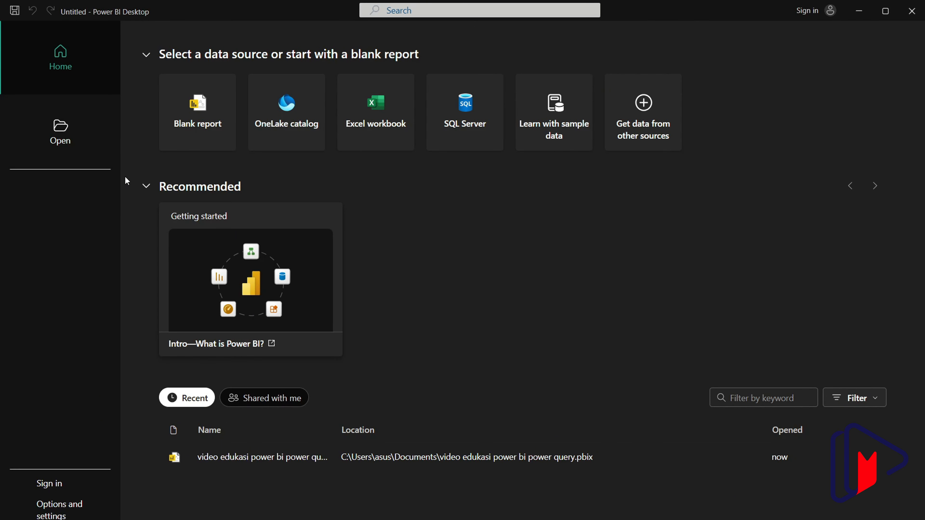
Load Sheet1 from the Lokasi Excel workbook in the Power BI folder into the new report
left_click(643, 114)
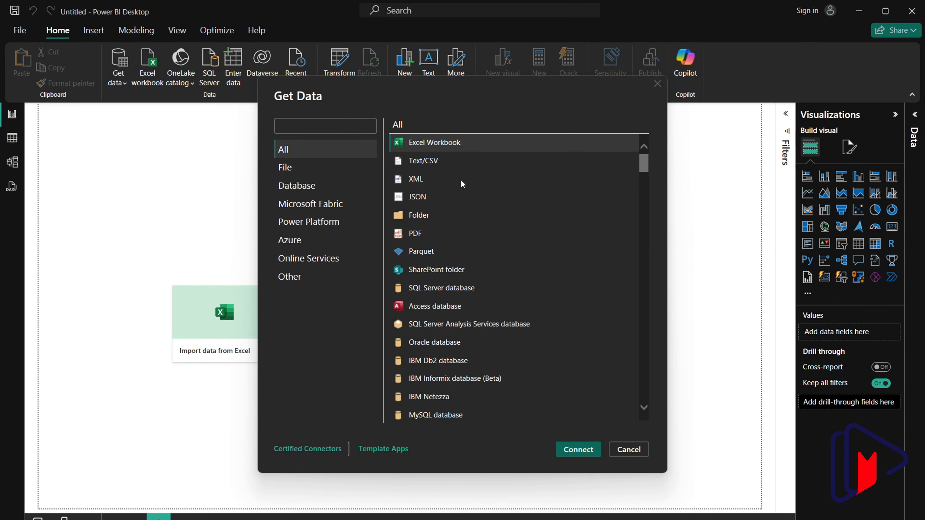
left_click(409, 142)
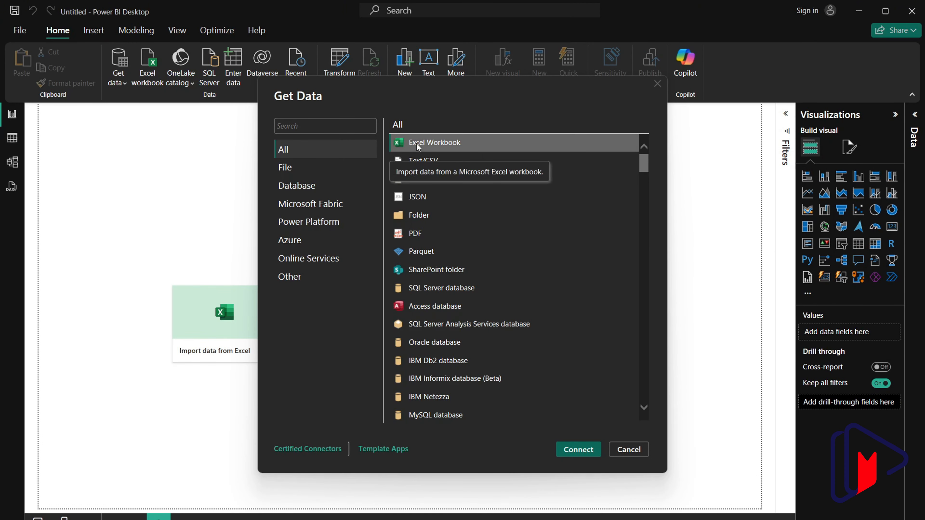
left_click(576, 451)
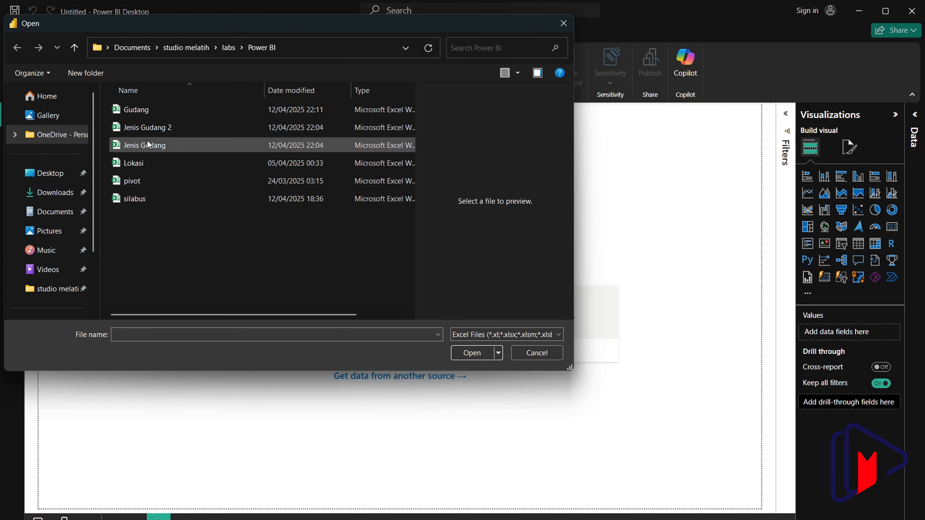
left_click(161, 167)
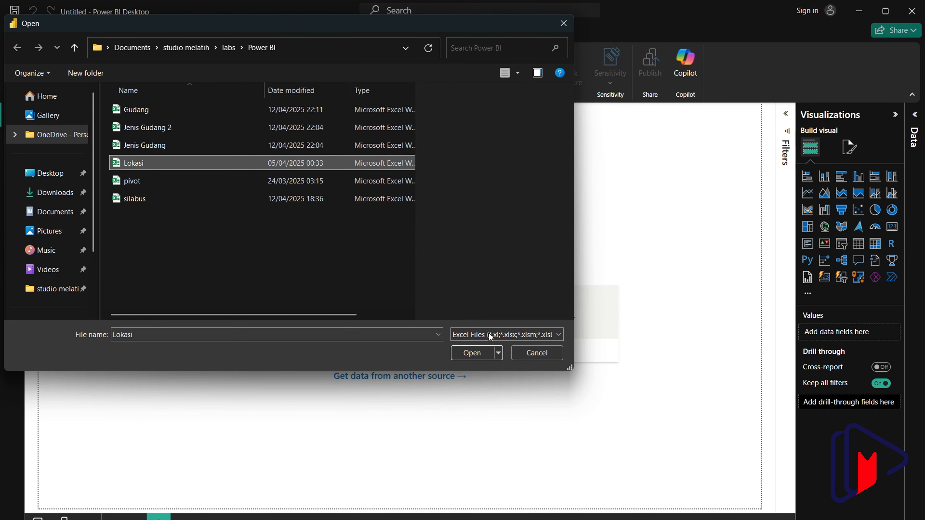
left_click(475, 353)
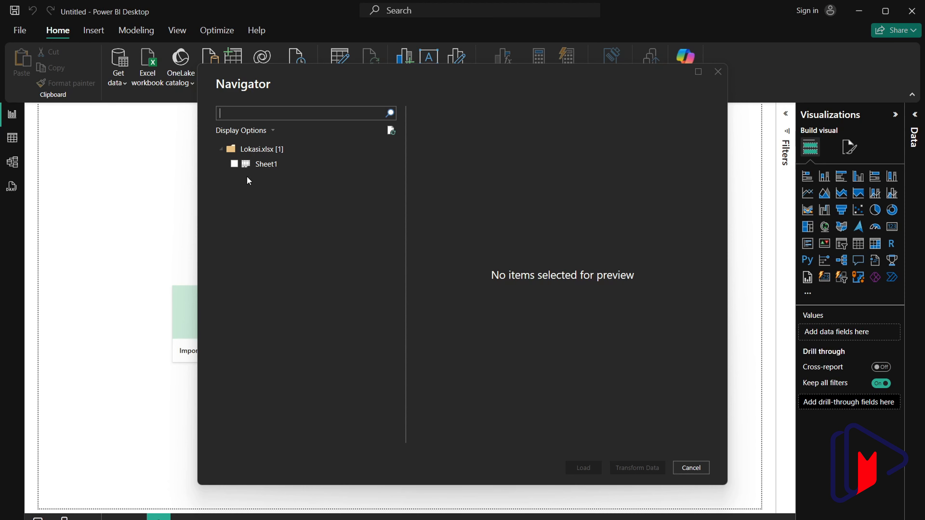
left_click(221, 163)
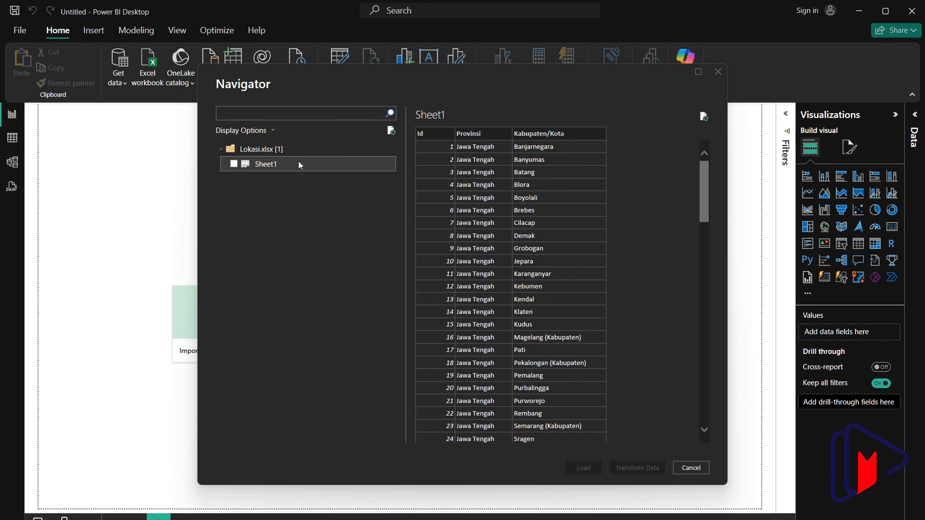
left_click(234, 164)
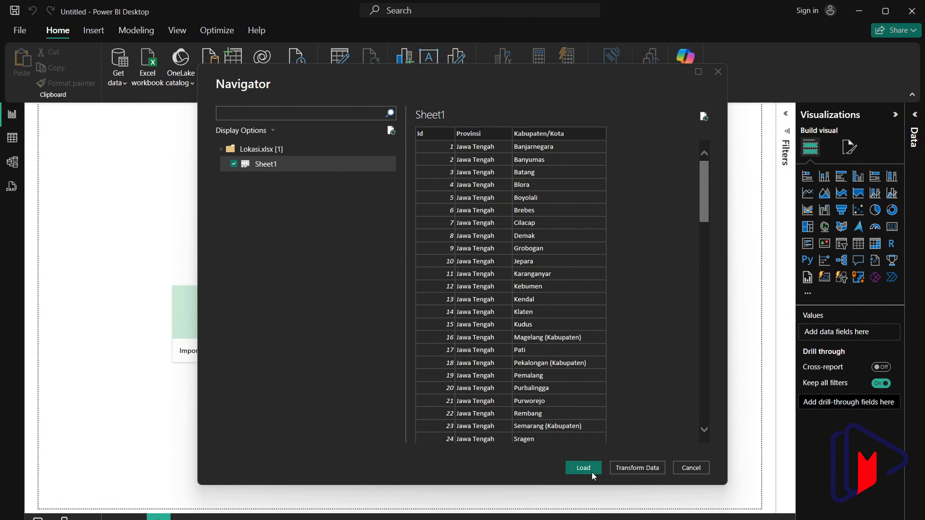
left_click(583, 468)
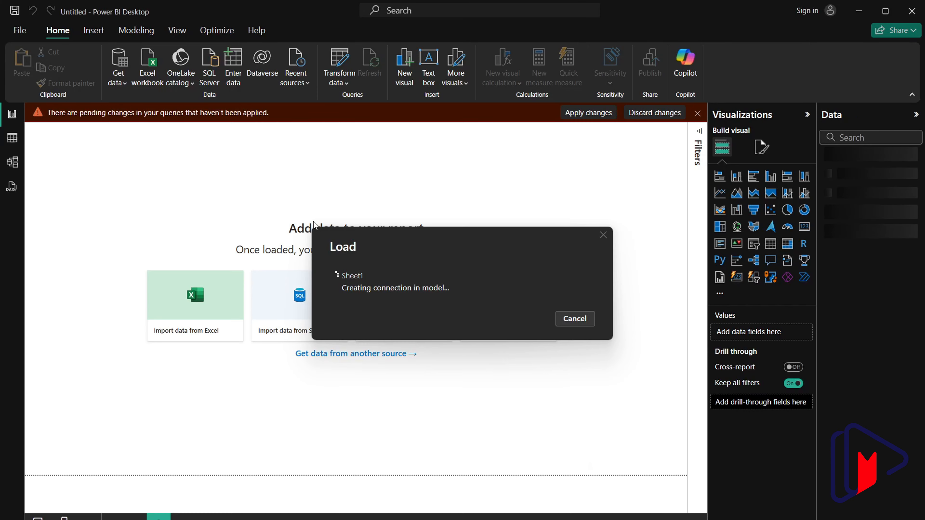
Load Sheet1 from the Gudang Excel workbook into the report
left_click(115, 83)
left_click(135, 118)
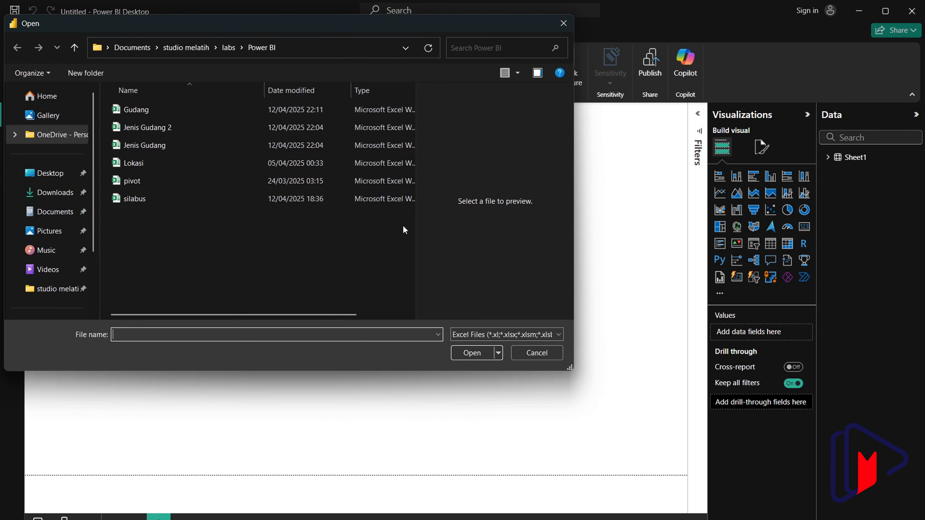
left_click(188, 116)
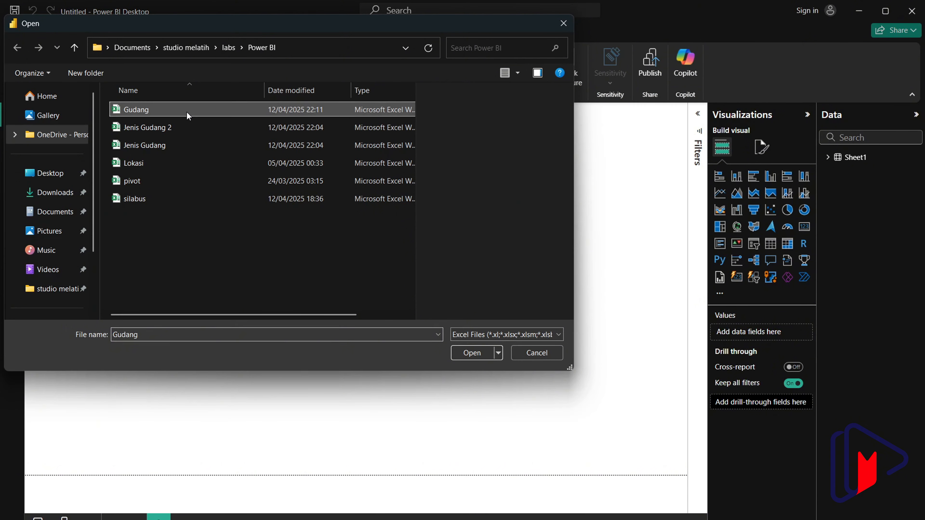
left_click(481, 354)
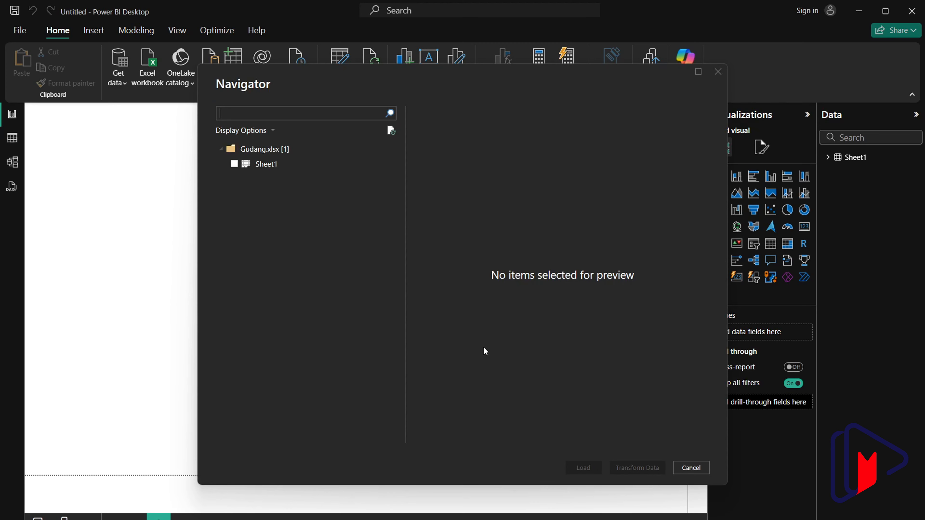
left_click(234, 164)
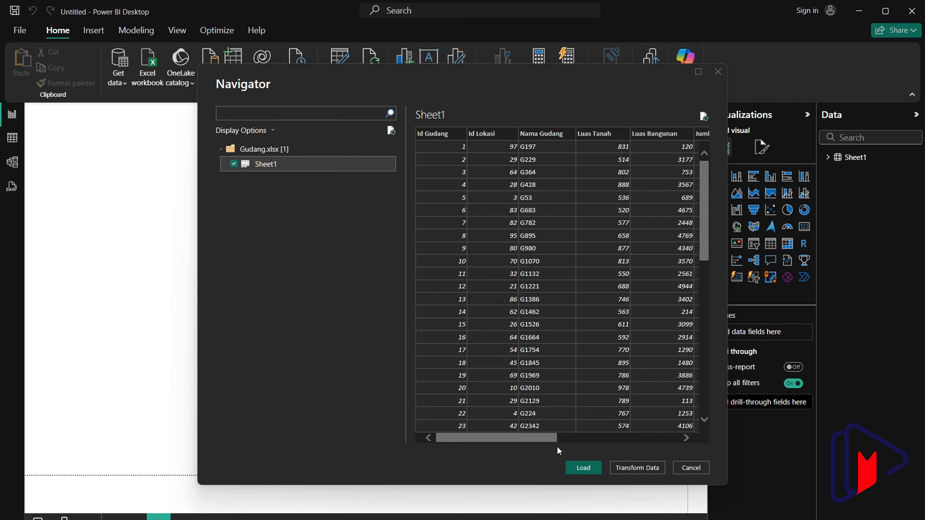
left_click(583, 469)
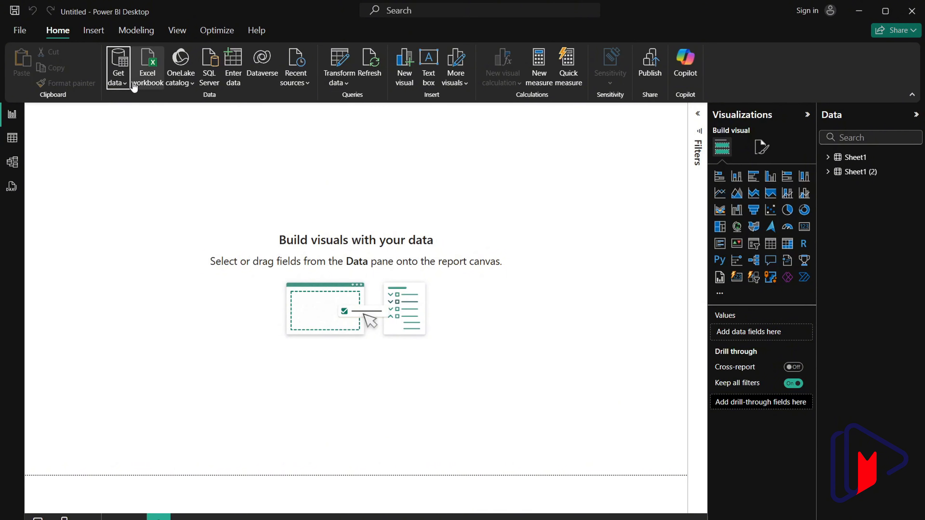
Load Sheet1 from the Jenis Gudang Excel workbook into the report
left_click(123, 83)
left_click(131, 120)
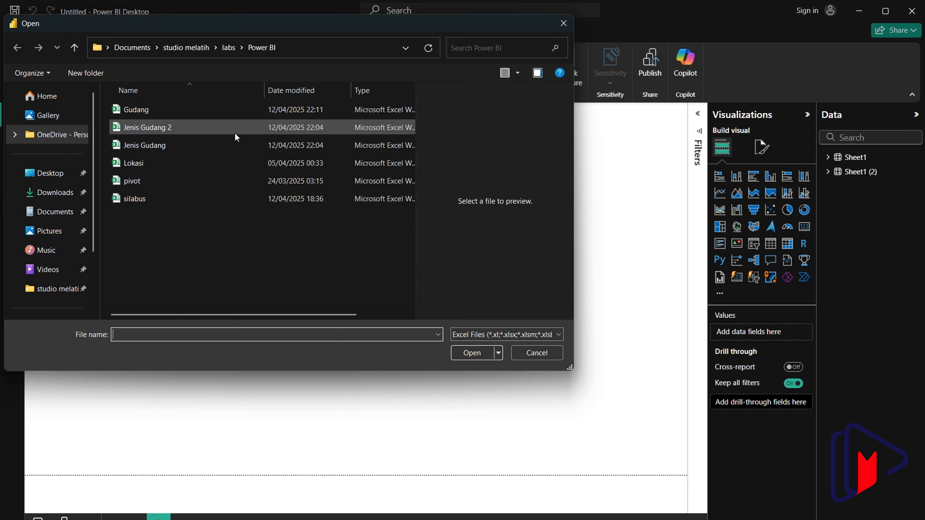
left_click(223, 145)
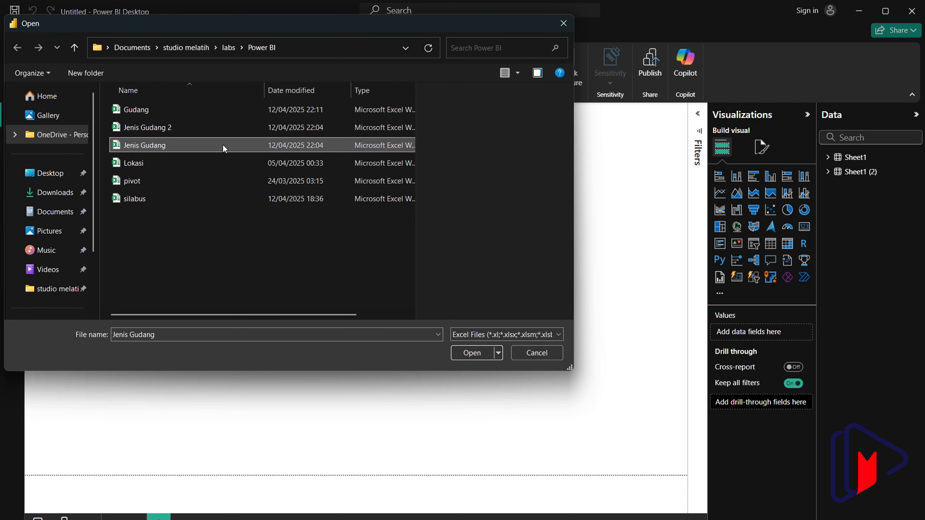
left_click(475, 353)
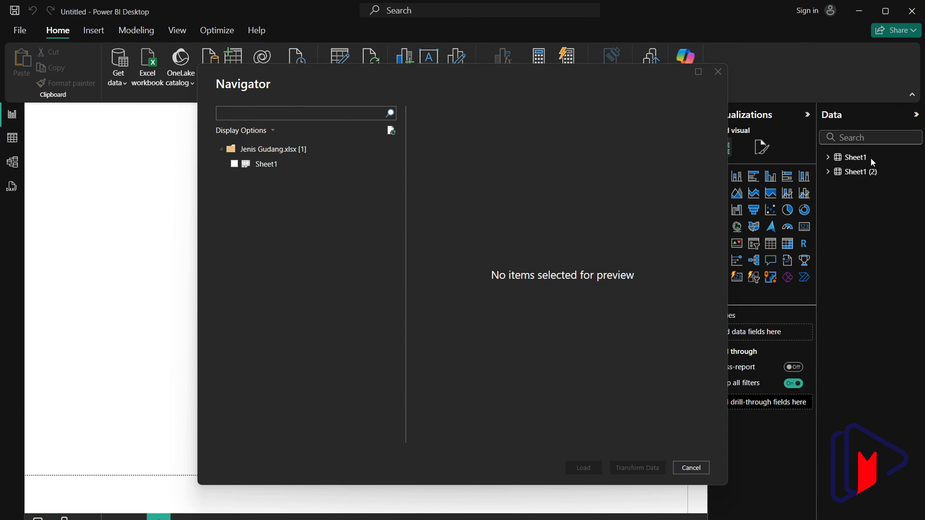
left_click(242, 166)
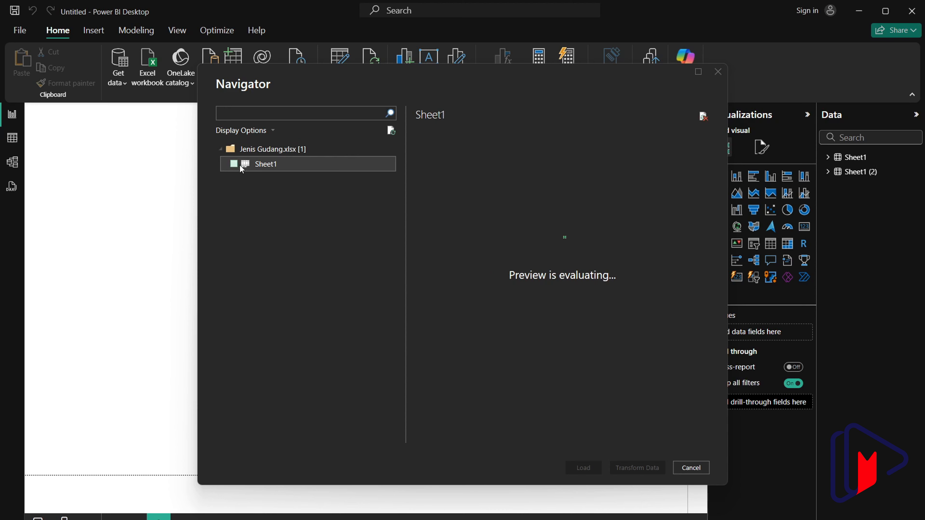
left_click(234, 164)
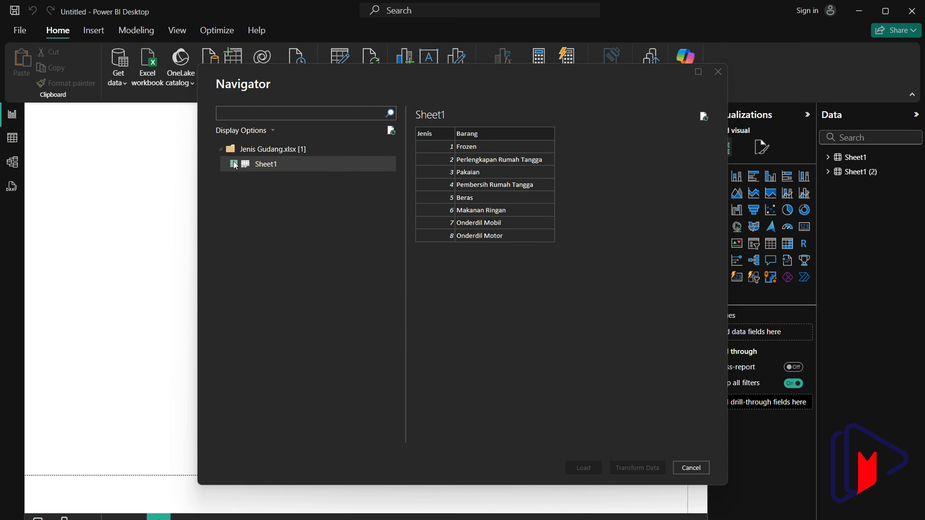
left_click(589, 468)
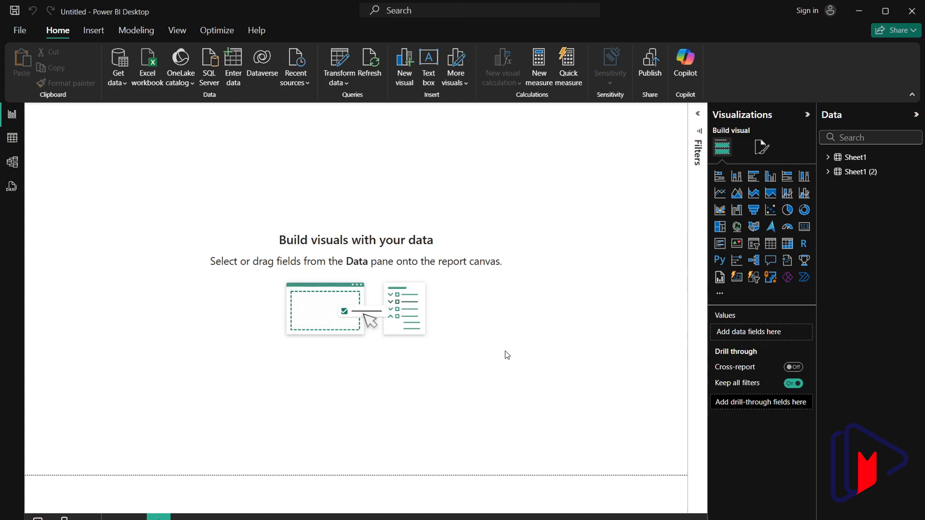
In the table view, rename the Sheet1 table as Lokasi
left_click(12, 137)
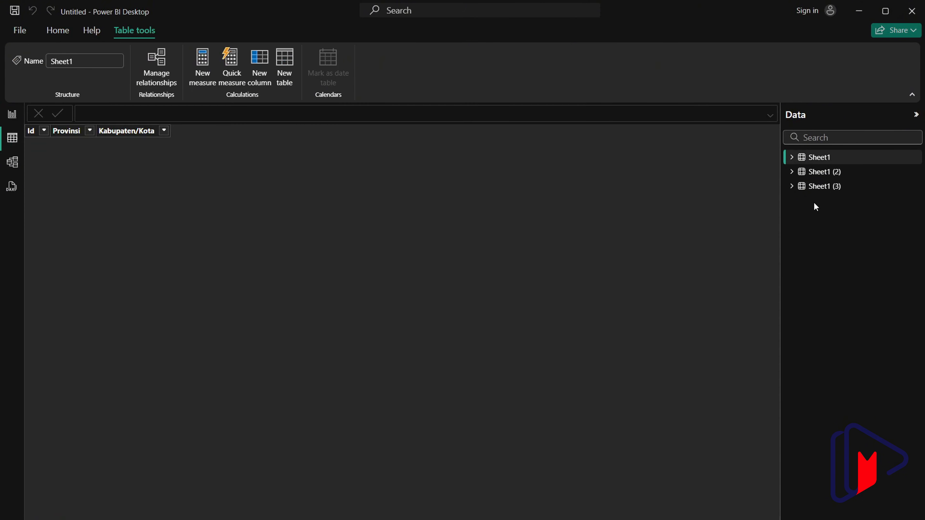
right_click(825, 156)
left_click(759, 295)
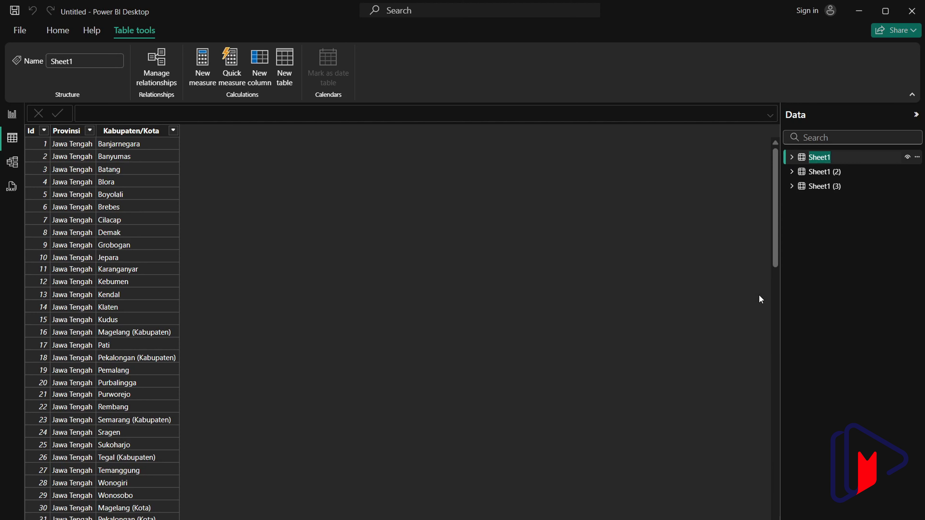
type("Lokasi")
Rename the Sheet1 (2) table as Gudang
left_click(813, 172)
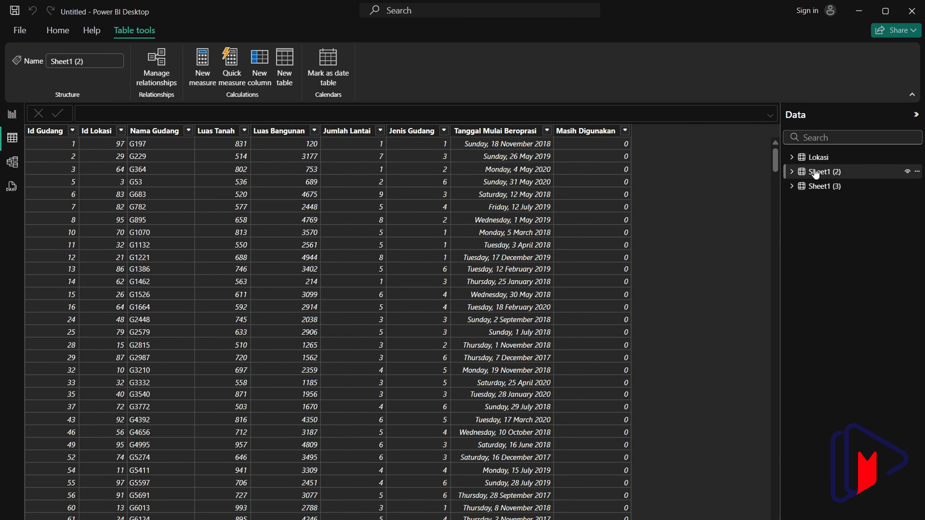
right_click(814, 169)
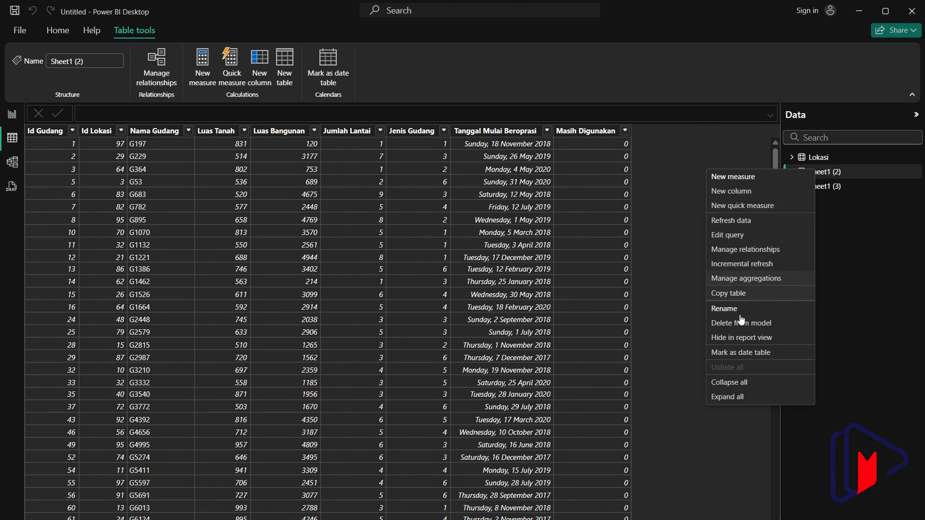
left_click(732, 309)
type("G")
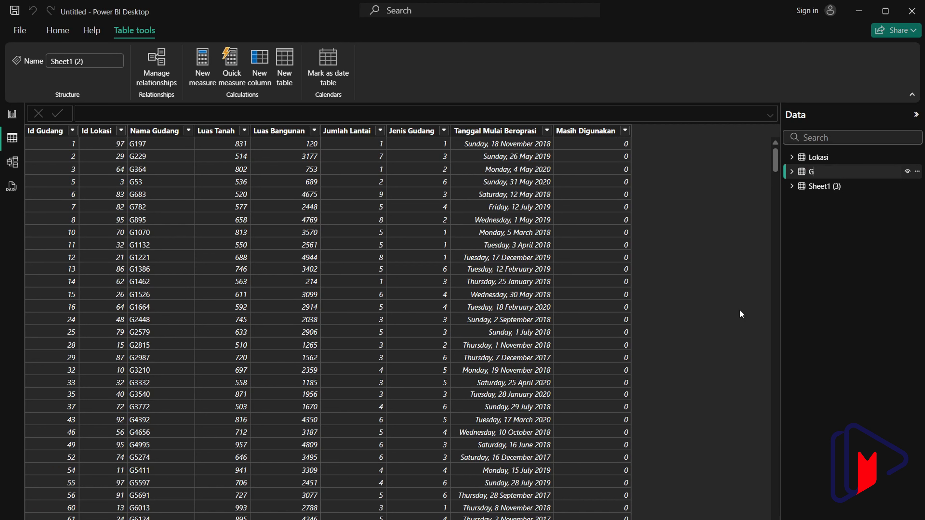
type("udang")
key("Return")
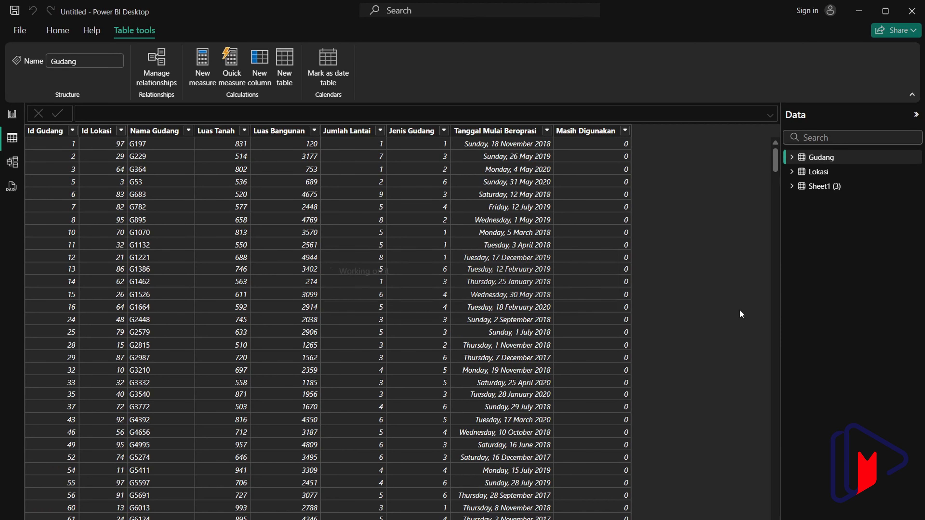
Rename the Sheet1 (3) table as JenisGudang
left_click(835, 190)
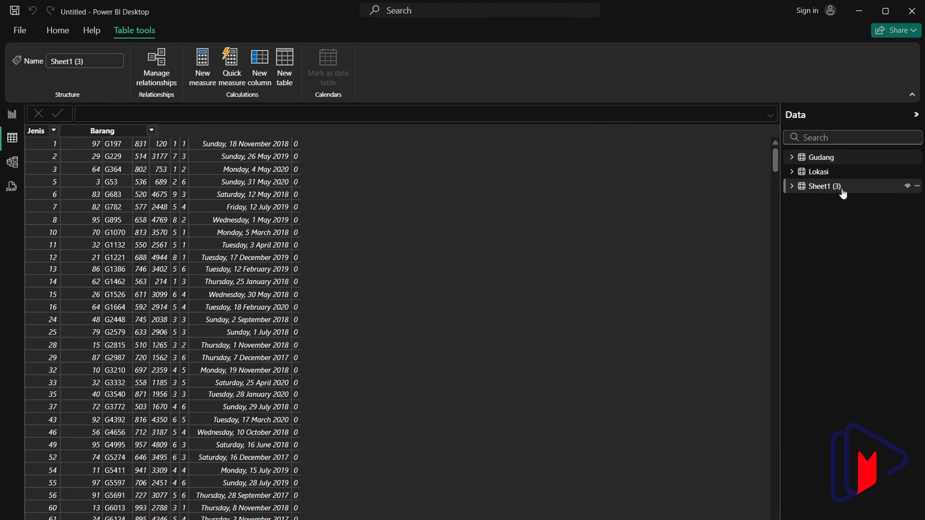
right_click(842, 191)
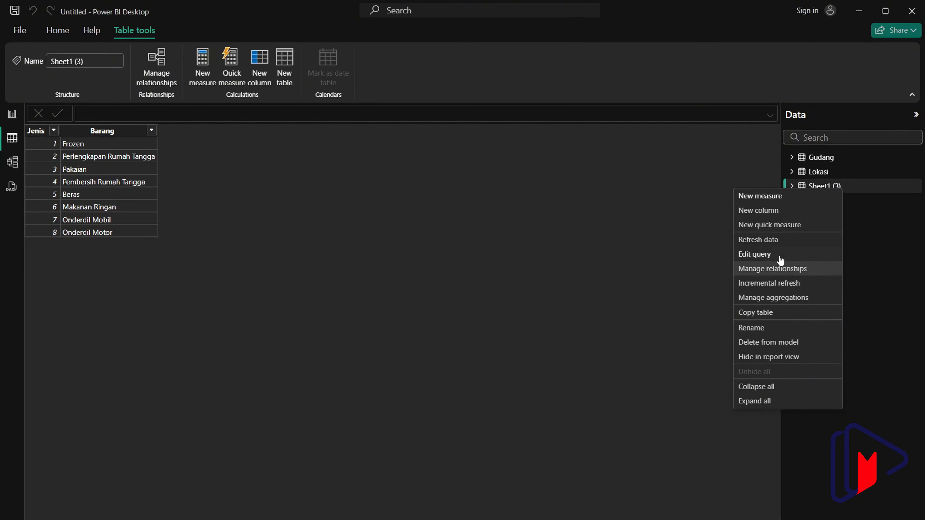
left_click(768, 328)
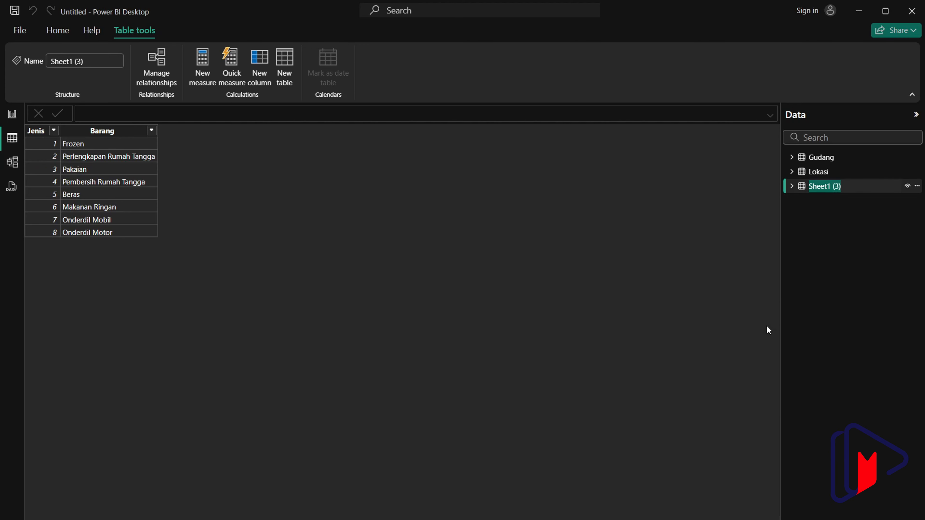
type("Jeni")
type("sGydan")
type("ng")
key("Return")
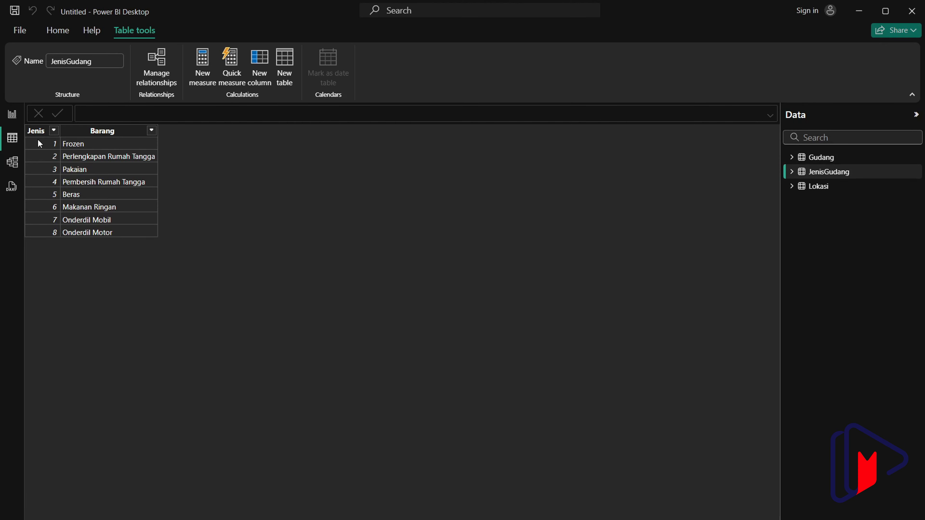
left_click(151, 130)
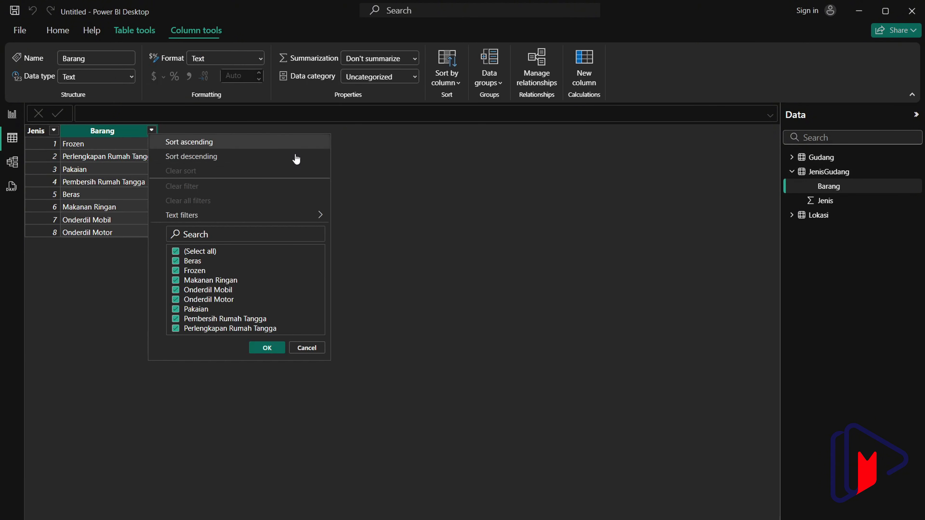
left_click(575, 222)
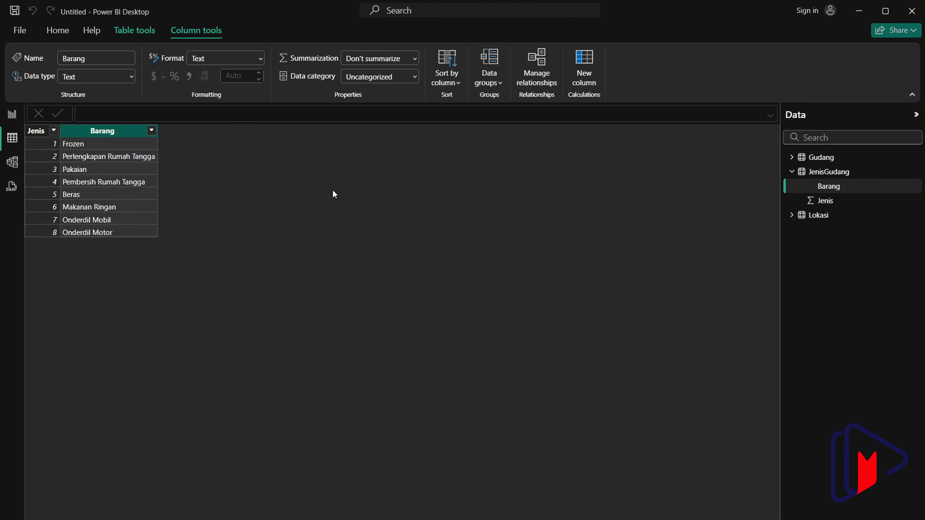
left_click(791, 172)
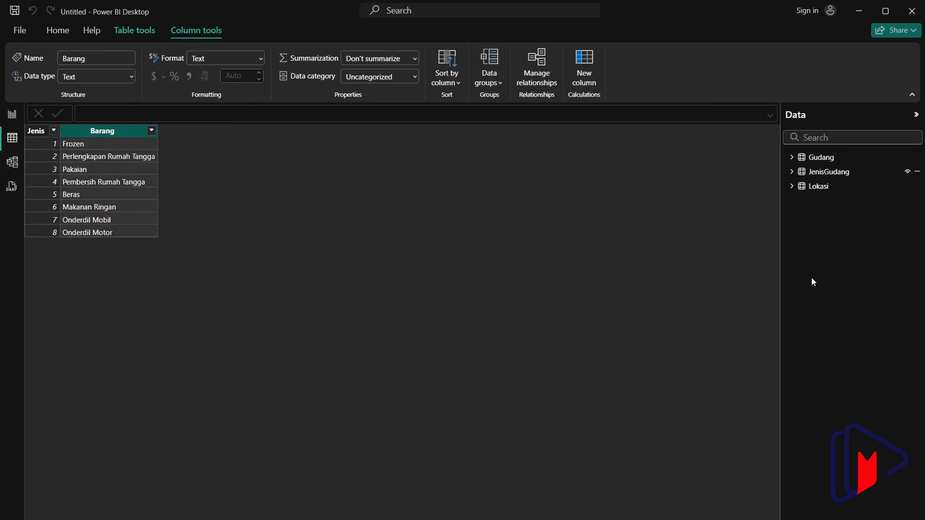
Open the Gudang query in Power Query Editor and remove the rows with an empty Nama Gudang
right_click(812, 158)
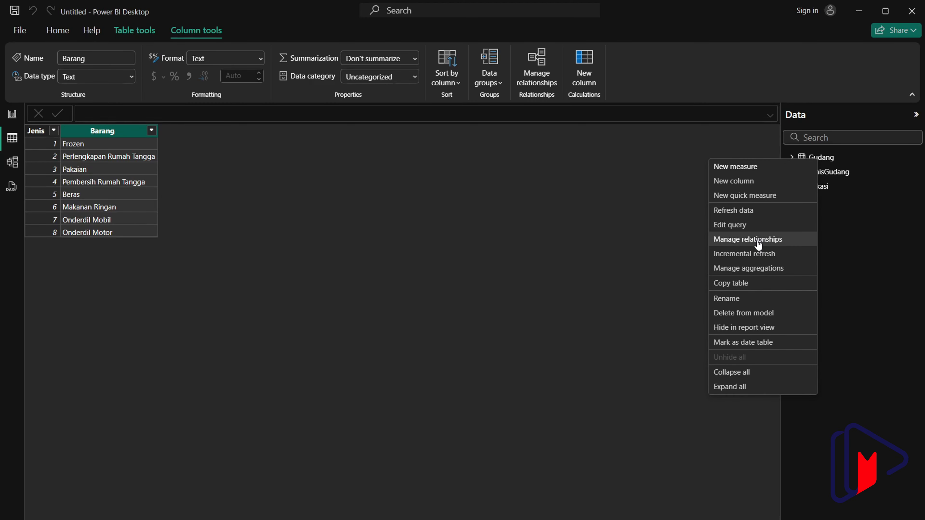
left_click(755, 227)
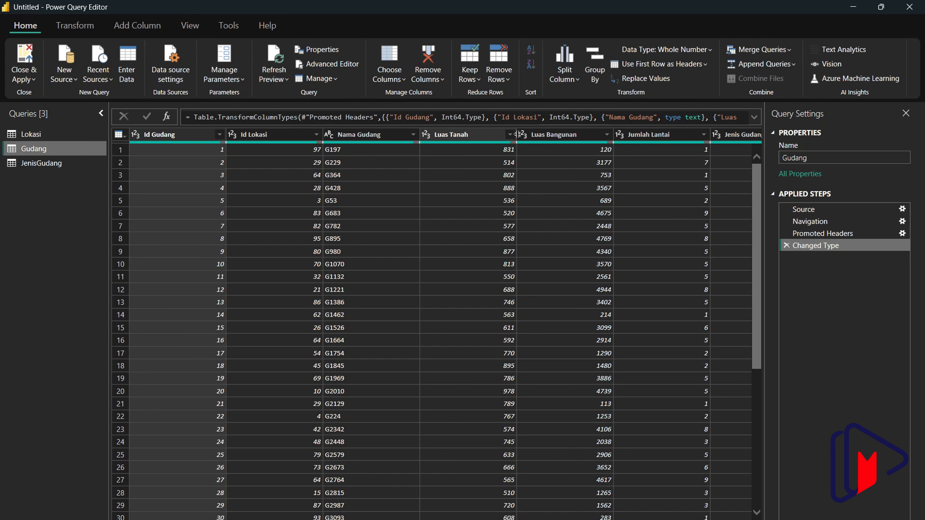
left_click(414, 134)
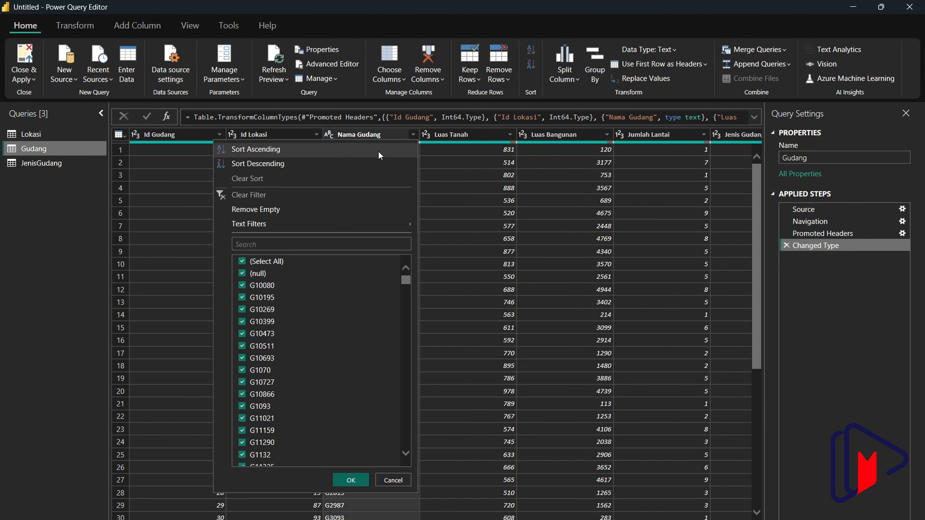
left_click(308, 214)
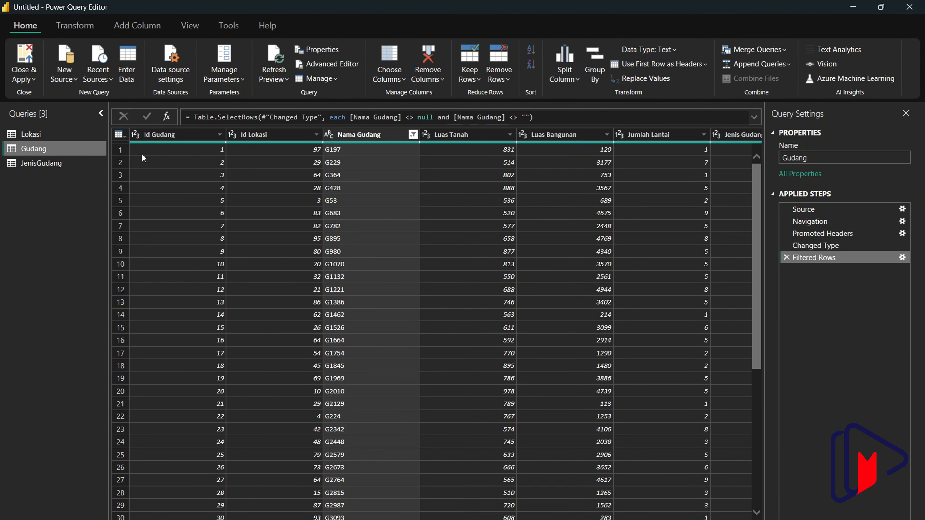
In the Lokasi query, remove the rows with an empty Kabupaten/Kota
left_click(65, 136)
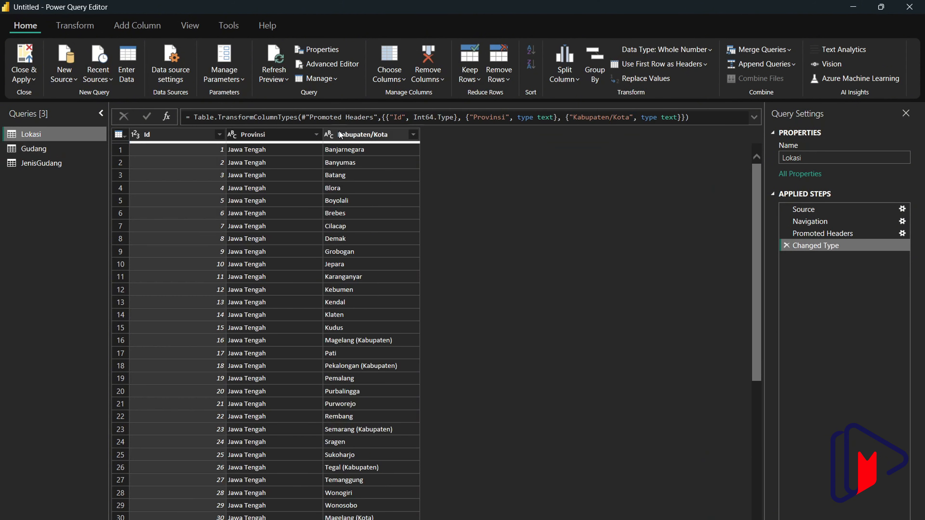
left_click(415, 135)
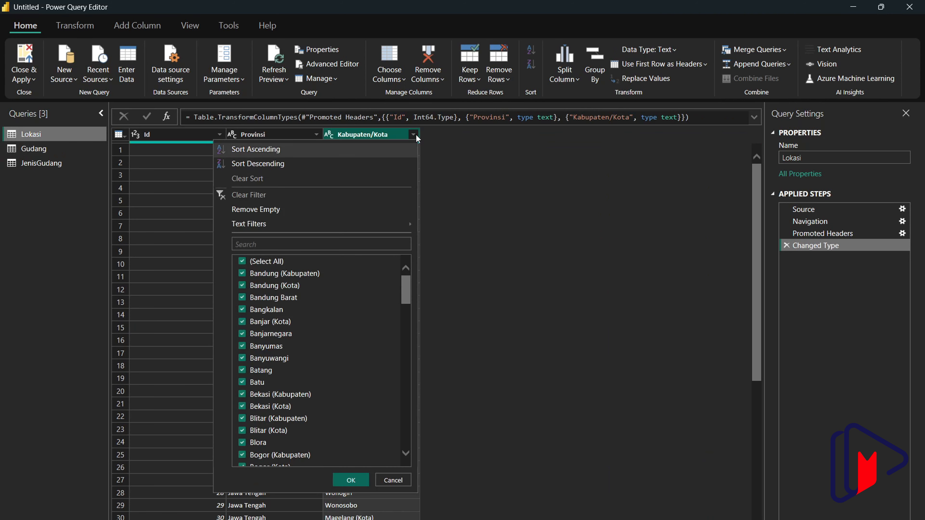
left_click(291, 209)
In the JenisGudang query, remove the rows with an empty Barang, and apply the query changes while closing the editor
left_click(54, 166)
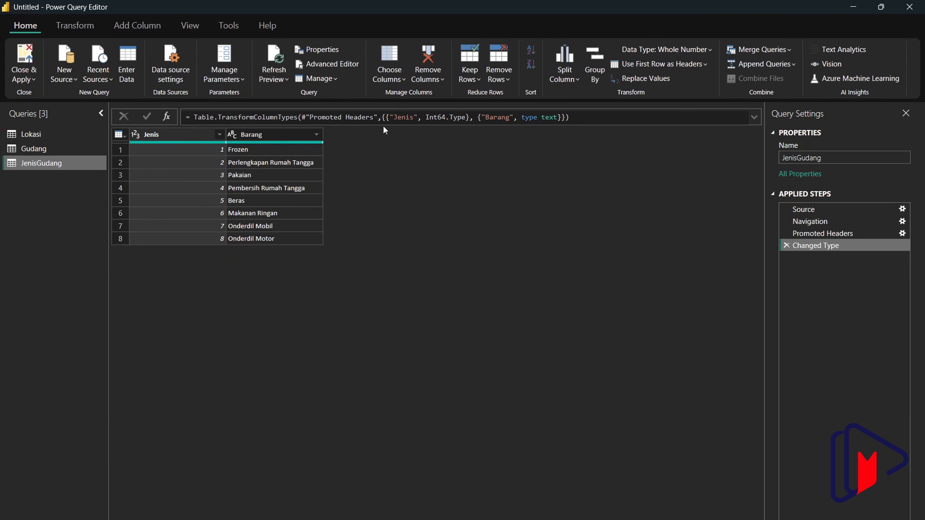
left_click(316, 134)
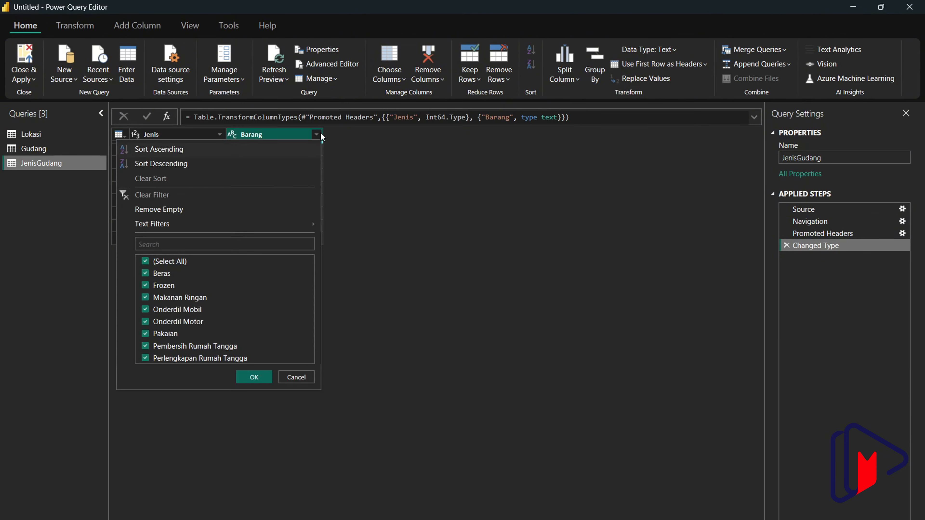
left_click(246, 210)
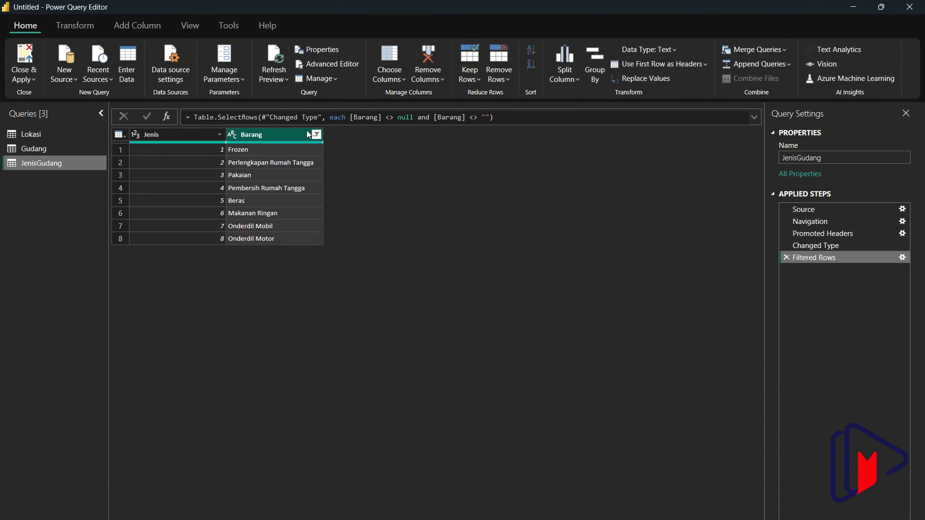
left_click(28, 81)
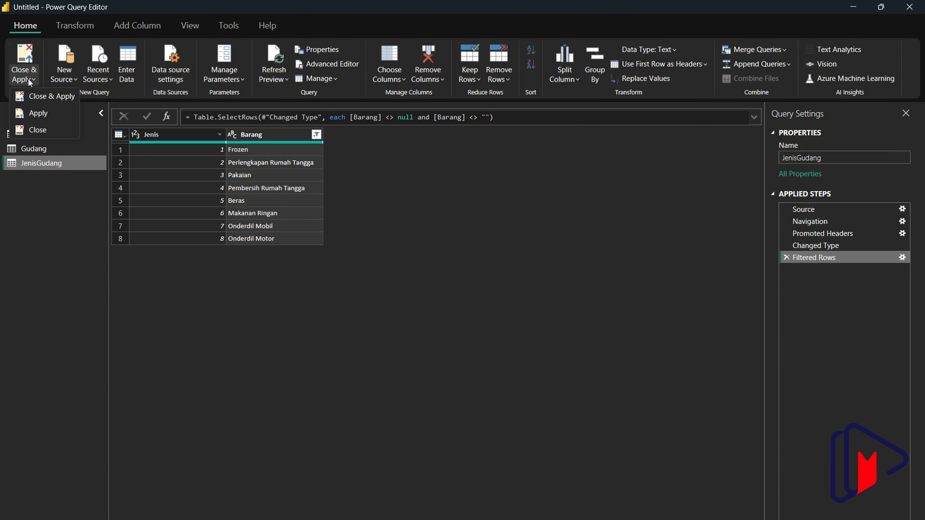
left_click(55, 97)
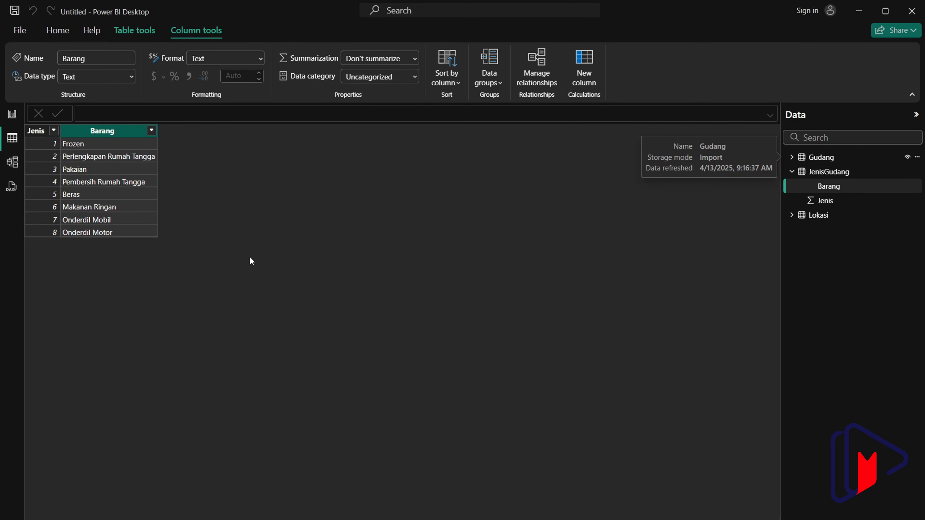
In the model diagram, line up the Lokasi, Gudang and JenisGudang table cards in one row
left_click(11, 161)
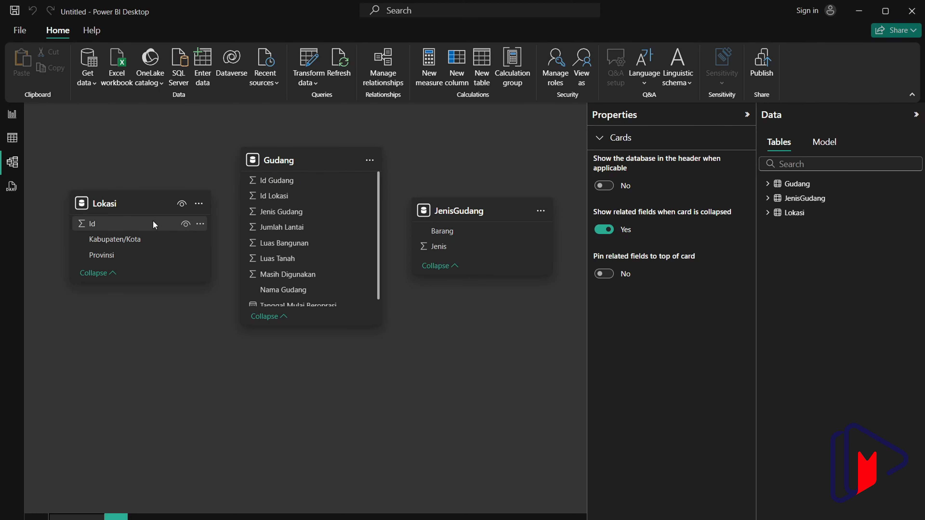
left_click_drag(154, 198, 143, 150)
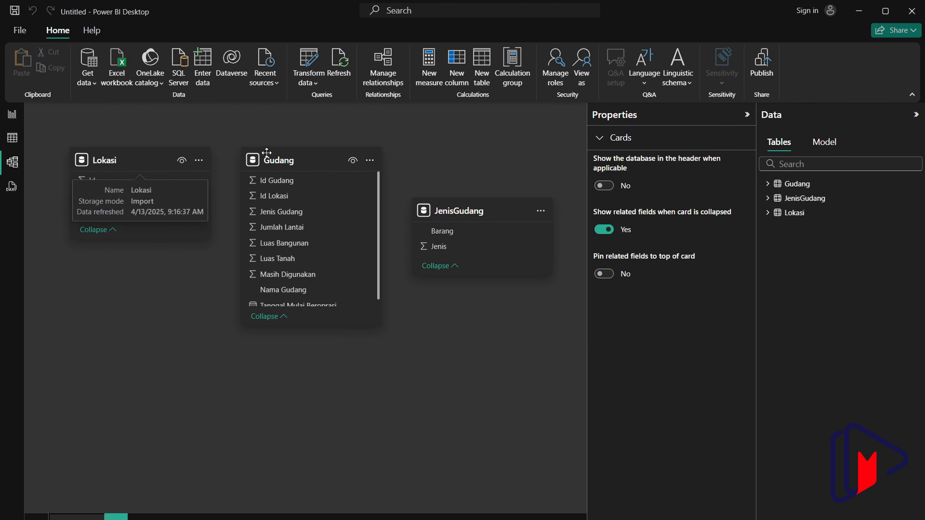
left_click_drag(328, 156, 318, 156)
left_click_drag(461, 213, 446, 165)
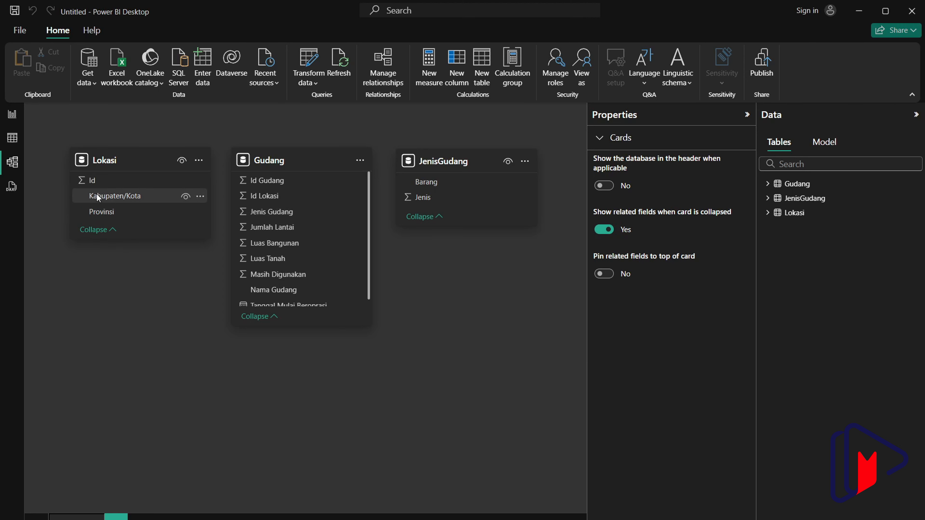
Create an active one-to-many relationship from Id in Lokasi to Id Lokasi in Gudang with a single cross-filter direction
left_click_drag(109, 181, 284, 199)
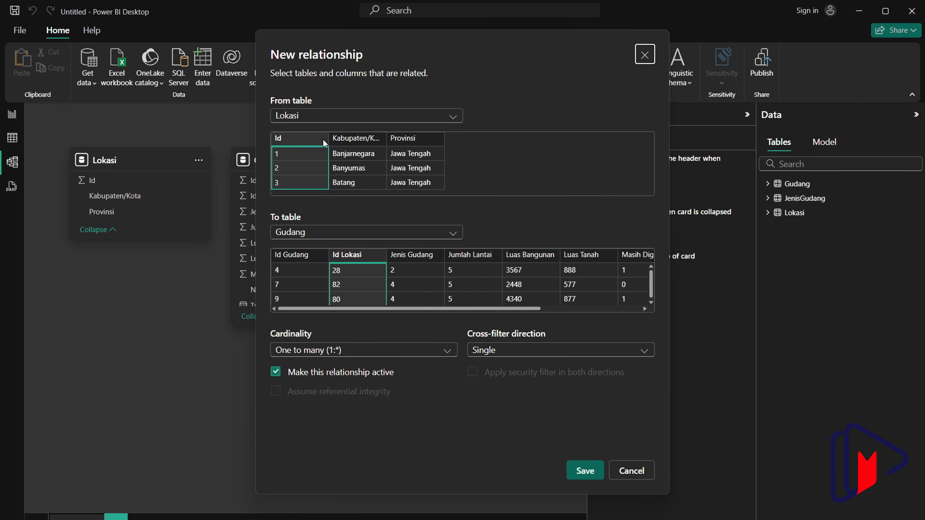
left_click(344, 351)
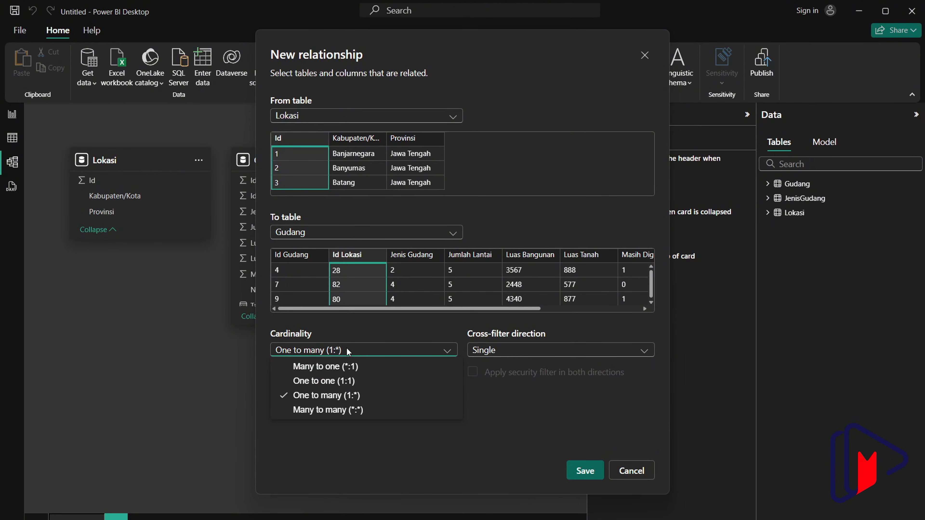
left_click(607, 229)
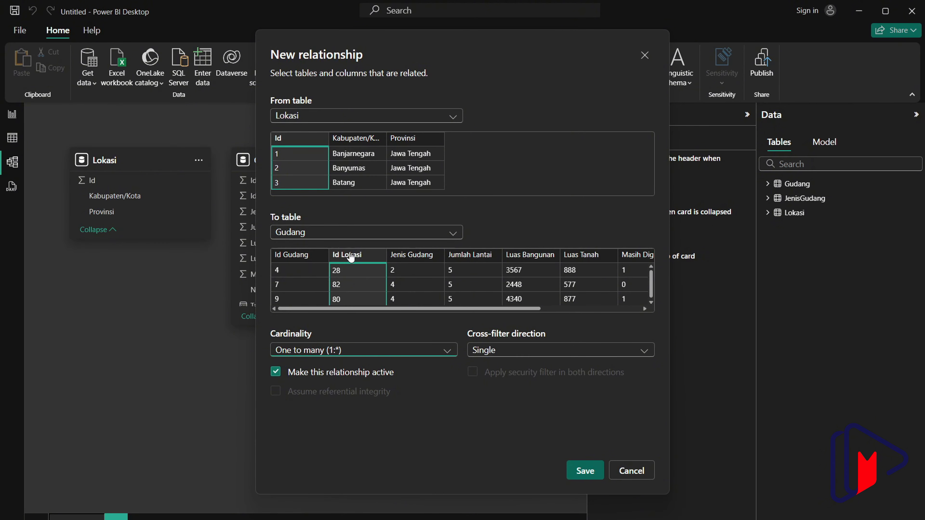
left_click(585, 471)
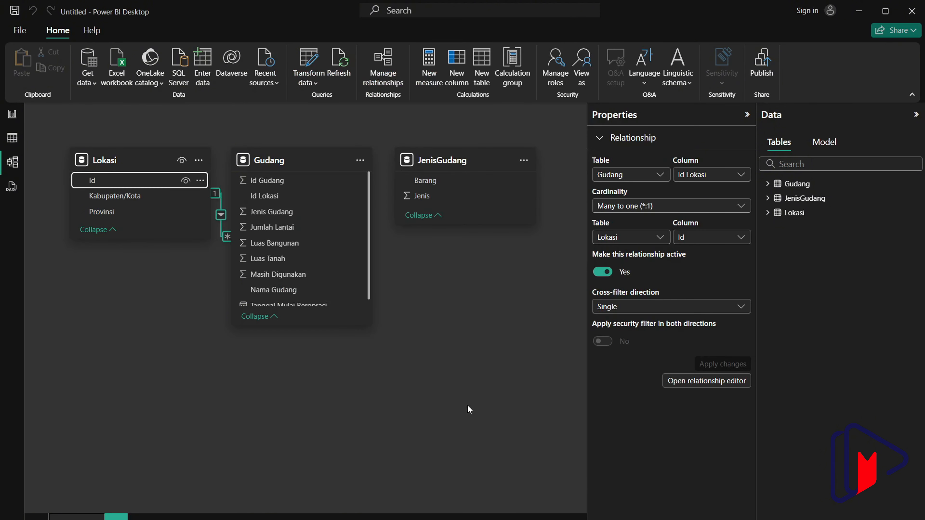
Set up a one-to-many relationship between the Jenis Gudang column of Gudang and the Jenis column of JenisGudang
left_click(411, 343)
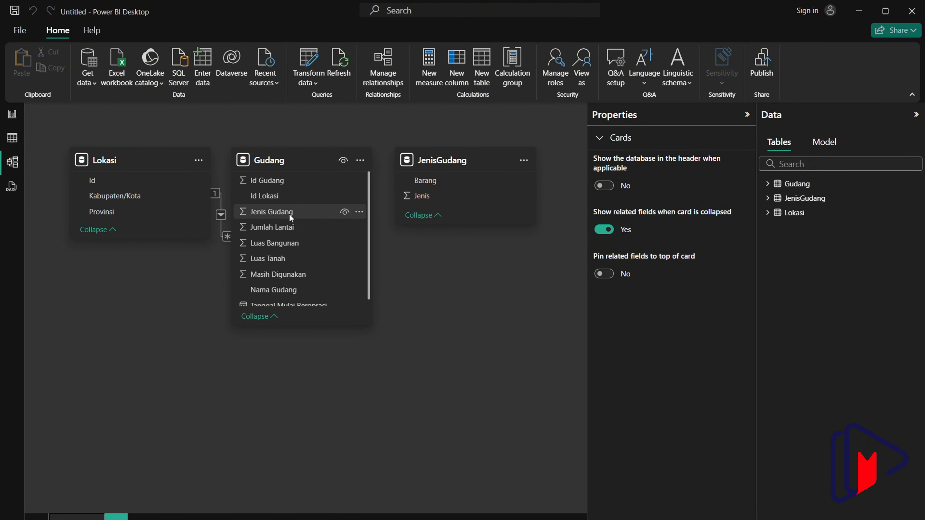
left_click_drag(289, 213, 442, 202)
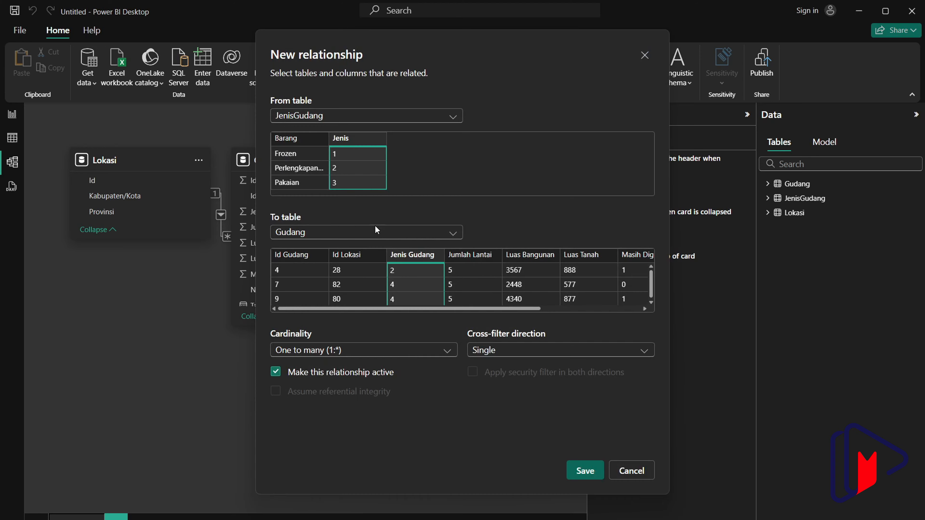
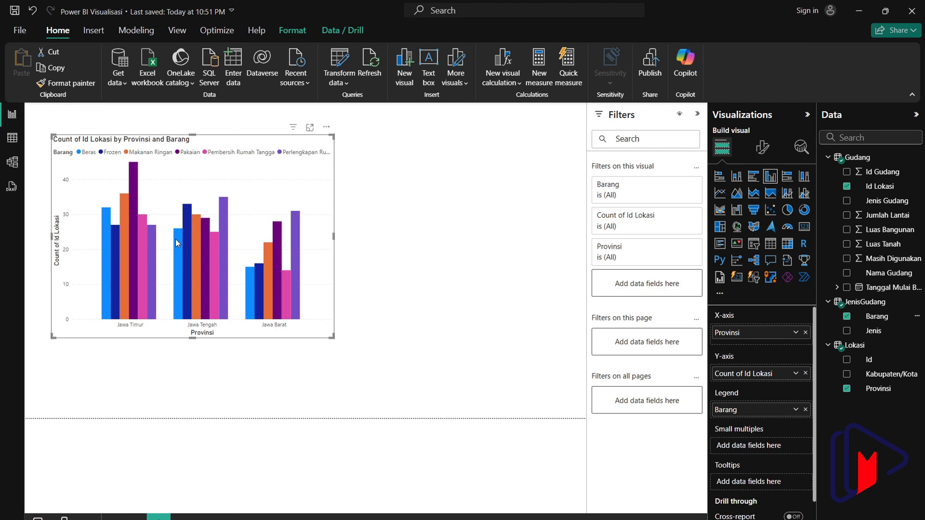
Compare the Provinsi and Barang chart as a stacked column and as a 100% stacked column chart, inspecting its segments
mouse_move(177, 240)
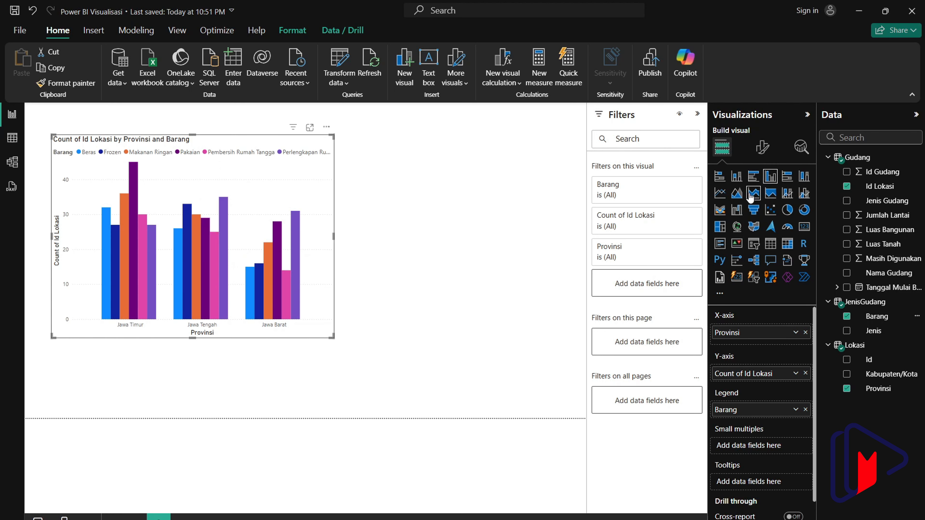
left_click(737, 184)
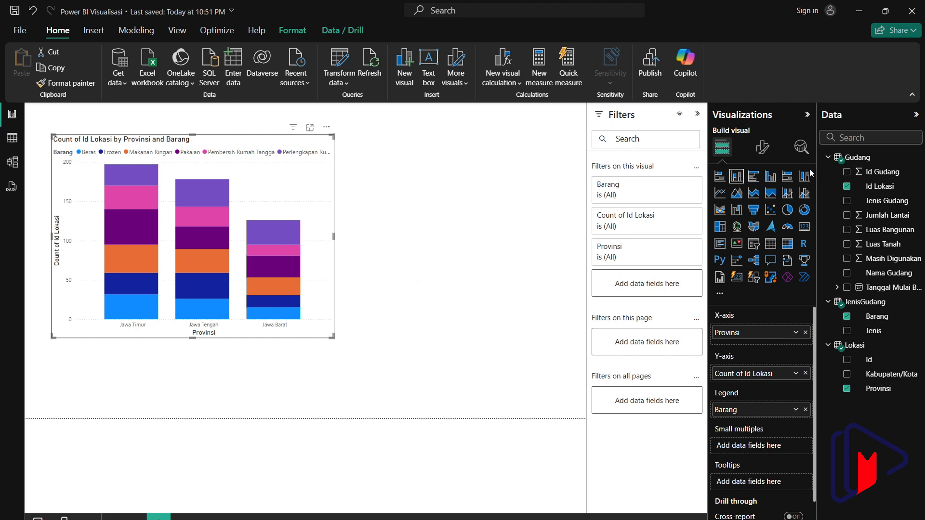
left_click(804, 181)
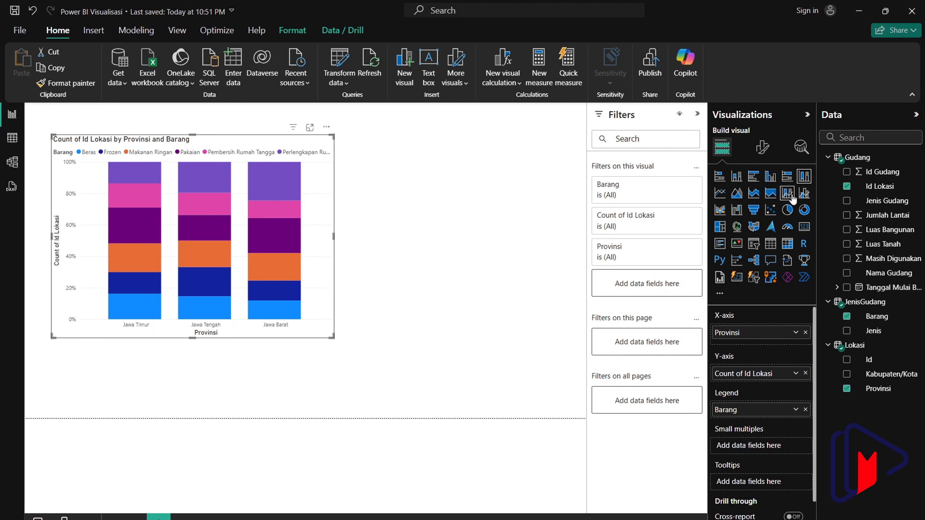
left_click(736, 176)
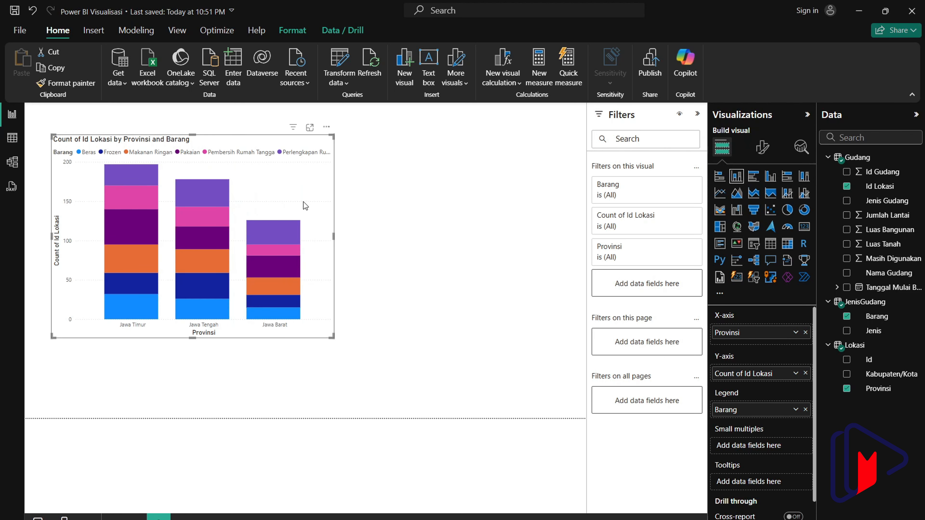
mouse_move(113, 222)
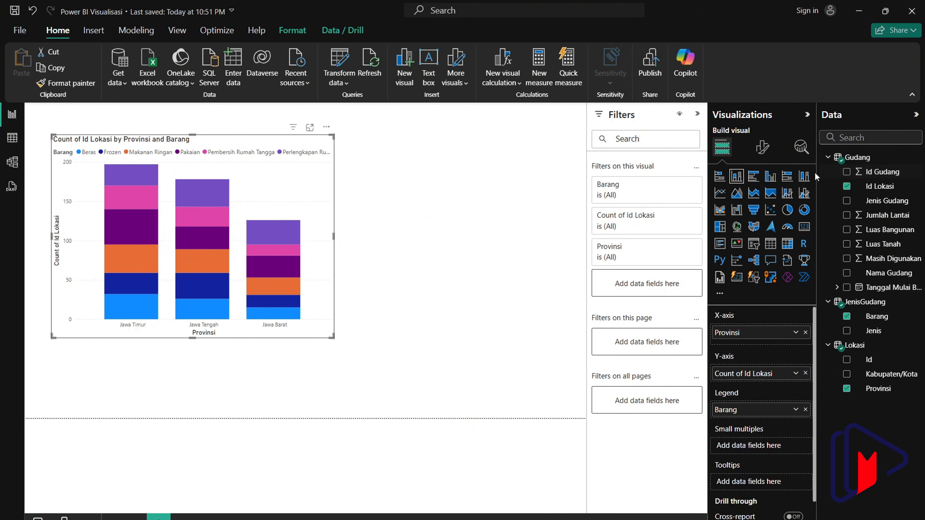
left_click(797, 178)
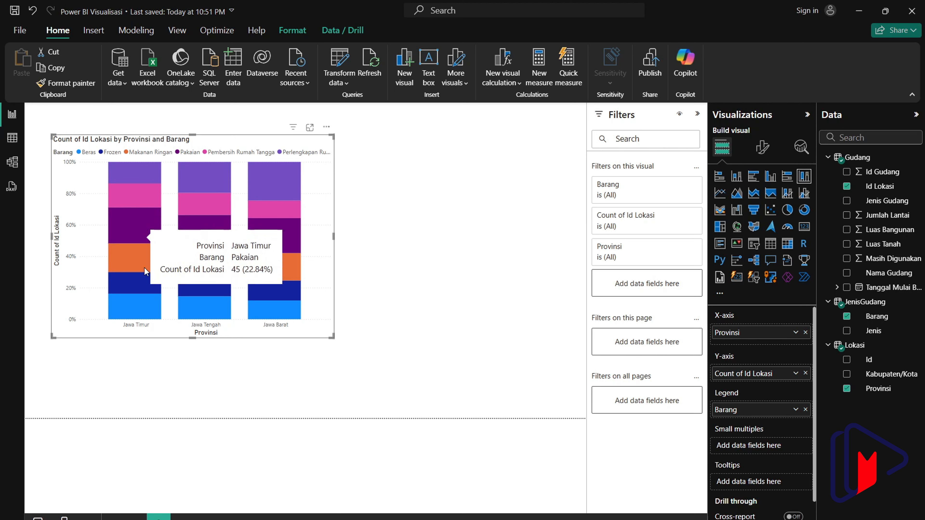
mouse_move(197, 244)
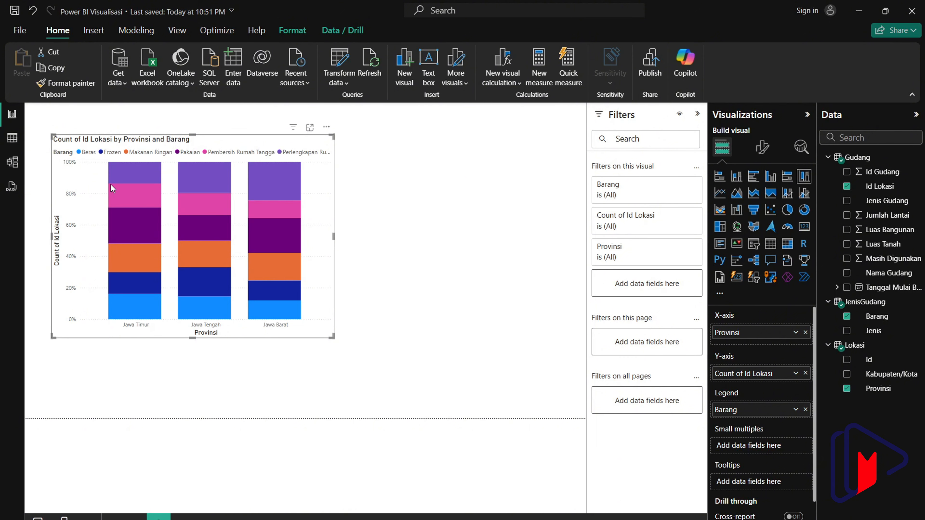
mouse_move(111, 184)
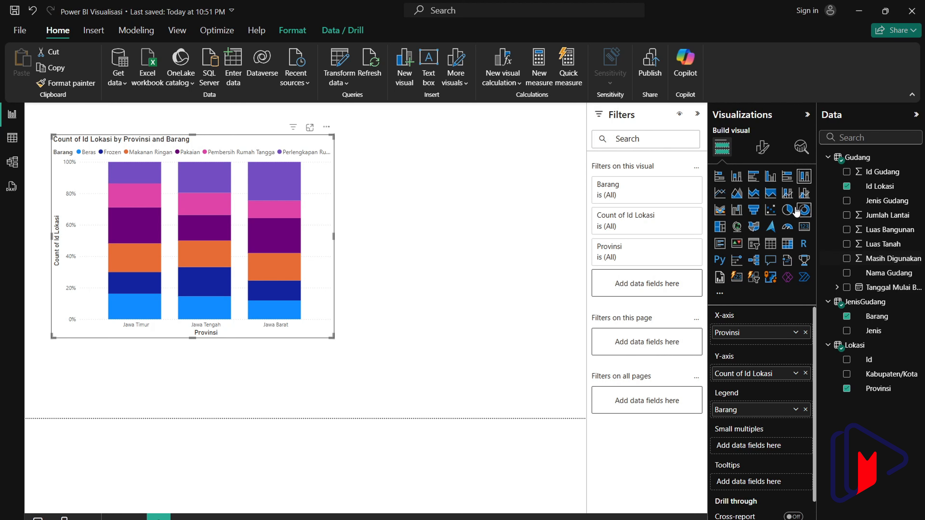
Preview the same chart as clustered column, stacked column, 100% stacked column and clustered bar
left_click(781, 177)
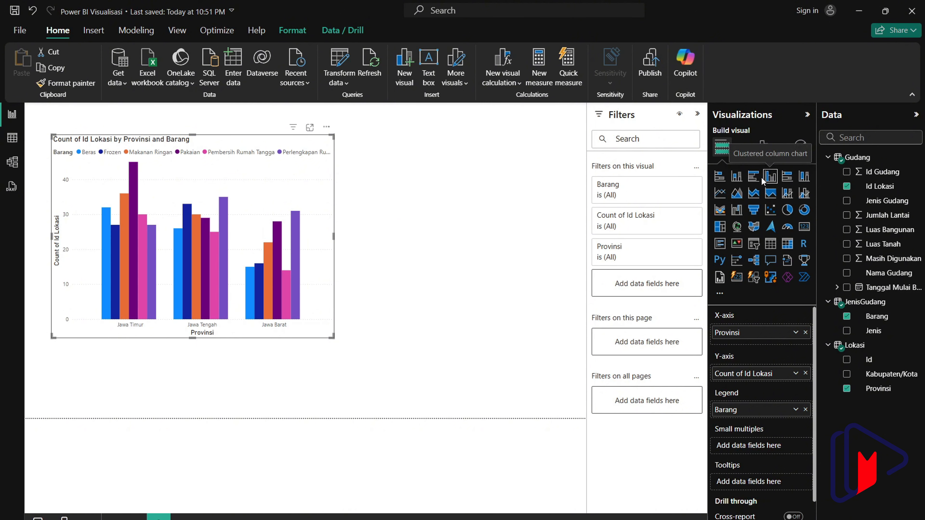
left_click(742, 181)
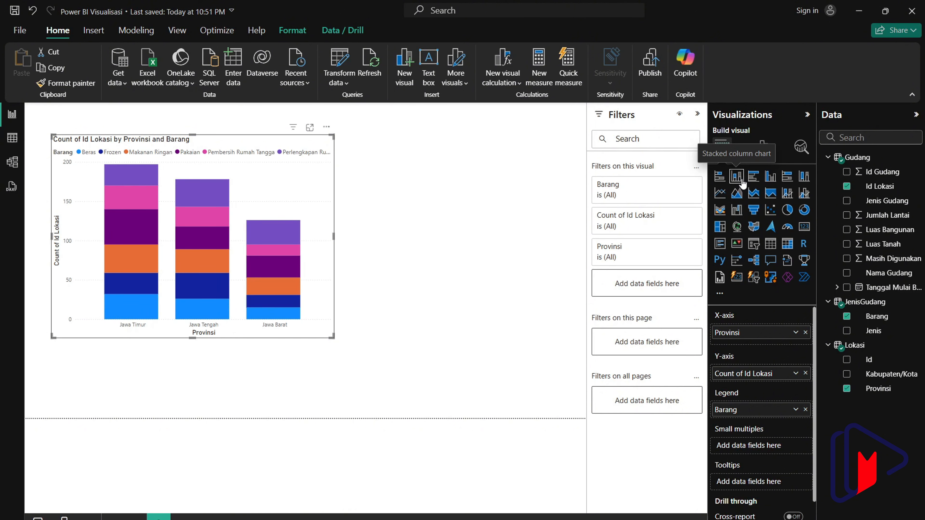
left_click(802, 184)
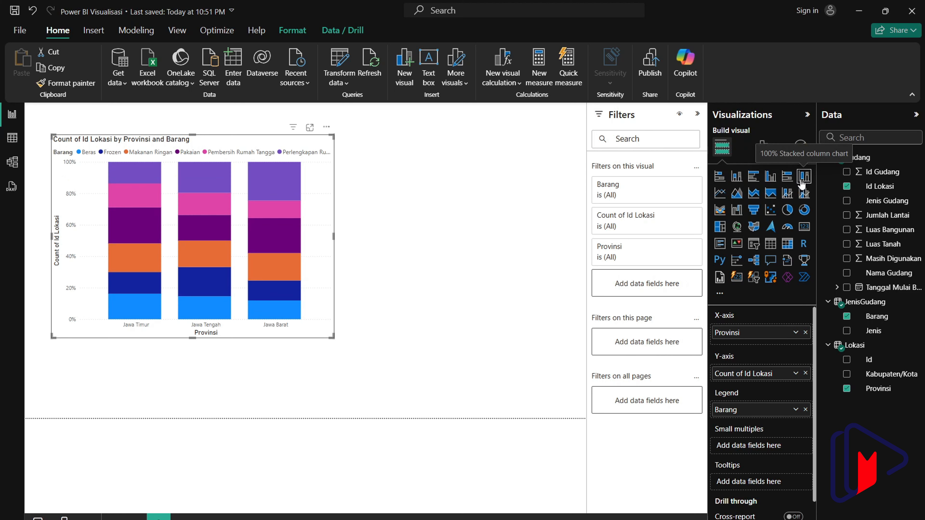
left_click(754, 177)
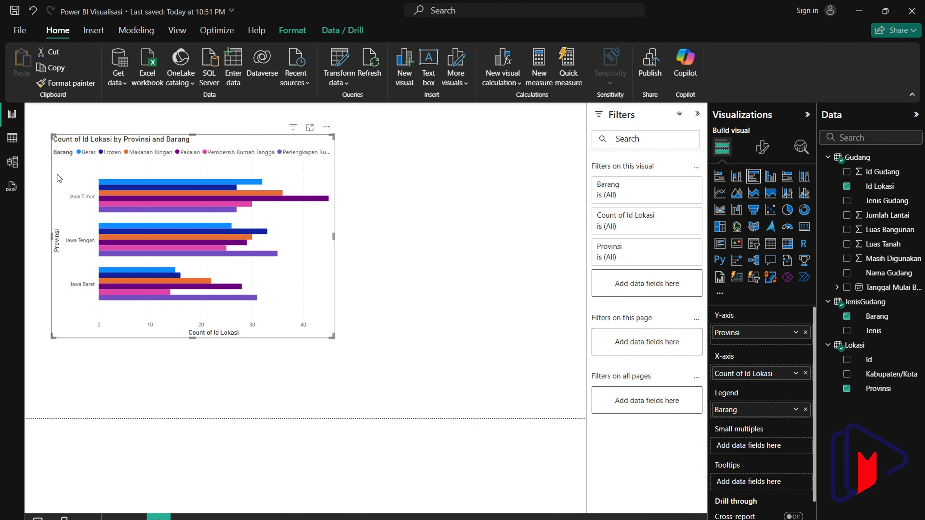
left_click(770, 176)
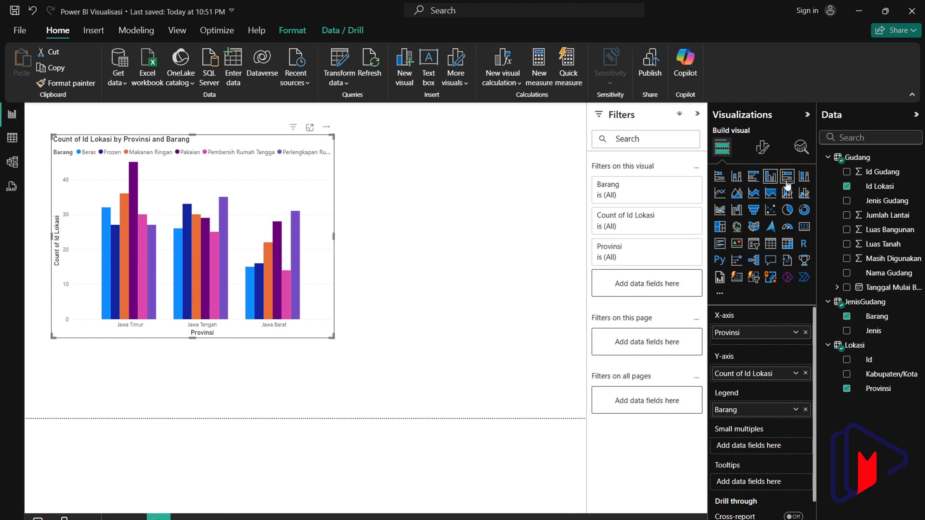
Change the Provinsi and Barang chart to a stacked column chart and move it to the page's upper-left corner
left_click(736, 176)
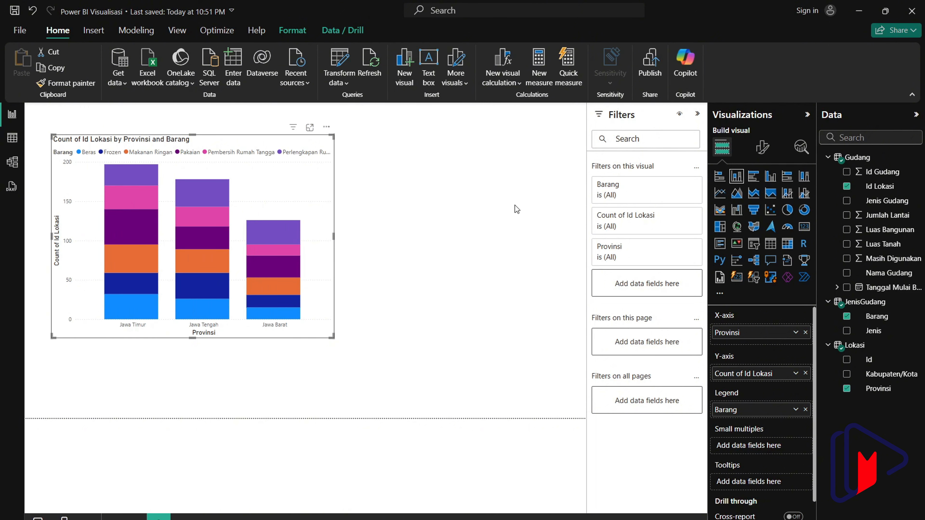
left_click_drag(243, 148, 223, 119)
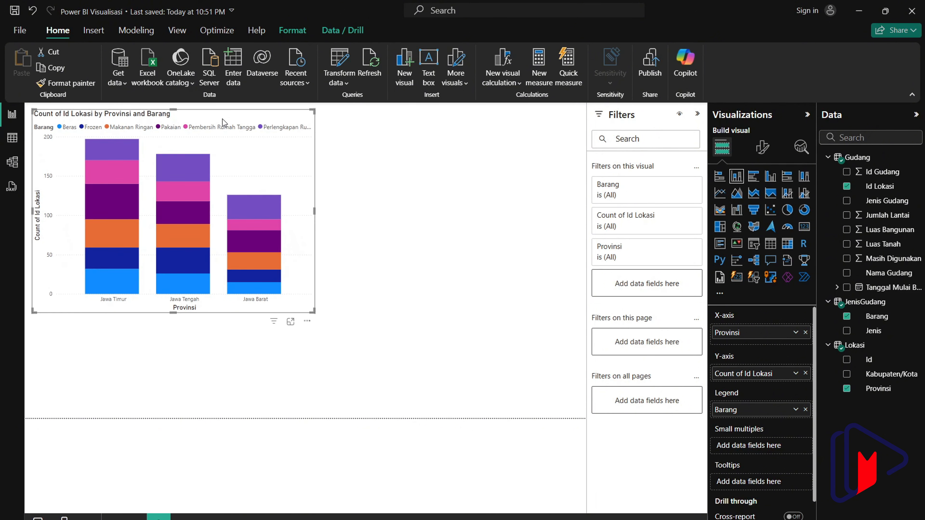
Add an empty line chart, place it to the right of the column chart and make it taller
left_click(418, 184)
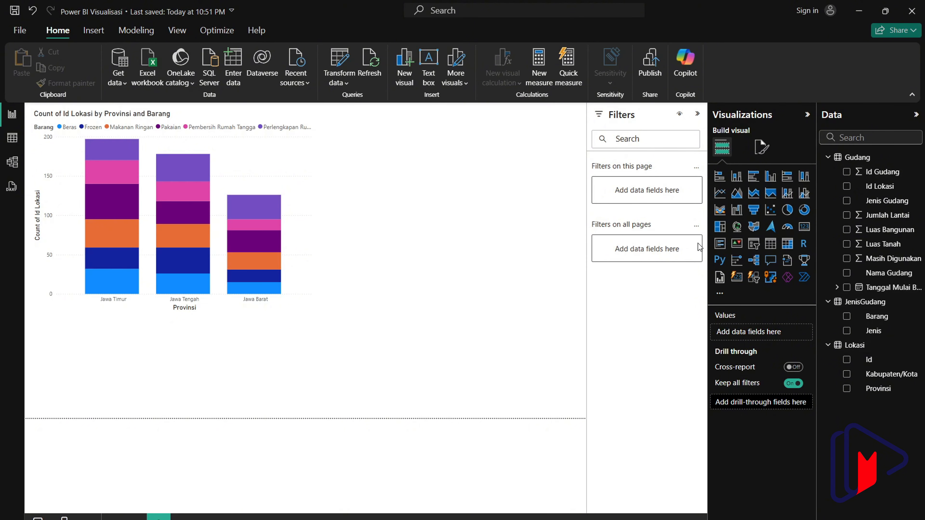
left_click(719, 195)
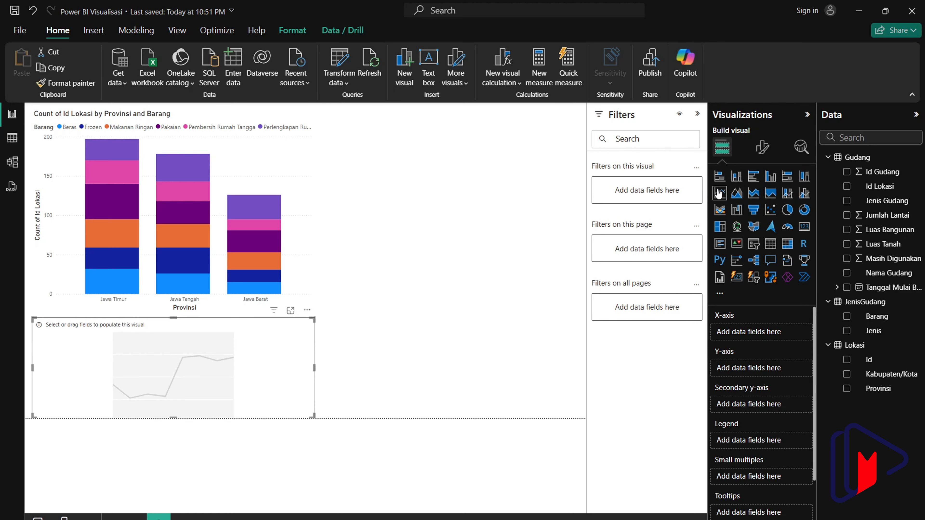
left_click_drag(244, 332, 516, 124)
left_click_drag(451, 209, 442, 297)
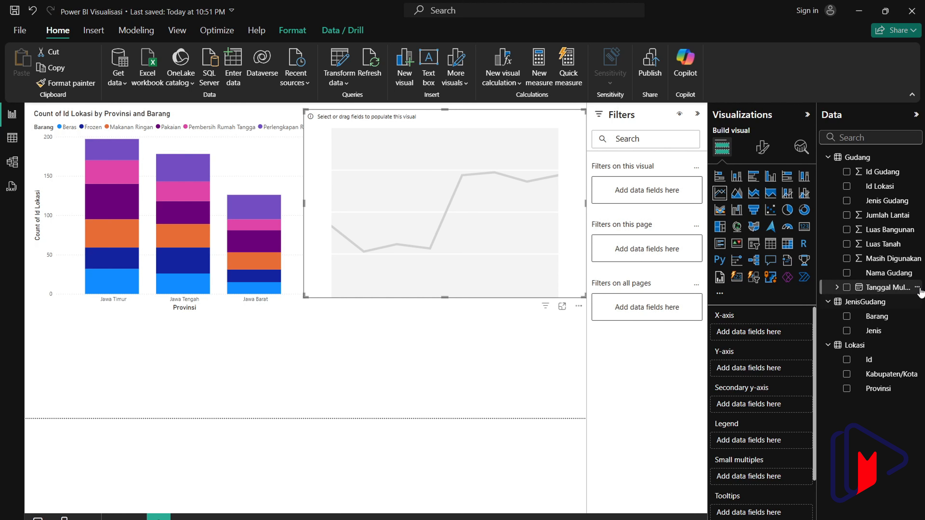
Plot the count of Id Lokasi on the line chart's Y-axis against Tanggal Mulai Beroprasi on its X-axis
left_click_drag(885, 287, 774, 332)
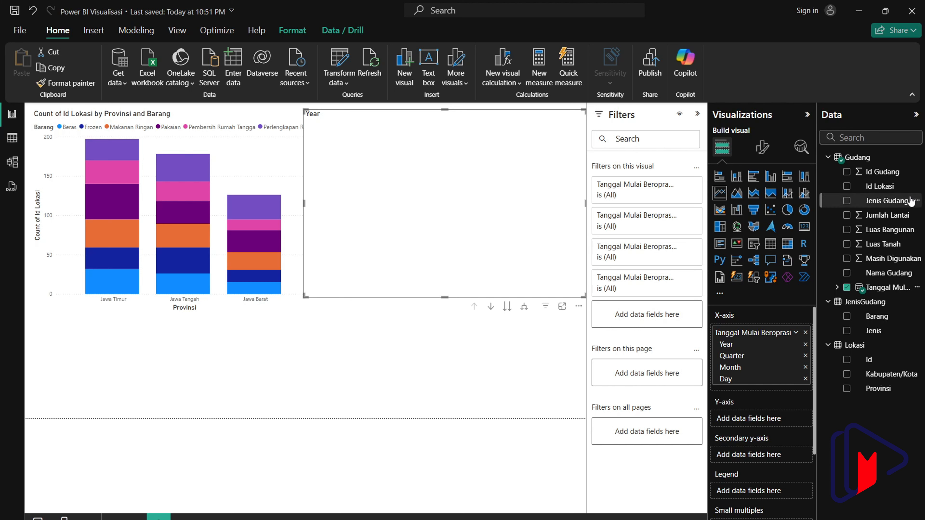
left_click_drag(905, 187, 789, 420)
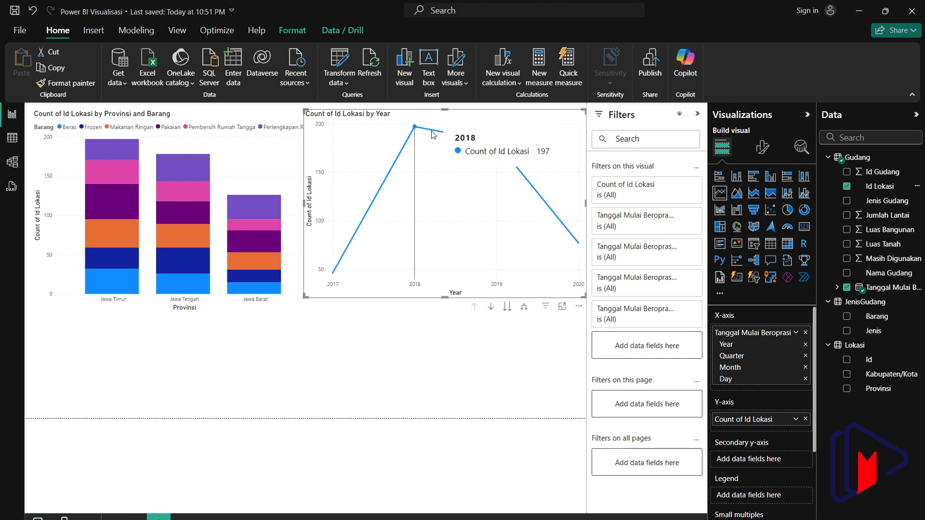
Examine the aggregation options for the Id Lokasi value on the line chart's Y-axis
left_click(796, 420)
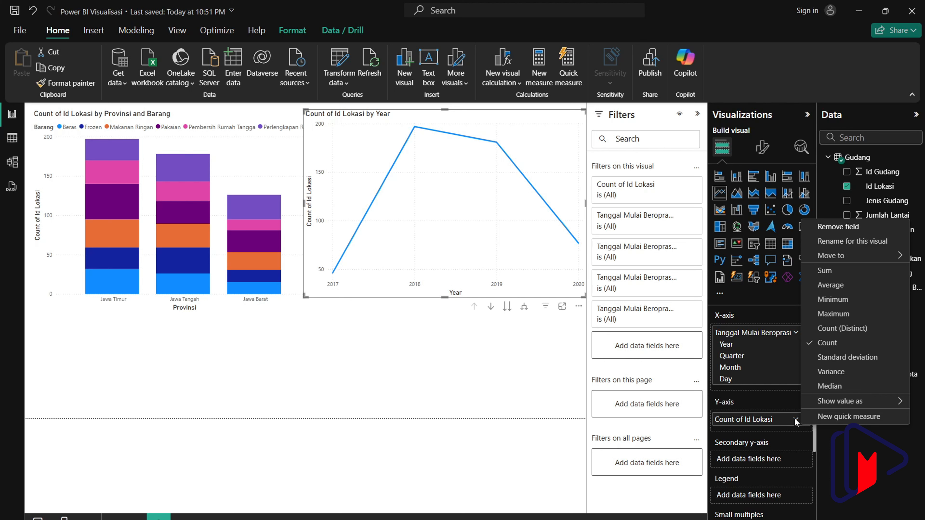
left_click(841, 460)
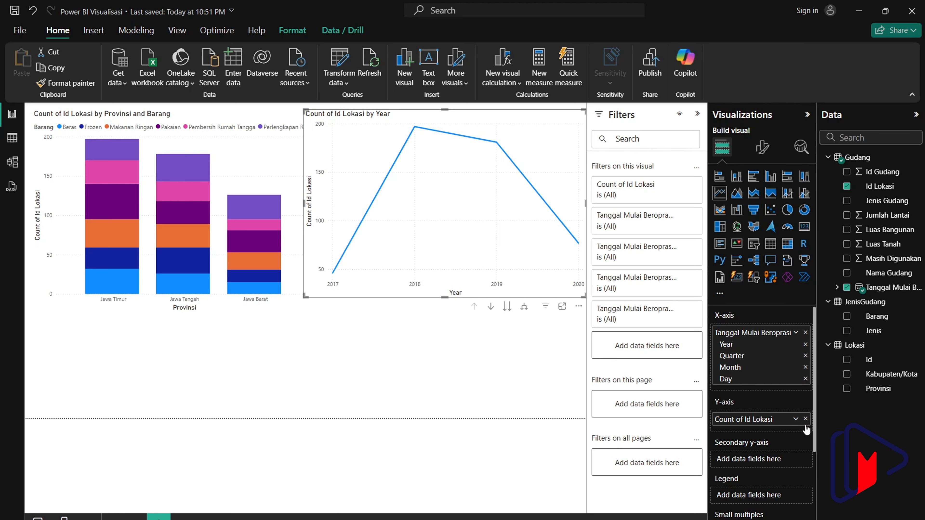
left_click(796, 421)
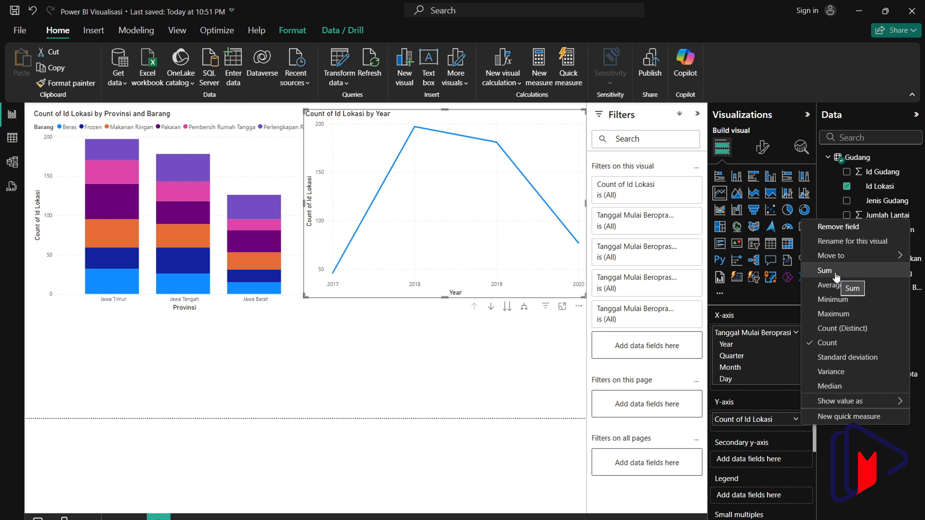
left_click(898, 482)
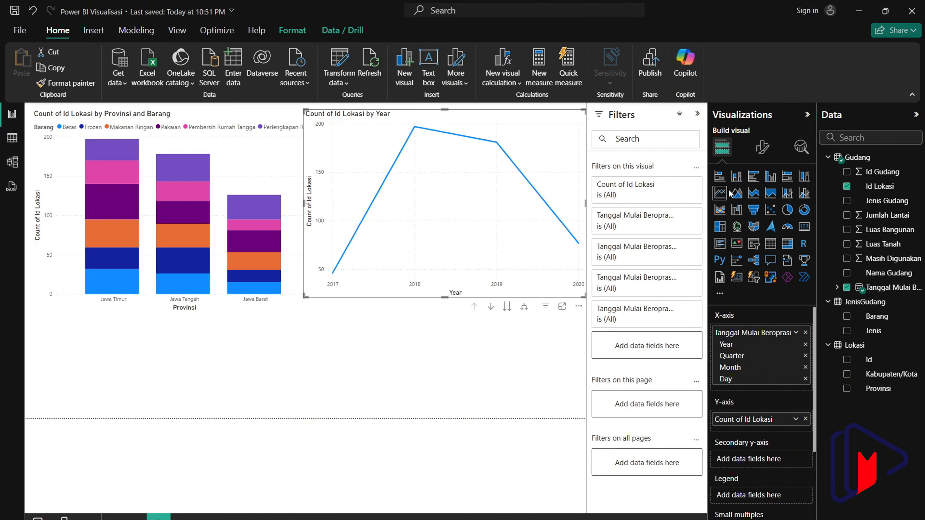
Add a second, empty line chart to the page below the column chart
left_click(496, 324)
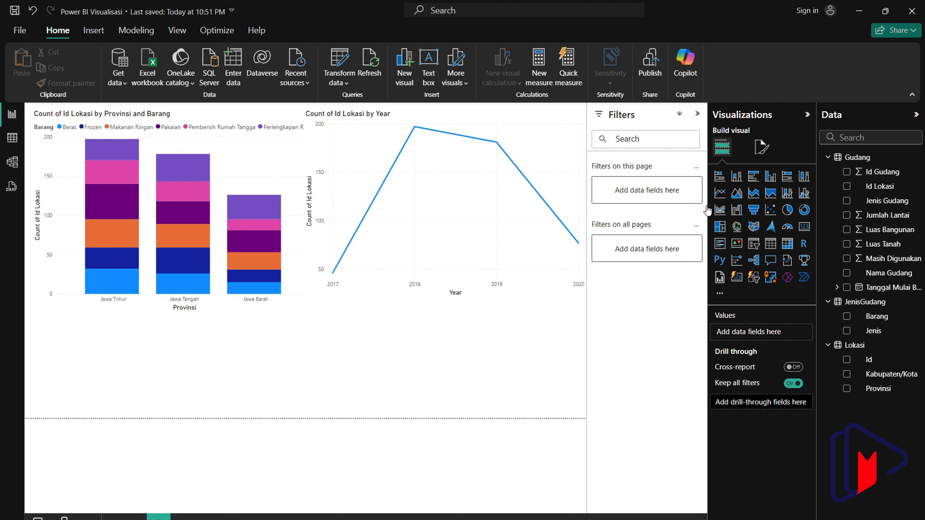
left_click(720, 193)
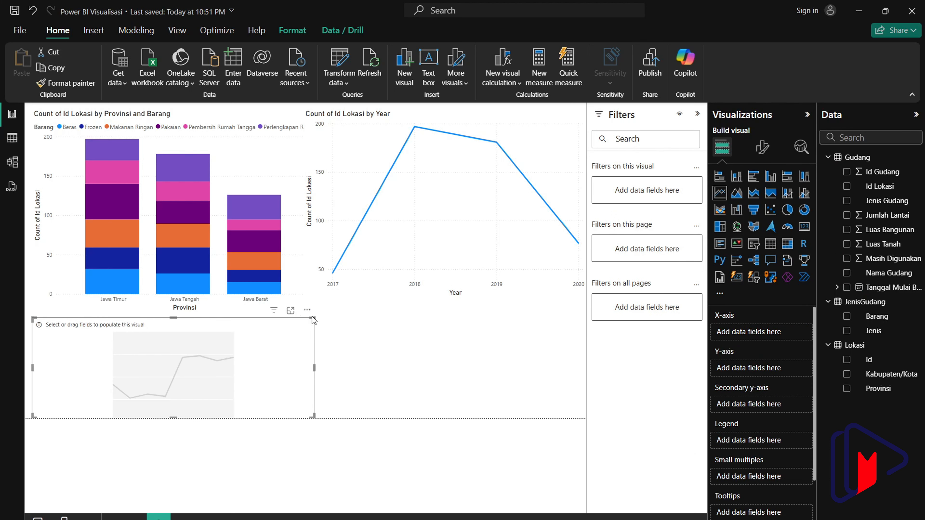
Shrink the column chart and the yearly line chart and place them side by side above the empty line chart
left_click(286, 155)
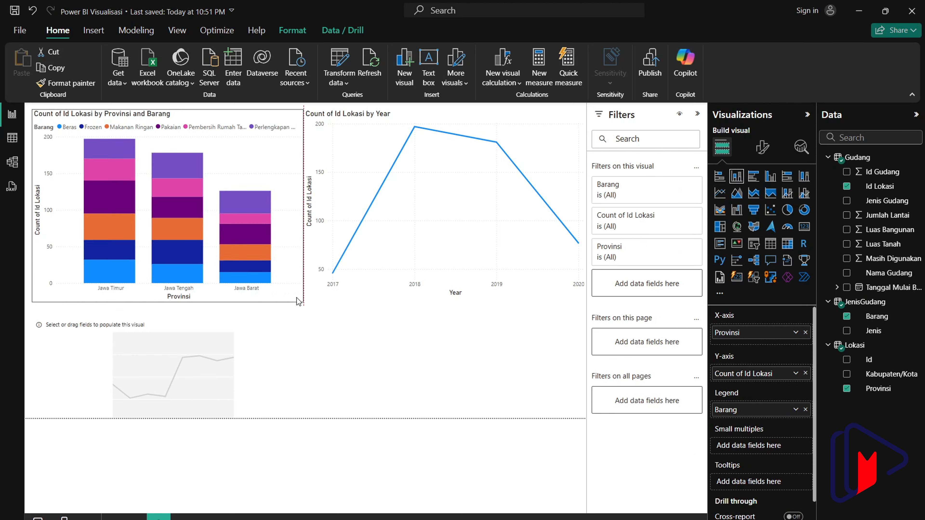
left_click_drag(298, 301, 241, 237)
left_click_drag(383, 117, 320, 116)
left_click_drag(524, 298, 476, 257)
left_click(200, 325)
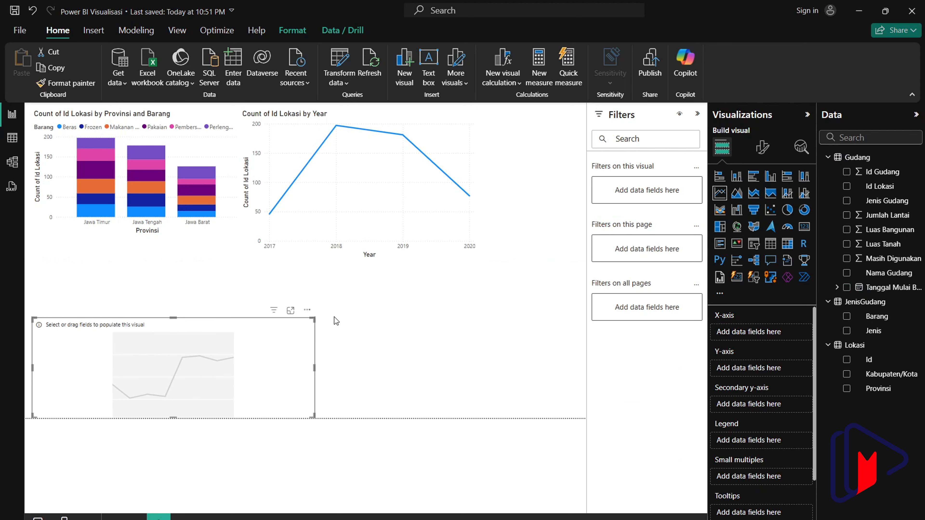
Shrink the empty line chart to fit below the column chart and plot the sum of Luas Tanah against Tanggal Mulai Beroprasi
left_click_drag(312, 318, 240, 260)
left_click(292, 303)
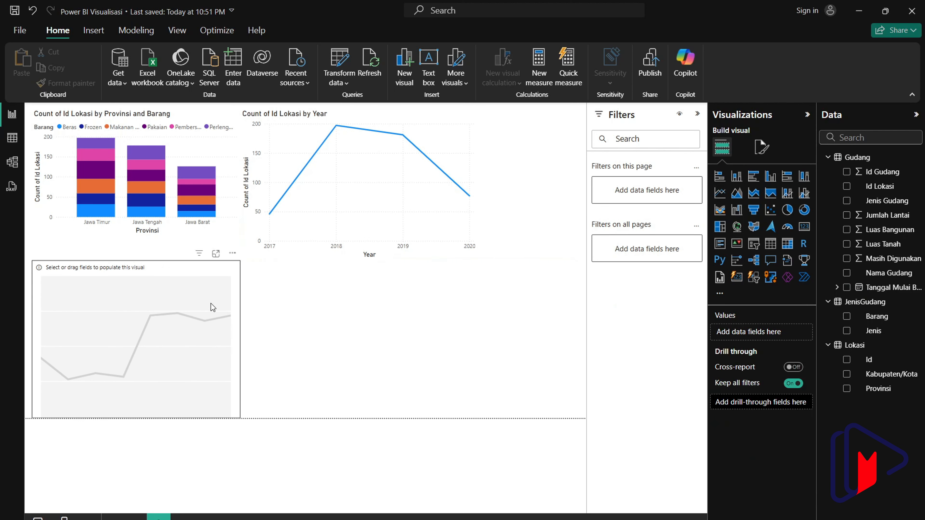
left_click(180, 294)
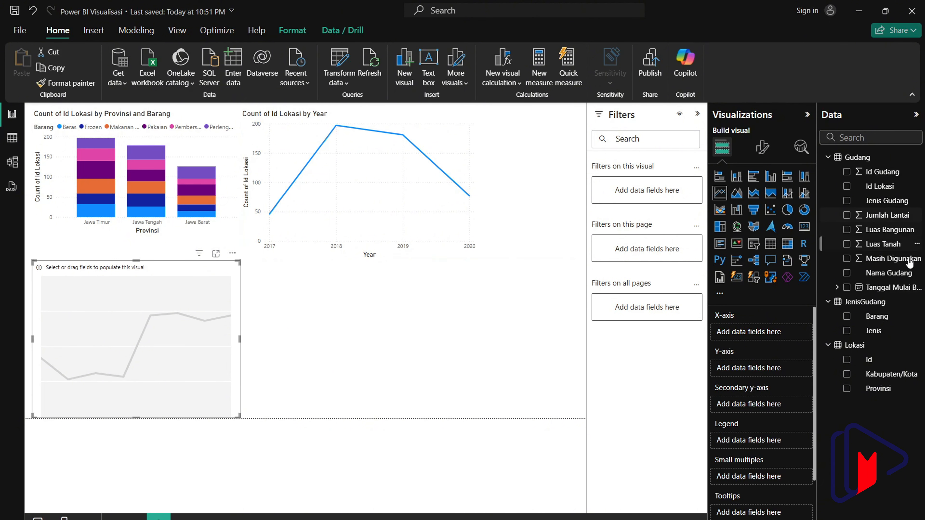
left_click_drag(896, 288, 747, 331)
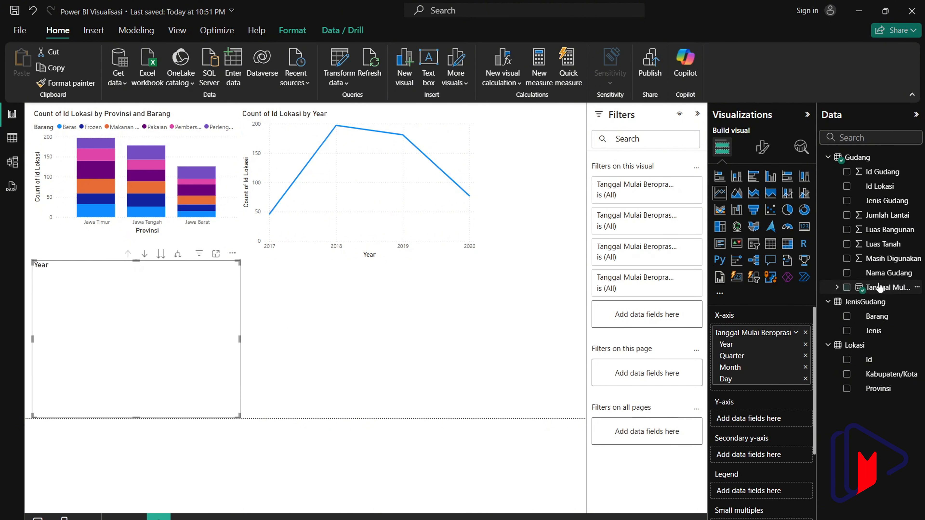
left_click_drag(883, 244, 773, 416)
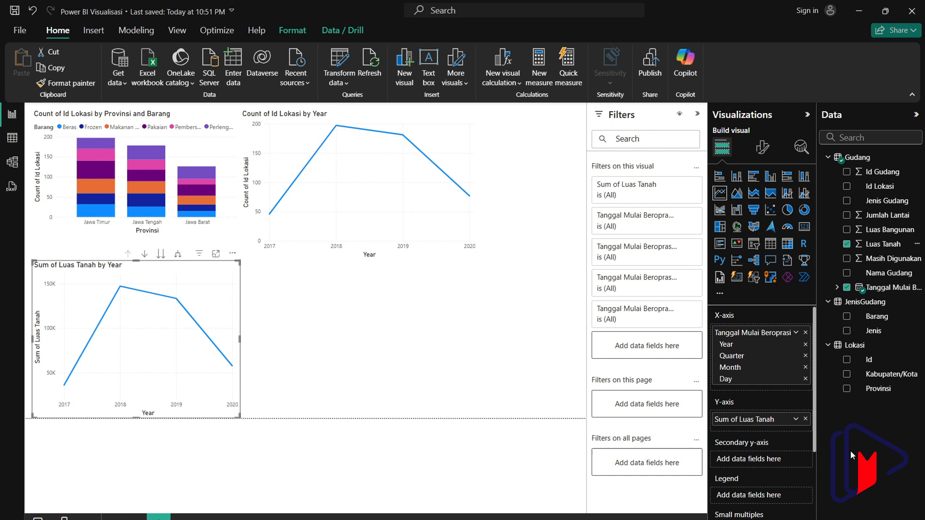
Try the Average aggregation for Luas Tanah on the line chart, inspect the yearly points, and return it to Sum
left_click(795, 420)
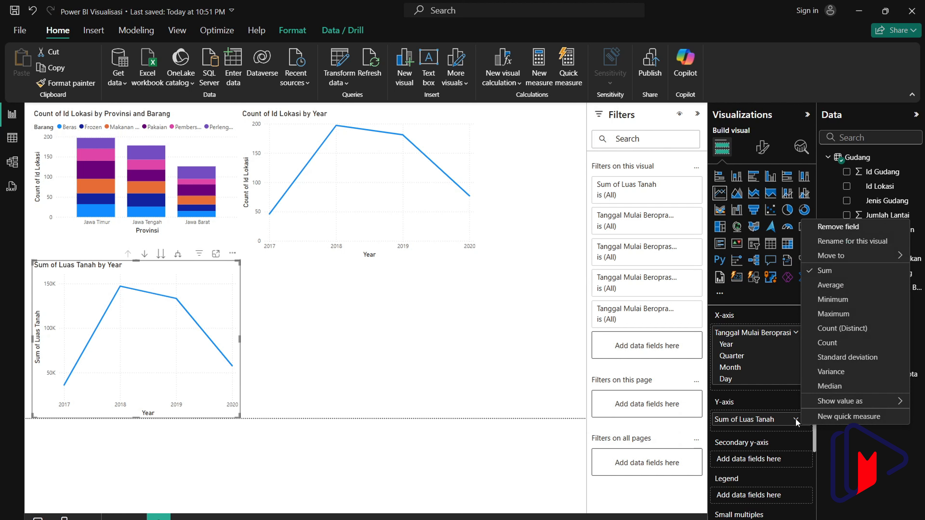
left_click(827, 285)
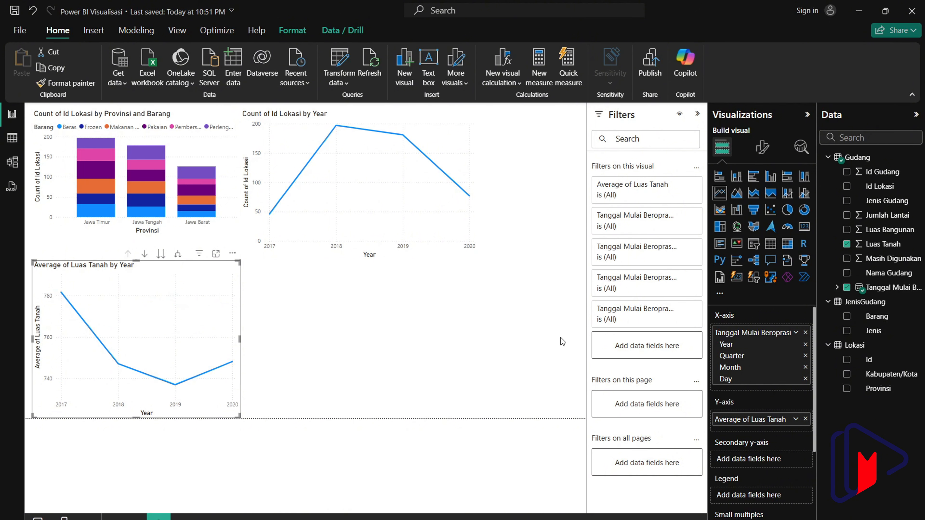
mouse_move(115, 376)
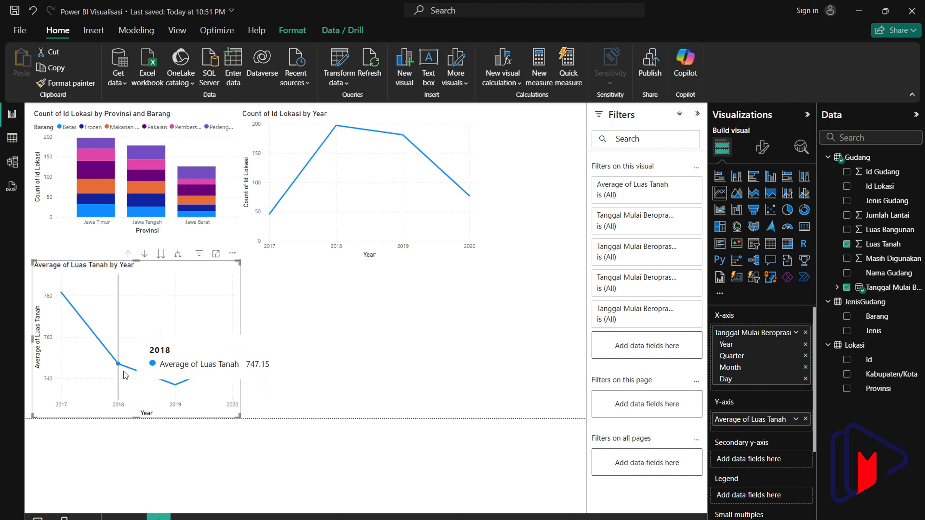
mouse_move(167, 383)
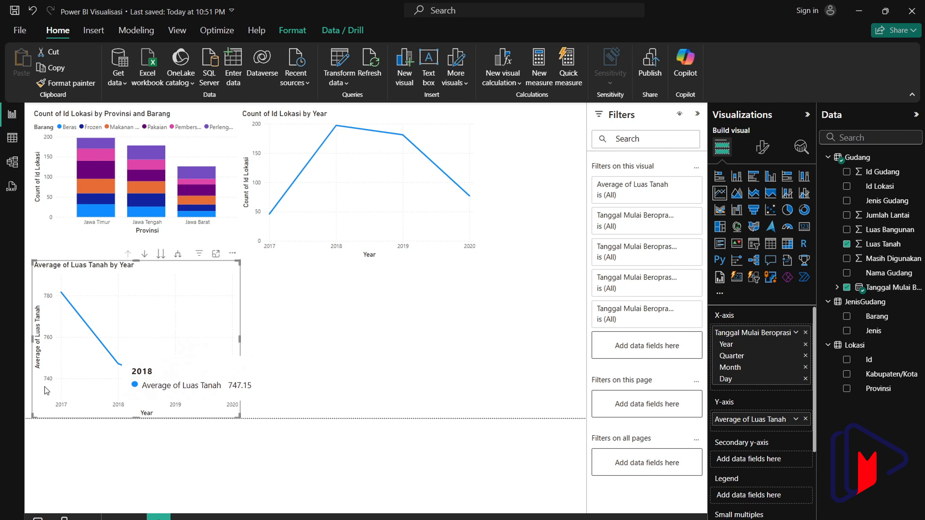
mouse_move(68, 328)
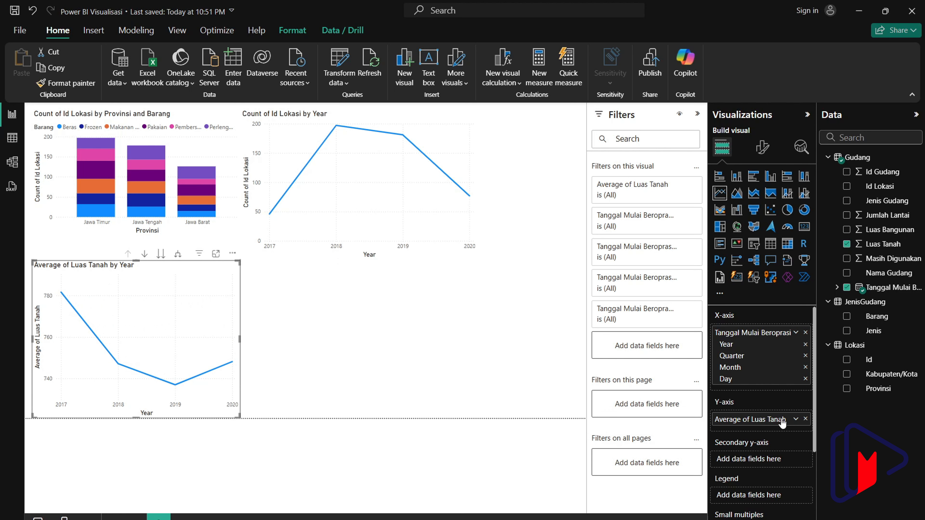
left_click(795, 420)
left_click(825, 270)
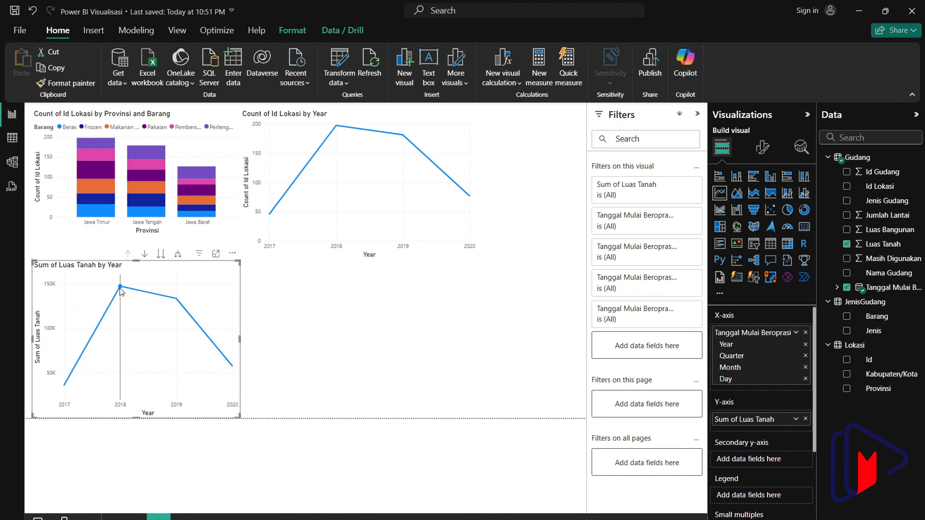
mouse_move(121, 290)
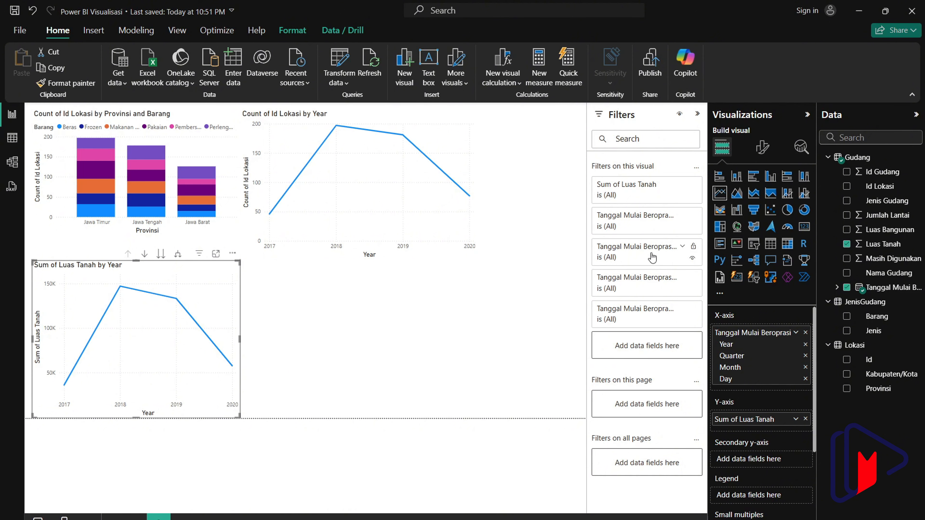
Try displaying the Luas Tanah by year visual as a pie chart and convert it back to a line chart
left_click(787, 209)
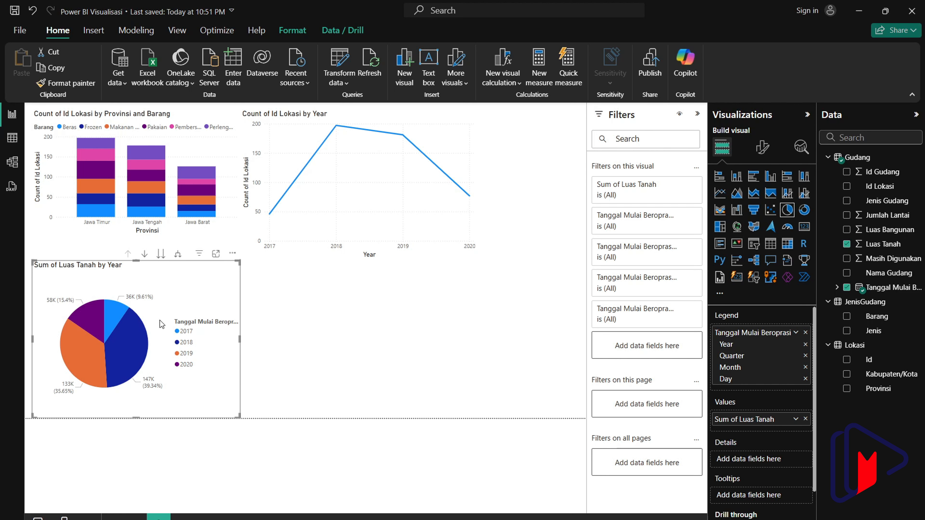
left_click(366, 361)
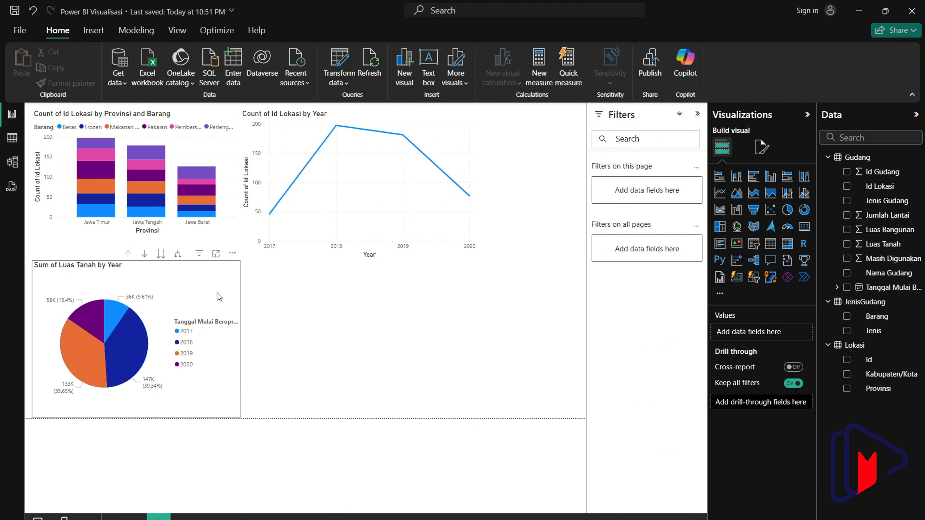
left_click(213, 291)
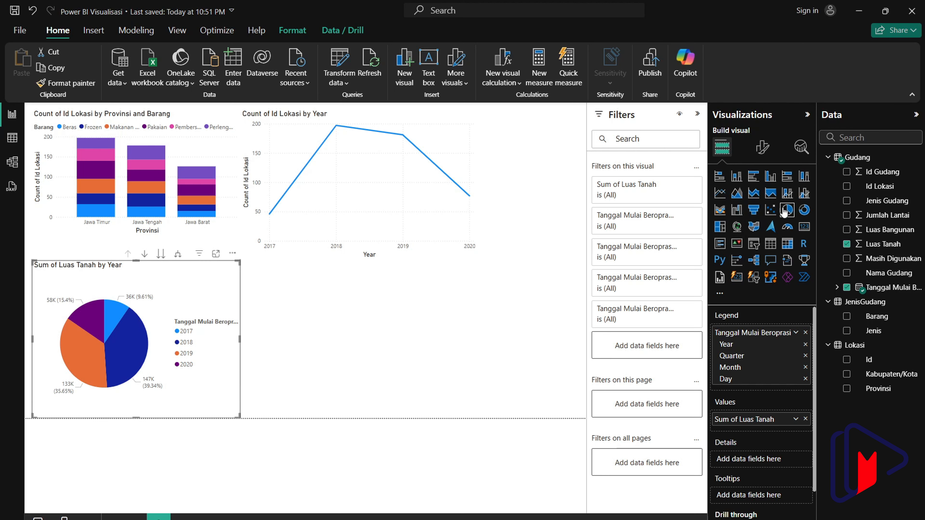
left_click(720, 193)
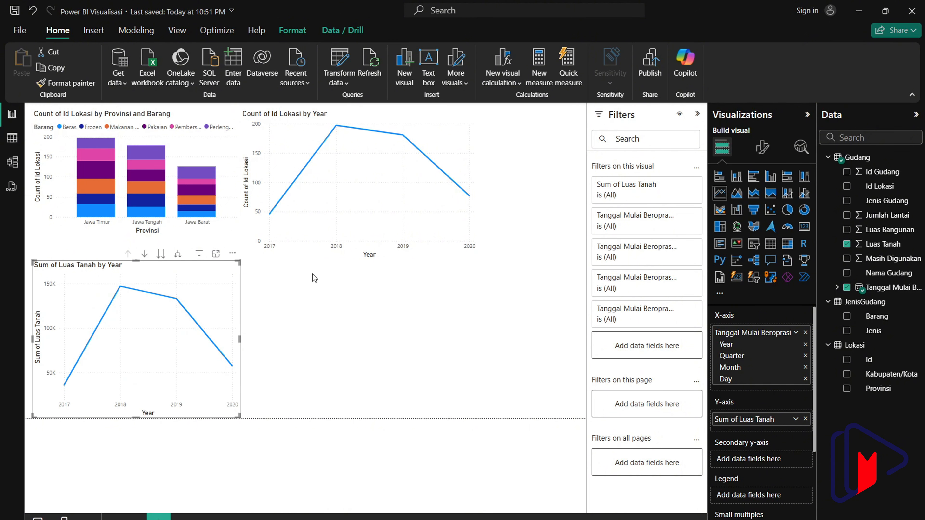
Try the Id Lokasi by year visual as a clustered column and a stacked bar chart, returning it to a line chart
left_click(308, 256)
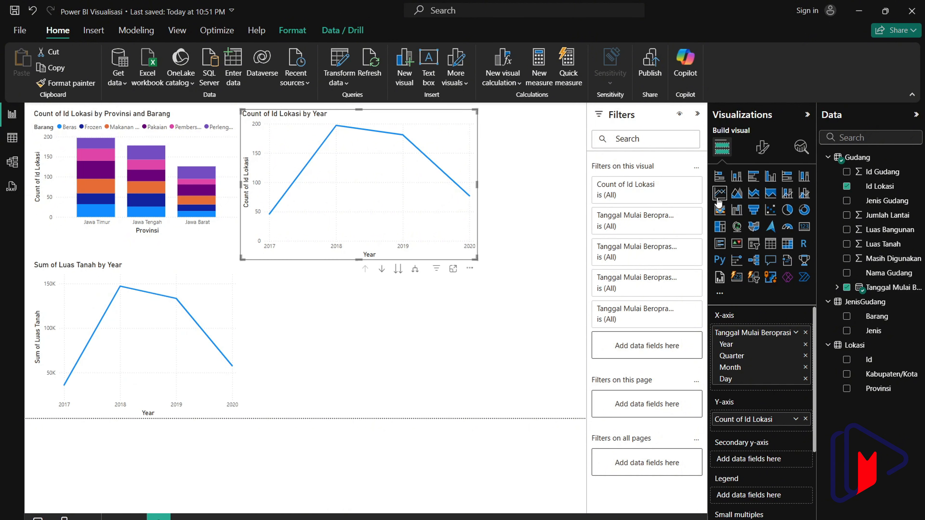
left_click(769, 178)
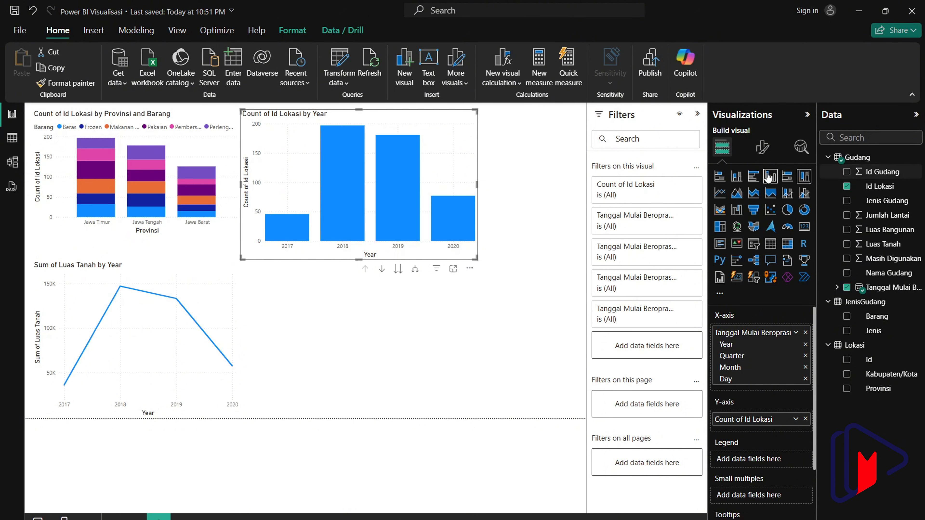
left_click(720, 199)
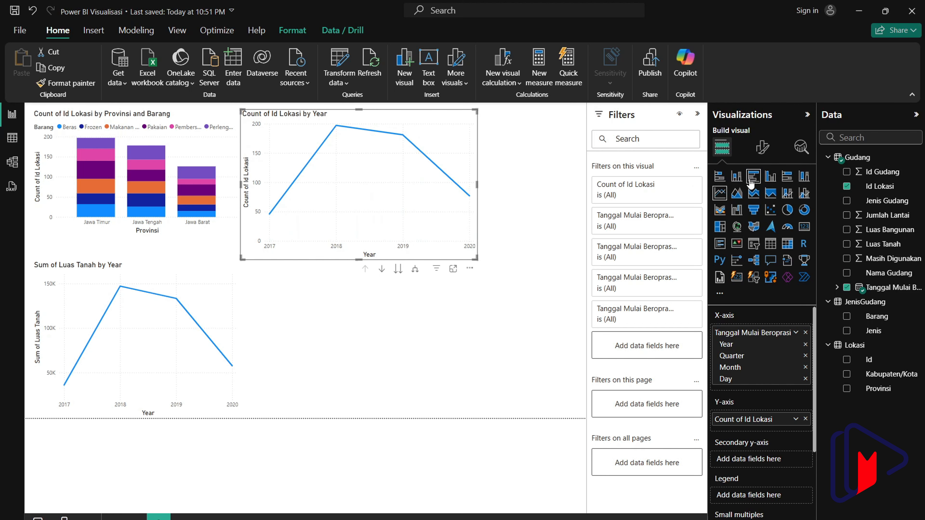
left_click(770, 177)
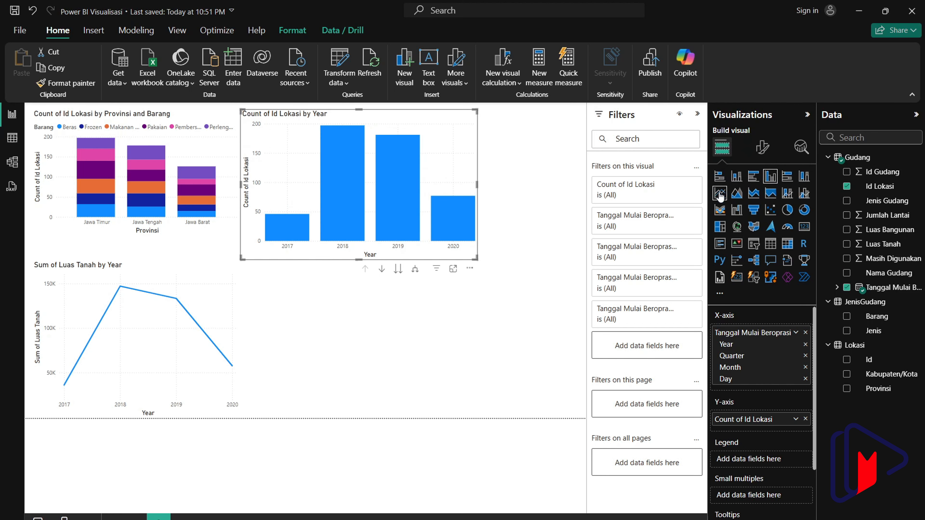
left_click(489, 316)
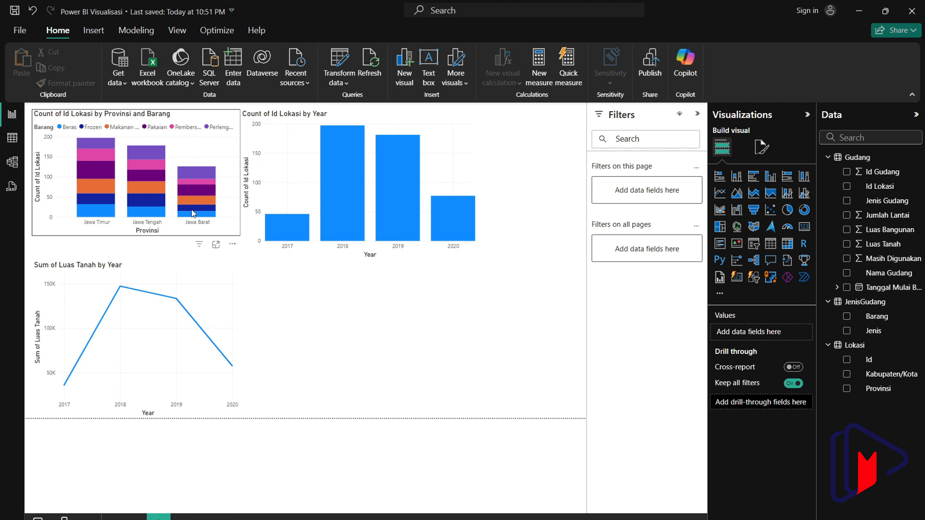
left_click(425, 171)
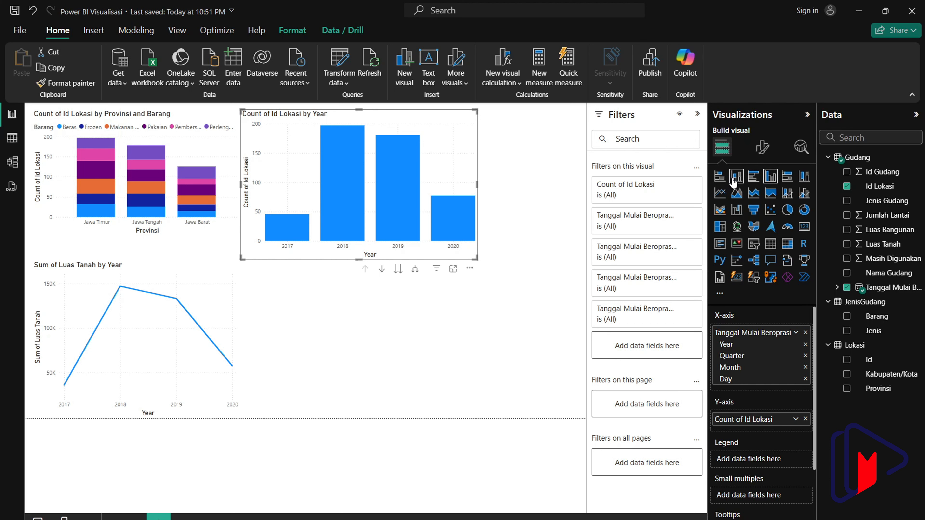
left_click(724, 183)
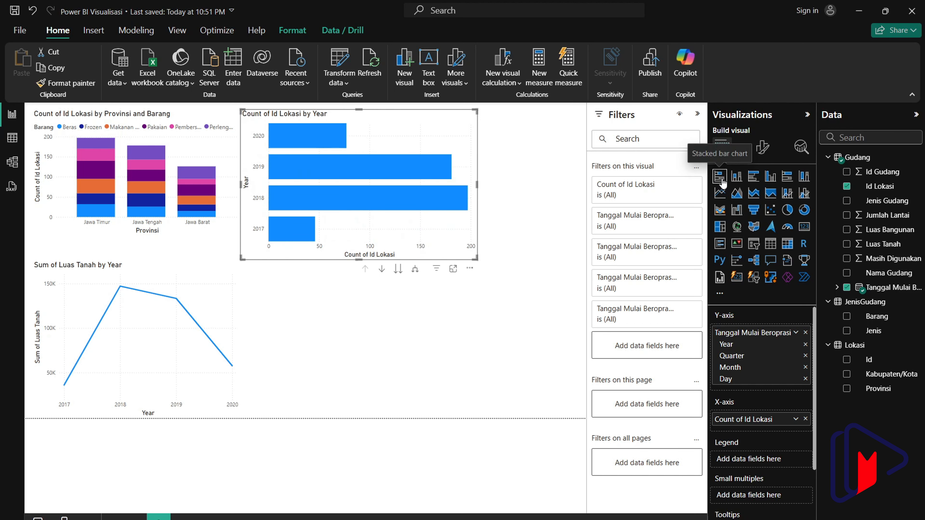
left_click(720, 193)
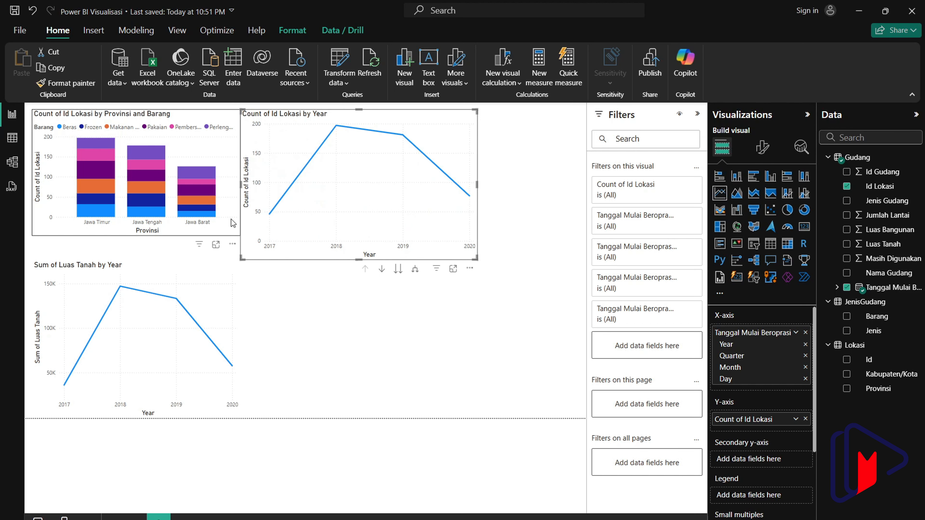
Add an empty pie chart beside the Luas Tanah line chart, directly below the Id Lokasi by year chart
left_click(200, 267)
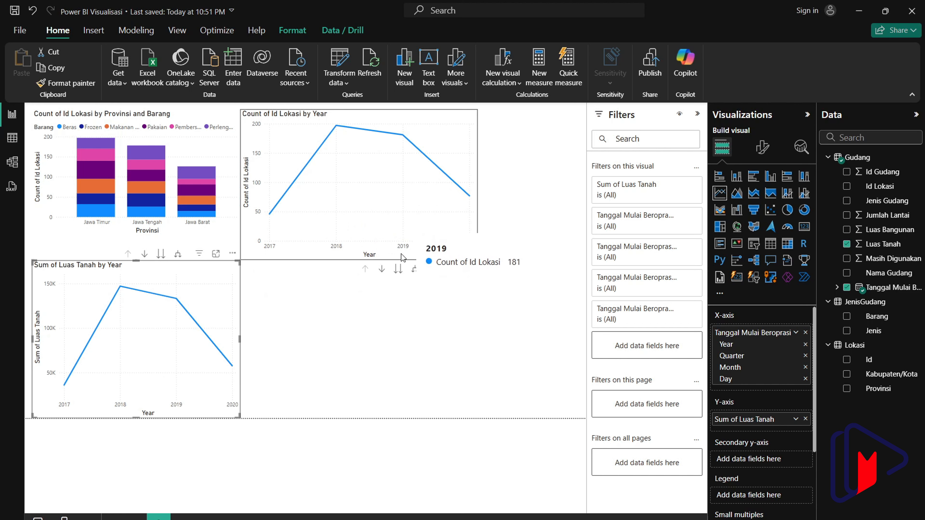
left_click(413, 319)
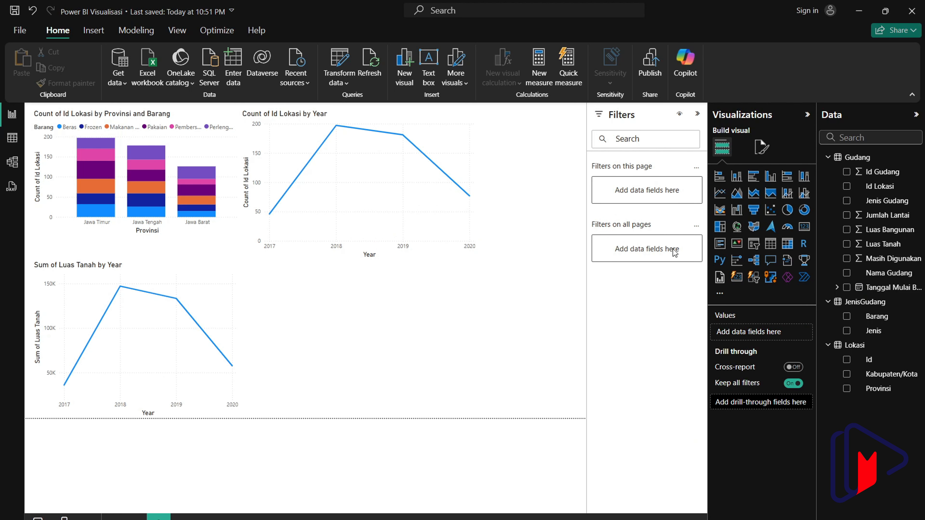
left_click(788, 214)
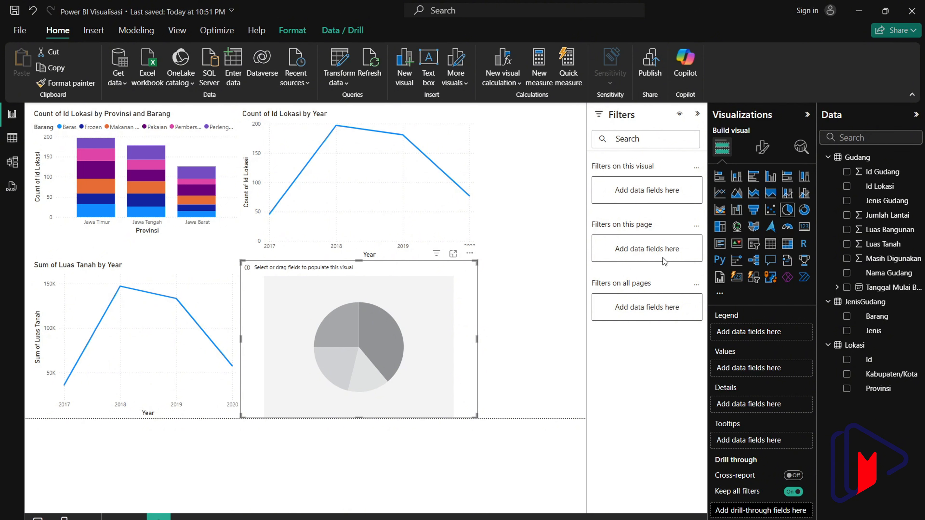
mouse_move(876, 384)
left_mouse_down()
mouse_move(805, 342)
mouse_move(834, 344)
mouse_move(867, 393)
left_mouse_up()
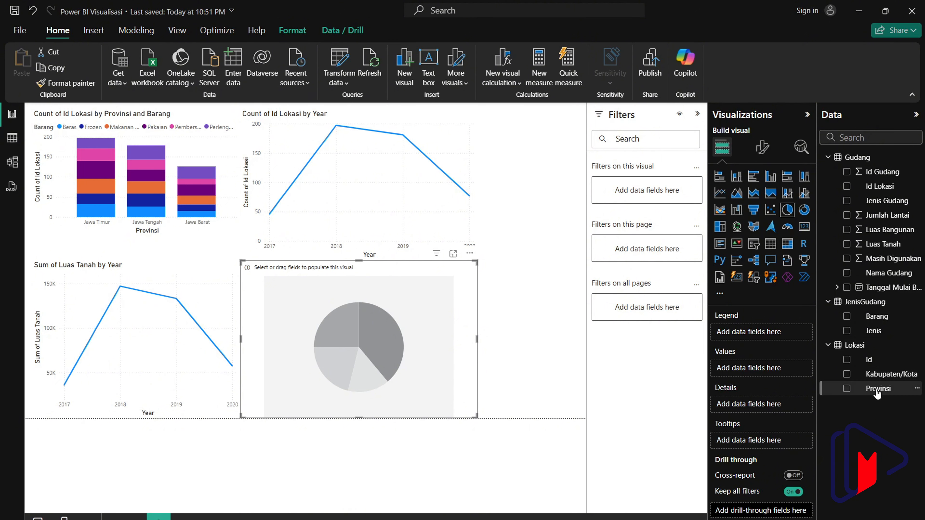
Try Provinsi and Kabupaten/Kota in turn as the pie chart's legend, browse the Kabupaten/Kota entries, and clear the legend
left_click_drag(876, 388, 779, 332)
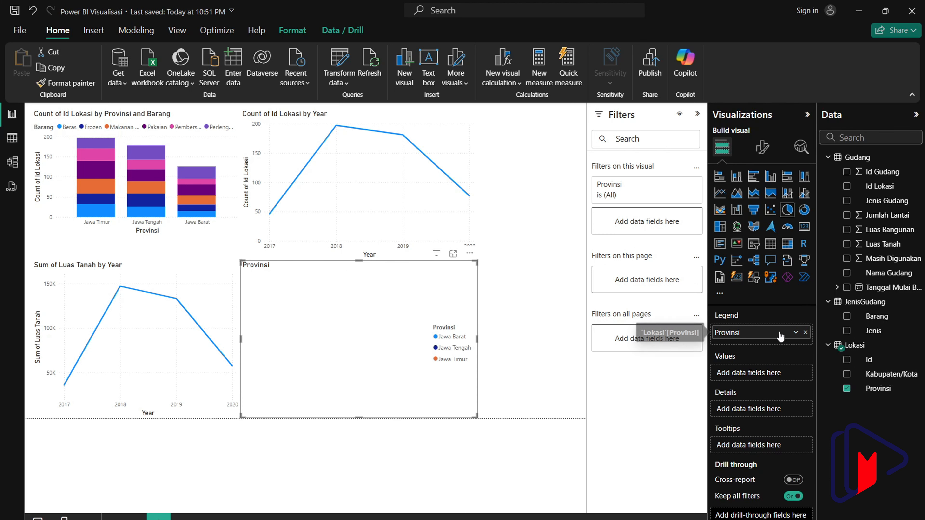
left_click(806, 333)
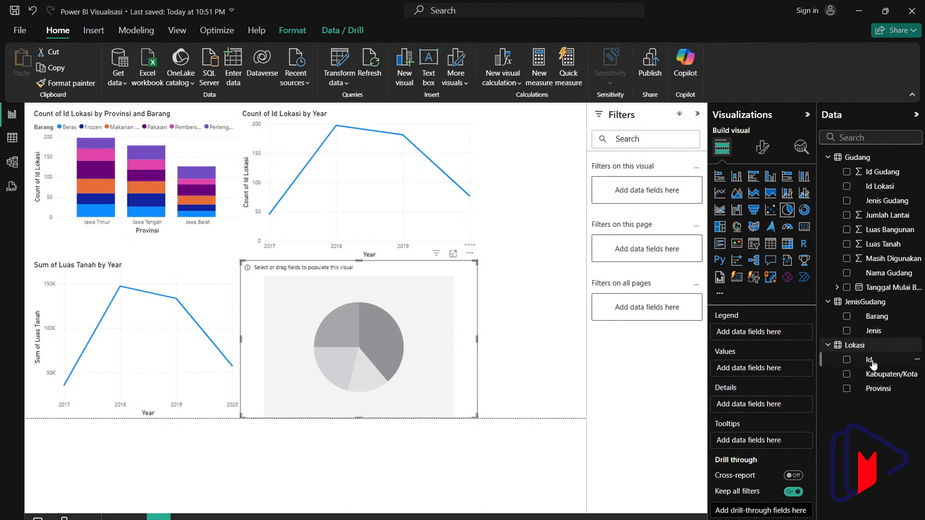
left_click_drag(885, 374, 779, 335)
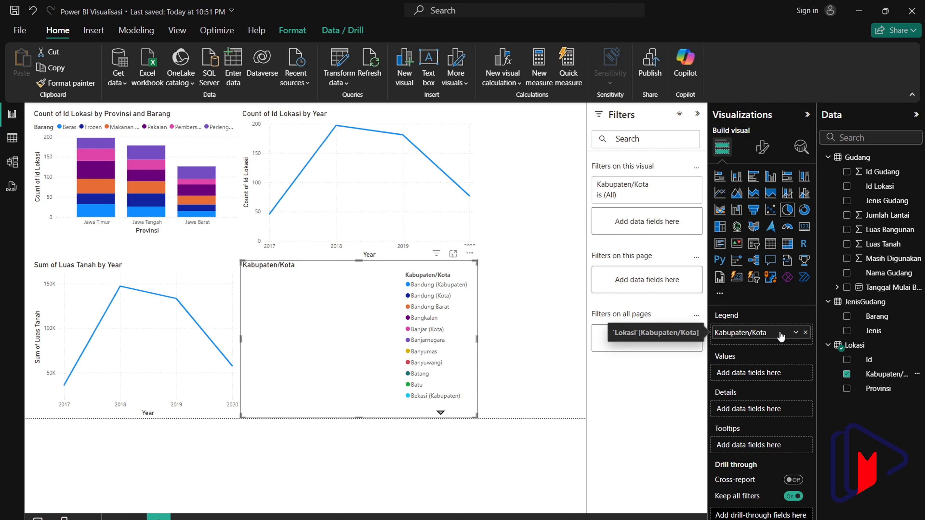
left_click(441, 413)
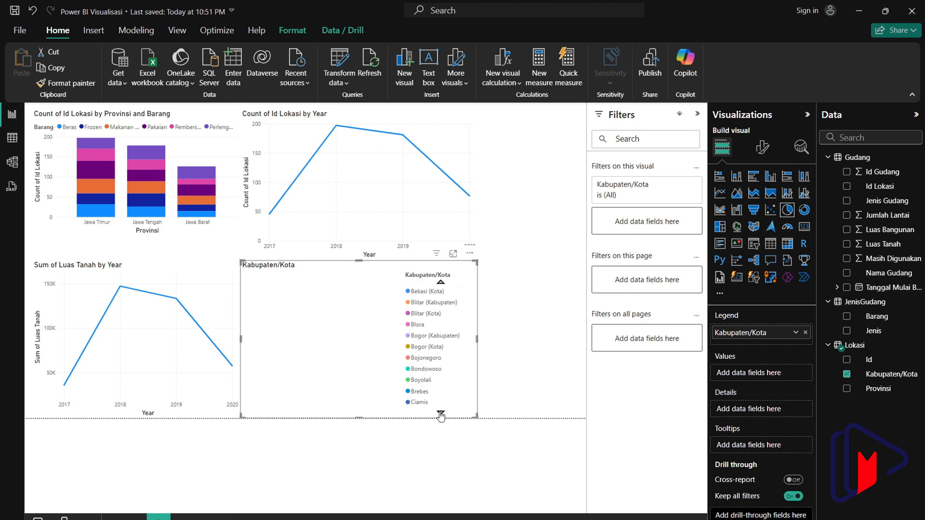
left_click(441, 414)
left_click(441, 414)
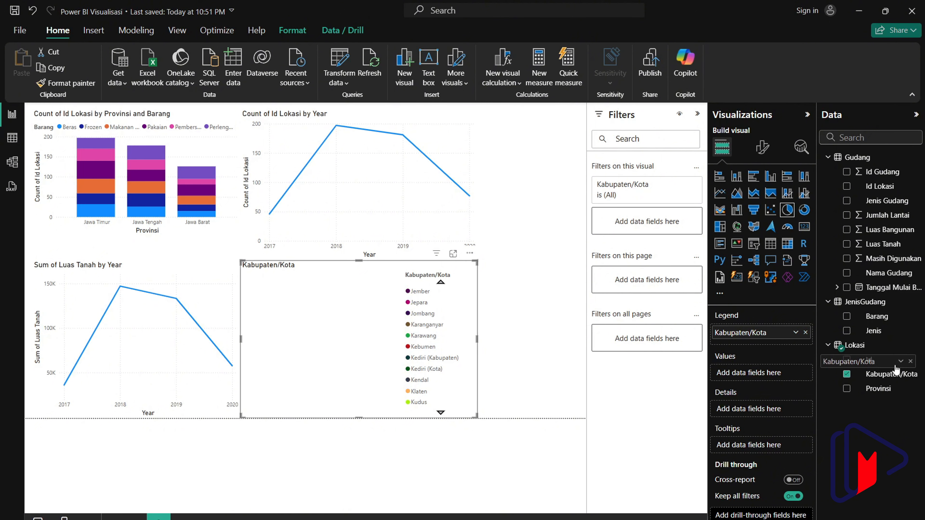
left_click(846, 374)
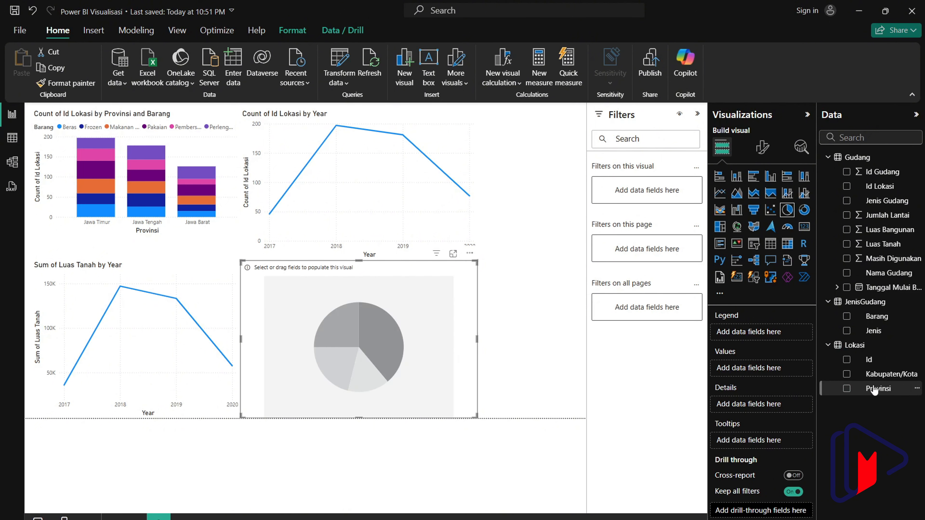
Set Provinsi as the pie chart's legend and the sum of Luas Bangunan as its values
left_click_drag(874, 388, 770, 333)
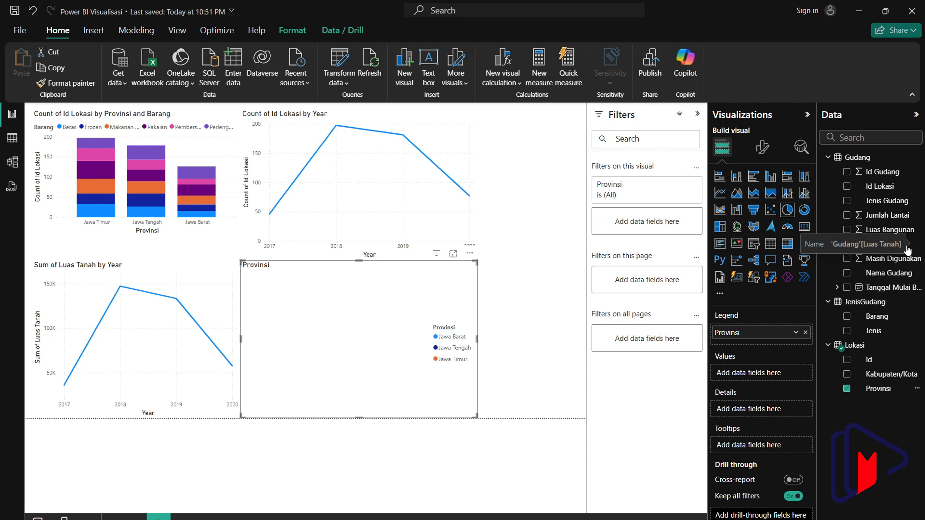
left_click_drag(888, 230, 774, 369)
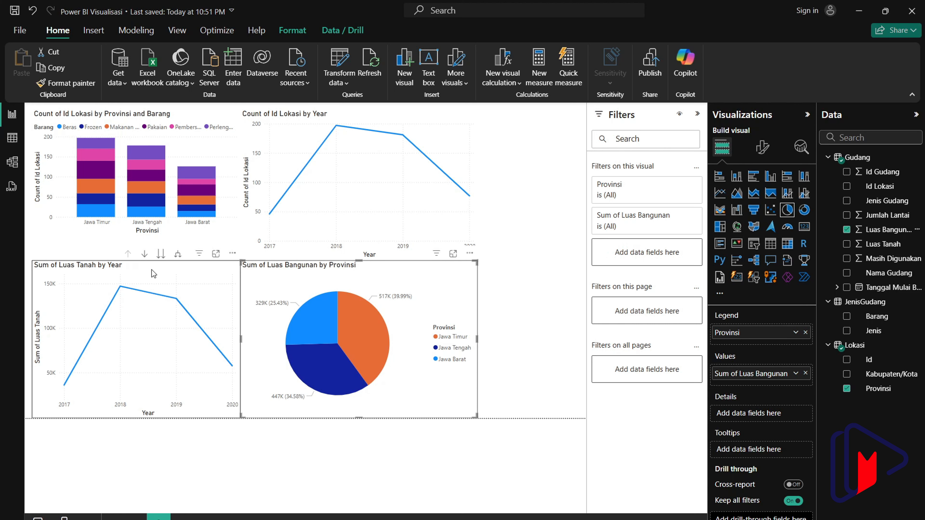
left_click(162, 270)
left_click(430, 293)
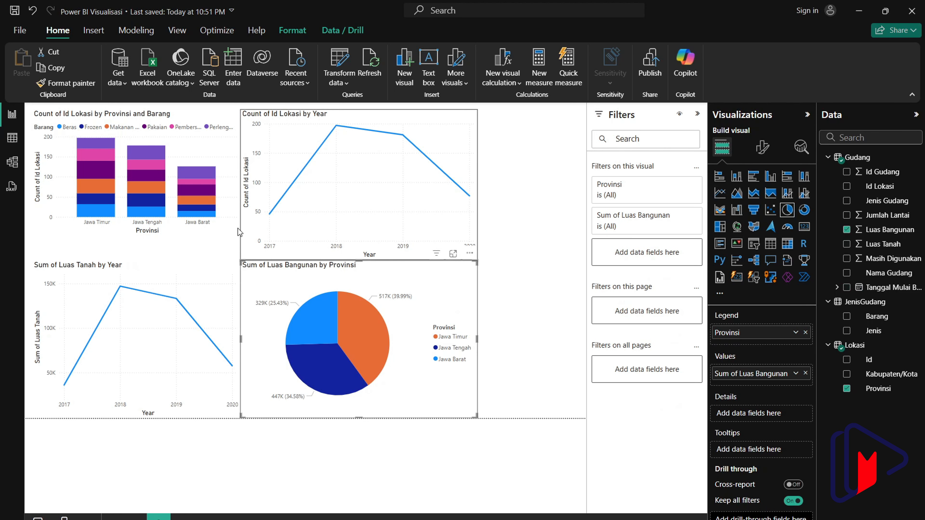
left_click(201, 232)
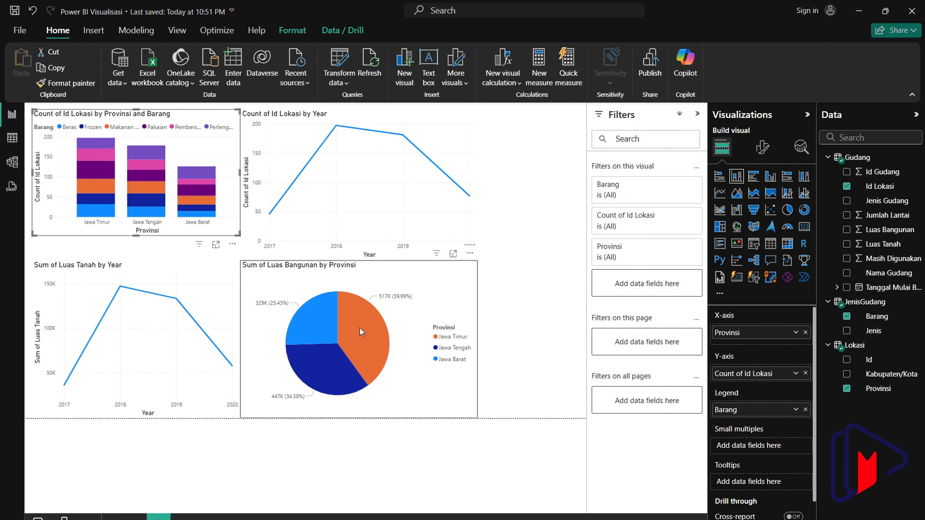
mouse_move(360, 326)
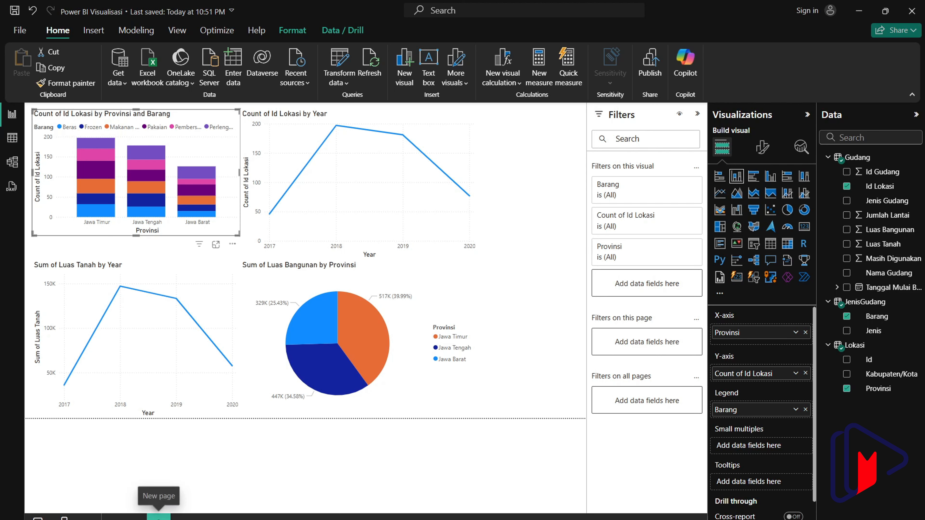
Add a new report page and place an empty treemap in the page's upper-left corner
left_click(159, 517)
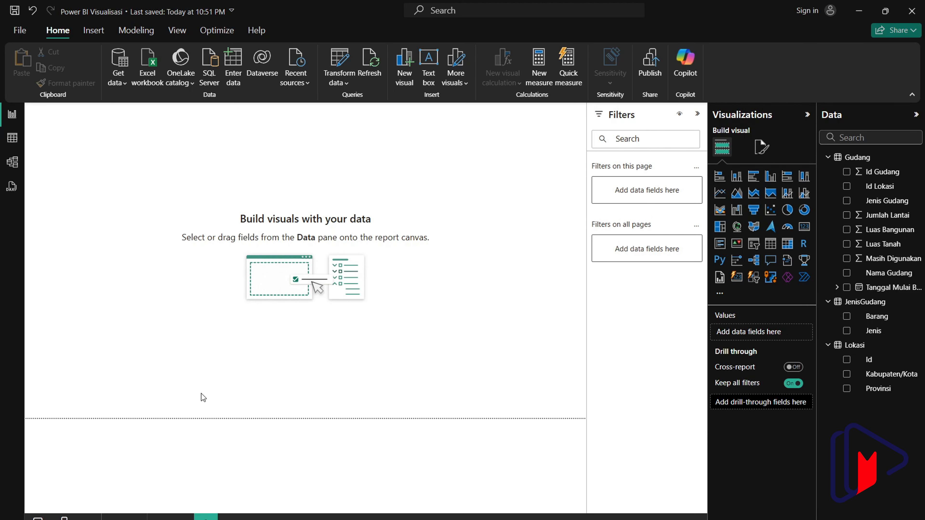
left_click(135, 516)
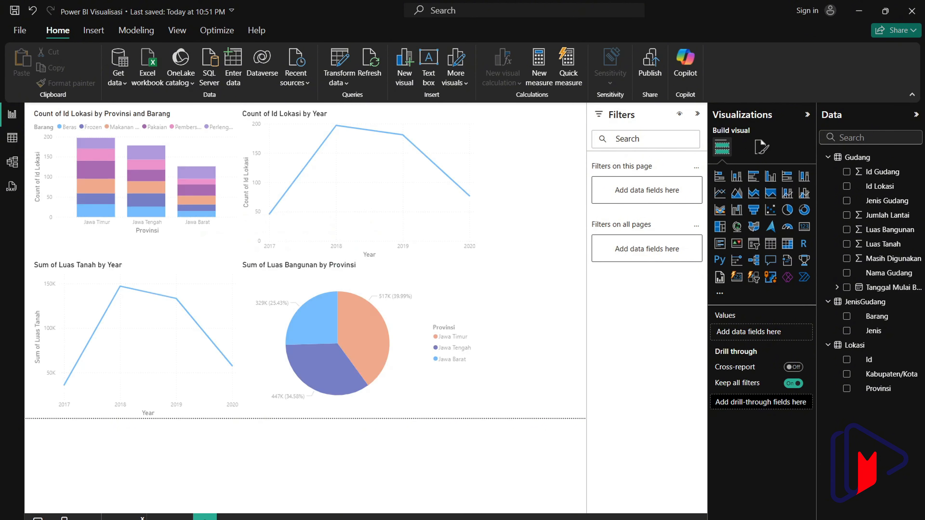
left_click(168, 517)
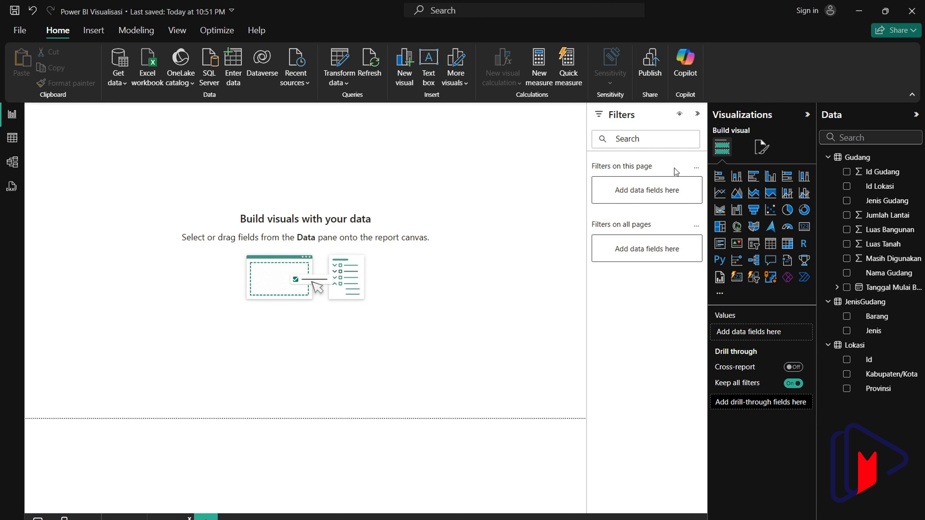
left_click(718, 231)
left_click_drag(149, 221, 206, 243)
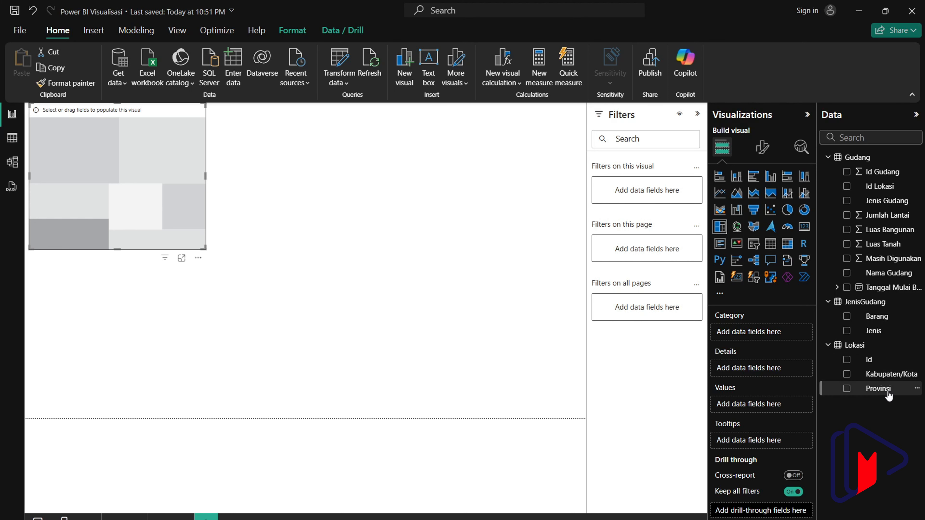
Set Provinsi as the treemap's category, Kabupaten/Kota as details and the sum of Luas Tanah as values, and enlarge it across most of the page
left_click_drag(888, 389, 795, 335)
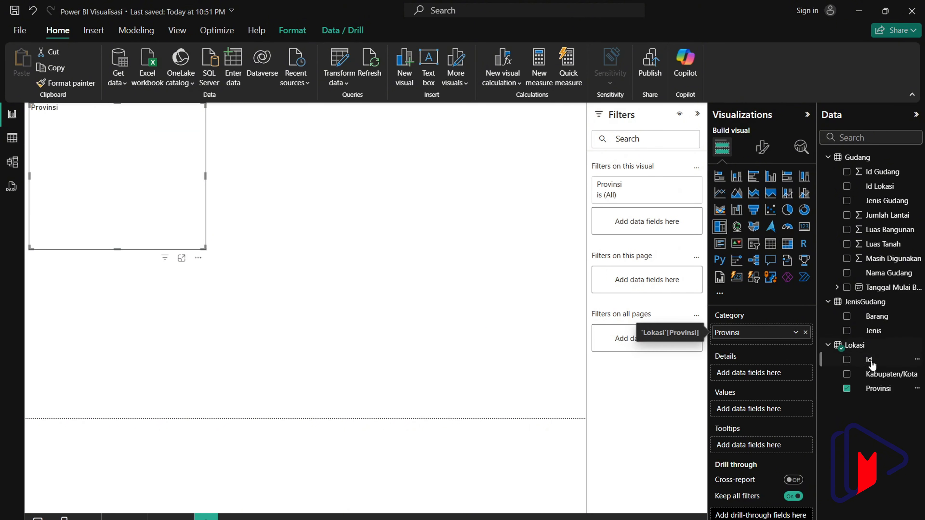
left_click_drag(881, 379, 762, 373)
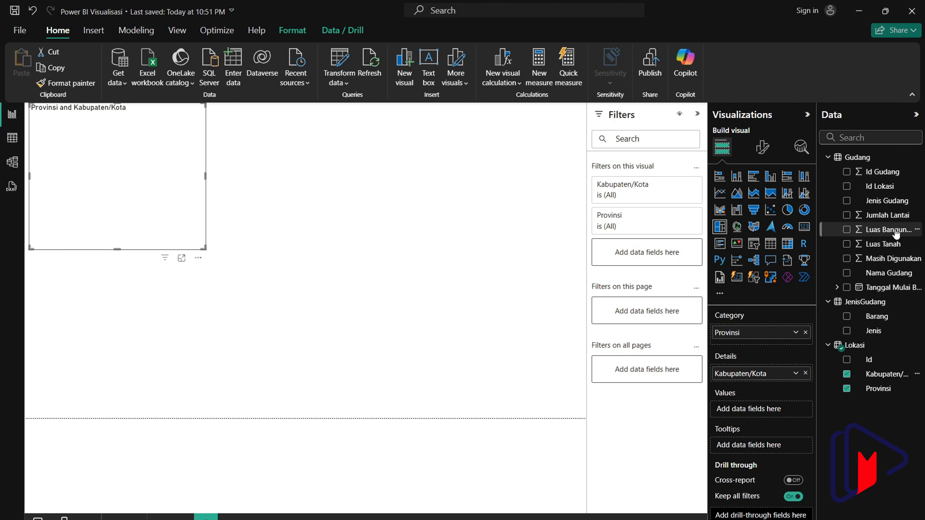
left_click_drag(885, 244, 773, 405)
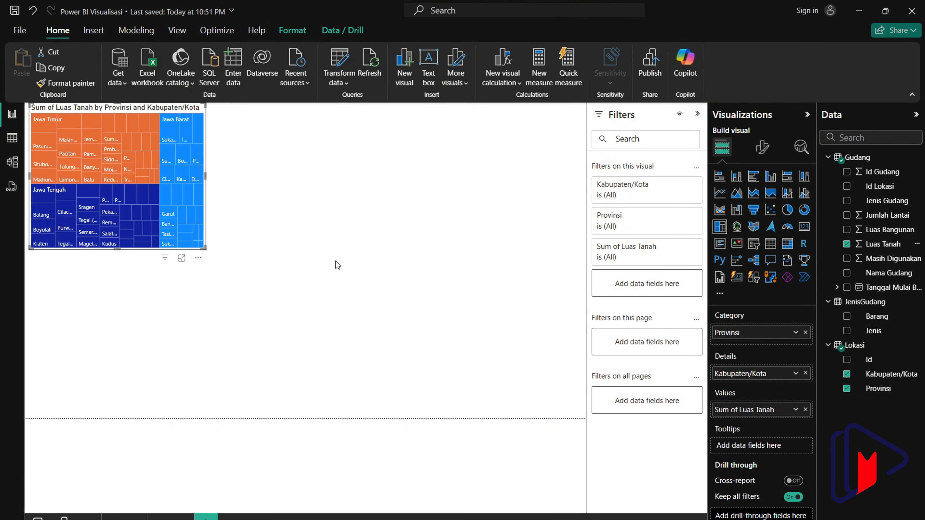
left_click_drag(205, 247, 492, 407)
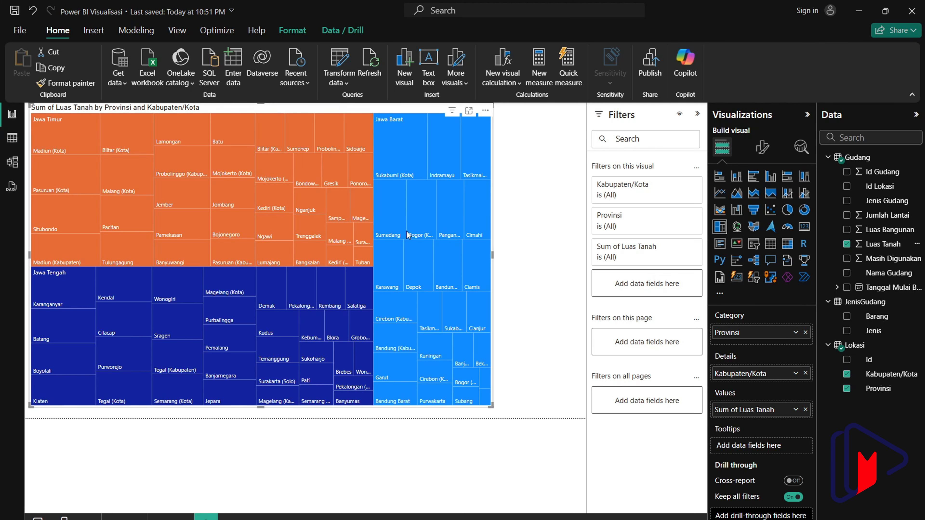
mouse_move(437, 151)
mouse_move(49, 135)
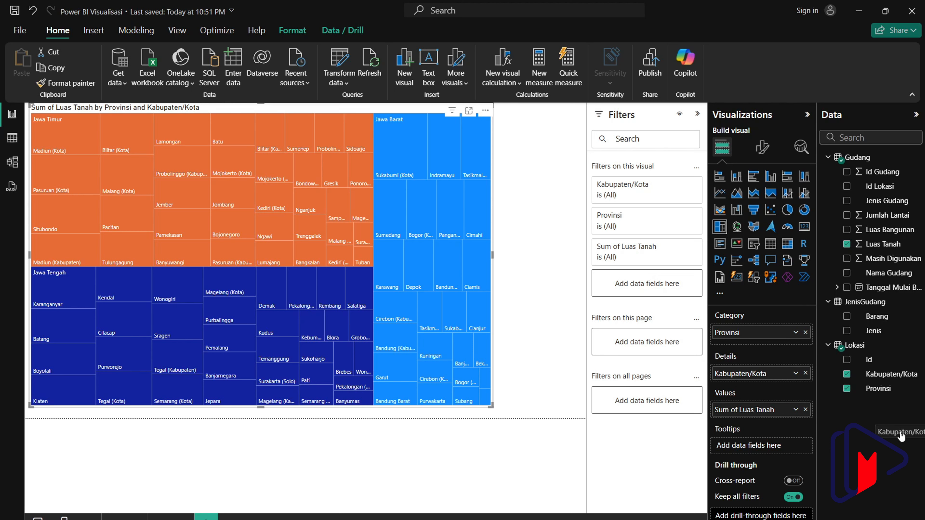
Replace Kabupaten/Kota with Barang as the treemap's details field
left_click(805, 373)
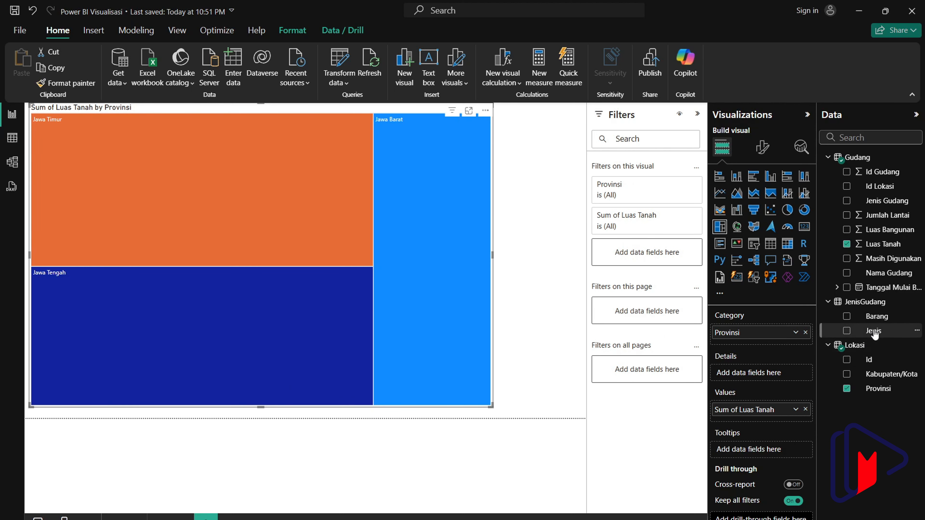
left_click_drag(877, 316, 769, 374)
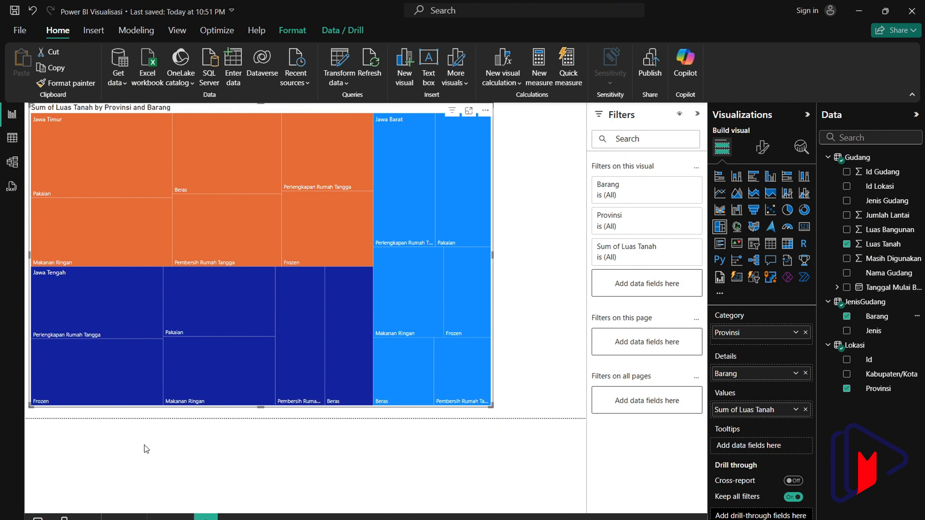
mouse_move(78, 167)
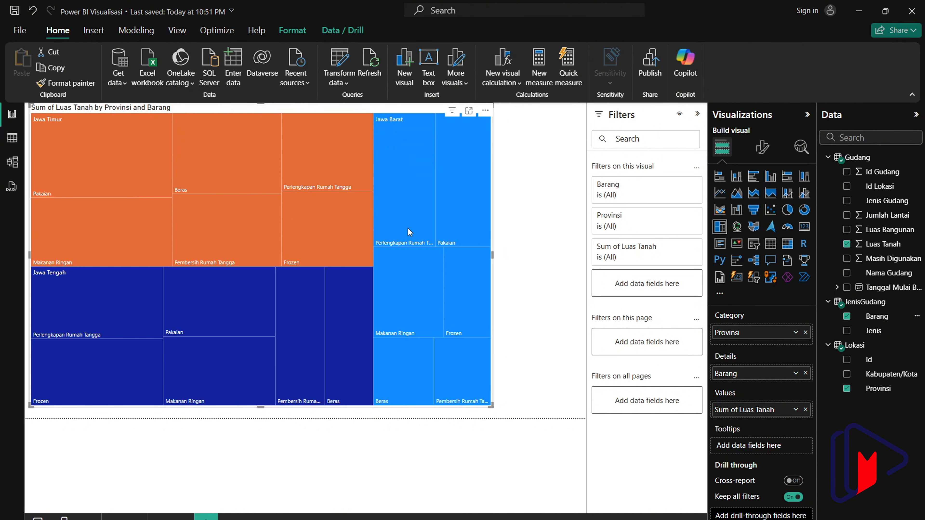
mouse_move(413, 247)
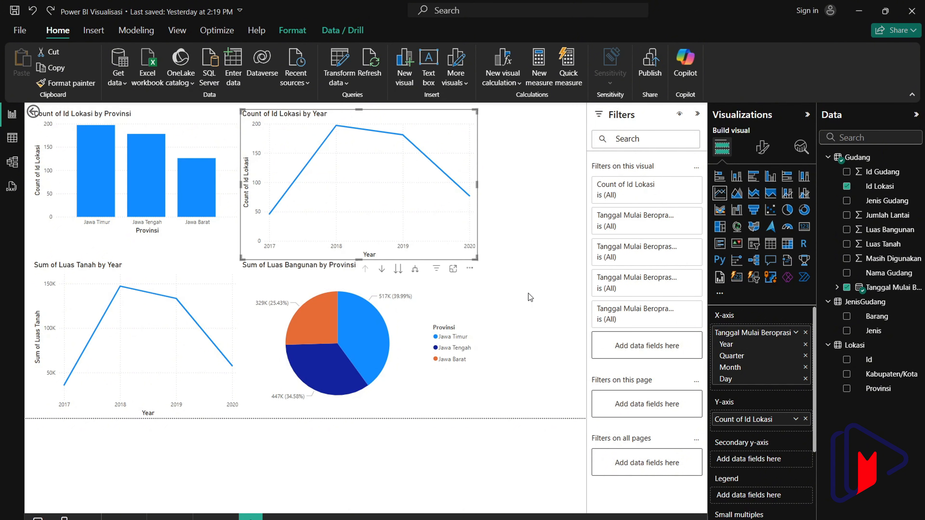
Replace the Id Lokasi by Year line chart with an empty clustered column chart, sized to match the width of the pie chart below
left_click(529, 296)
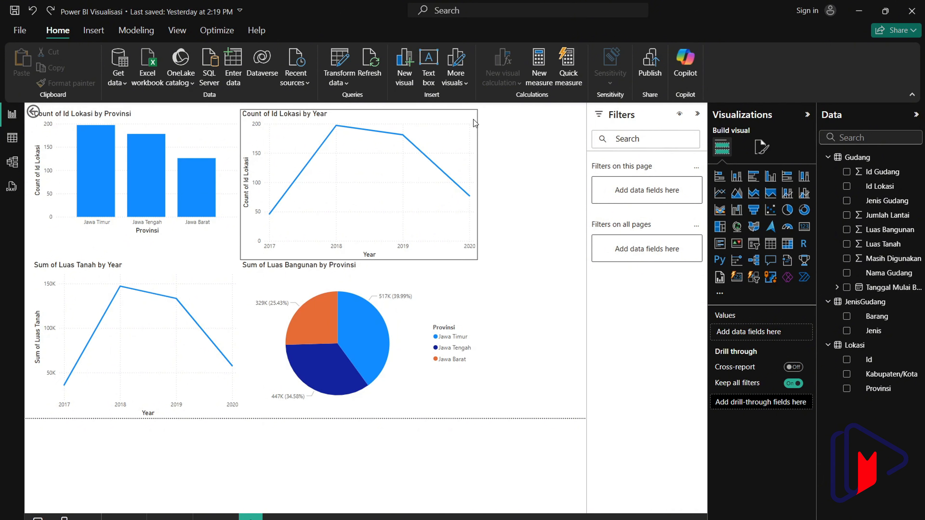
left_click(473, 119)
key("Delete")
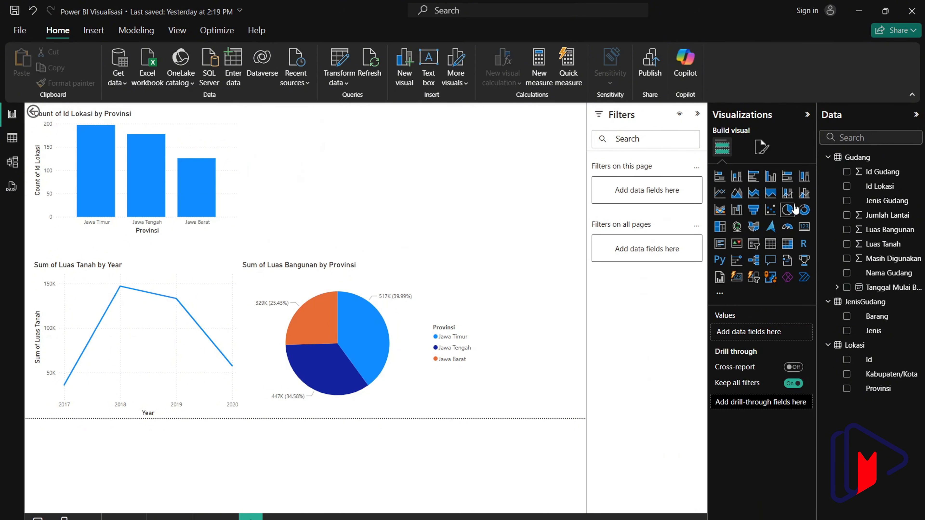
left_click(768, 181)
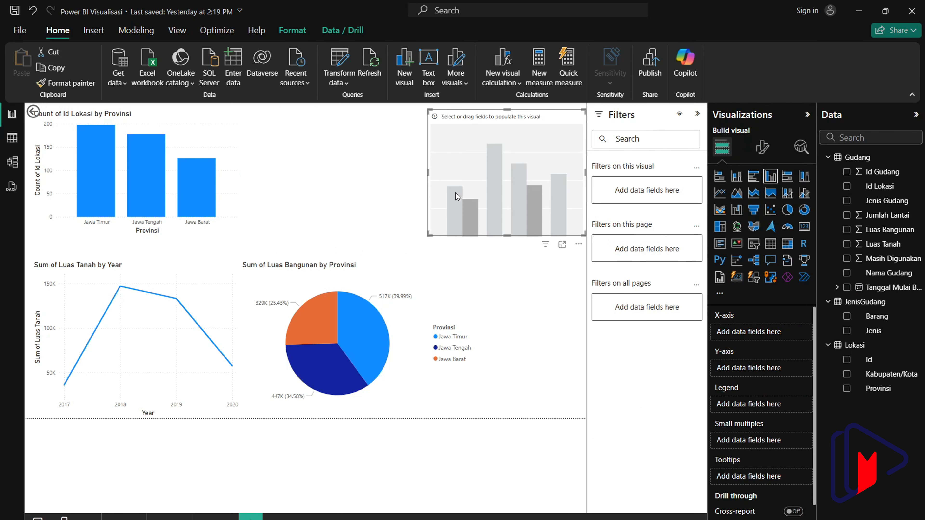
left_click_drag(455, 192, 293, 183)
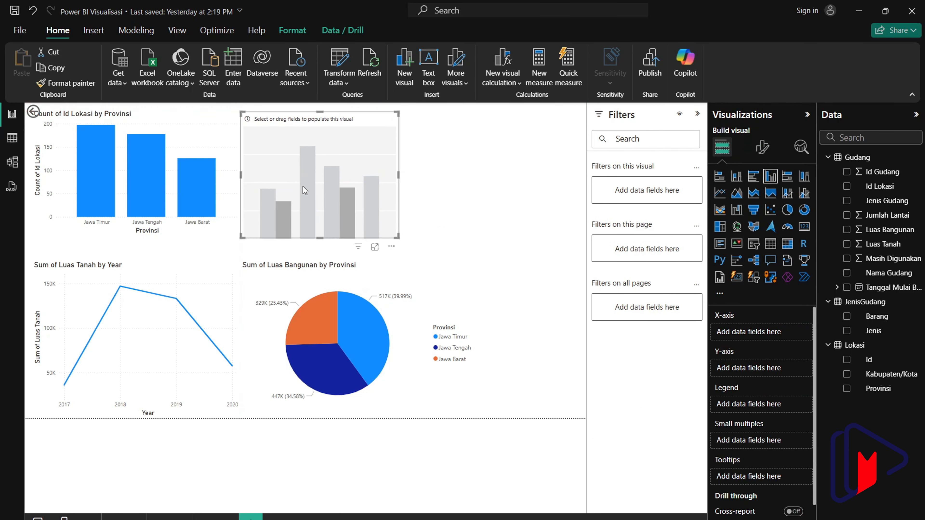
left_click_drag(398, 236, 476, 249)
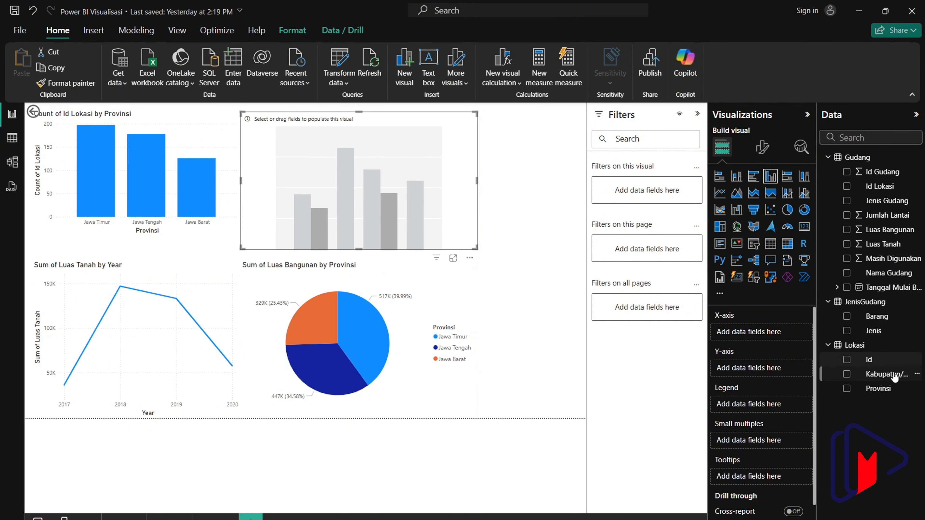
Plot the sum of Luas Tanah by Provinsi in the new column chart, and replace Provinsi with Kabupaten/Kota on the x-axis
left_click_drag(887, 392, 764, 334)
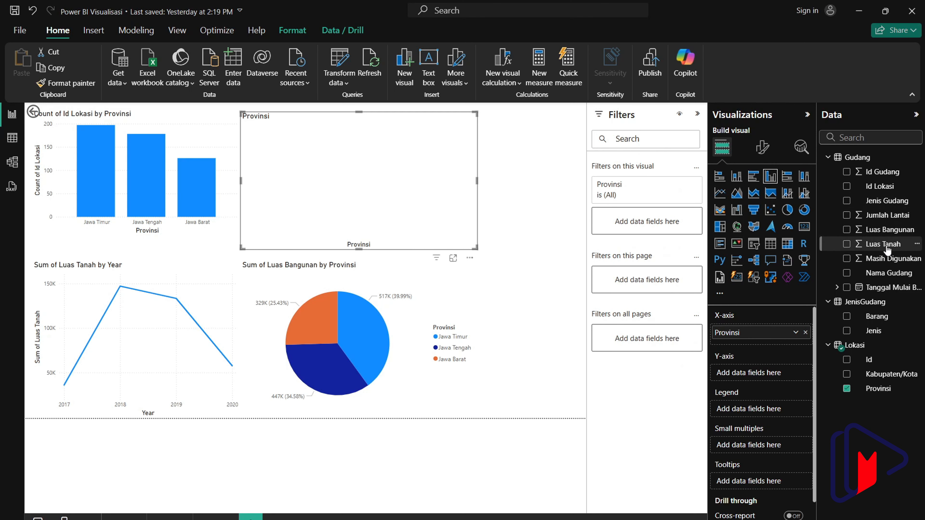
left_click_drag(887, 244, 779, 369)
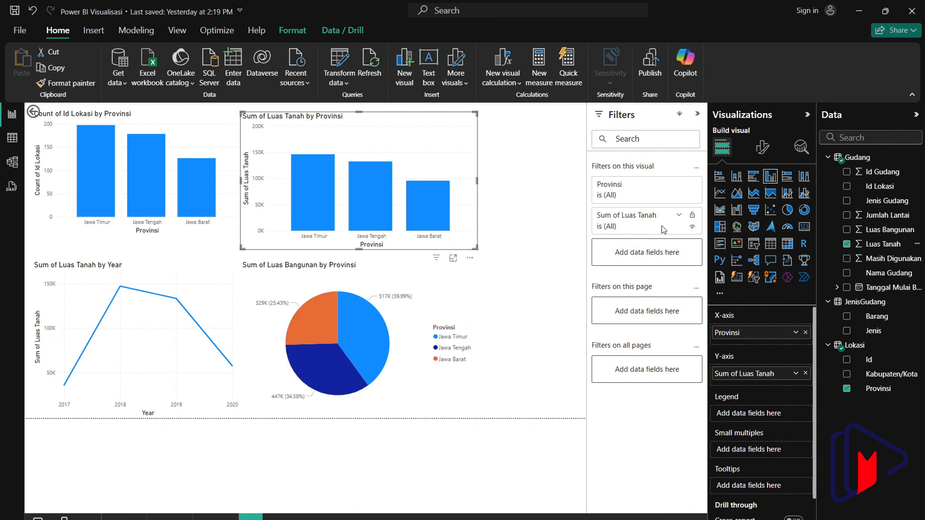
mouse_move(743, 333)
left_mouse_down()
mouse_move(881, 433)
mouse_move(849, 396)
mouse_move(874, 388)
mouse_move(752, 330)
left_mouse_up()
left_click(805, 332)
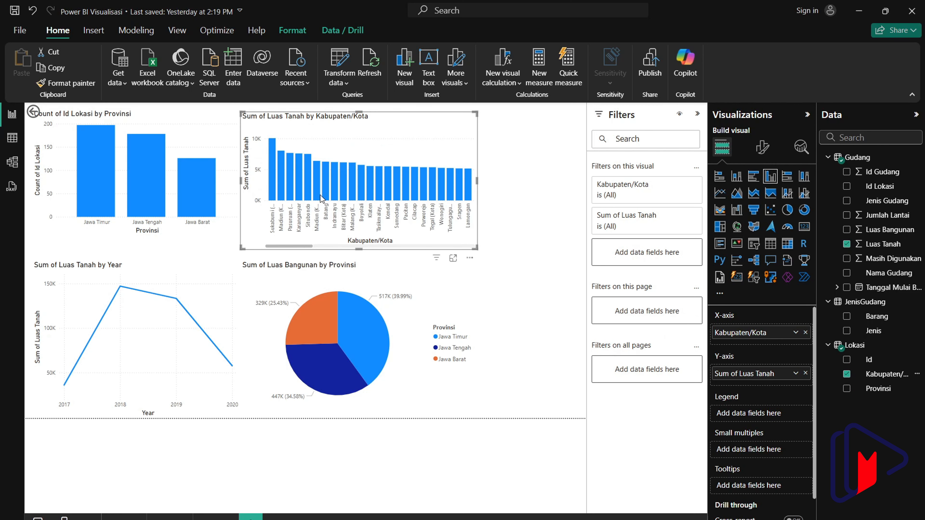
mouse_move(295, 247)
left_mouse_down()
mouse_move(464, 249)
mouse_move(271, 251)
mouse_move(460, 255)
mouse_move(281, 249)
left_mouse_up()
Apply a Top N filter on Kabupaten/Kota showing the bottom 5 items by sum of Luas Tanah
left_click(669, 195)
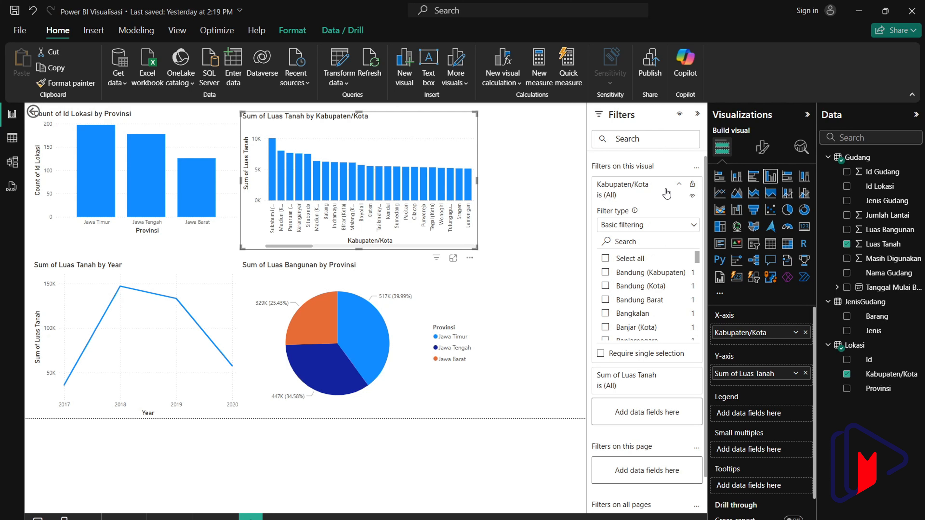
left_click(617, 224)
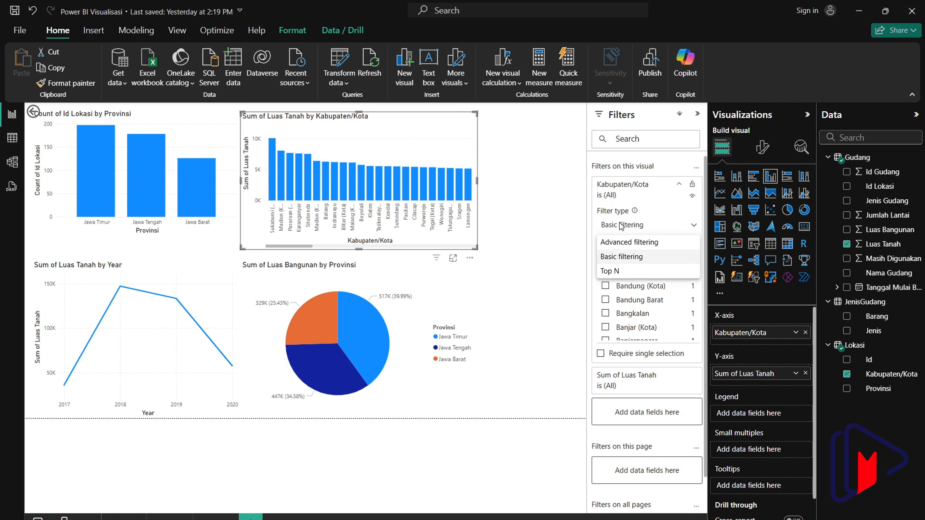
left_click(617, 271)
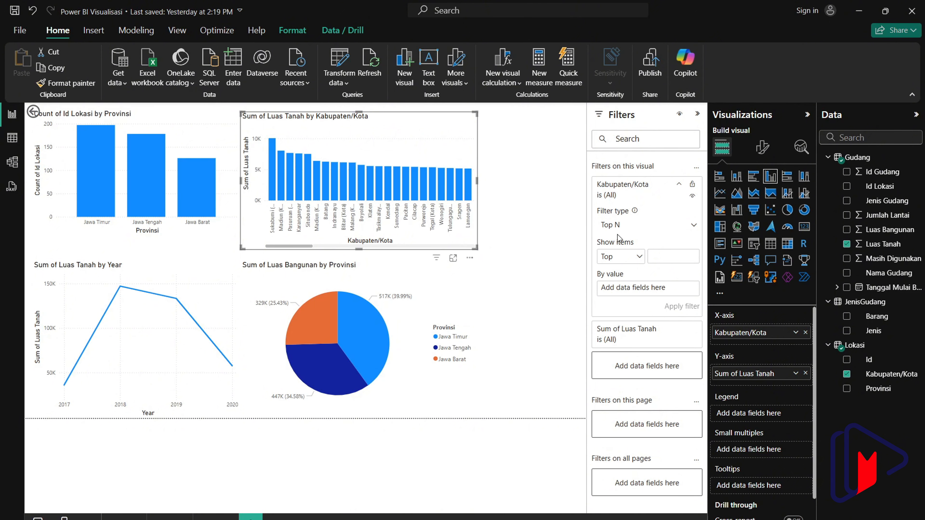
left_click(633, 257)
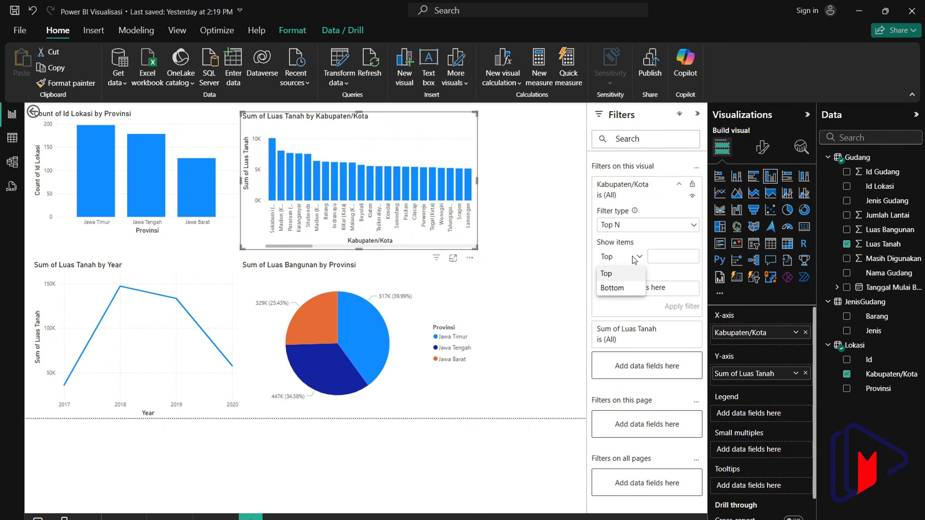
left_click(630, 293)
left_click(664, 254)
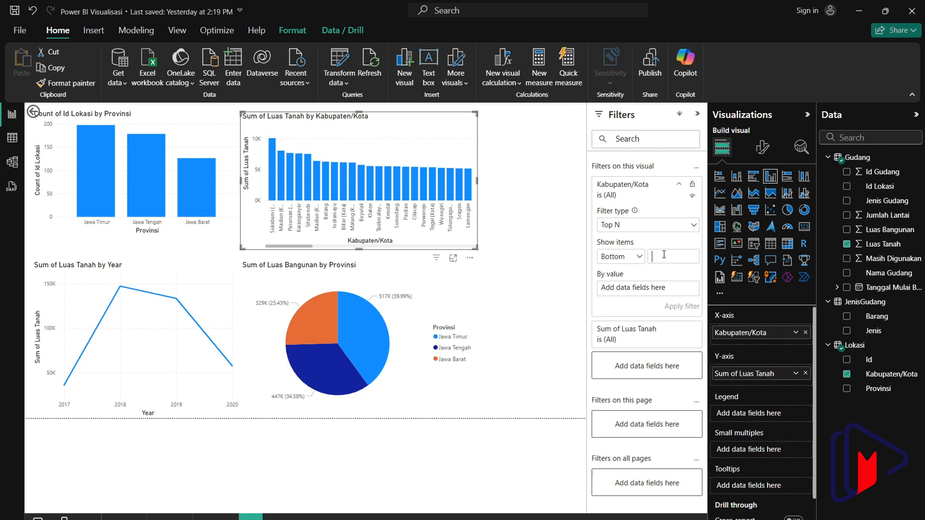
type("5")
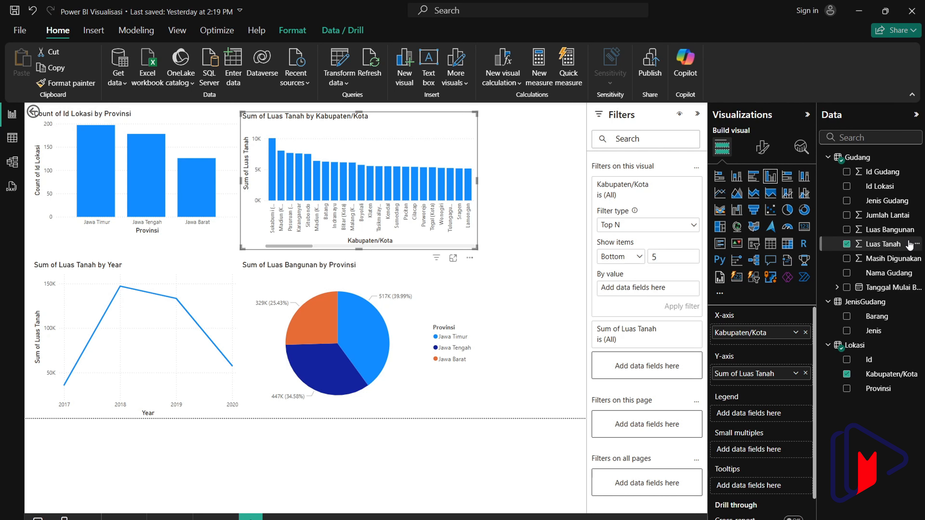
left_click_drag(883, 243, 680, 291)
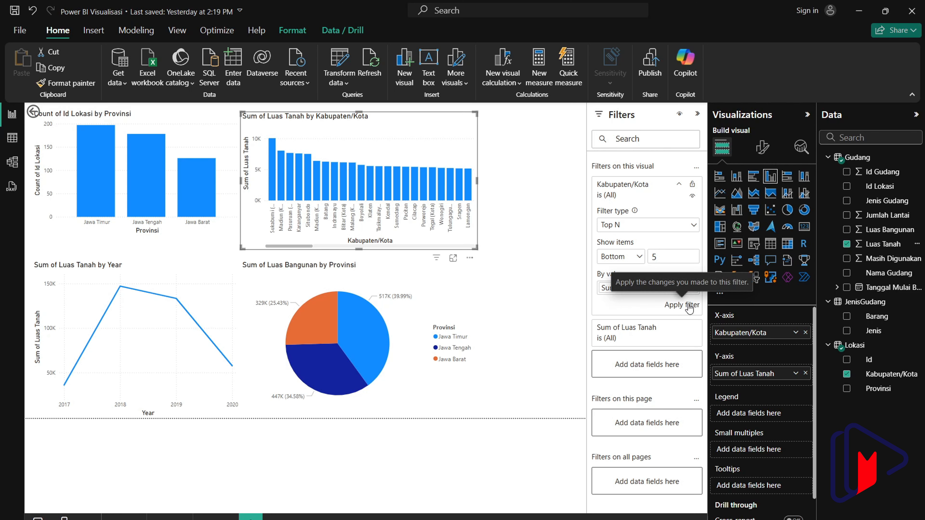
left_click(688, 306)
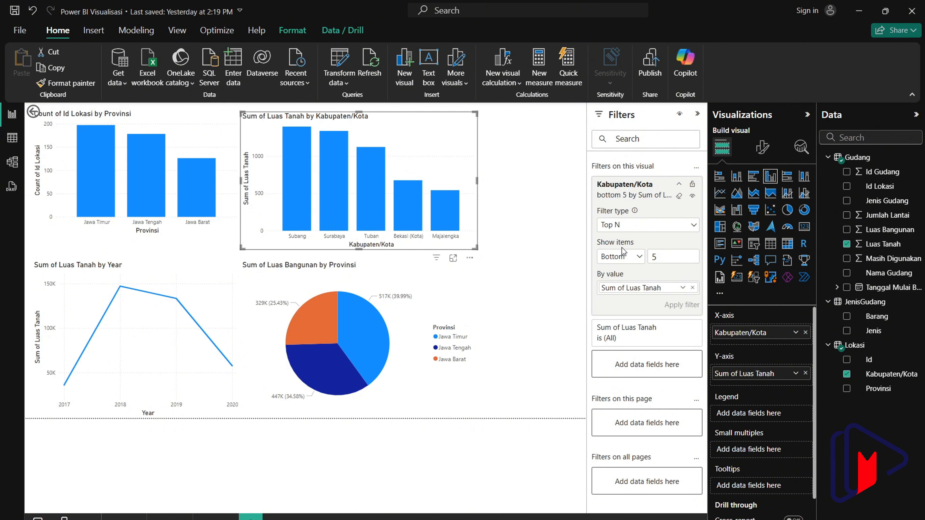
Switch the Kabupaten/Kota filter to the top 5 items by sum of Luas Tanah
left_click(625, 257)
left_click(618, 274)
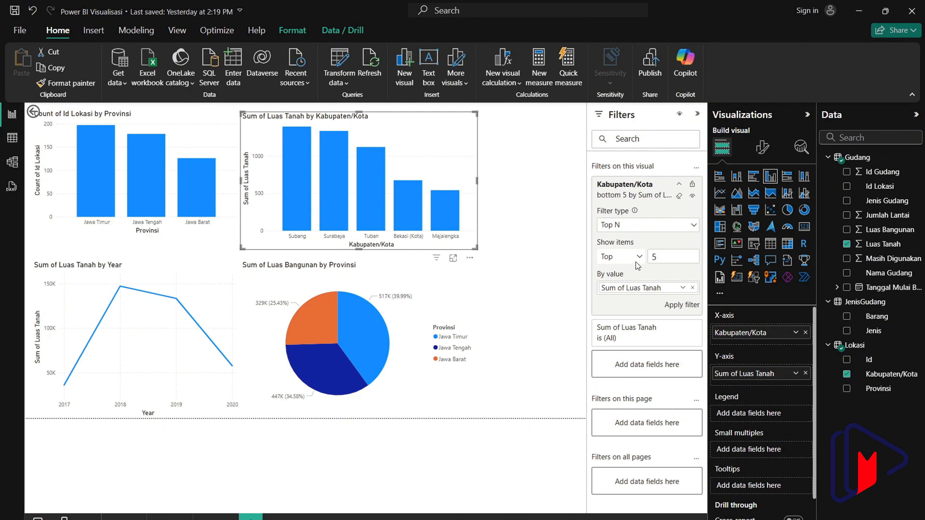
left_click(683, 305)
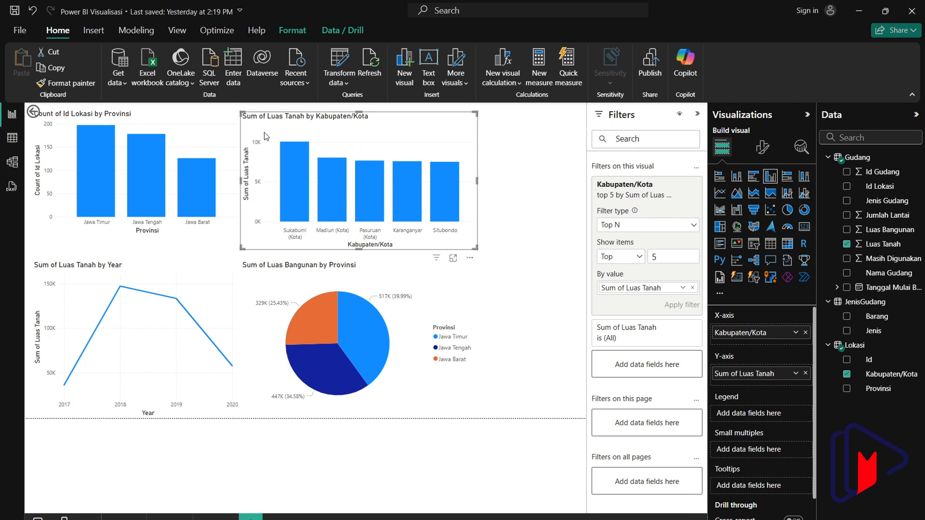
mouse_move(297, 147)
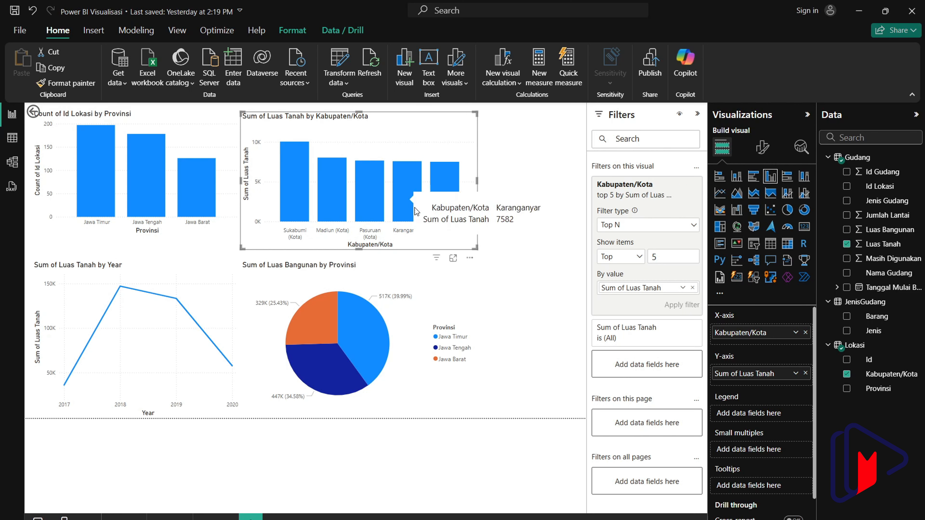
Try the bottom 5 items in the Kabupaten/Kota filter, and return it to the top 5 items by sum of Luas Tanah
left_click(621, 257)
left_click(620, 288)
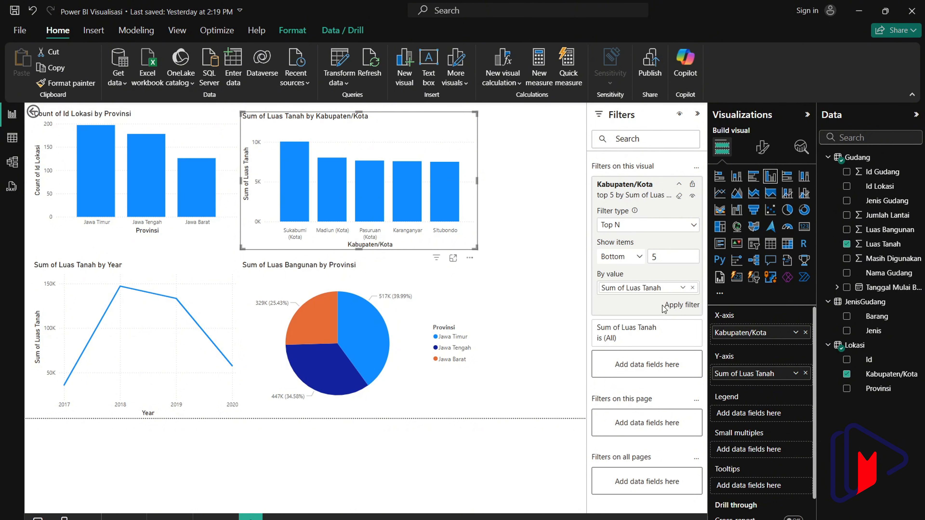
left_click(673, 307)
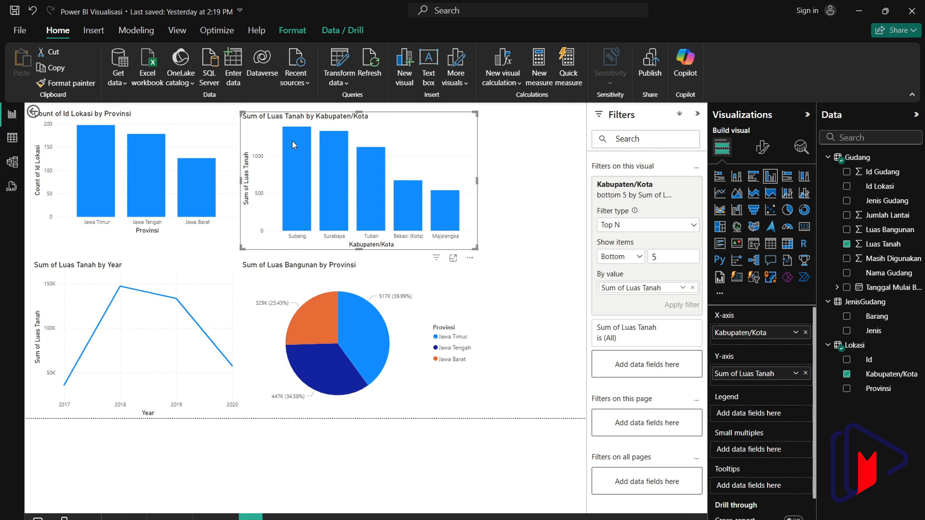
left_click(621, 256)
left_click(619, 274)
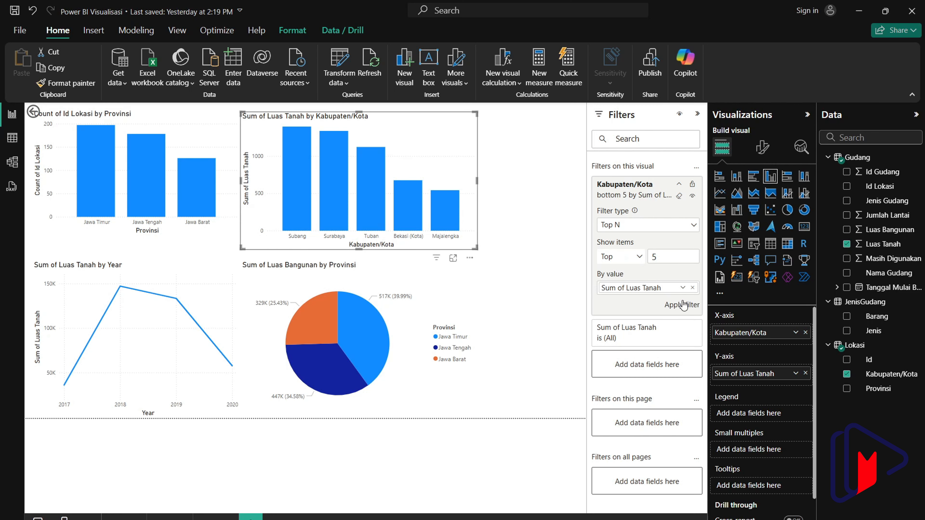
left_click(683, 305)
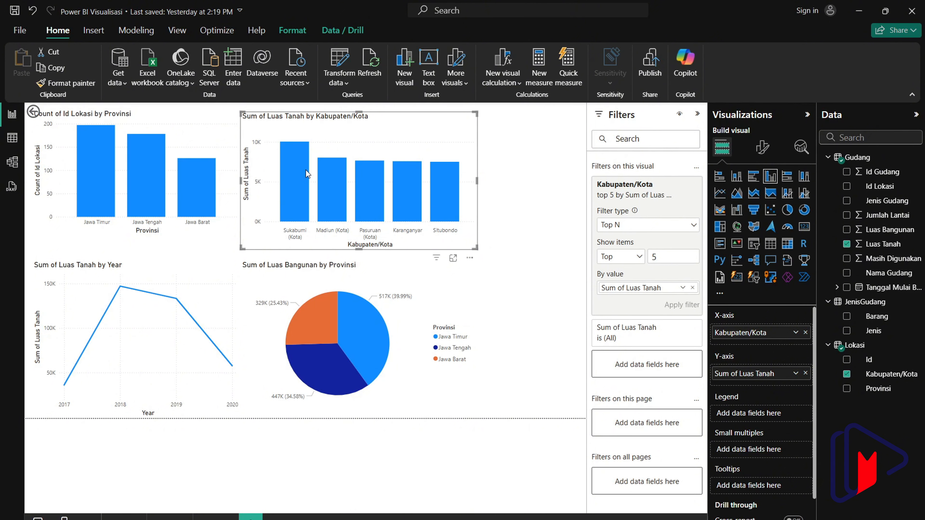
mouse_move(306, 170)
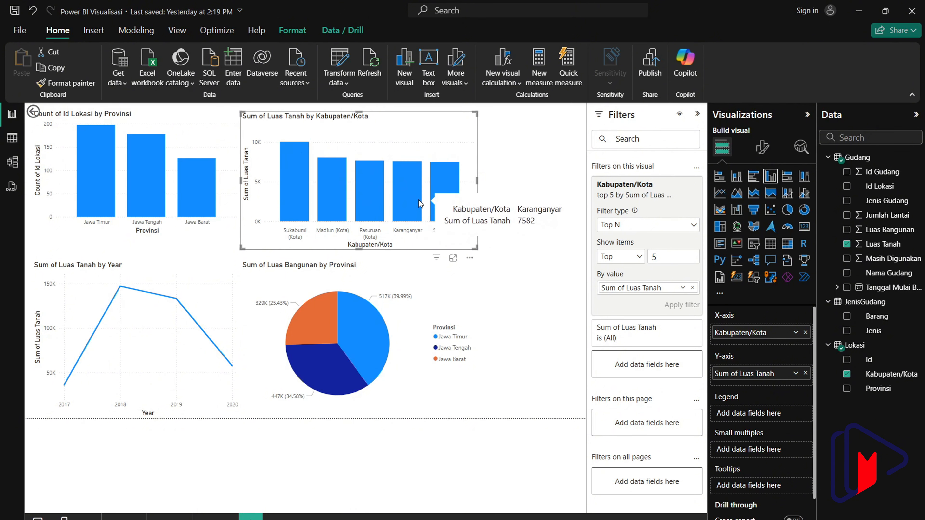
left_click(620, 257)
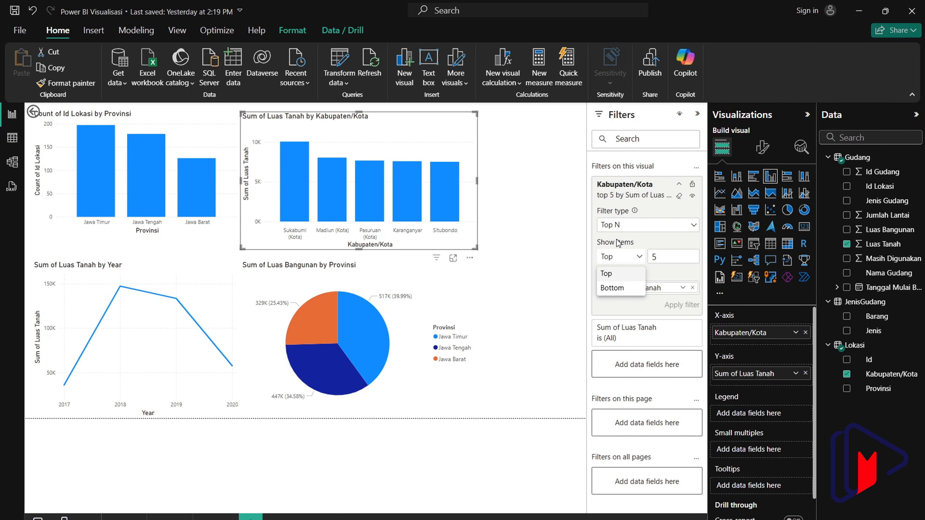
left_click(527, 212)
left_click(528, 212)
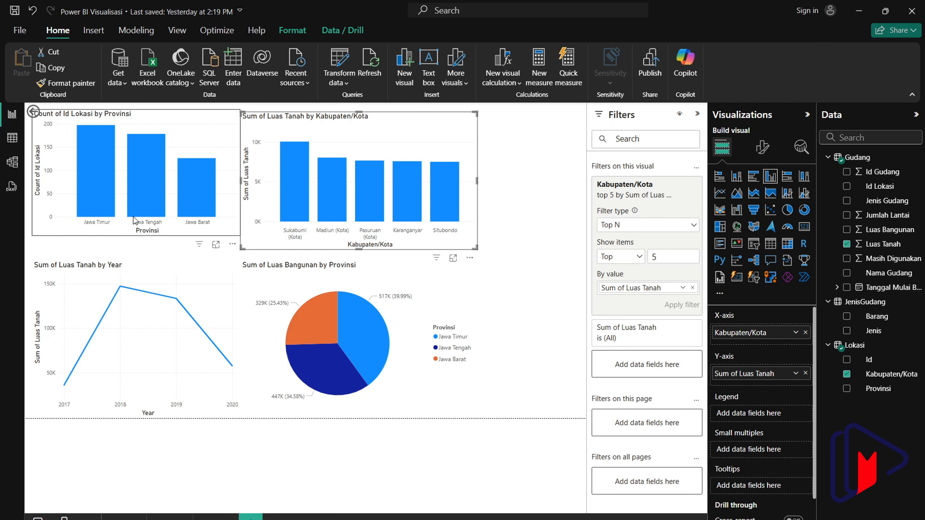
Shrink the Sum of Luas Tanah by Year line chart and the pie chart toward the page bottom, with the pie chart directly beside the line chart
mouse_move(150, 280)
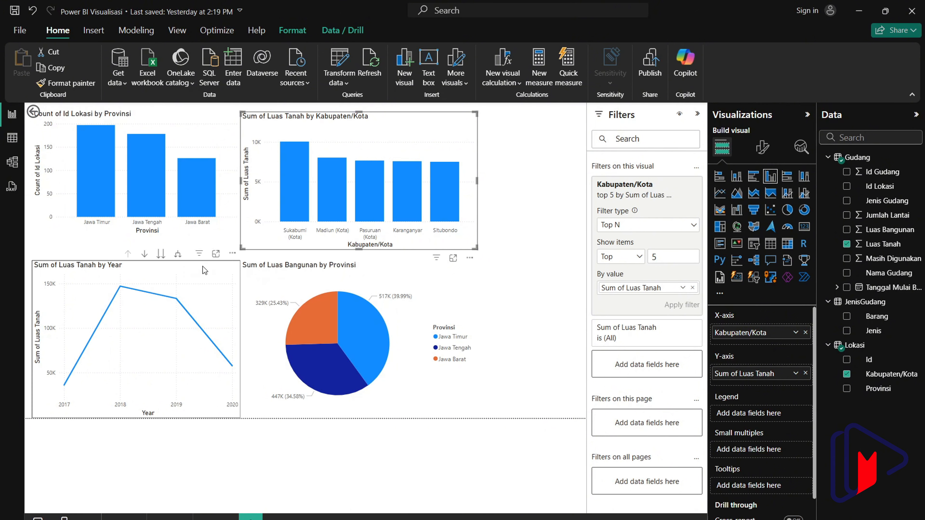
left_click(219, 282)
left_click_drag(219, 279, 193, 296)
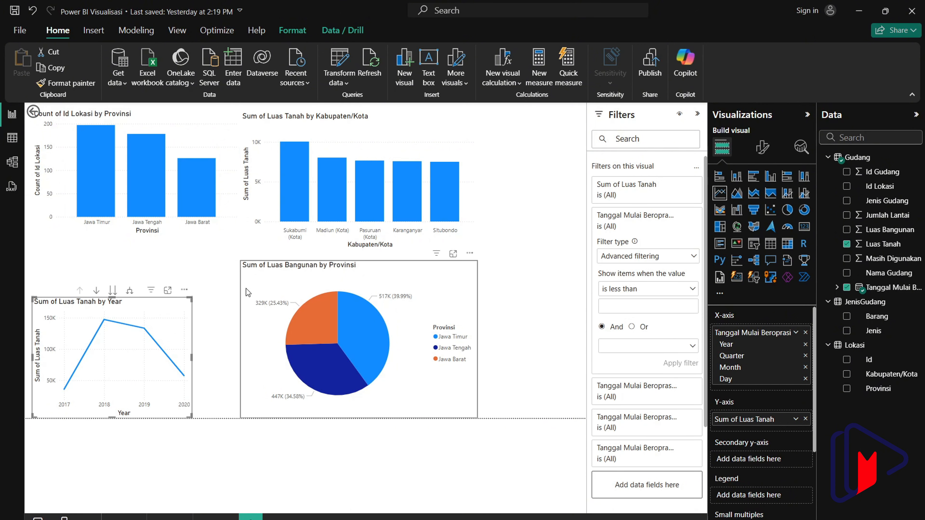
left_click_drag(256, 286, 208, 296)
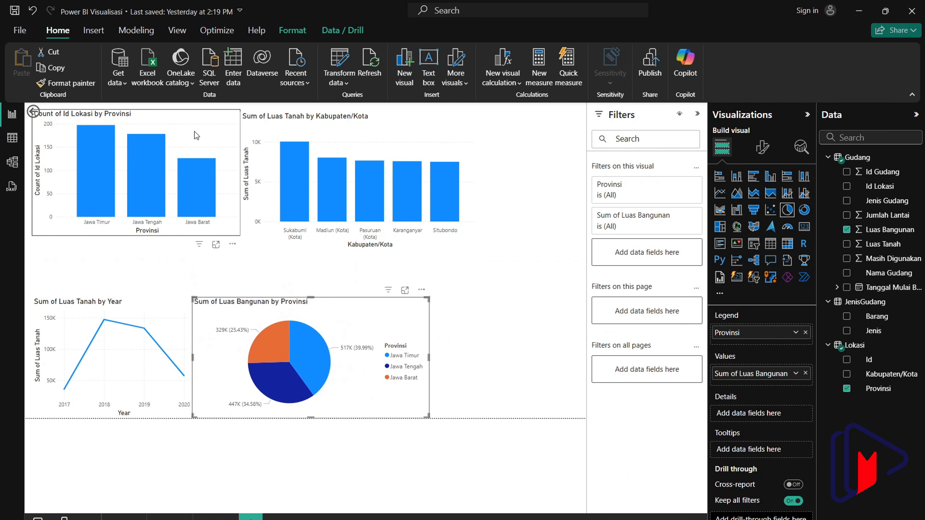
Shrink and move both column charts to sit directly above the line and pie charts, freeing the upper strip of the page
left_click_drag(195, 132, 187, 188)
left_click_drag(248, 137, 208, 179)
left_click_drag(426, 160, 428, 188)
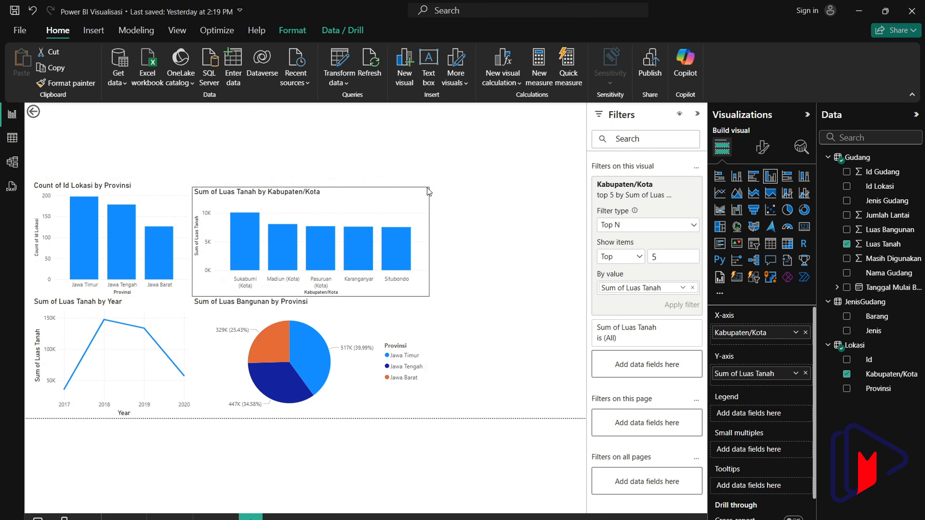
Add a slicer on Tanggal Mulai Beroprasi above the column charts and widen it to span both of them
left_click(488, 200)
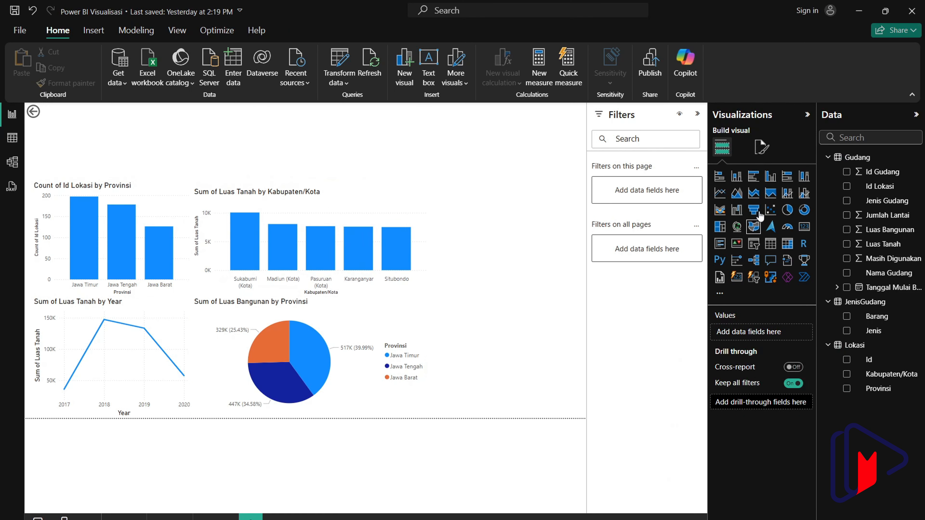
left_click(753, 247)
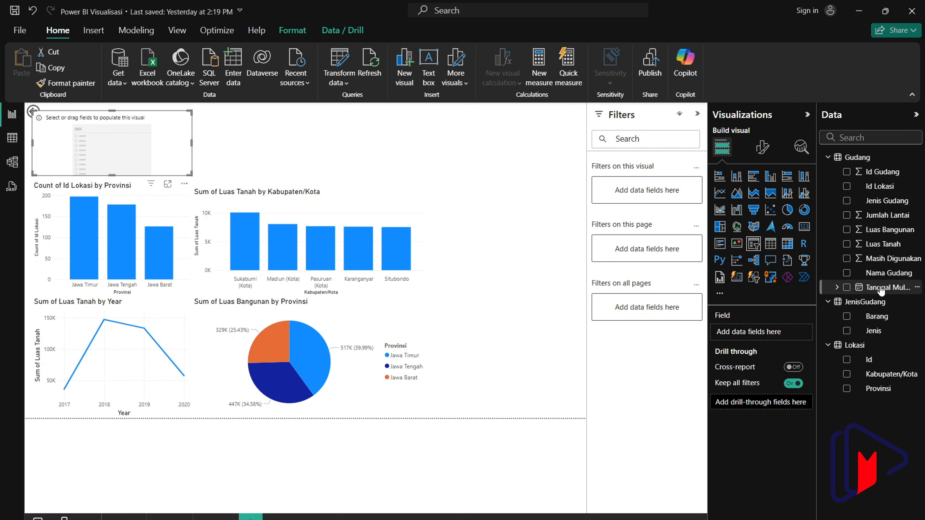
left_click_drag(885, 287, 760, 331)
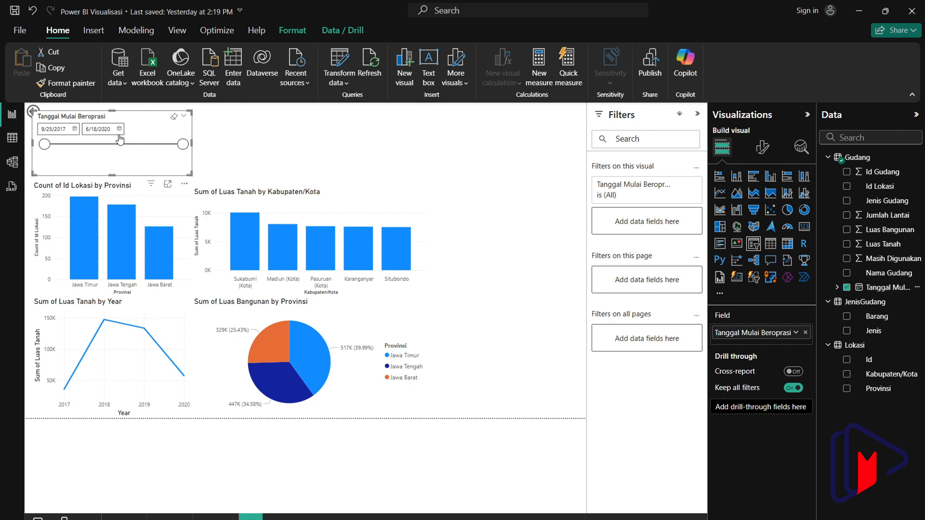
left_click_drag(150, 130, 143, 128)
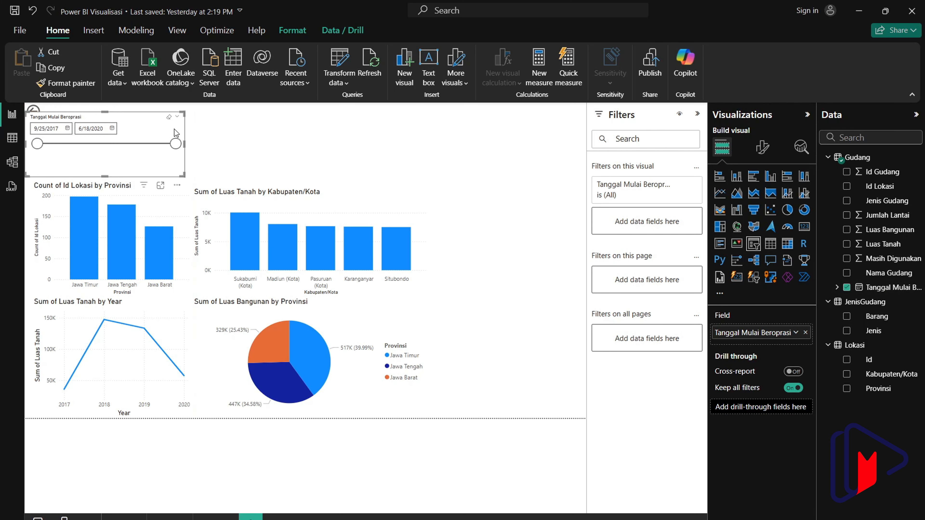
left_click(186, 146)
left_click(182, 145)
left_click_drag(186, 150, 430, 163)
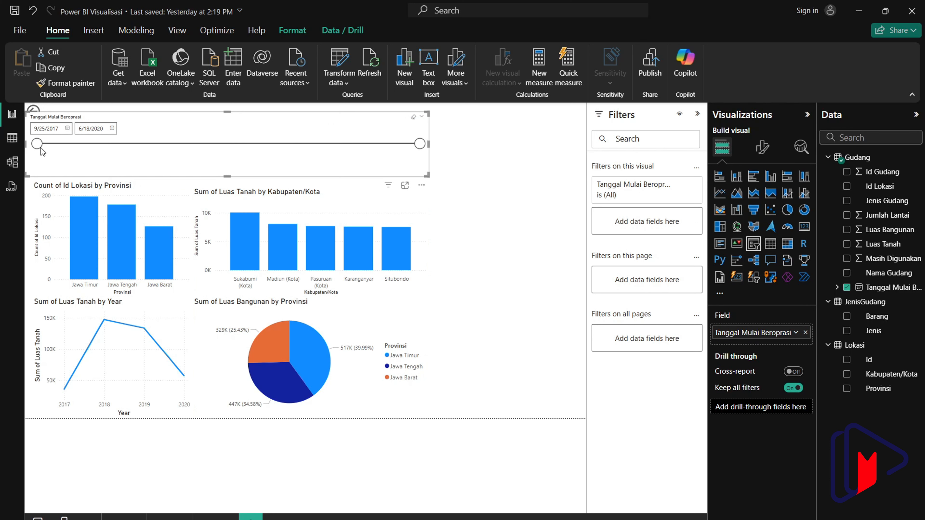
Narrow the Tanggal Mulai Beroprasi slicer to the range 7/6/2018 to 1/25/2020
left_click_drag(38, 144, 146, 144)
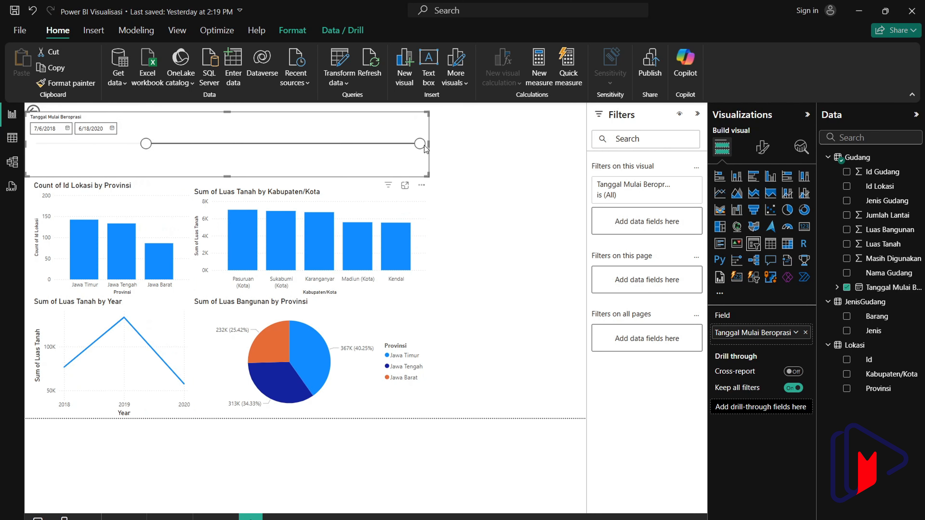
left_click_drag(426, 149, 357, 152)
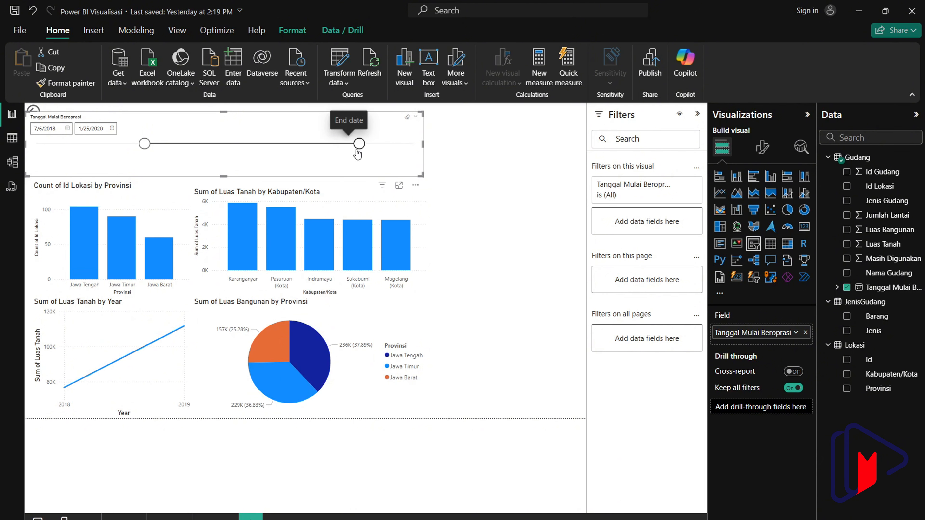
left_click(519, 194)
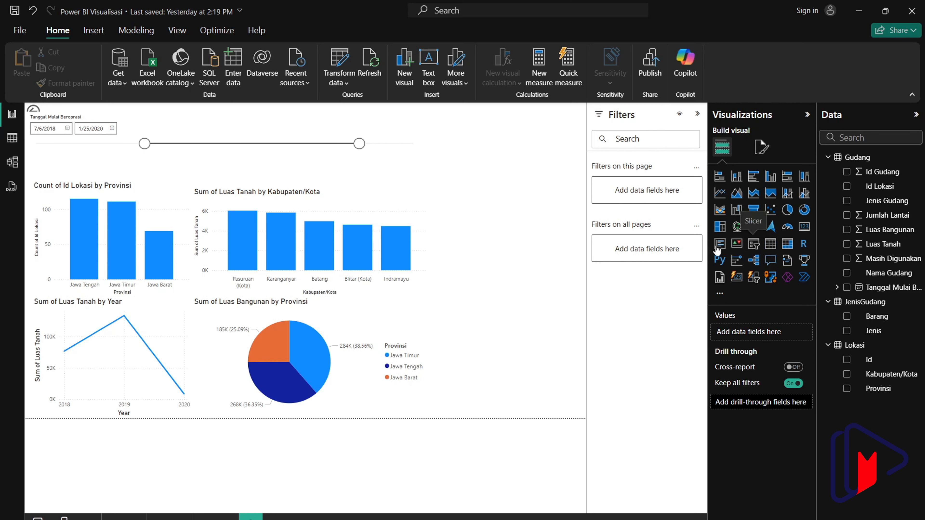
Add a slicer on Barang from the JenisGudang table beside the date slicer and heighten it to fit every item
left_click(754, 243)
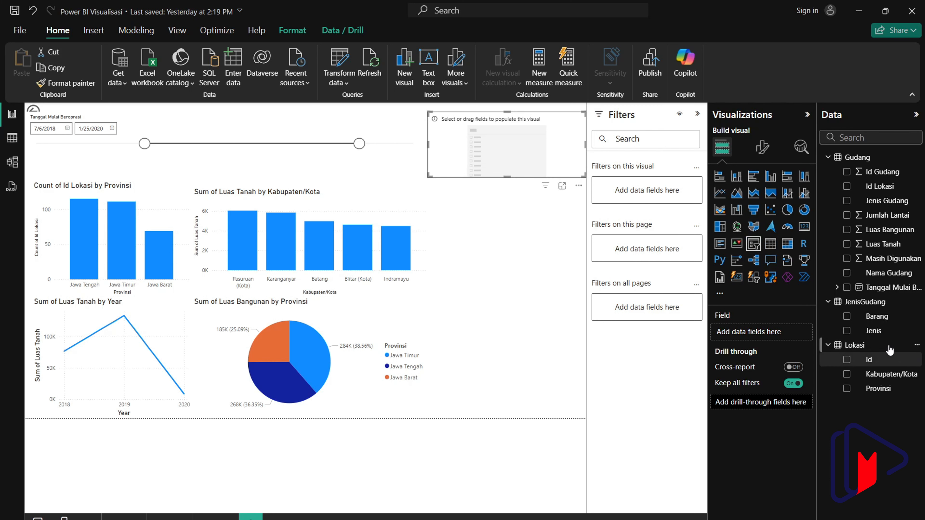
left_click_drag(889, 316, 798, 334)
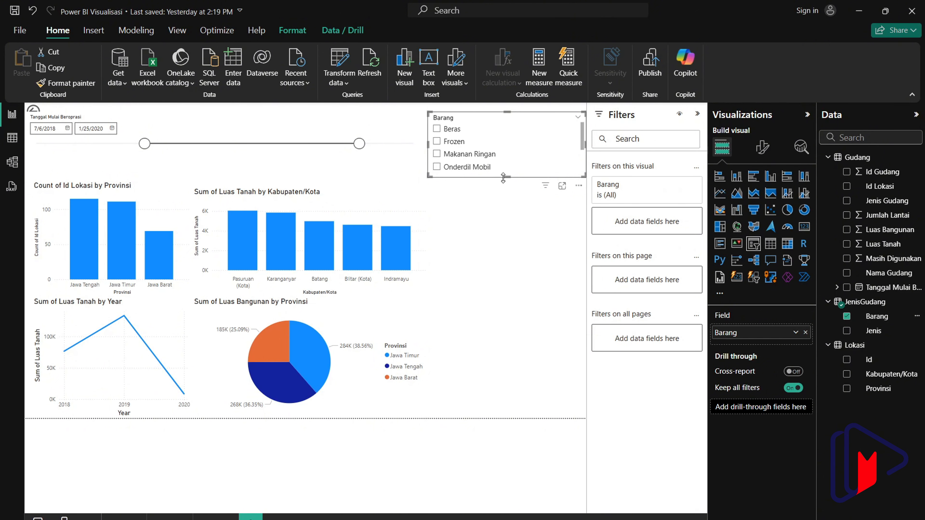
left_click_drag(503, 178, 514, 240)
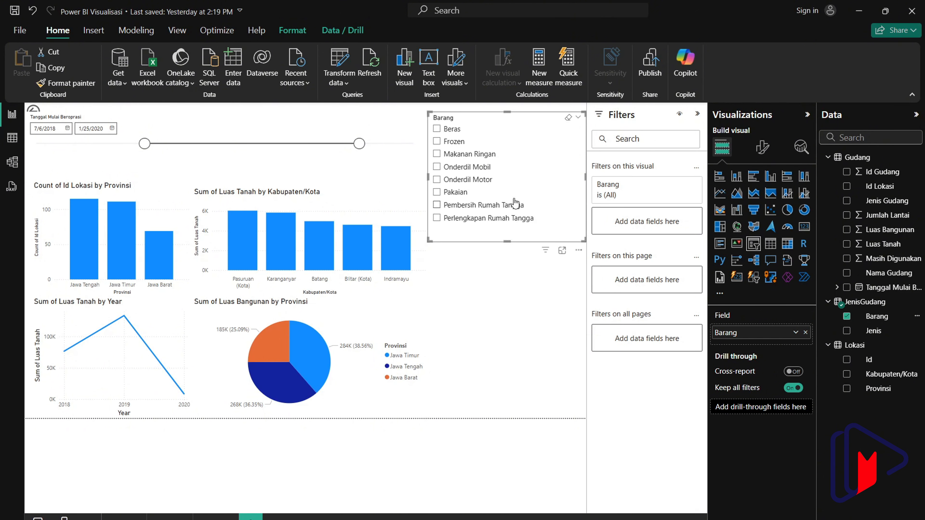
Select Beras, Frozen, Makanan Ringan and Onderdil Mobil together in the Barang slicer
left_click(437, 141)
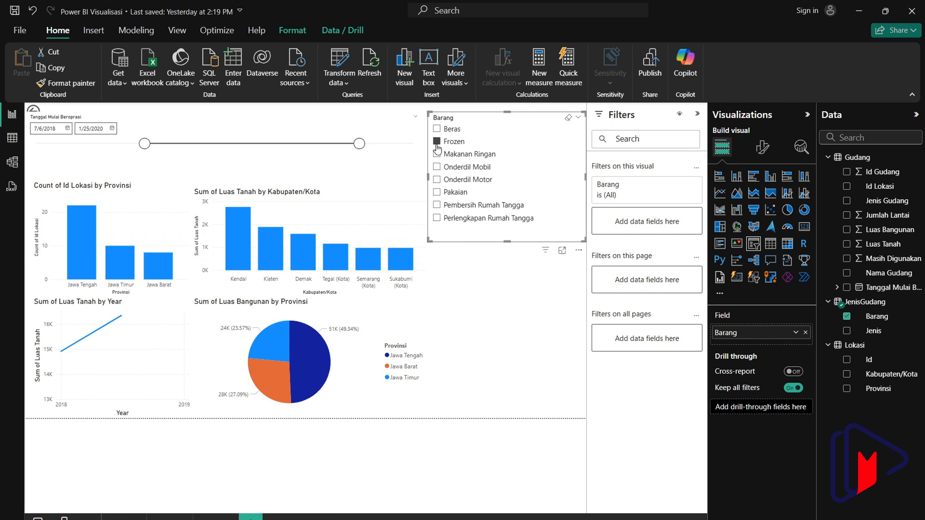
left_click(437, 130)
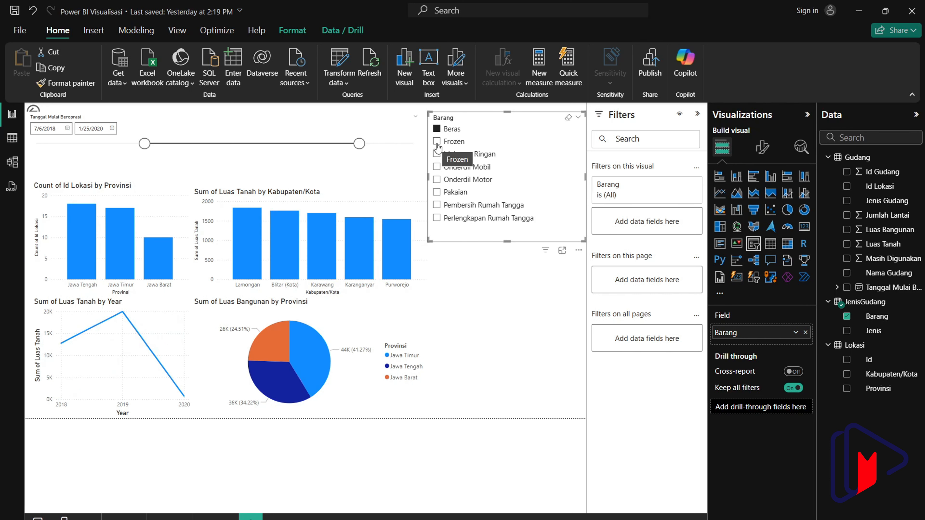
left_click(437, 141, "ctrl")
left_click(436, 154, "ctrl")
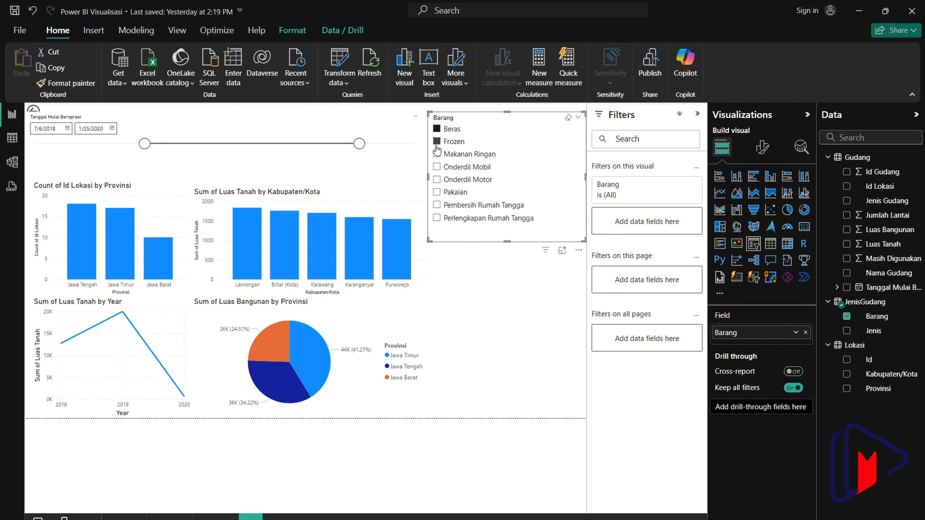
left_click(437, 168, "ctrl")
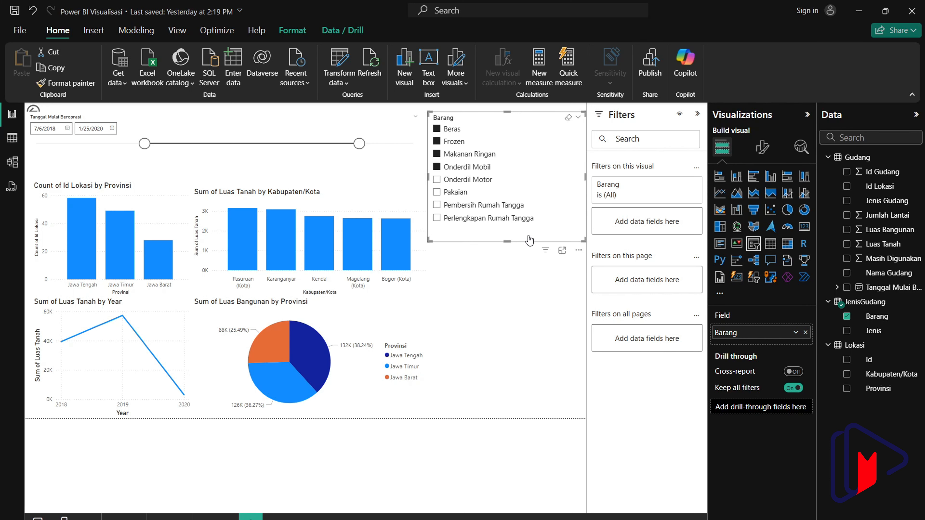
Add a slicer on Luas Tanah from the Gudang table in the empty area beside the pie chart
left_click(516, 296)
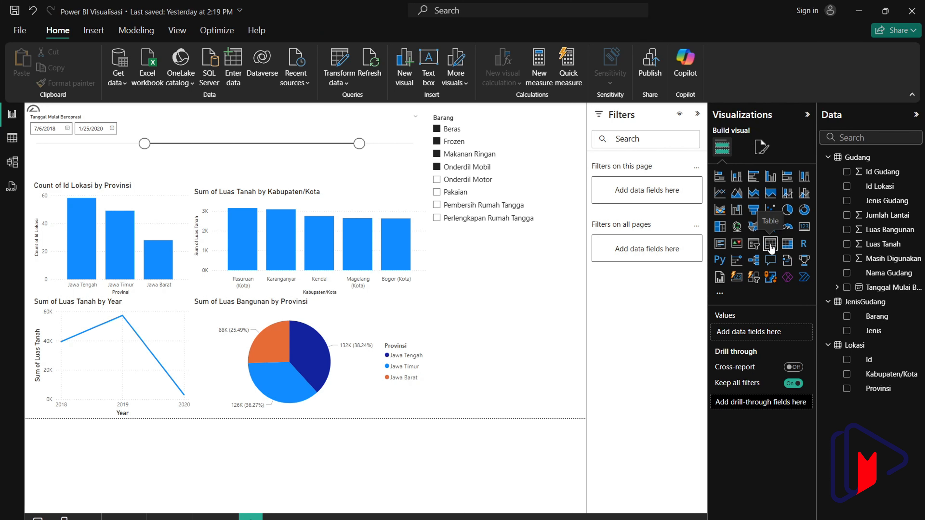
left_click(753, 244)
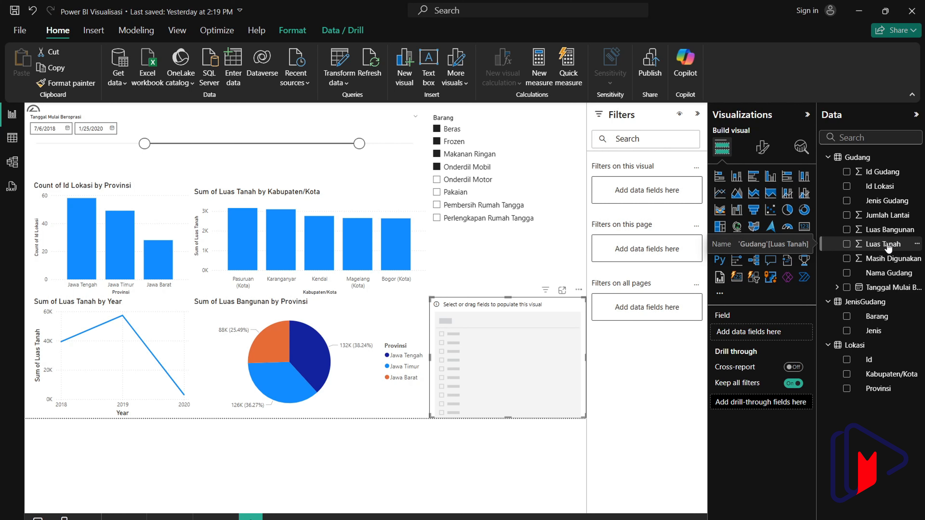
left_click_drag(888, 248, 774, 332)
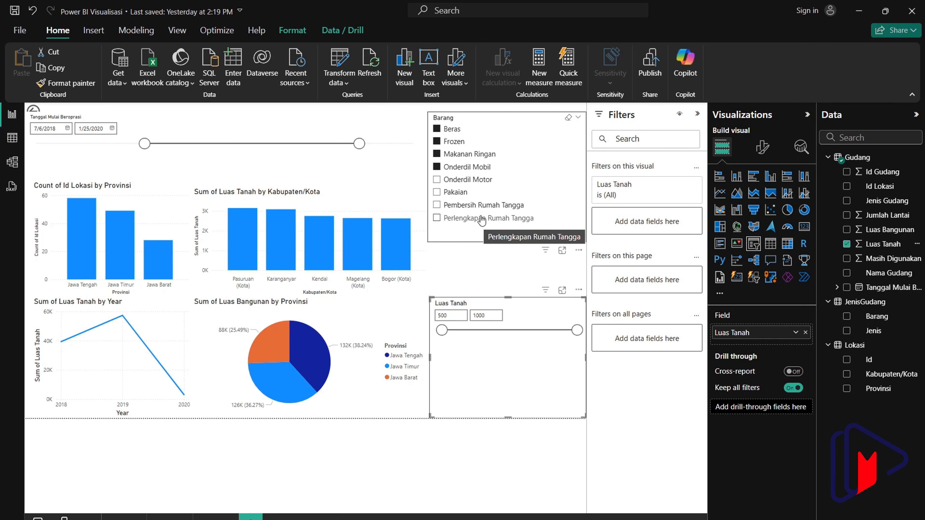
Lower the upper limit of the Luas Tanah slicer to 731, and raise it to 971
left_click_drag(577, 330, 500, 334)
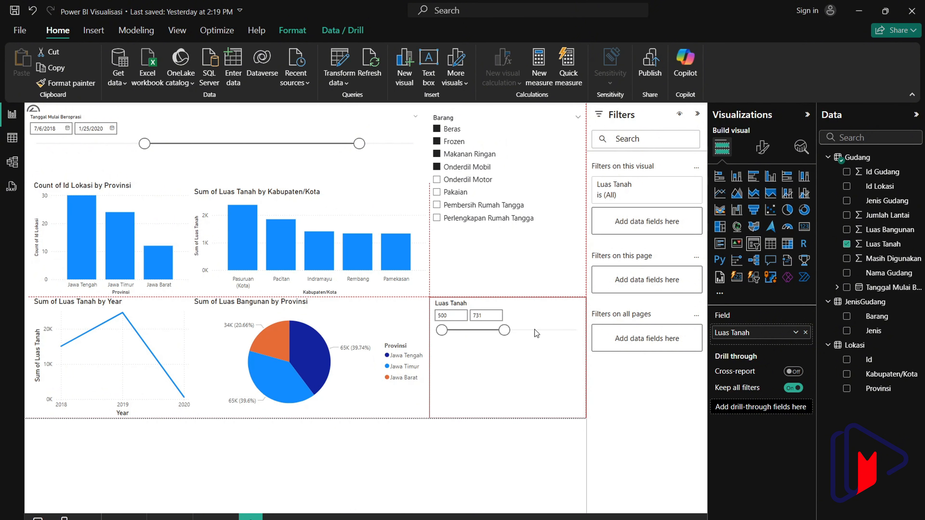
left_click_drag(503, 331, 567, 335)
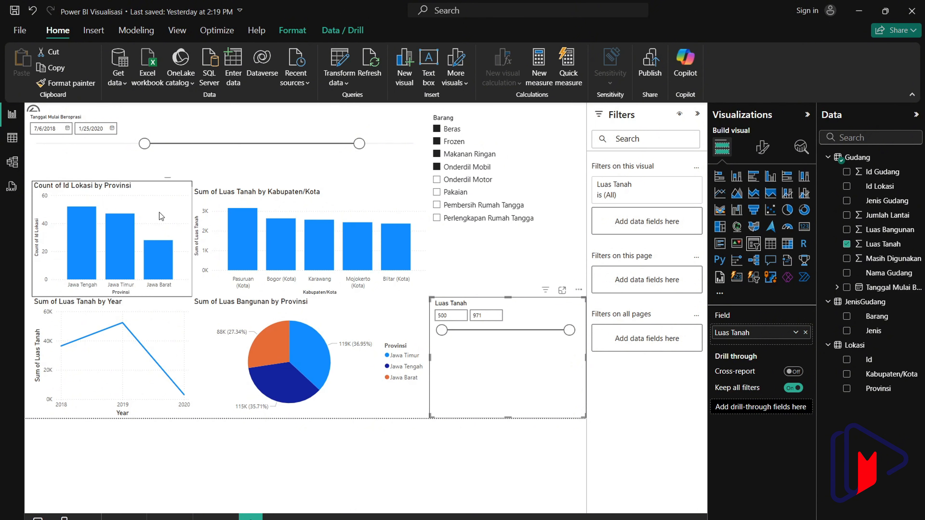
mouse_move(327, 259)
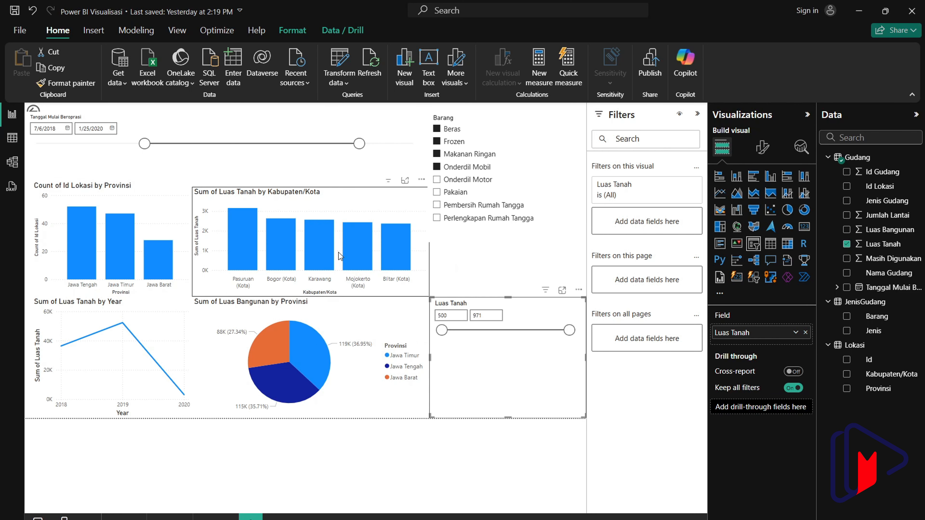
Cross-highlight the page by the Karawang column in the Sum of Luas Tanah by Kabupaten/Kota chart, toggling it off and on again
left_click(320, 250)
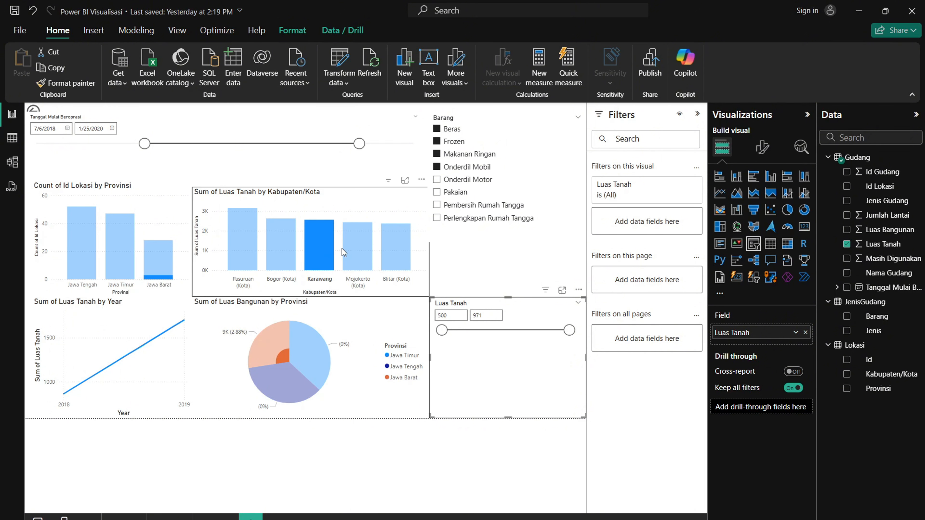
left_click(320, 248)
mouse_move(323, 242)
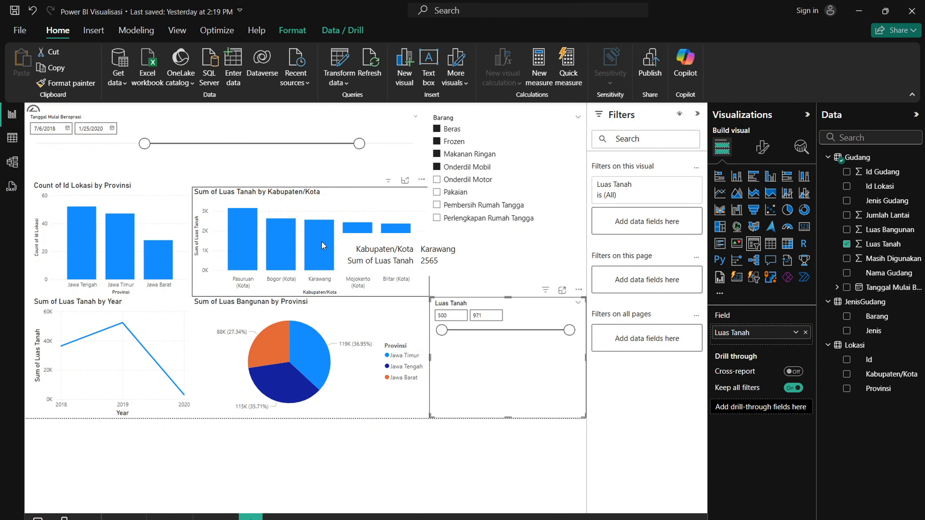
left_click(321, 241)
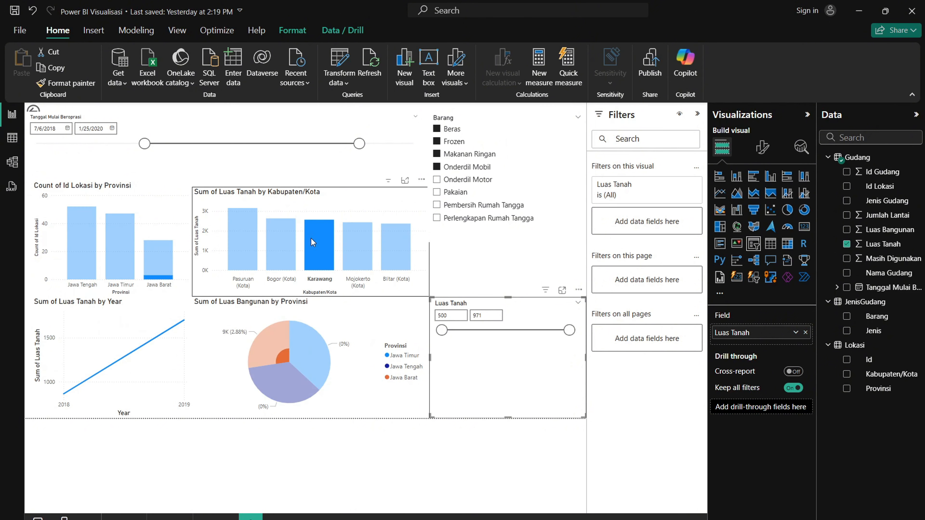